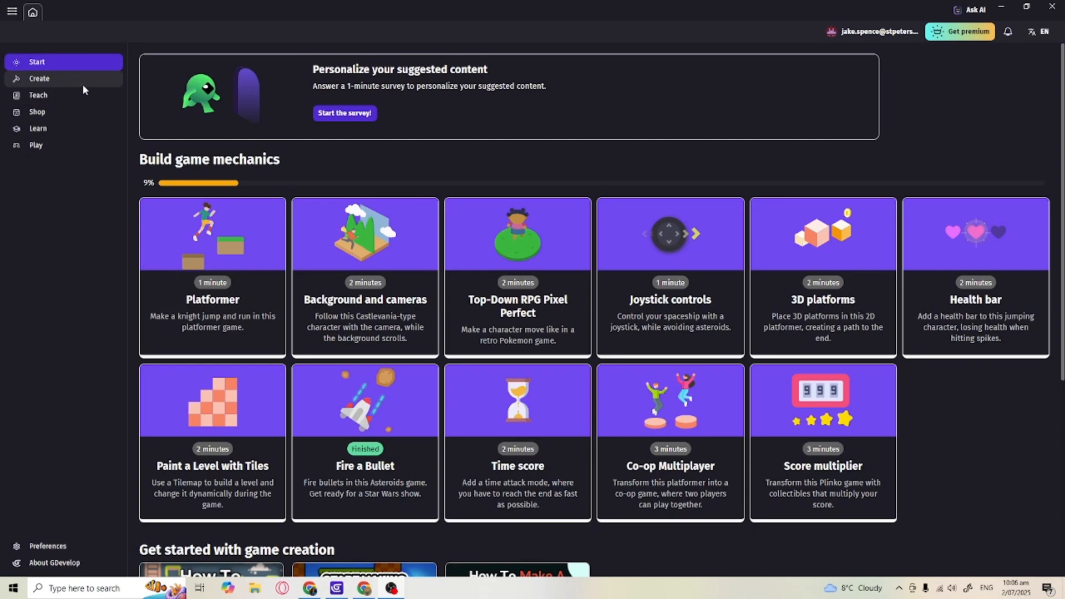
Start a new game from an empty project and name it Platformer Practice.
{"action": "left_click", "coordinate": [82, 85]}
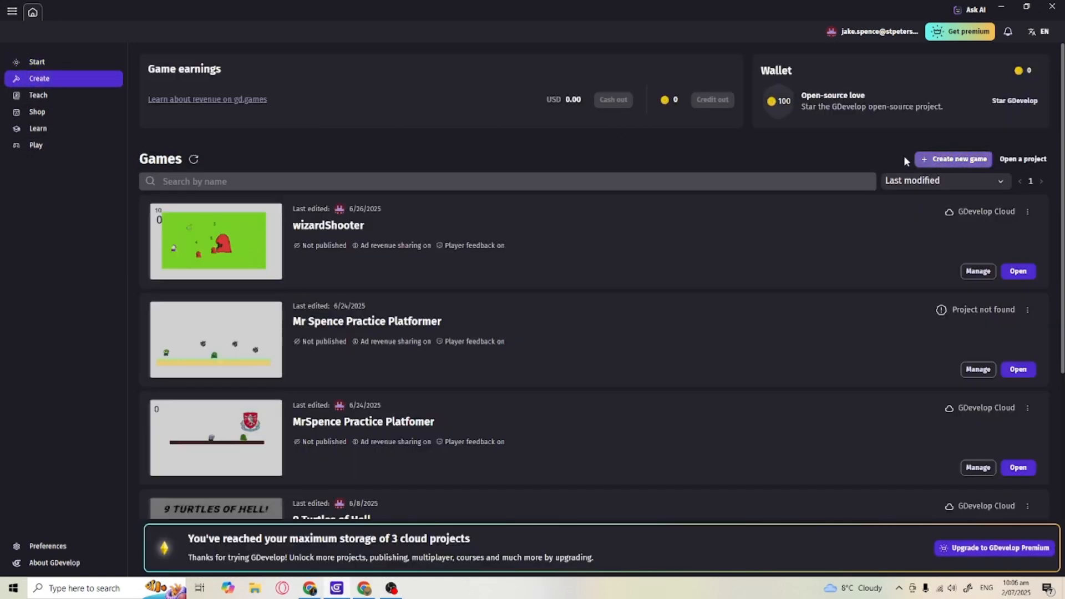
{"action": "left_click", "coordinate": [941, 161]}
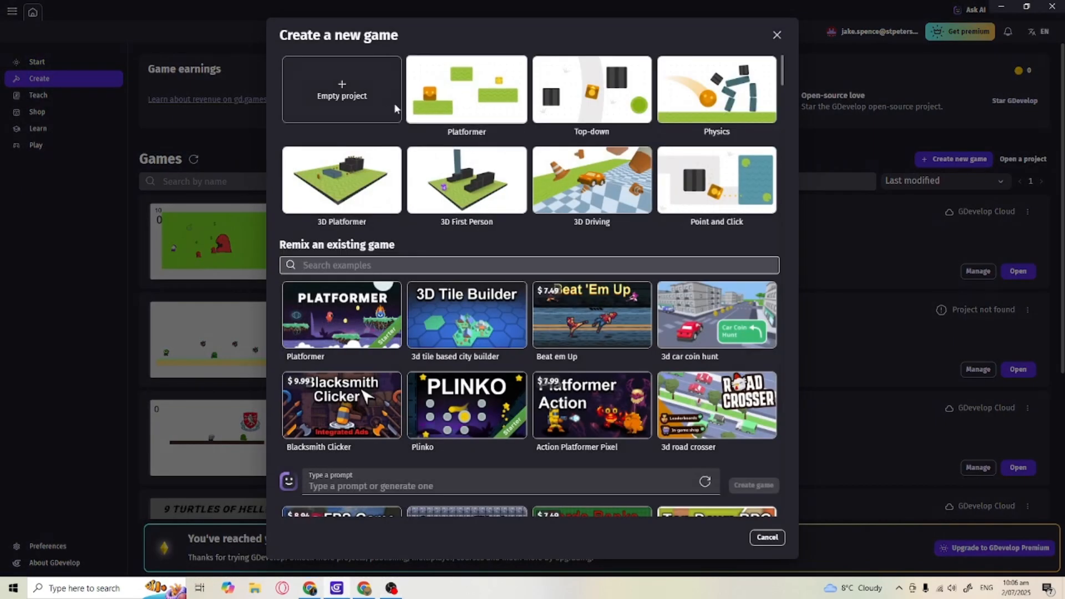
{"action": "left_click", "coordinate": [341, 89]}
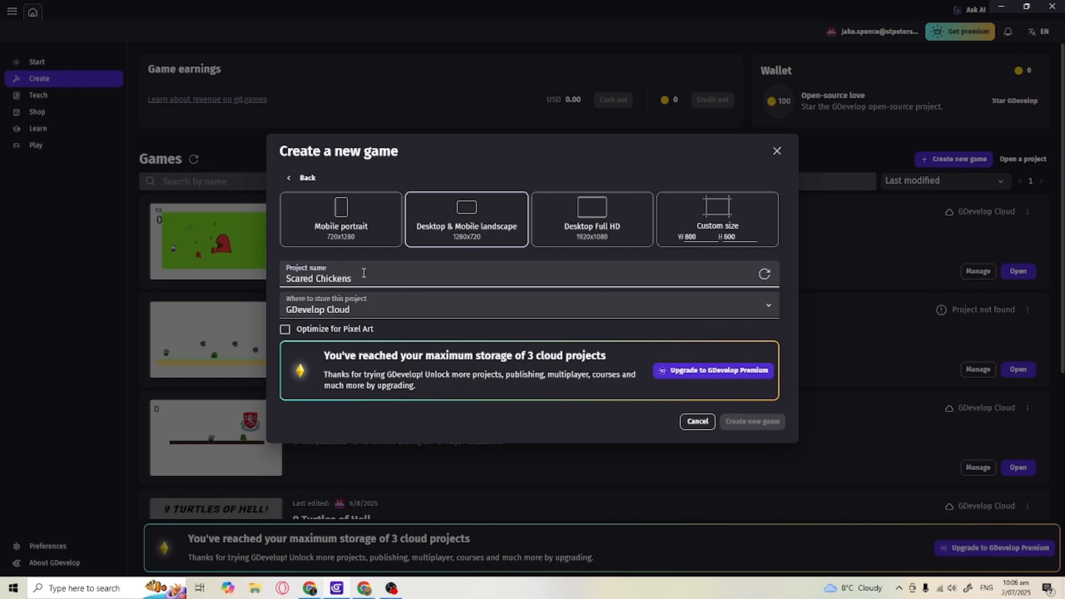
{"action": "left_click_drag", "start_coordinate": [364, 273], "coordinate": [225, 280]}
{"action": "type", "text": "Platformer Practice"}
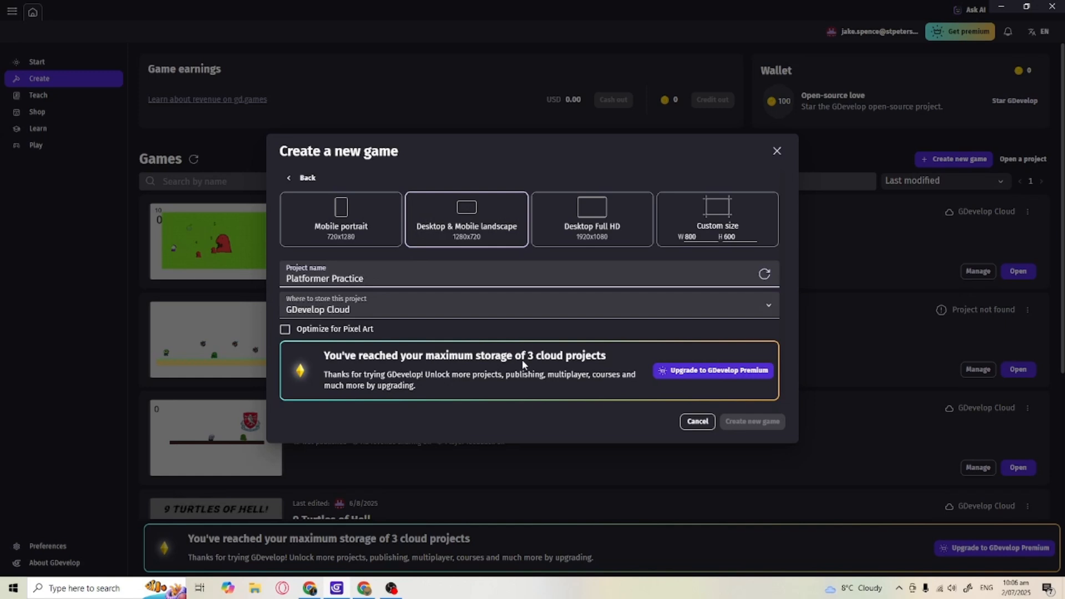
Store the project on your computer, enable Optimize for Pixel Art, and create the game.
{"action": "left_click", "coordinate": [357, 304]}
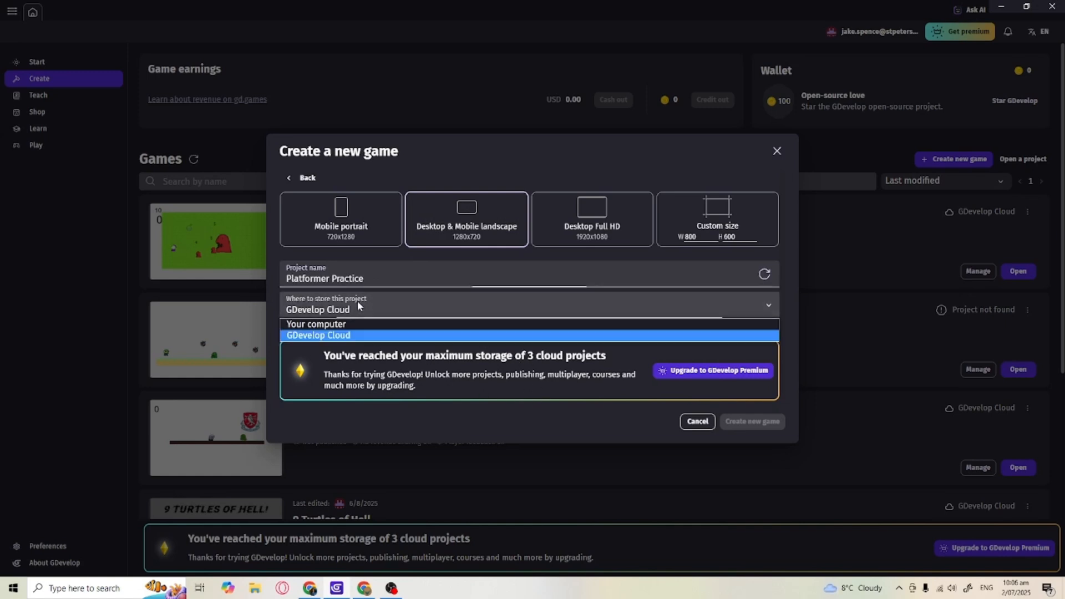
{"action": "left_click", "coordinate": [328, 322]}
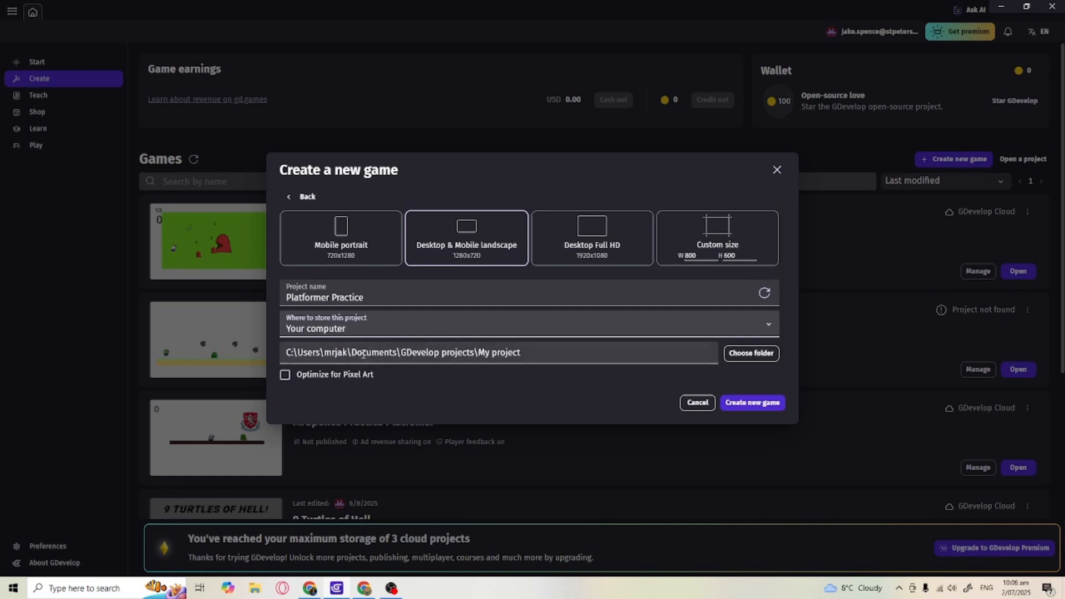
{"action": "left_click", "coordinate": [284, 375]}
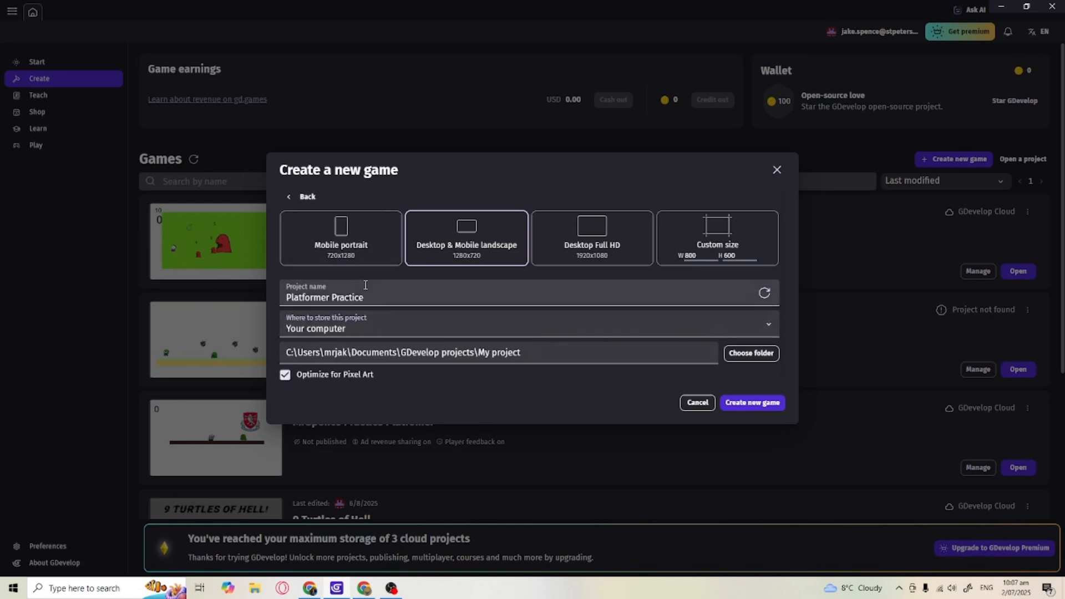
{"action": "left_click", "coordinate": [767, 404]}
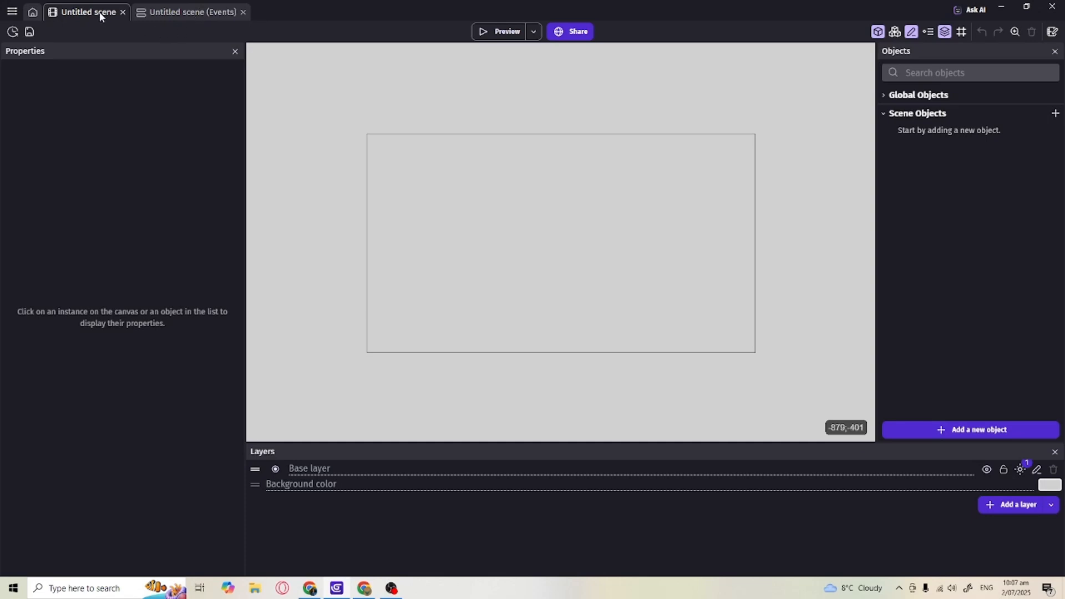
{"action": "left_click", "coordinate": [11, 11]}
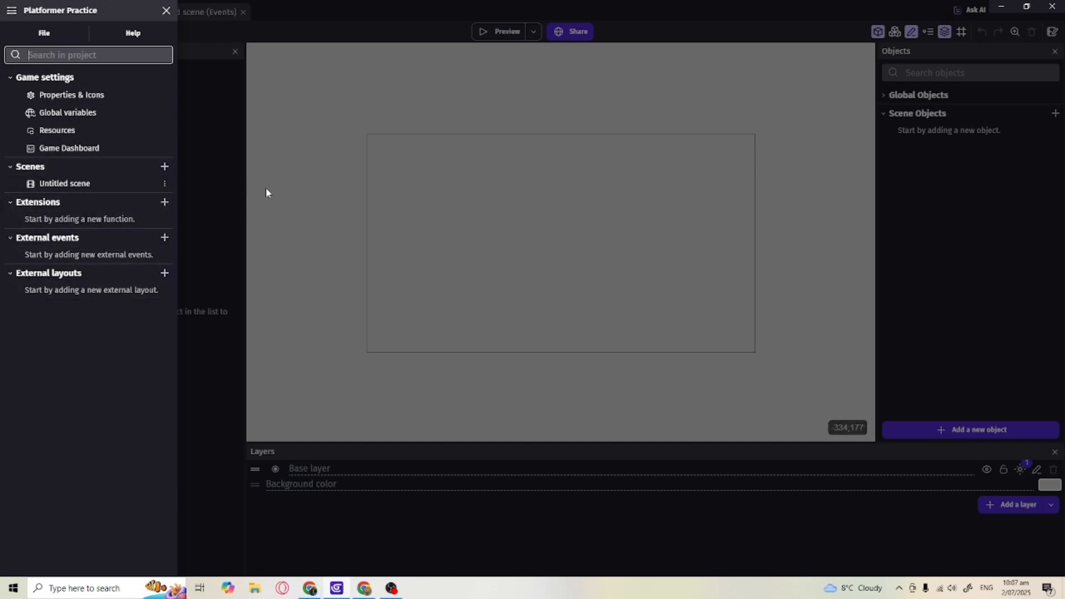
{"action": "left_click", "coordinate": [337, 183]}
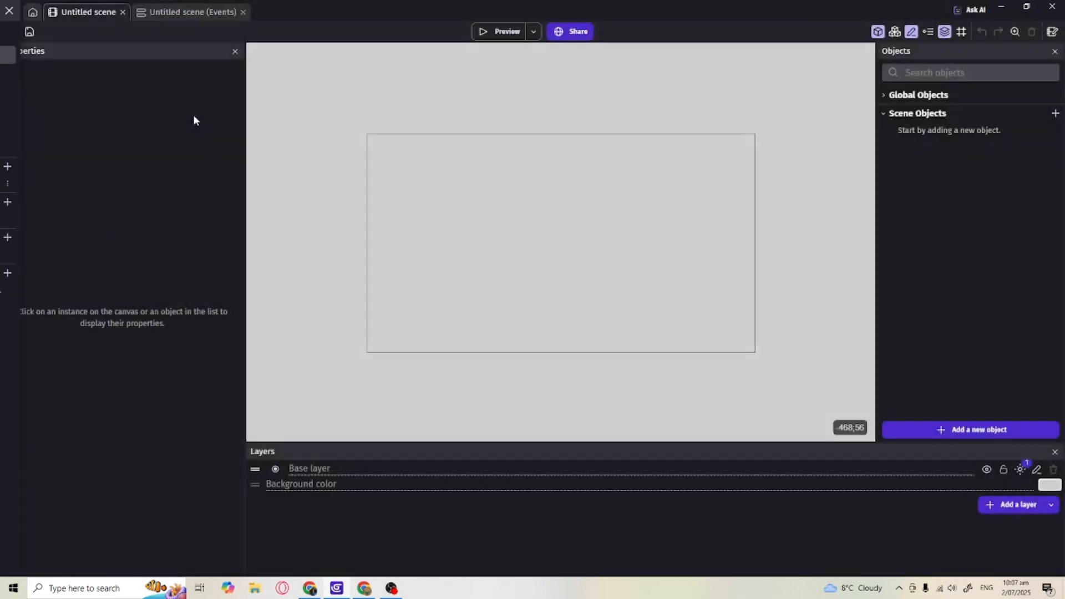
{"action": "left_click", "coordinate": [176, 11]}
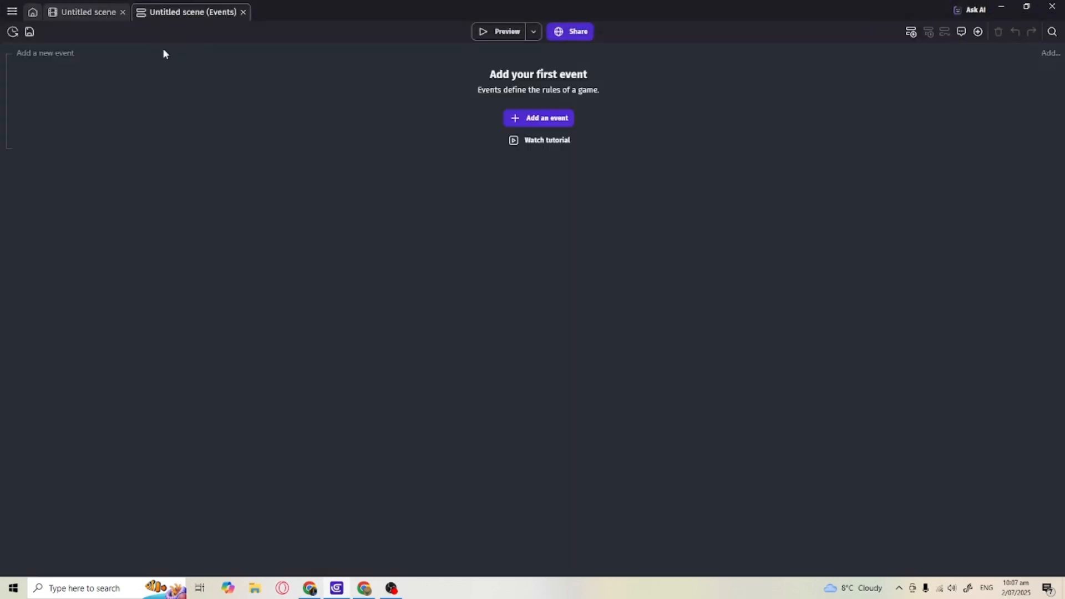
{"action": "left_click", "coordinate": [70, 12]}
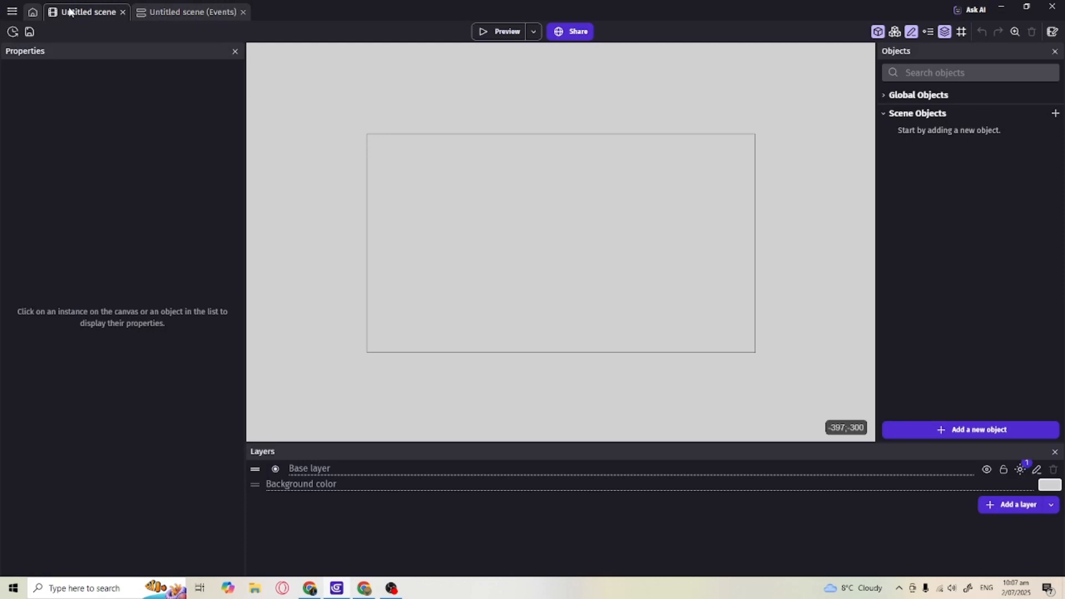
Rename the untitled scene to Level 1 and reopen it in the scene editor.
{"action": "left_click", "coordinate": [6, 11]}
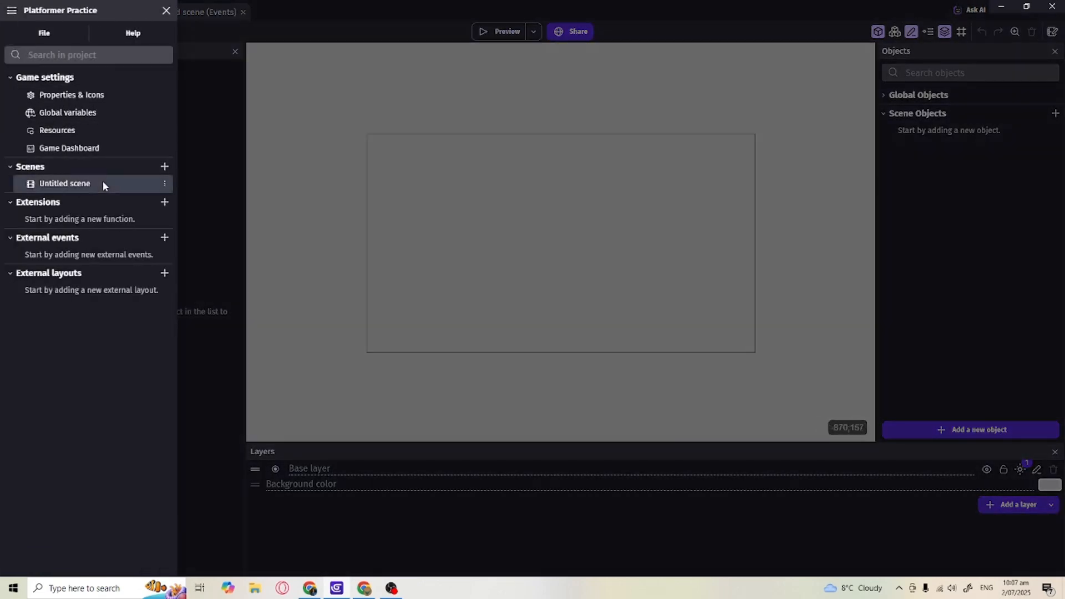
{"action": "left_click", "coordinate": [164, 182]}
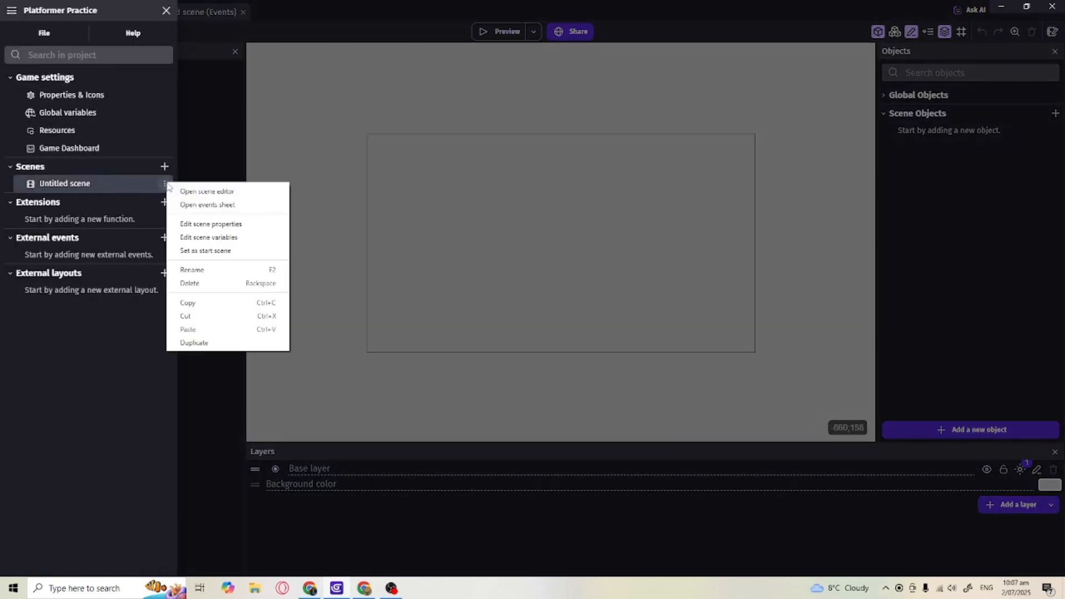
{"action": "left_click", "coordinate": [212, 271]}
{"action": "type", "text": "Level 1"}
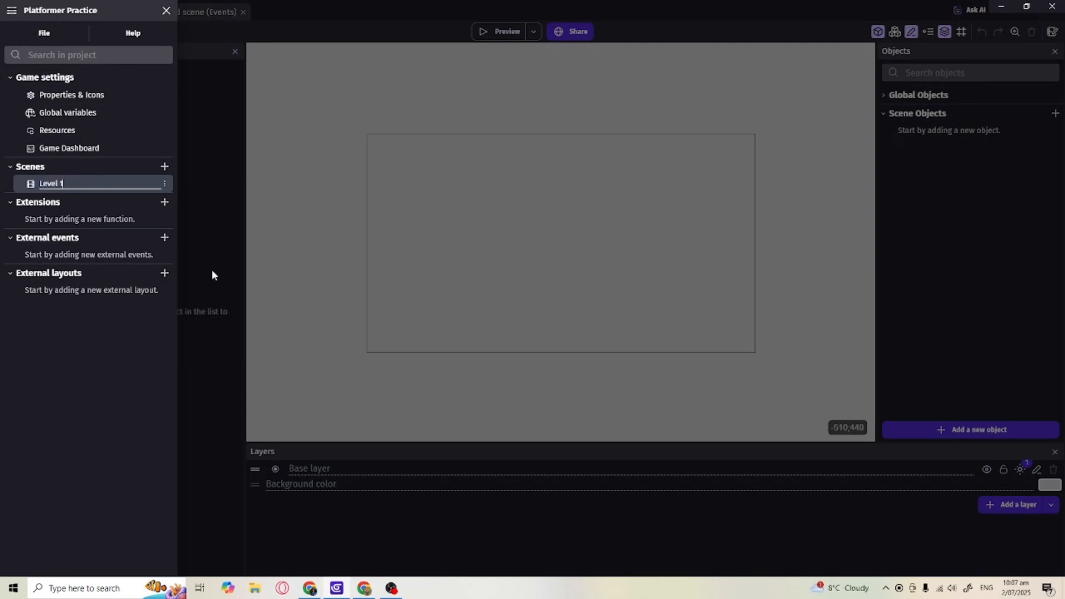
{"action": "key", "text": "Return"}
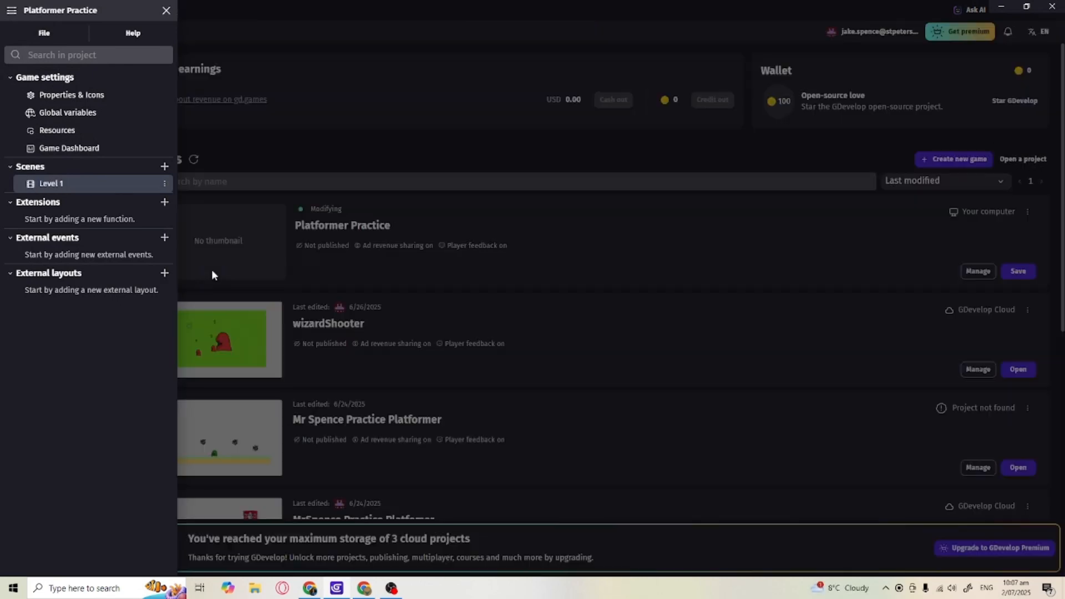
{"action": "left_click", "coordinate": [78, 186]}
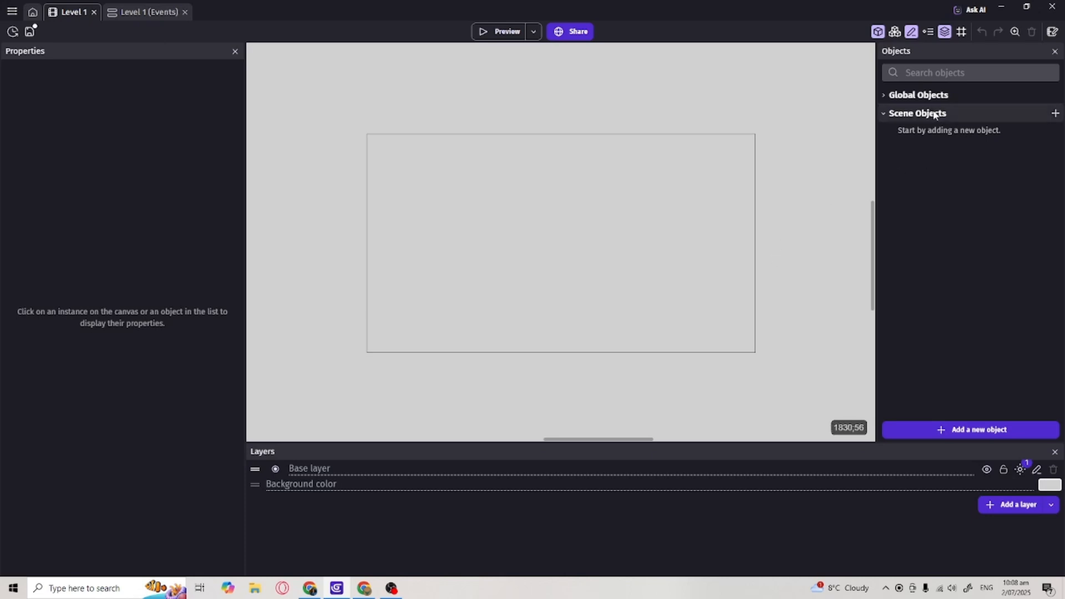
Add a new Sprite object named Player and start creating its image with Piskel.
{"action": "left_click", "coordinate": [953, 432]}
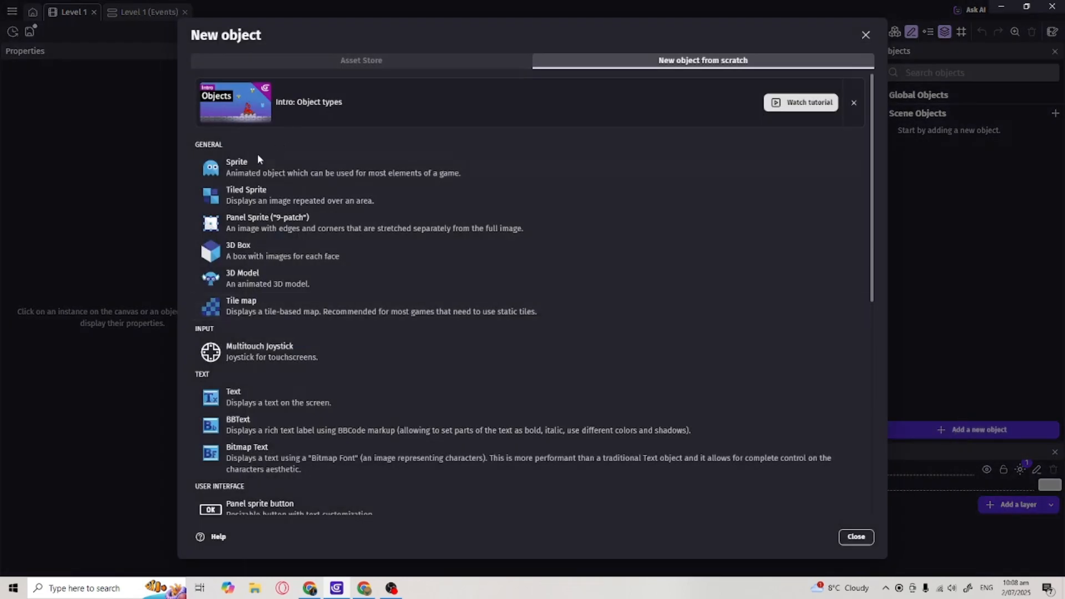
{"action": "left_click", "coordinate": [230, 171]}
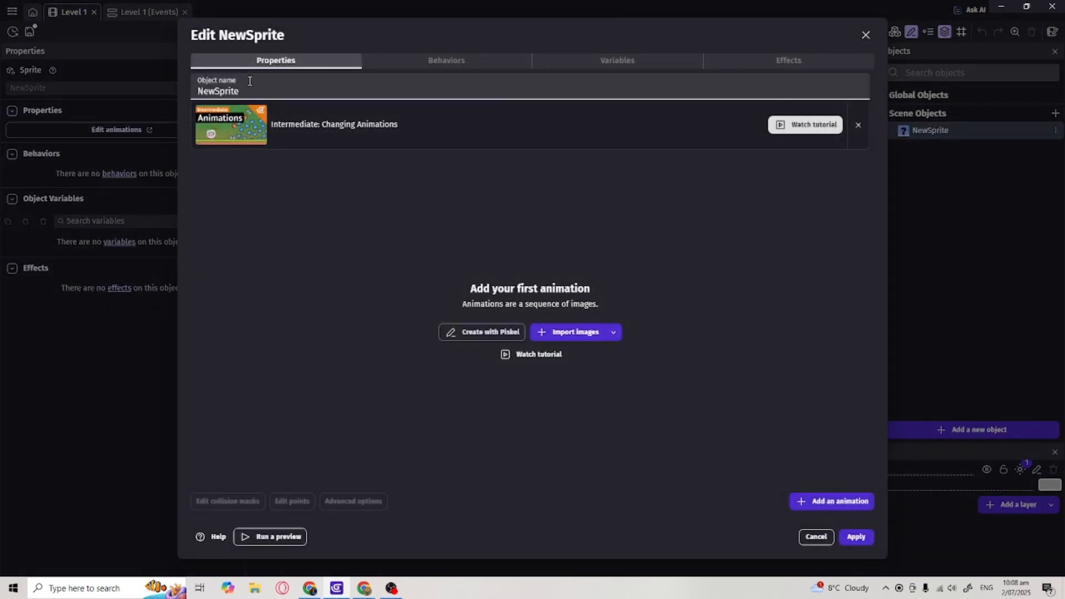
{"action": "type", "text": "Player"}
{"action": "left_click", "coordinate": [478, 335]}
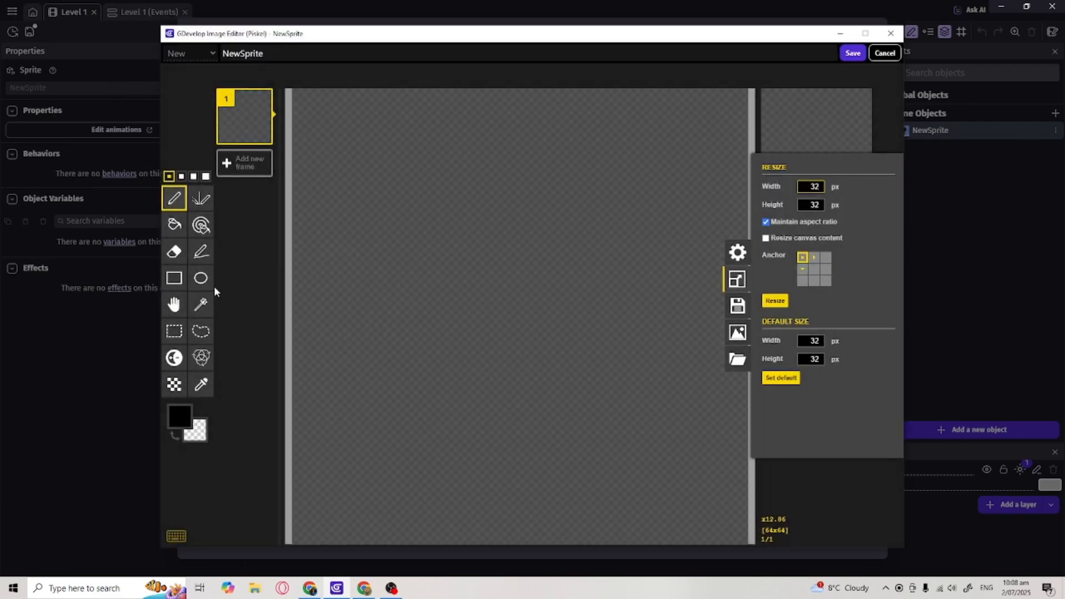
Draw the character's outline in black: a wide oval head with a small body below it and two short arms.
{"action": "left_click", "coordinate": [210, 283]}
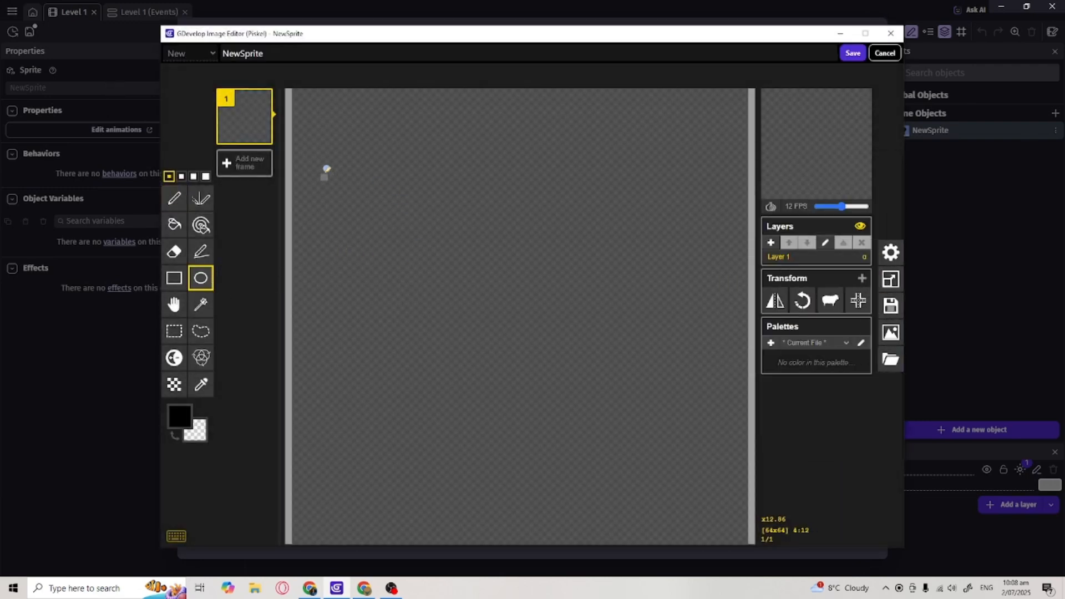
{"action": "left_click_drag", "start_coordinate": [324, 140], "coordinate": [713, 411]}
{"action": "left_click", "coordinate": [173, 198]}
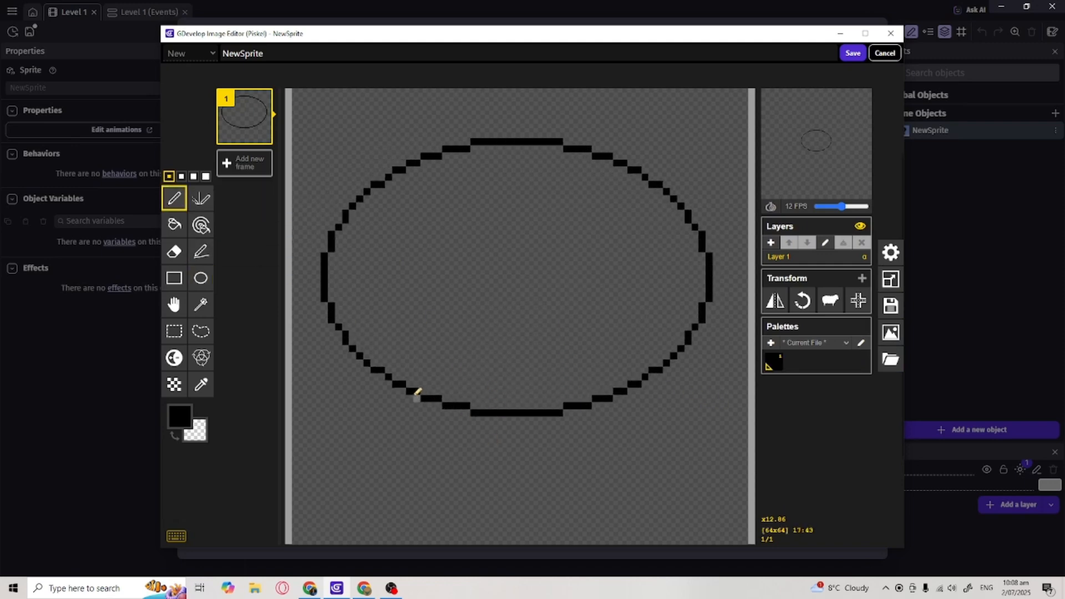
{"action": "mouse_move", "coordinate": [389, 379]}
{"action": "left_mouse_down"}
{"action": "mouse_move", "coordinate": [397, 494]}
{"action": "mouse_move", "coordinate": [411, 533]}
{"action": "mouse_move", "coordinate": [504, 501]}
{"action": "mouse_move", "coordinate": [601, 529]}
{"action": "mouse_move", "coordinate": [601, 397]}
{"action": "left_mouse_up"}
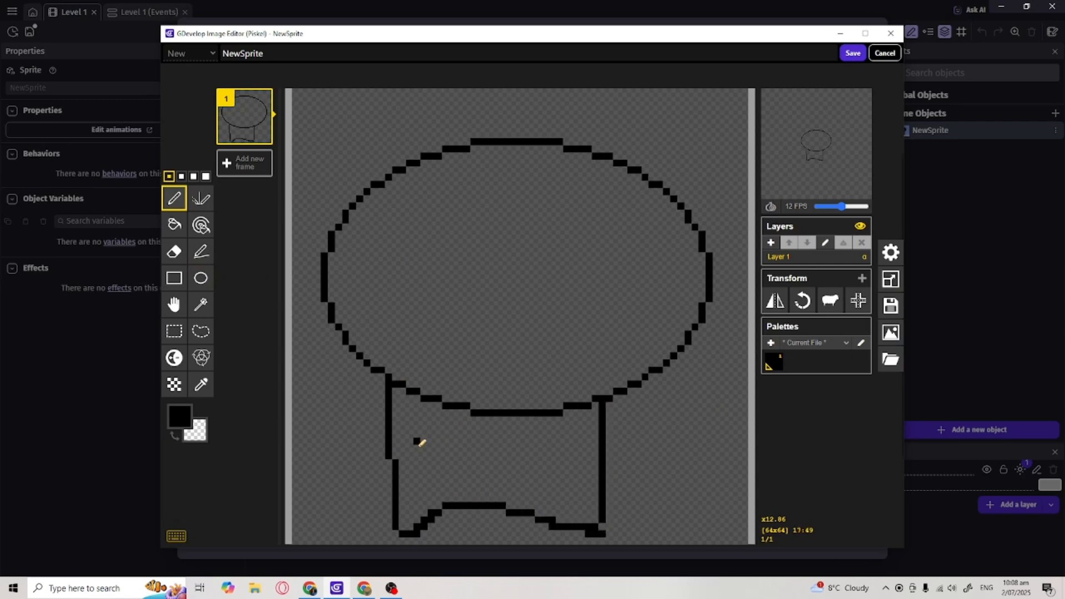
{"action": "mouse_move", "coordinate": [417, 442]}
{"action": "left_mouse_down"}
{"action": "mouse_move", "coordinate": [466, 438]}
{"action": "mouse_move", "coordinate": [459, 424]}
{"action": "left_mouse_up"}
{"action": "left_click_drag", "start_coordinate": [604, 456], "coordinate": [620, 432]}
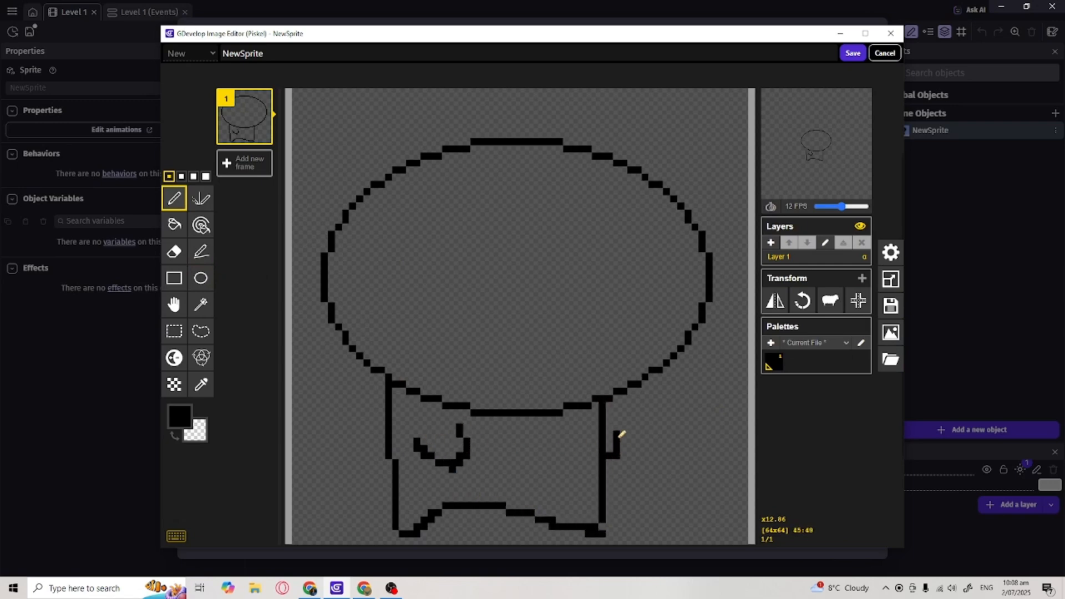
Draw two round eyes inside the head and a small curved mouth between and below them.
{"action": "left_click", "coordinate": [201, 278]}
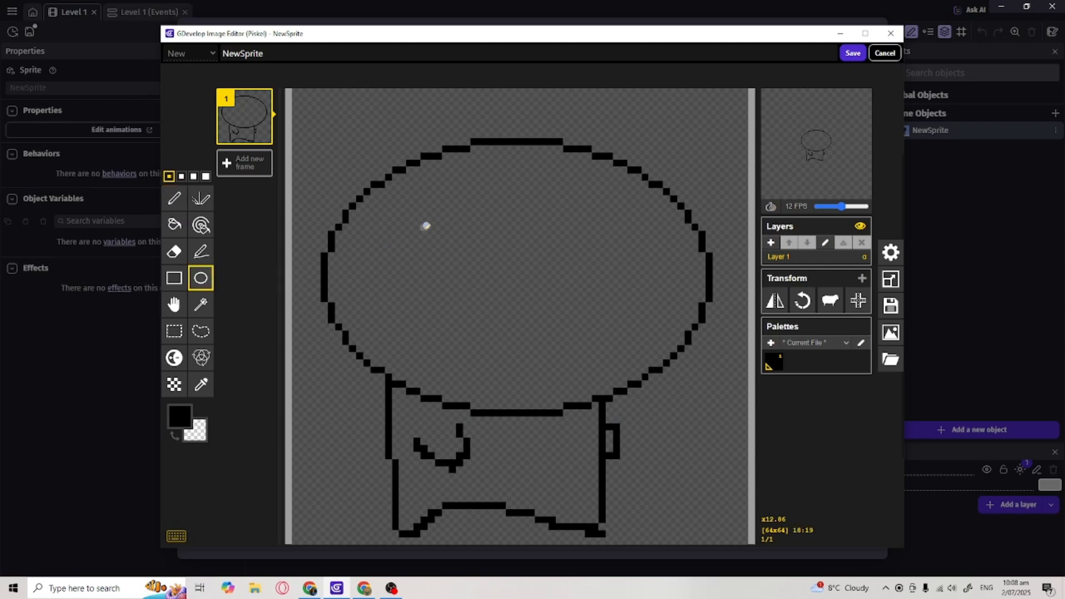
{"action": "left_click_drag", "start_coordinate": [425, 226], "coordinate": [520, 317]}
{"action": "left_click_drag", "start_coordinate": [610, 226], "coordinate": [692, 311]}
{"action": "left_click", "coordinate": [176, 201]}
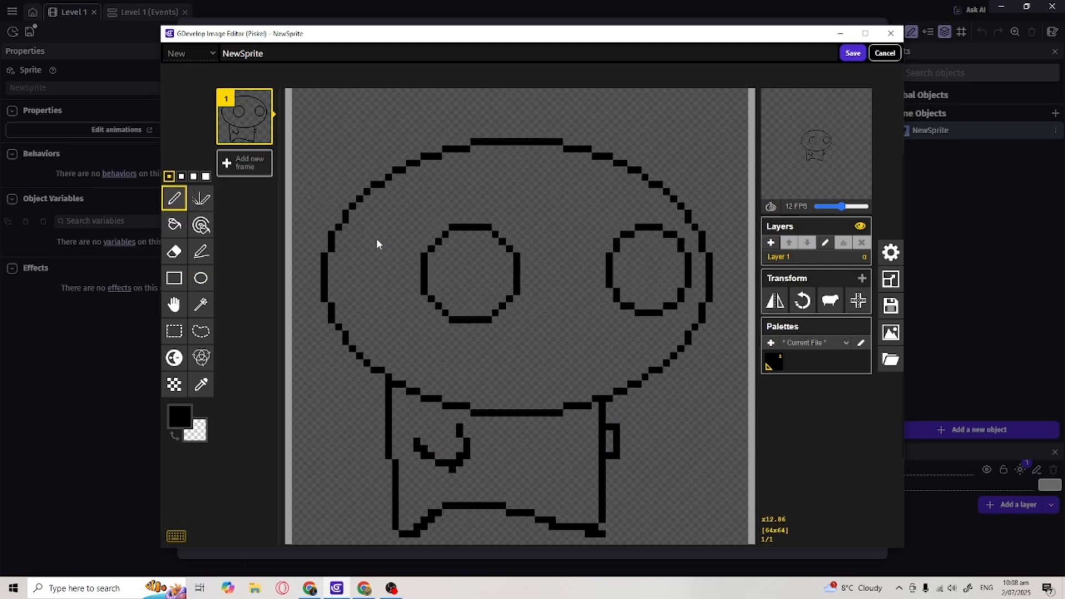
{"action": "mouse_move", "coordinate": [528, 340]}
{"action": "left_mouse_down"}
{"action": "mouse_move", "coordinate": [571, 359]}
{"action": "mouse_move", "coordinate": [603, 339]}
{"action": "left_mouse_up"}
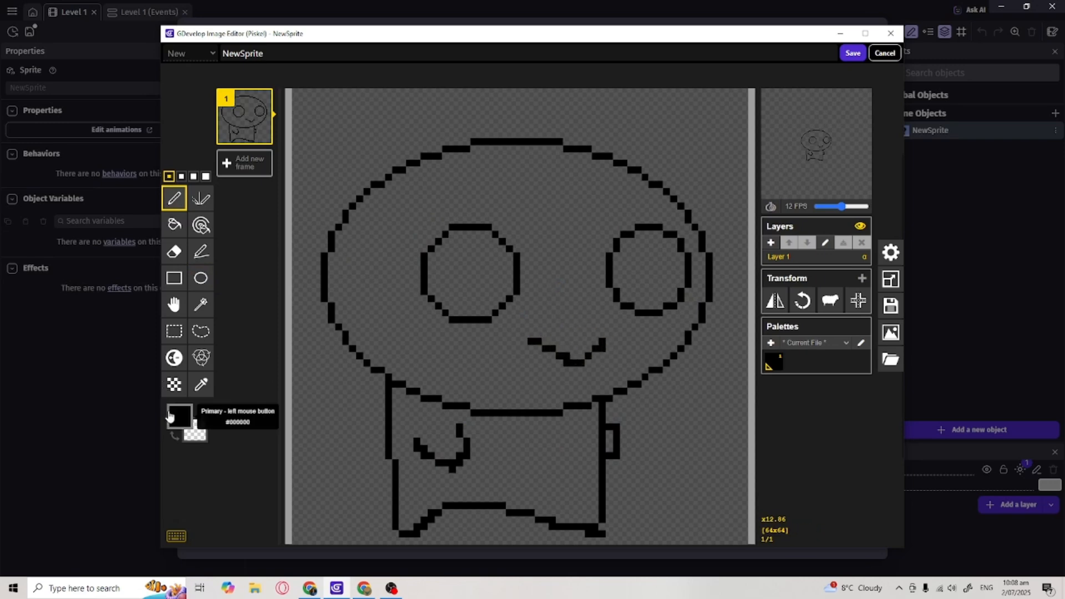
Choose a pale green colour and fill the character's head with it, leaving the eyes empty.
{"action": "left_click", "coordinate": [179, 422]}
{"action": "left_click", "coordinate": [291, 462]}
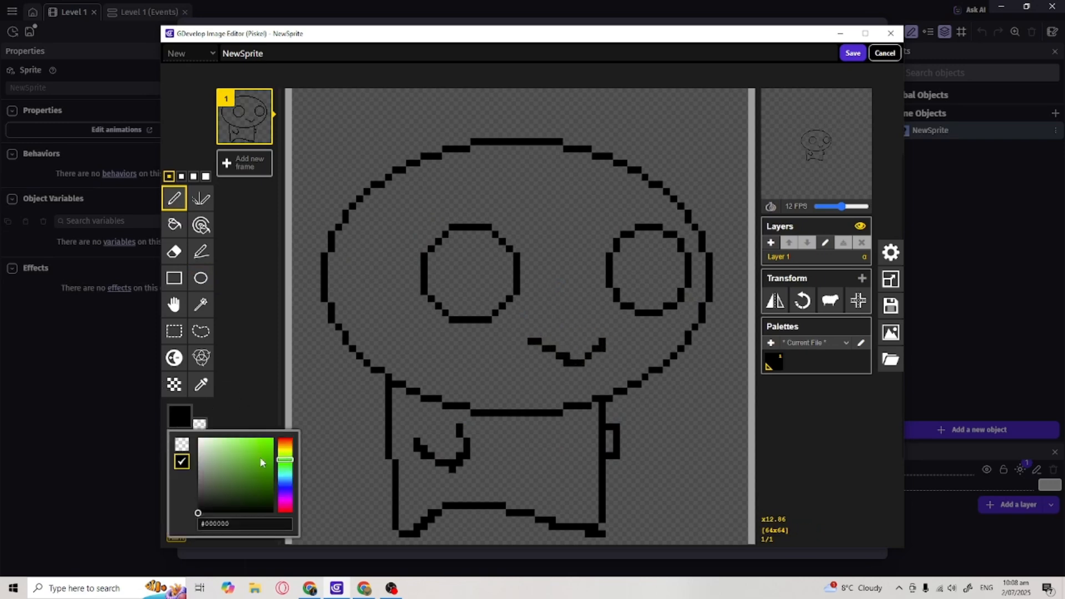
{"action": "left_click_drag", "start_coordinate": [225, 469], "coordinate": [219, 450]}
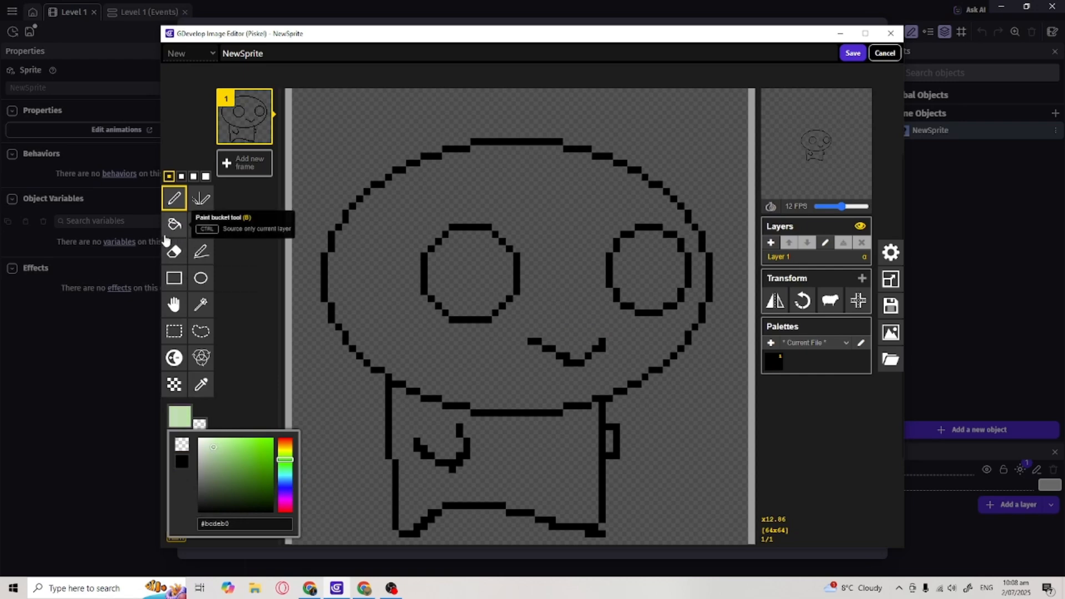
{"action": "left_click", "coordinate": [173, 224]}
{"action": "left_click", "coordinate": [557, 203]}
Choose an orange colour and fill the character's body and arms with it.
{"action": "left_click", "coordinate": [183, 416]}
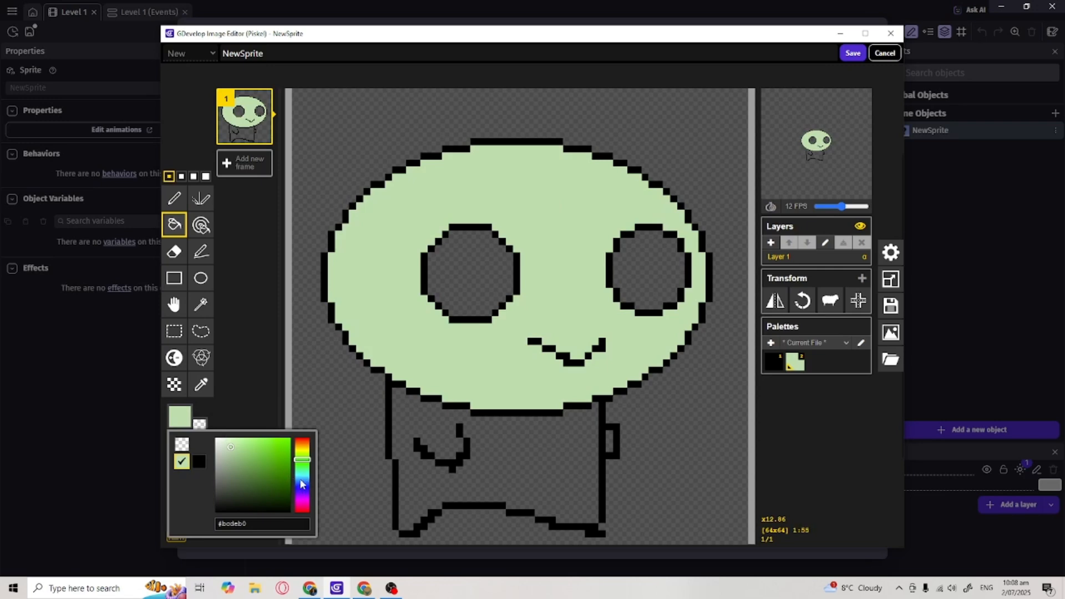
{"action": "left_click_drag", "start_coordinate": [304, 448], "coordinate": [273, 449]}
{"action": "left_click", "coordinate": [492, 443]}
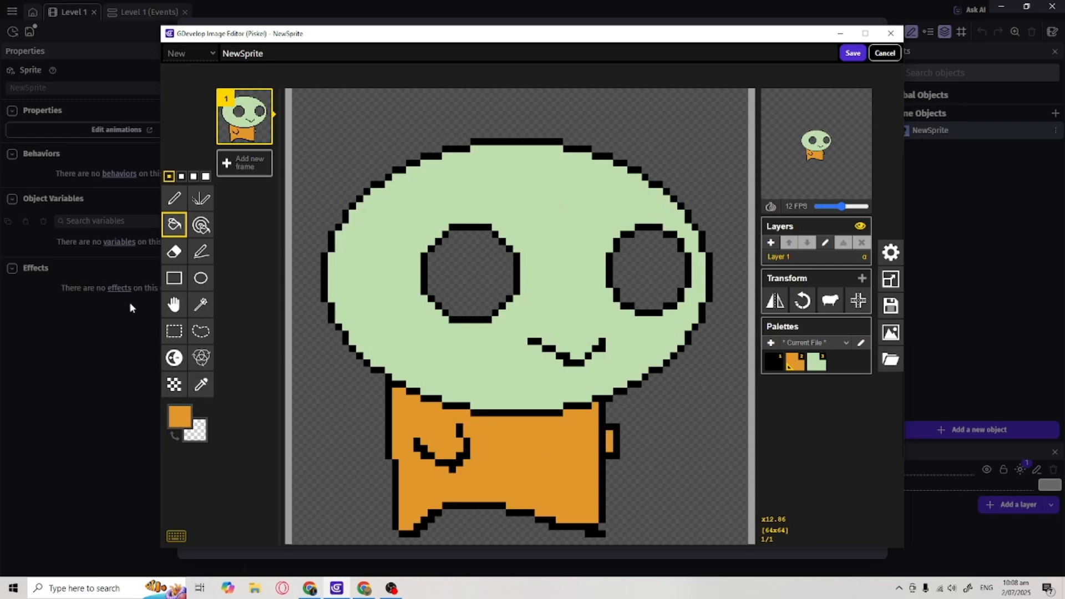
Choose a near-white colour and fill both of the character's eyes with it.
{"action": "left_click", "coordinate": [180, 416]}
{"action": "left_click", "coordinate": [237, 458]}
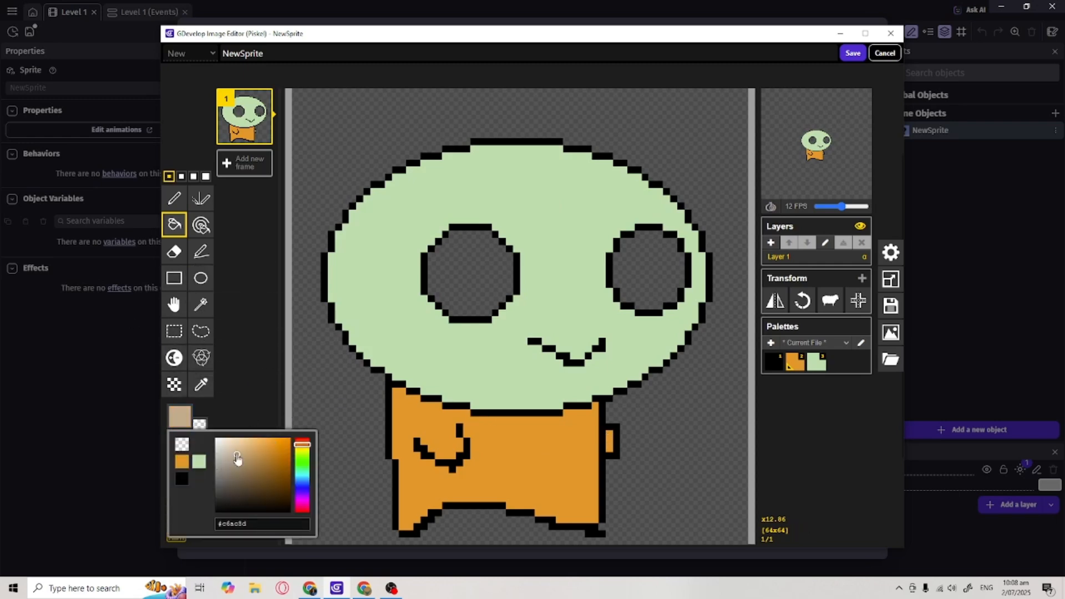
{"action": "left_click_drag", "start_coordinate": [237, 458], "coordinate": [216, 438]}
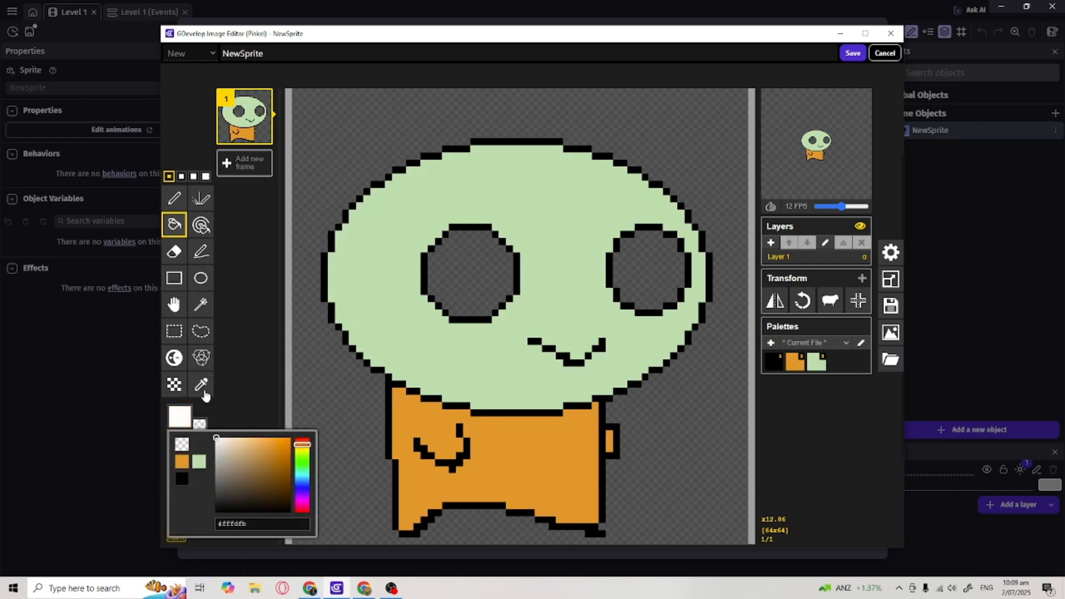
{"action": "left_click", "coordinate": [465, 266]}
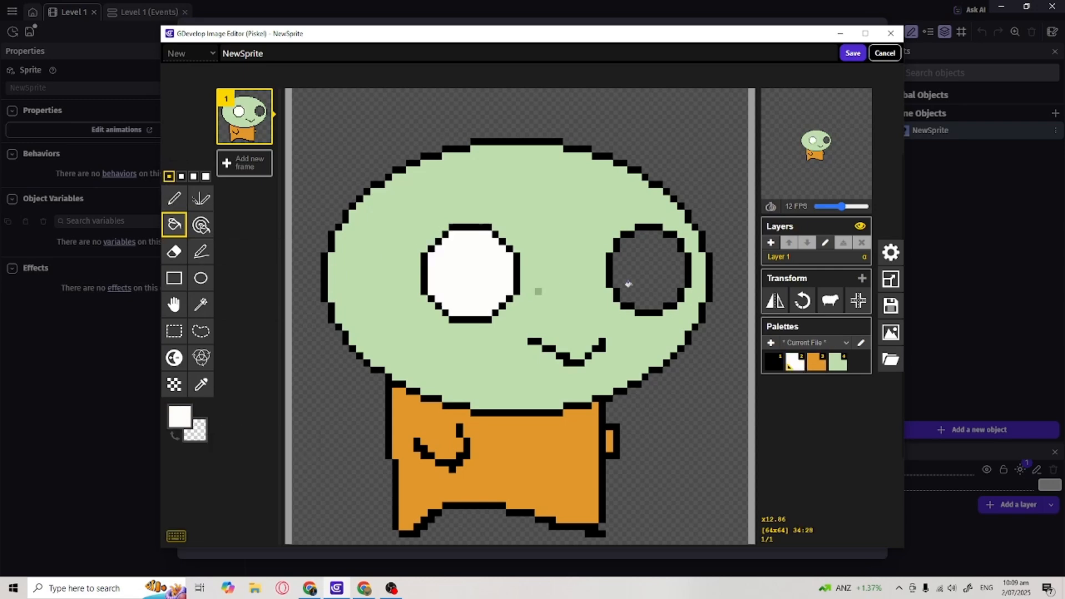
{"action": "left_click", "coordinate": [678, 276]}
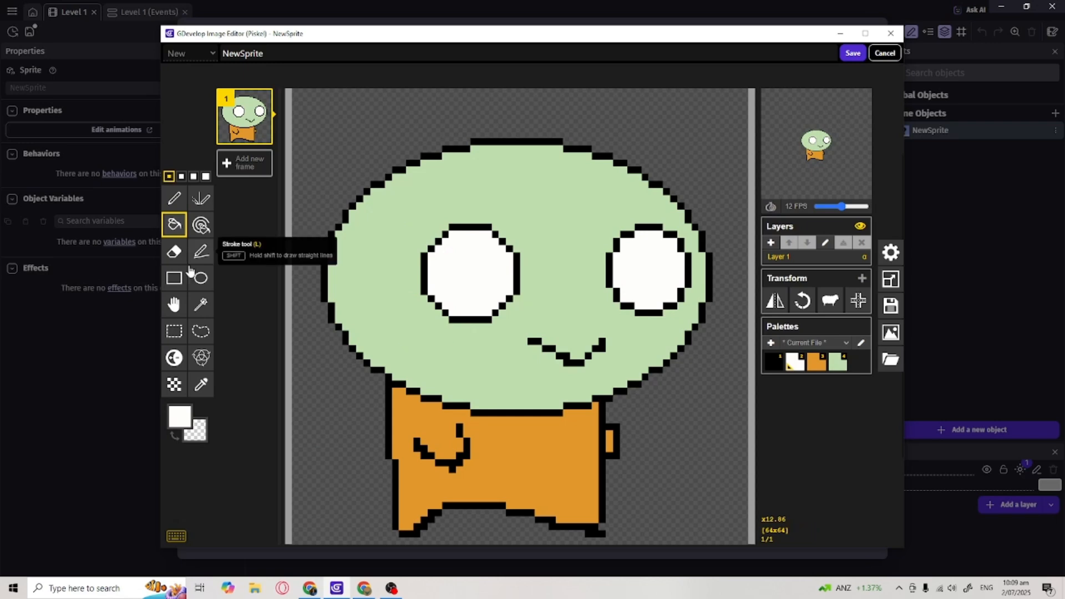
Choose the darker orange #9e6621 and outline shadow areas beneath the head, above the leg and around the arm with the Pen tool.
{"action": "left_click", "coordinate": [171, 207]}
{"action": "left_click", "coordinate": [180, 417]}
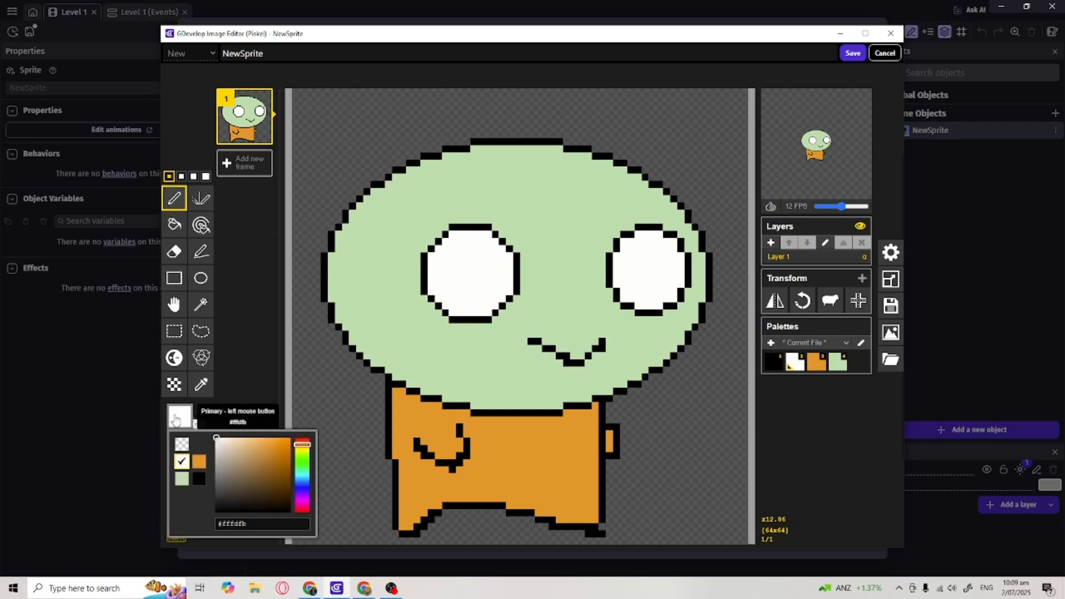
{"action": "left_click", "coordinate": [199, 466]}
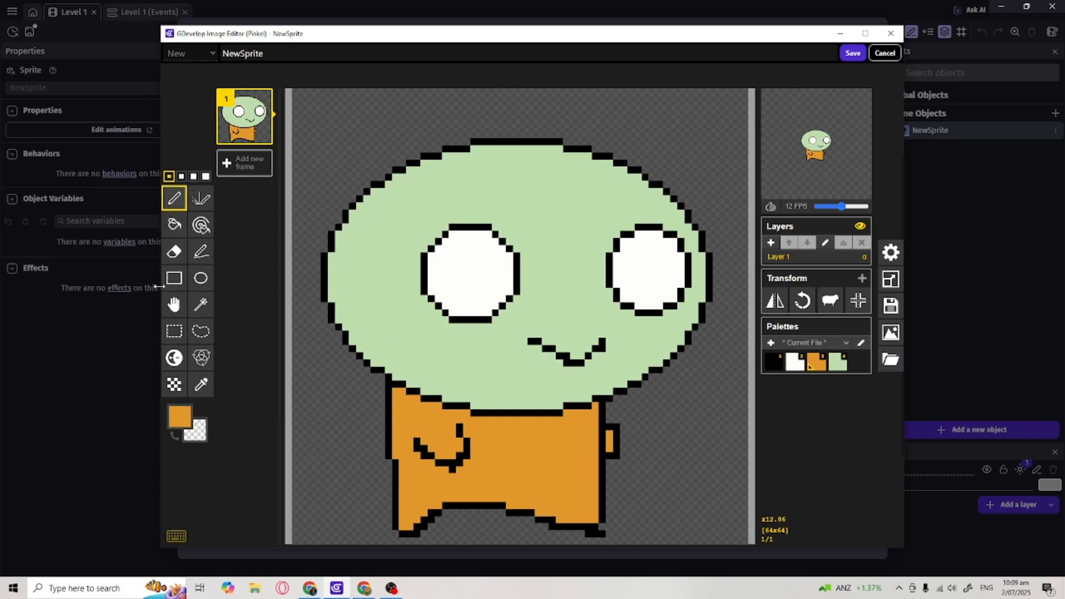
{"action": "left_click", "coordinate": [180, 419]}
{"action": "left_click", "coordinate": [275, 465]}
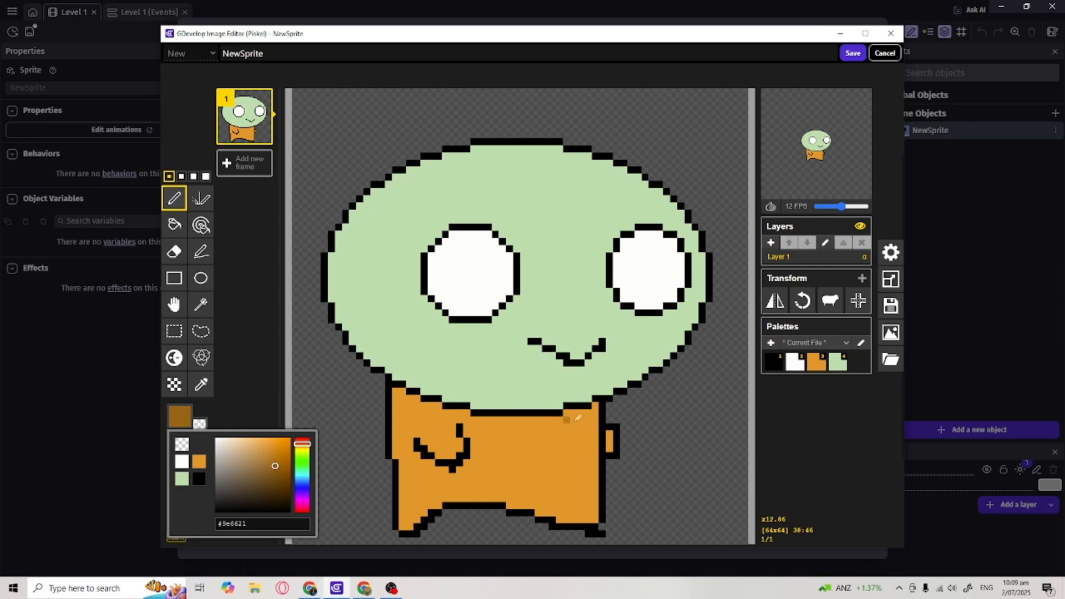
{"action": "mouse_move", "coordinate": [599, 411]}
{"action": "left_mouse_down"}
{"action": "mouse_move", "coordinate": [587, 425]}
{"action": "mouse_move", "coordinate": [486, 433]}
{"action": "mouse_move", "coordinate": [404, 403]}
{"action": "left_mouse_up"}
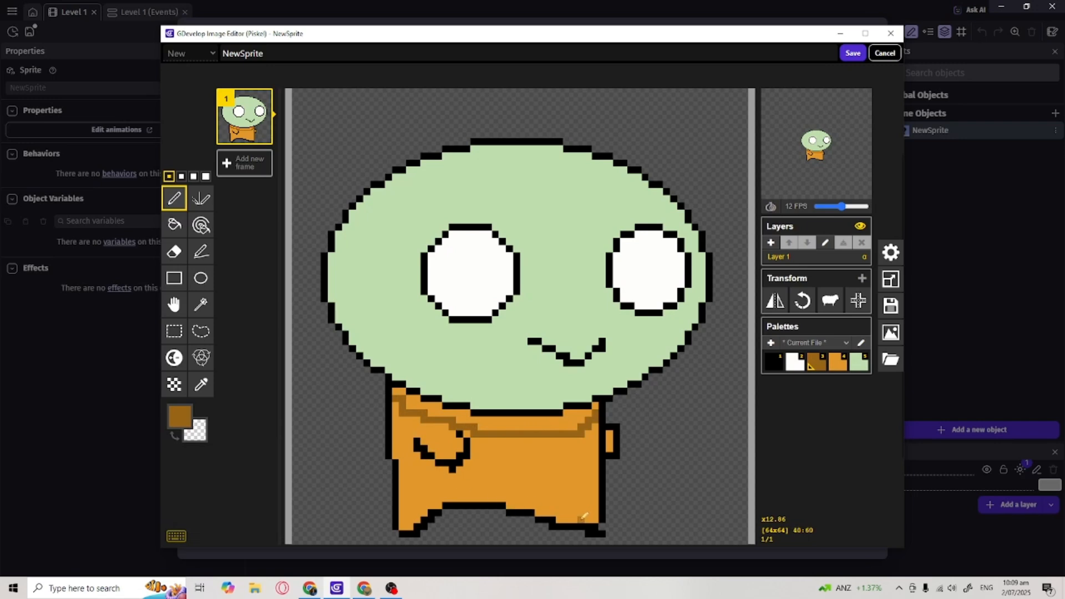
{"action": "mouse_move", "coordinate": [583, 516]}
{"action": "left_mouse_down"}
{"action": "mouse_move", "coordinate": [546, 495]}
{"action": "mouse_move", "coordinate": [515, 494]}
{"action": "left_mouse_up"}
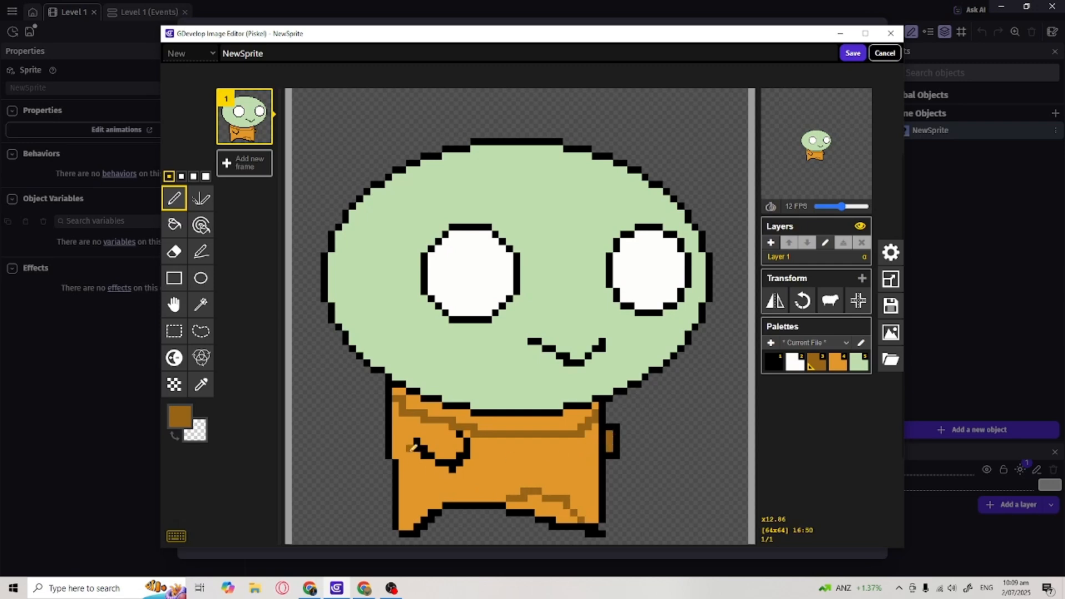
{"action": "left_click_drag", "start_coordinate": [412, 448], "coordinate": [436, 465]}
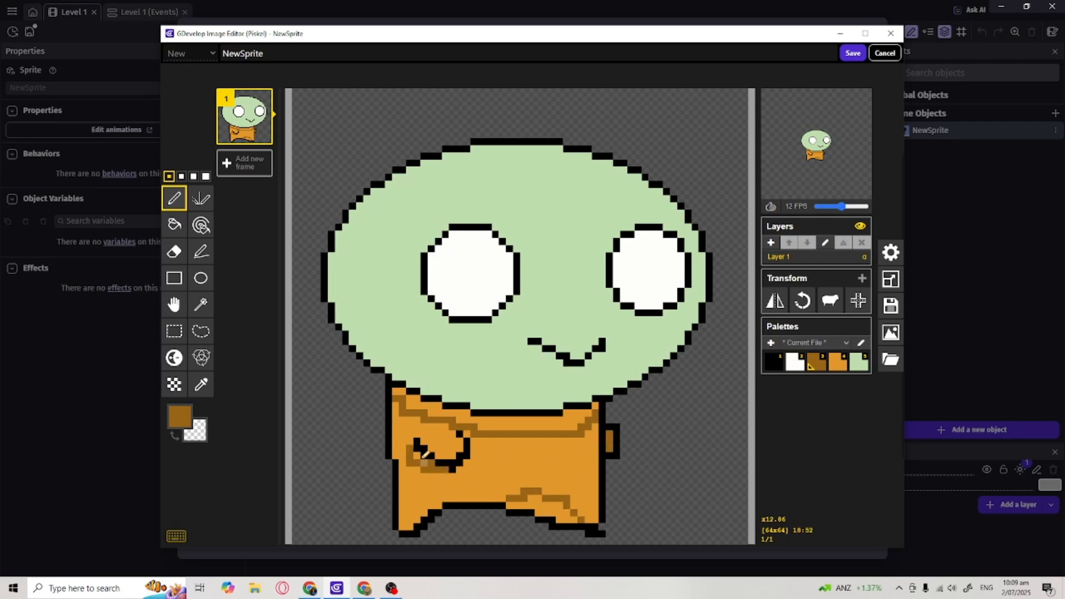
Fill the outlined shadow areas beneath the head and above the leg with the dark orange.
{"action": "left_click", "coordinate": [174, 224]}
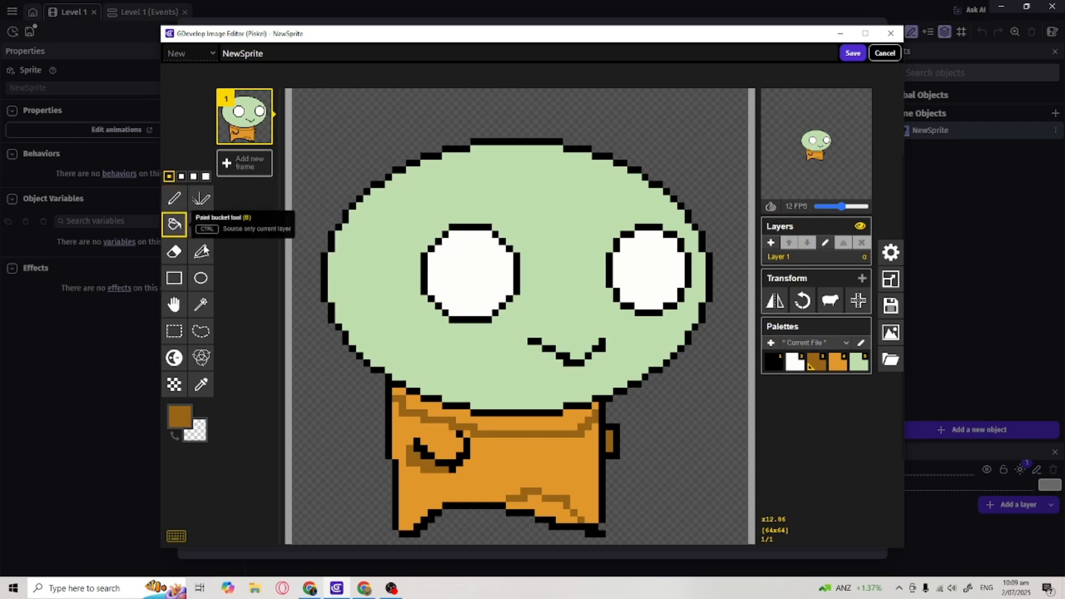
{"action": "left_click", "coordinate": [527, 433]}
{"action": "left_click", "coordinate": [551, 507]}
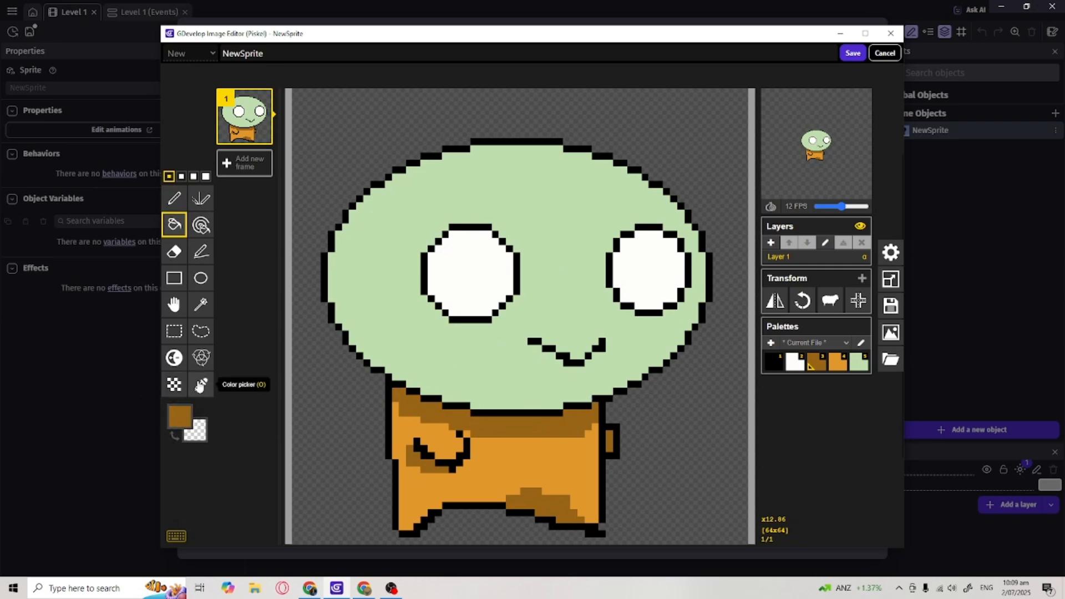
Sample the head's green, darken it to #88a07f and draw a curved shading line across the head's lower-left side.
{"action": "left_click", "coordinate": [200, 382]}
{"action": "left_click", "coordinate": [393, 256]}
{"action": "left_click", "coordinate": [181, 416]}
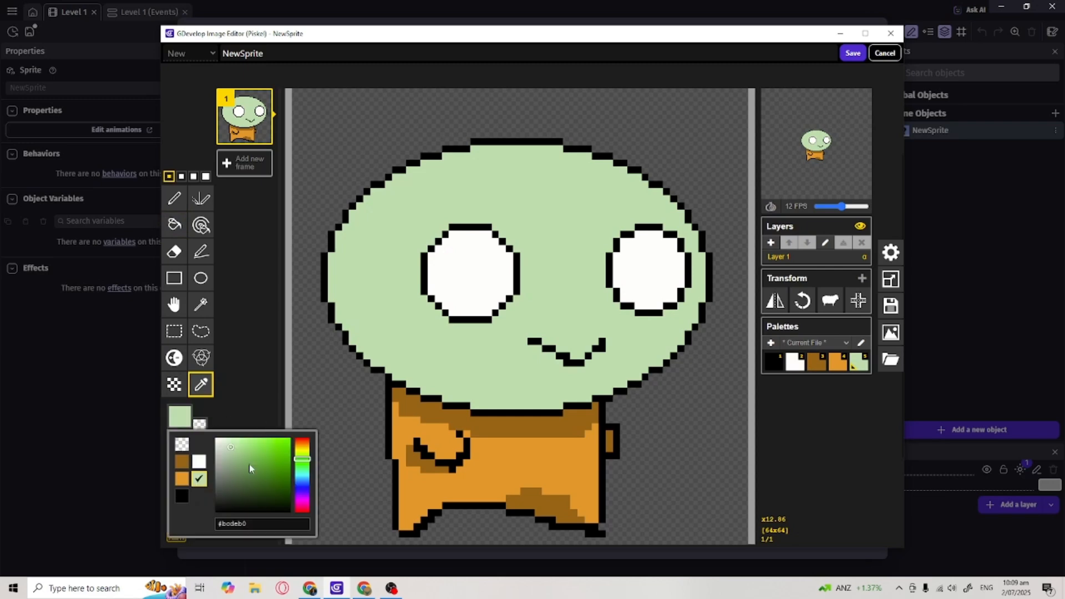
{"action": "left_click", "coordinate": [231, 469]}
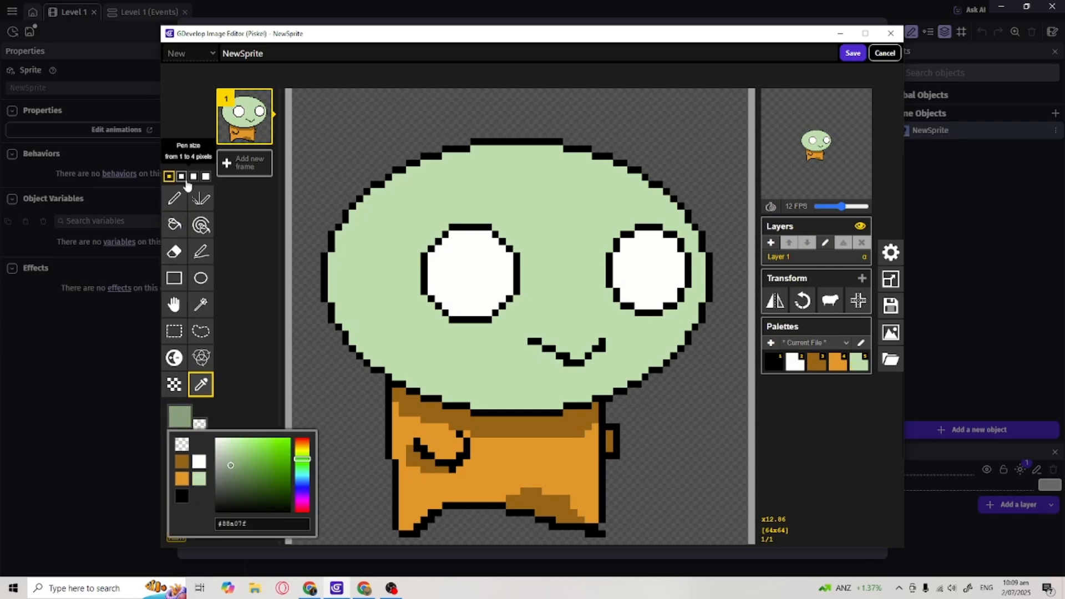
{"action": "left_click", "coordinate": [173, 198]}
{"action": "mouse_move", "coordinate": [328, 245]}
{"action": "left_mouse_down"}
{"action": "mouse_move", "coordinate": [427, 350]}
{"action": "mouse_move", "coordinate": [494, 385]}
{"action": "mouse_move", "coordinate": [596, 397]}
{"action": "left_mouse_up"}
Lighten the shading green to #a8c29a, repaint the head's shading line with it and fill the area below the line.
{"action": "left_click", "coordinate": [191, 413]}
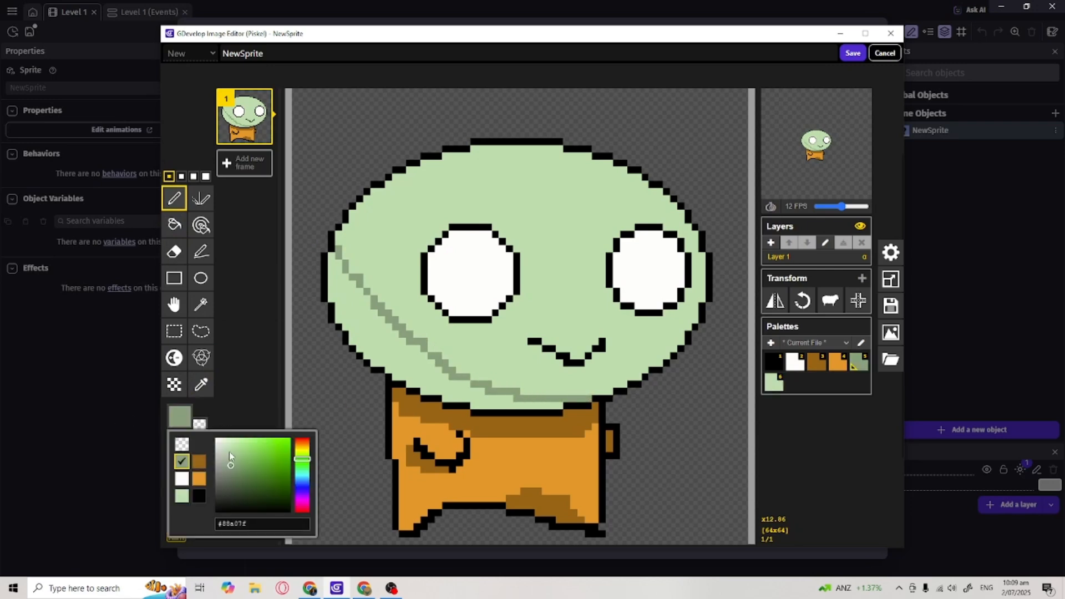
{"action": "left_click_drag", "start_coordinate": [232, 464], "coordinate": [231, 457]}
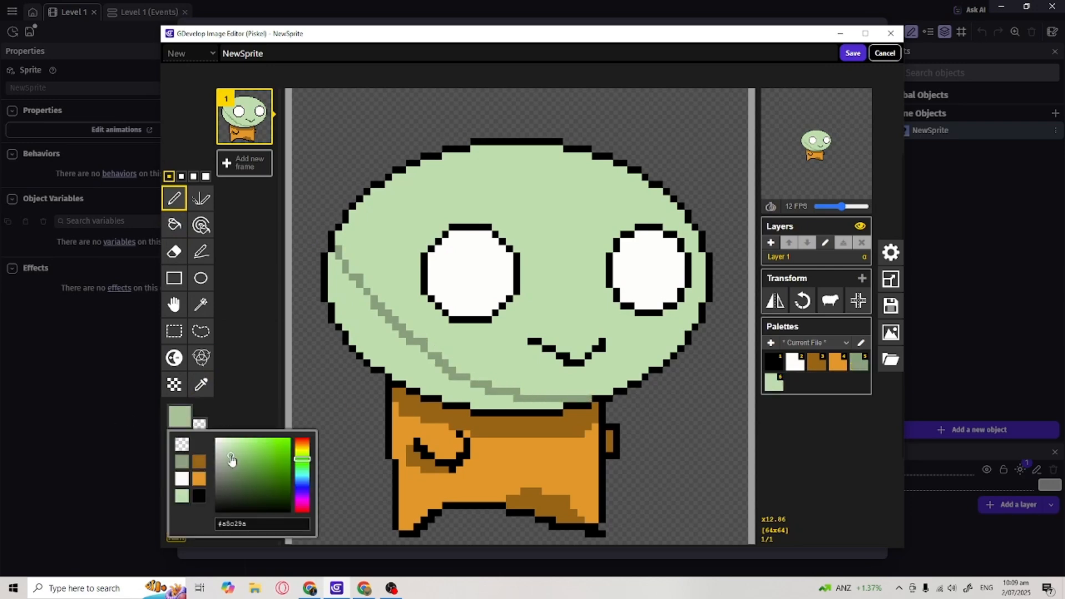
{"action": "left_click", "coordinate": [175, 228]}
{"action": "left_click", "coordinate": [171, 205]}
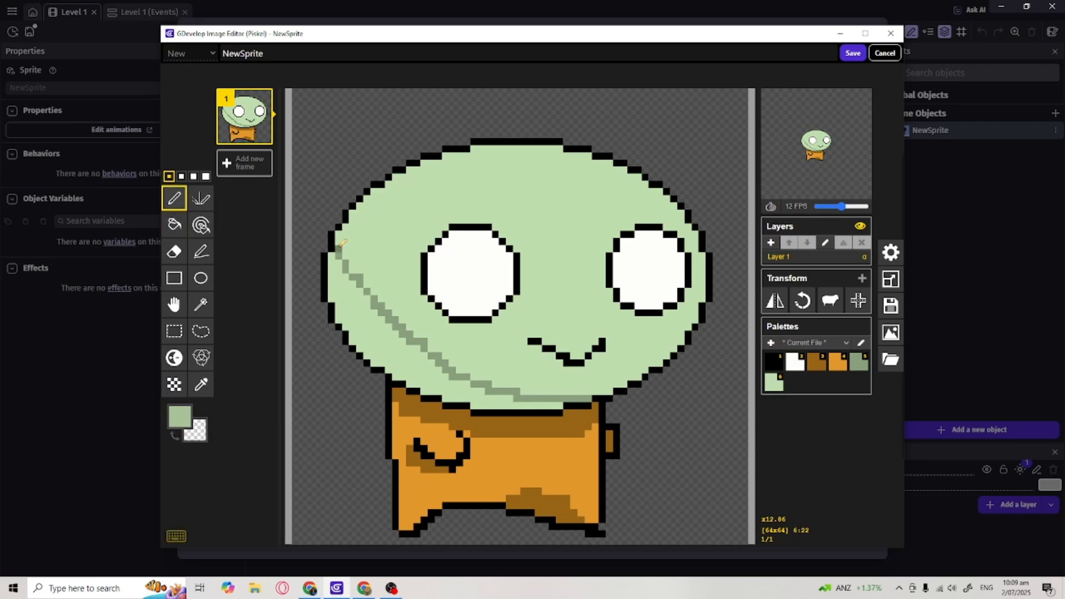
{"action": "mouse_move", "coordinate": [343, 242]}
{"action": "left_mouse_down"}
{"action": "mouse_move", "coordinate": [352, 275]}
{"action": "mouse_move", "coordinate": [475, 385]}
{"action": "mouse_move", "coordinate": [566, 395]}
{"action": "left_mouse_up"}
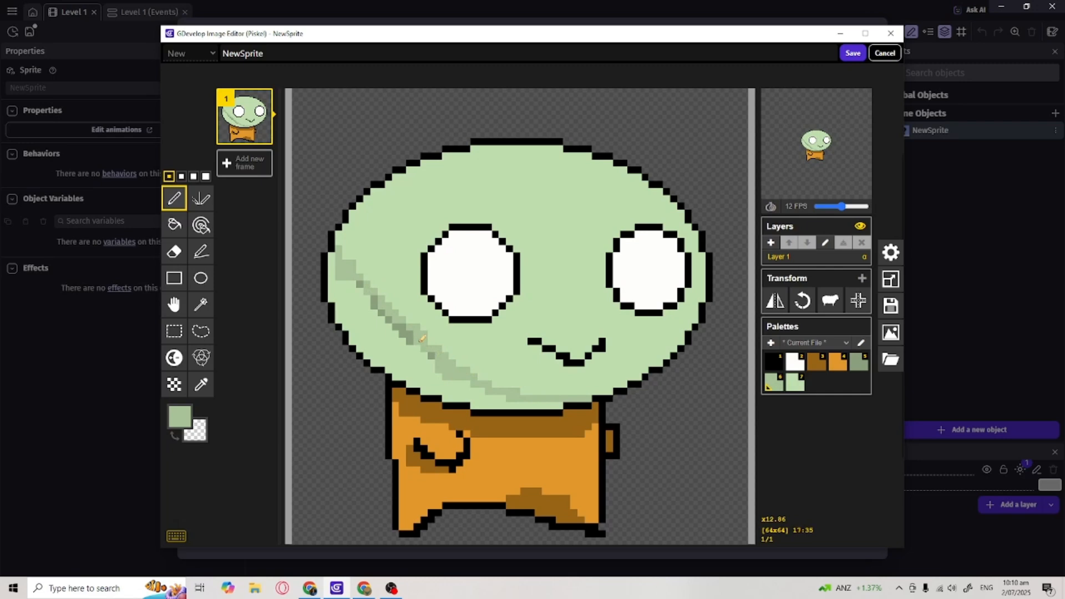
{"action": "left_click_drag", "start_coordinate": [403, 326], "coordinate": [362, 284]}
{"action": "left_click", "coordinate": [174, 224]}
{"action": "left_click", "coordinate": [351, 303]}
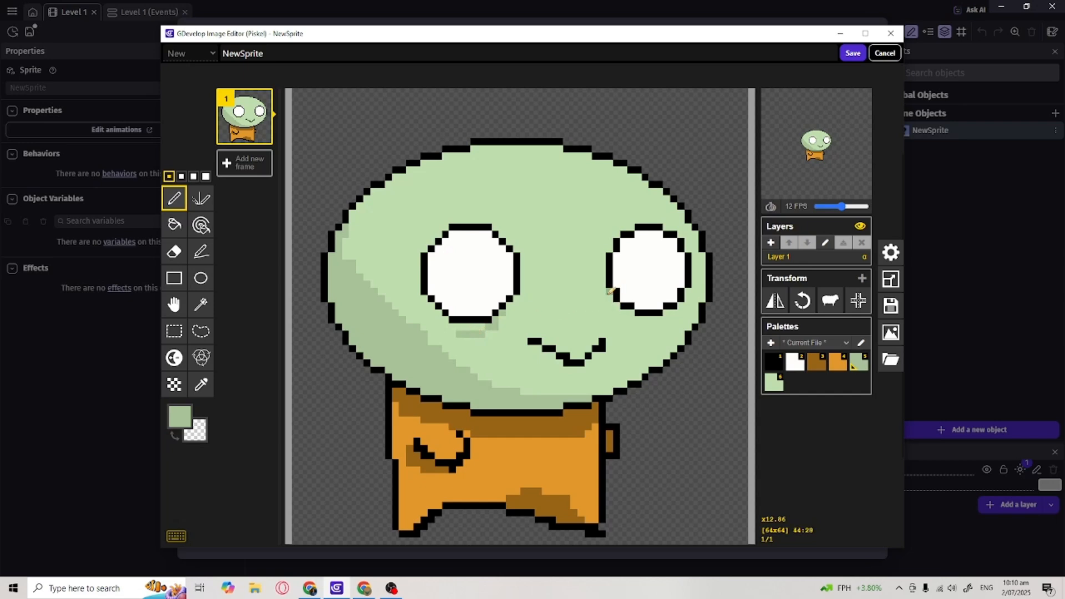
Draw shadow strokes under the eyes and two wavy crease lines across the top of the head, and save the sprite.
{"action": "left_click_drag", "start_coordinate": [612, 292], "coordinate": [637, 327]}
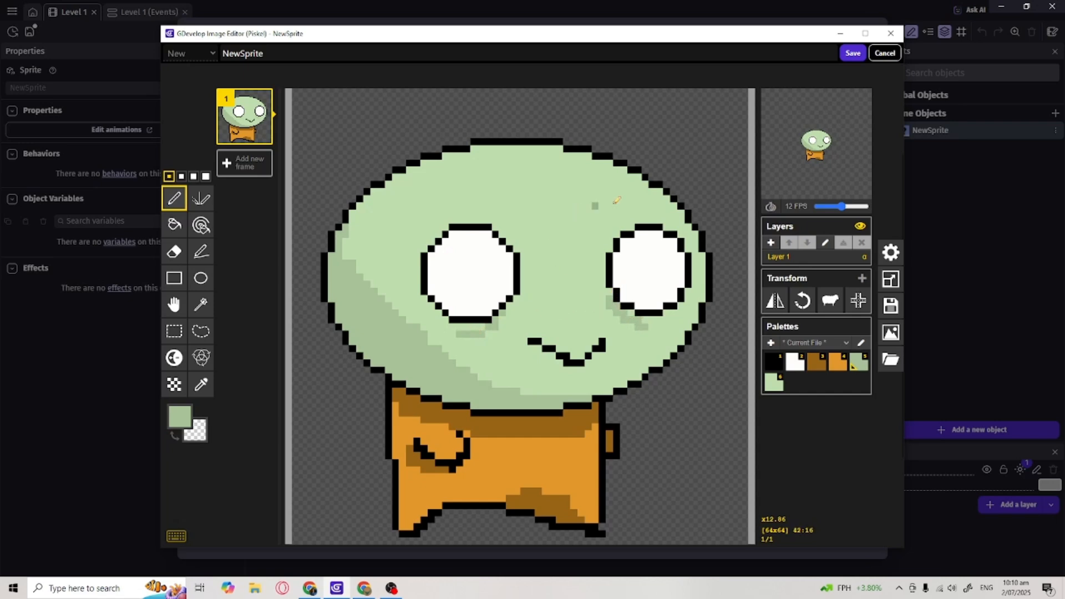
{"action": "left_click_drag", "start_coordinate": [624, 189], "coordinate": [487, 184]}
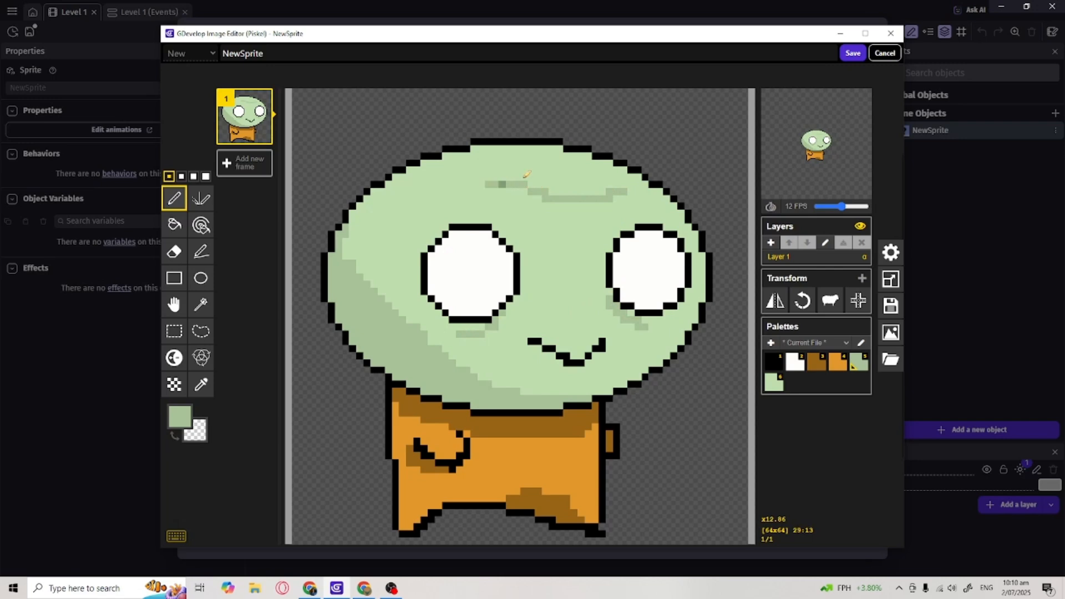
{"action": "left_click_drag", "start_coordinate": [603, 161], "coordinate": [524, 156]}
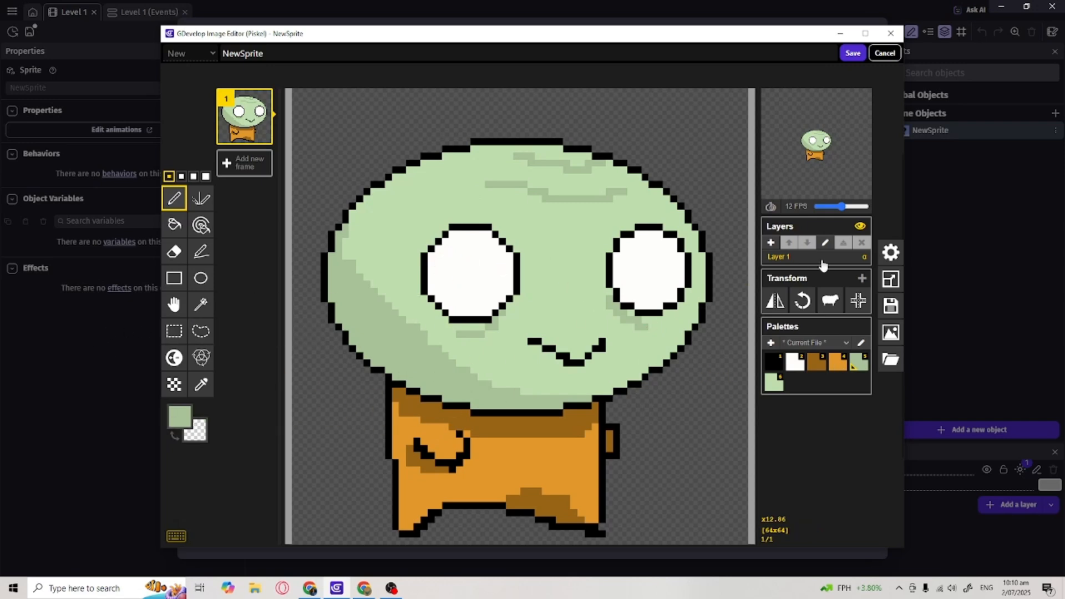
{"action": "left_click", "coordinate": [853, 54]}
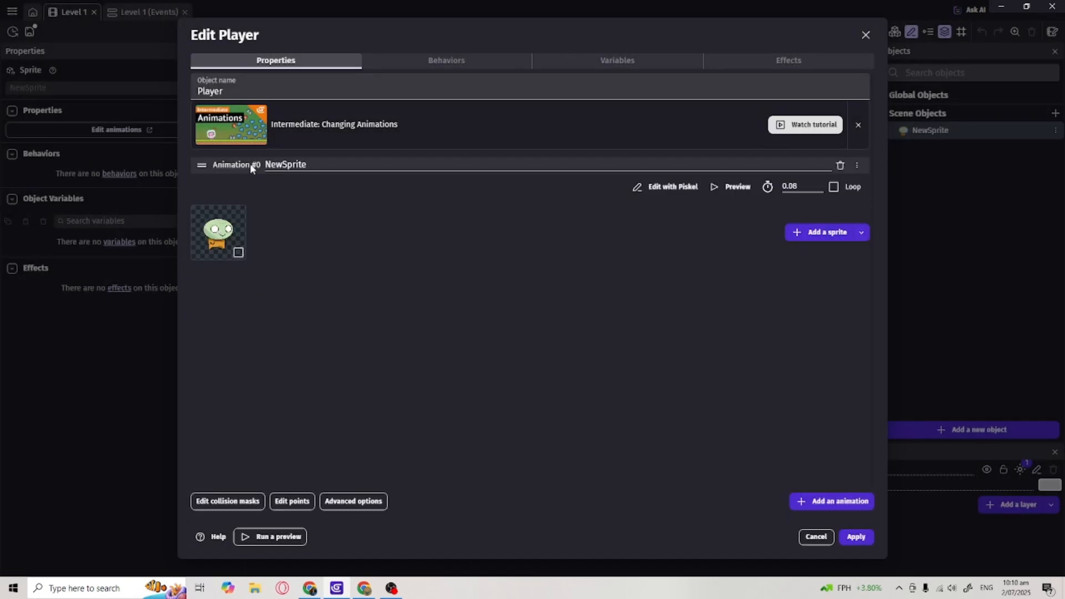
Rename the Player's first animation to idle.
{"action": "double_click", "coordinate": [270, 163]}
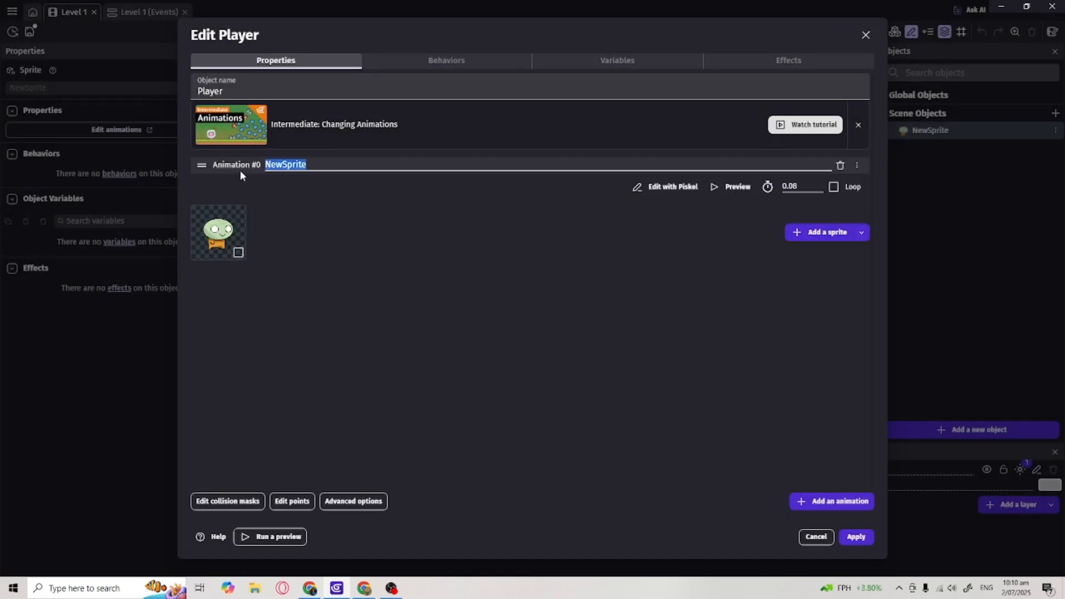
{"action": "type", "text": "idloe"}
{"action": "key", "text": "BackSpace"}
{"action": "key", "text": "BackSpace"}
{"action": "type", "text": "e"}
{"action": "left_click", "coordinate": [424, 292]}
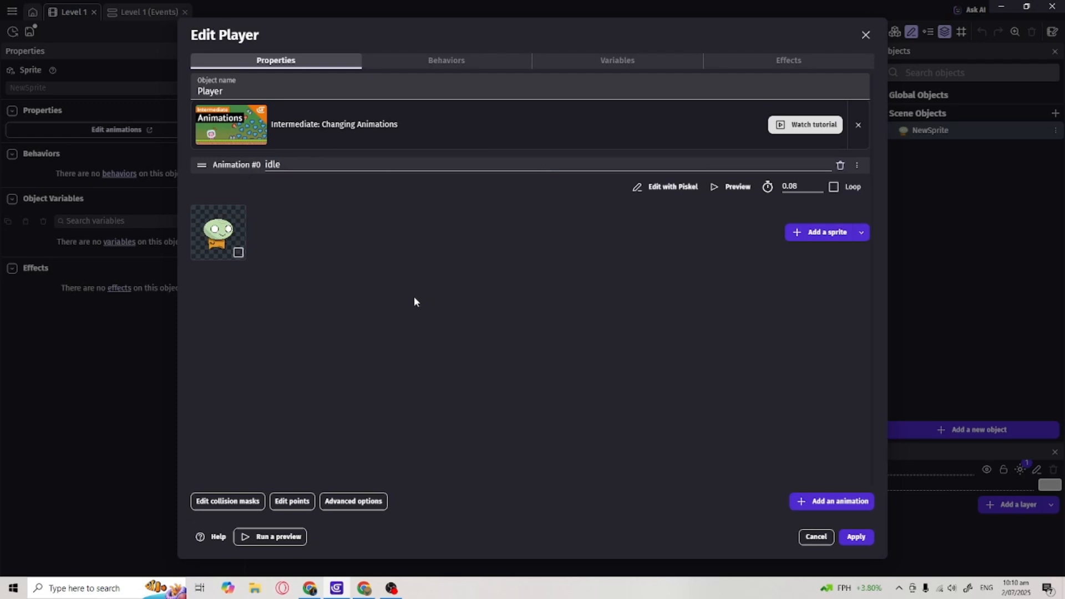
Add the Platformer character behavior to the Player and collapse its settings.
{"action": "left_click", "coordinate": [397, 61]}
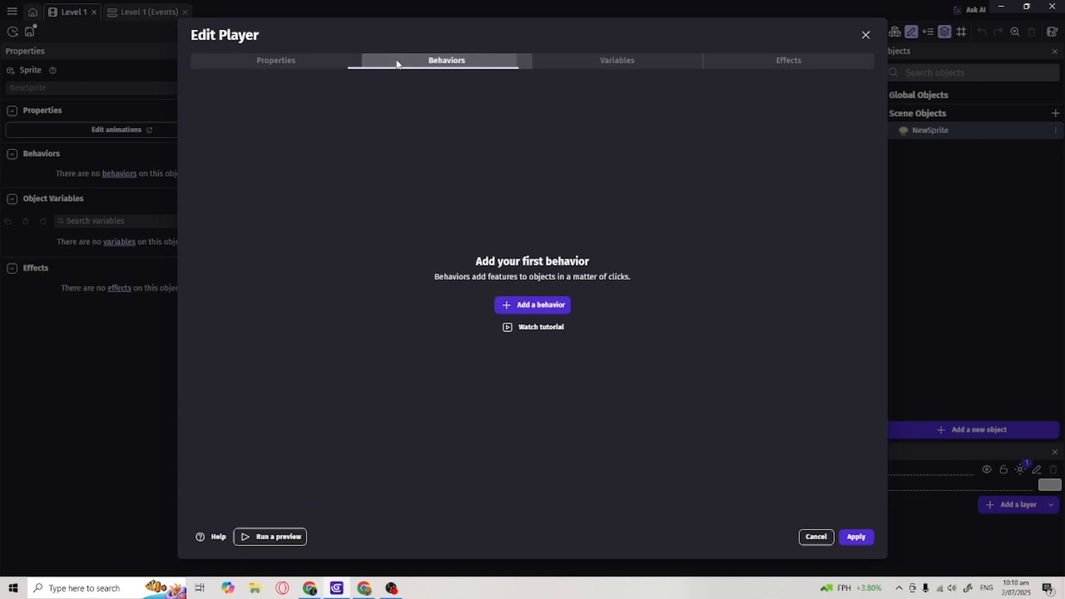
{"action": "left_click", "coordinate": [527, 303]}
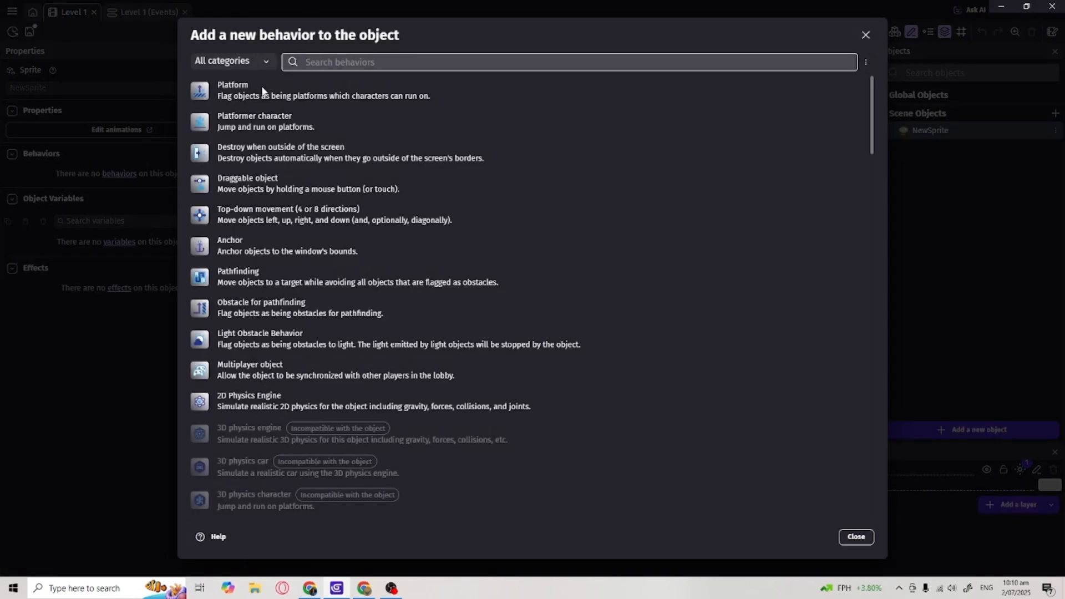
{"action": "left_click", "coordinate": [268, 120]}
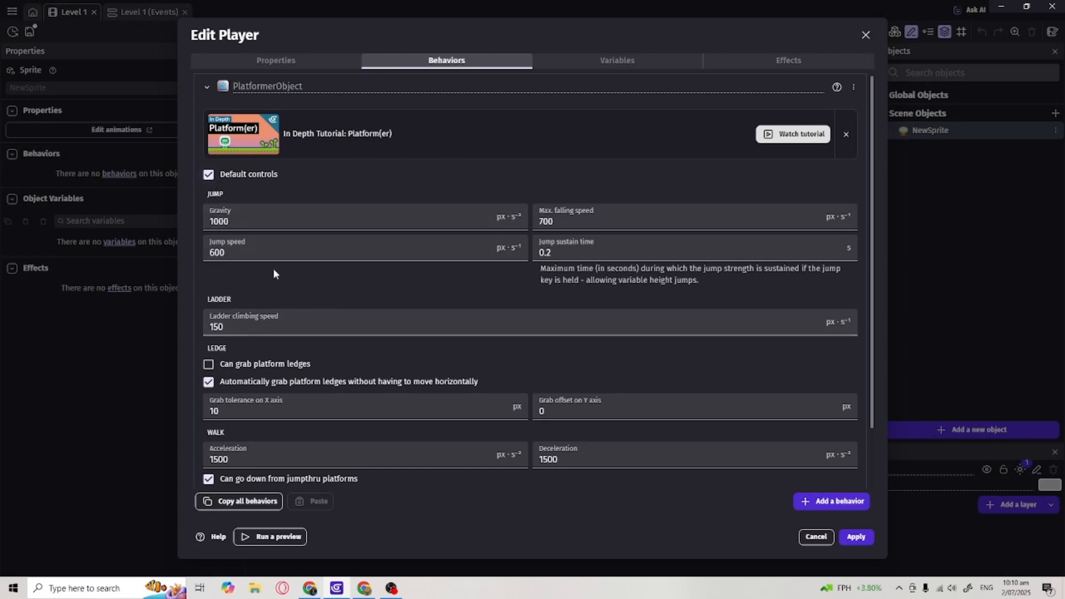
{"action": "left_click", "coordinate": [207, 87]}
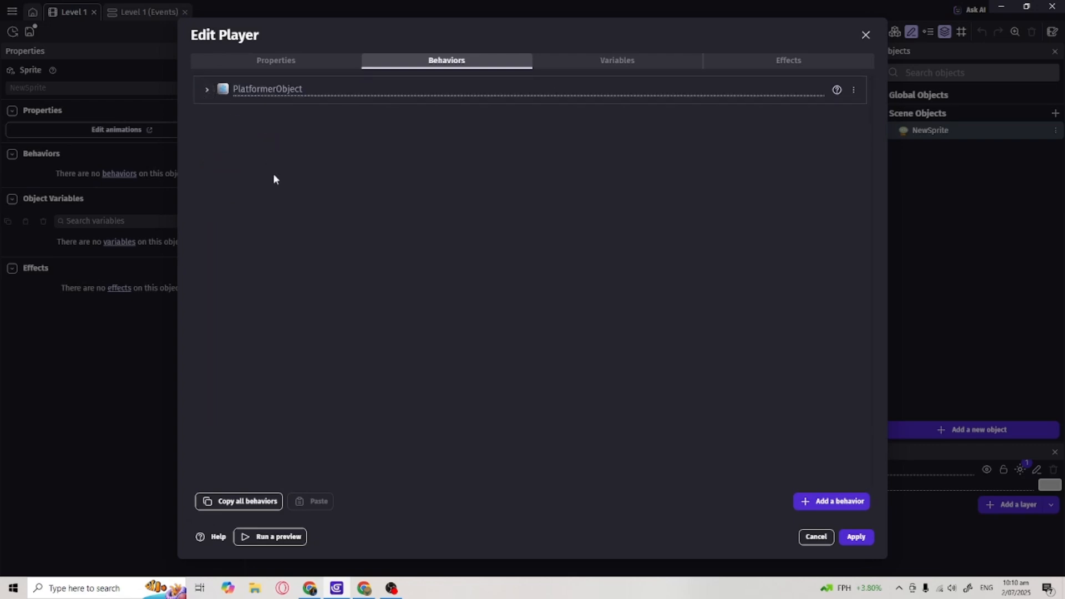
Search the behaviors for "key" and add the Platformer keyboard mapper to the Player.
{"action": "left_click", "coordinate": [830, 502]}
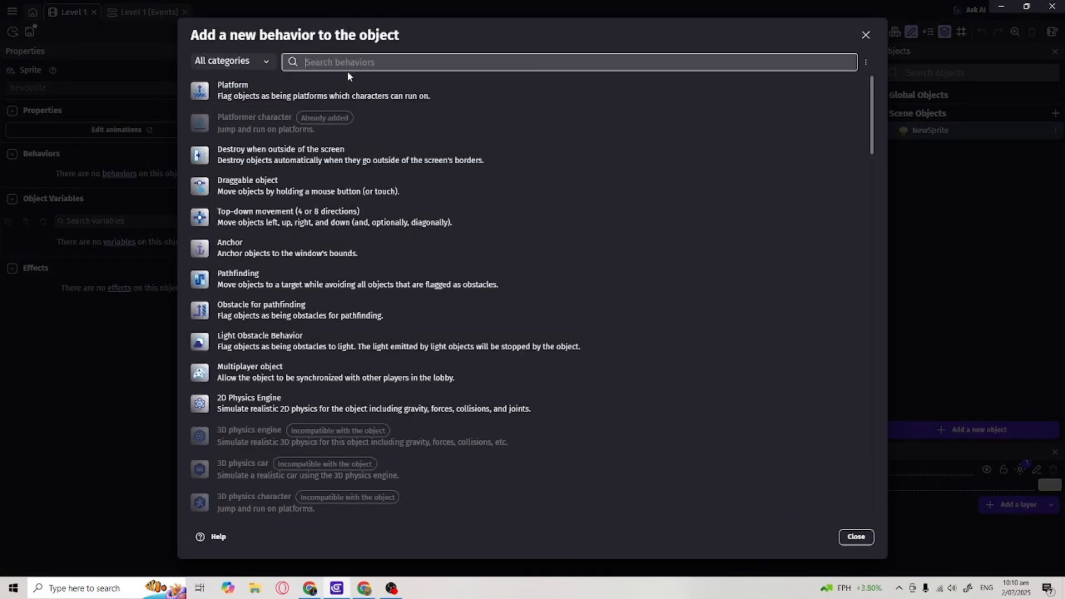
{"action": "type", "text": "key"}
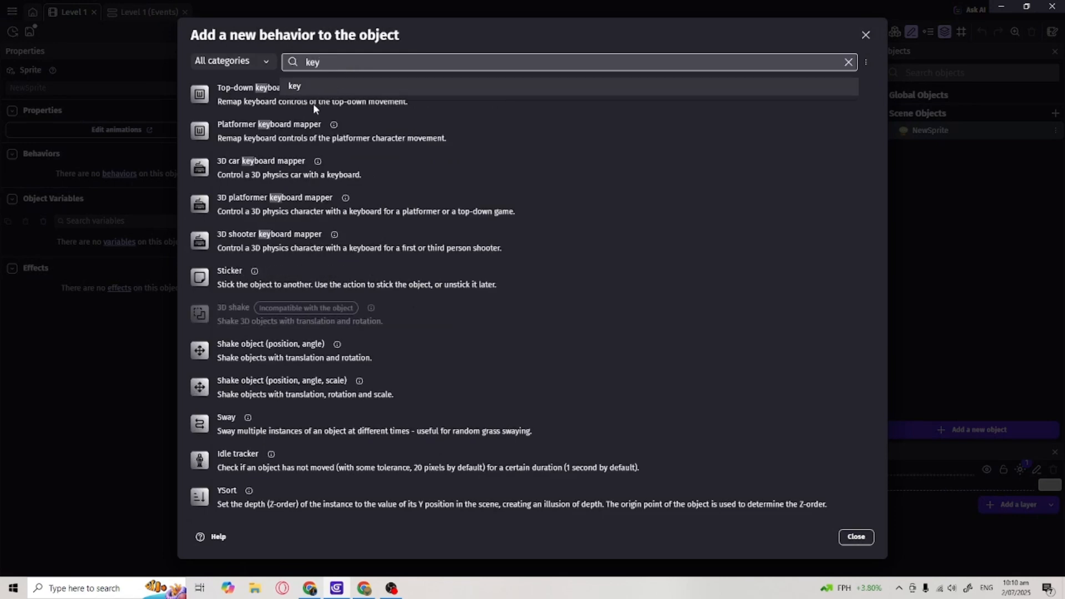
{"action": "left_click", "coordinate": [243, 127]}
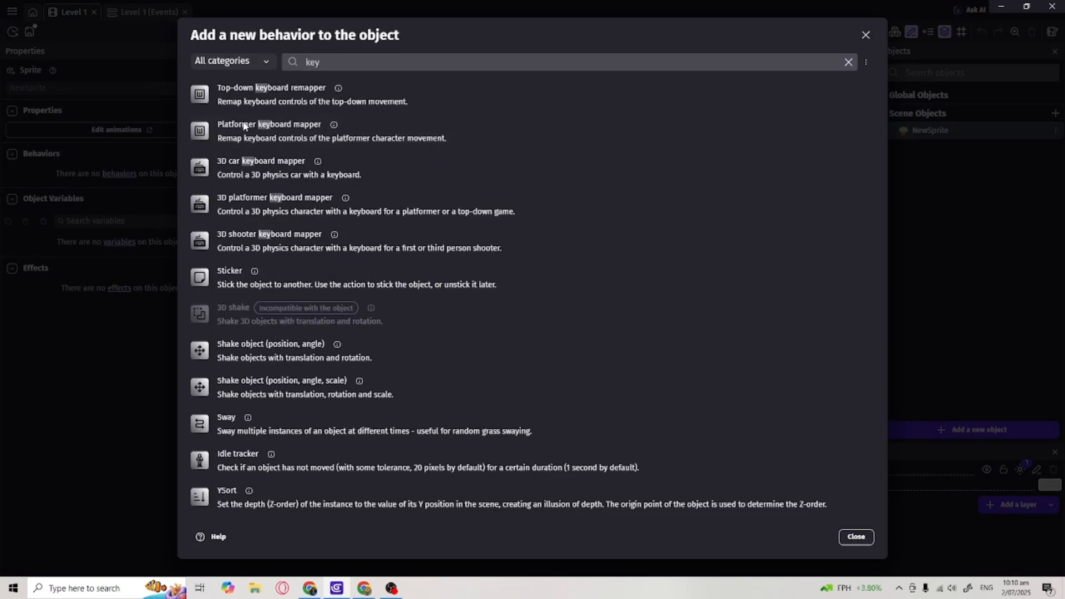
Map the Player's up key to w, down key to s, left key to a and right key to d.
{"action": "left_click", "coordinate": [276, 153]}
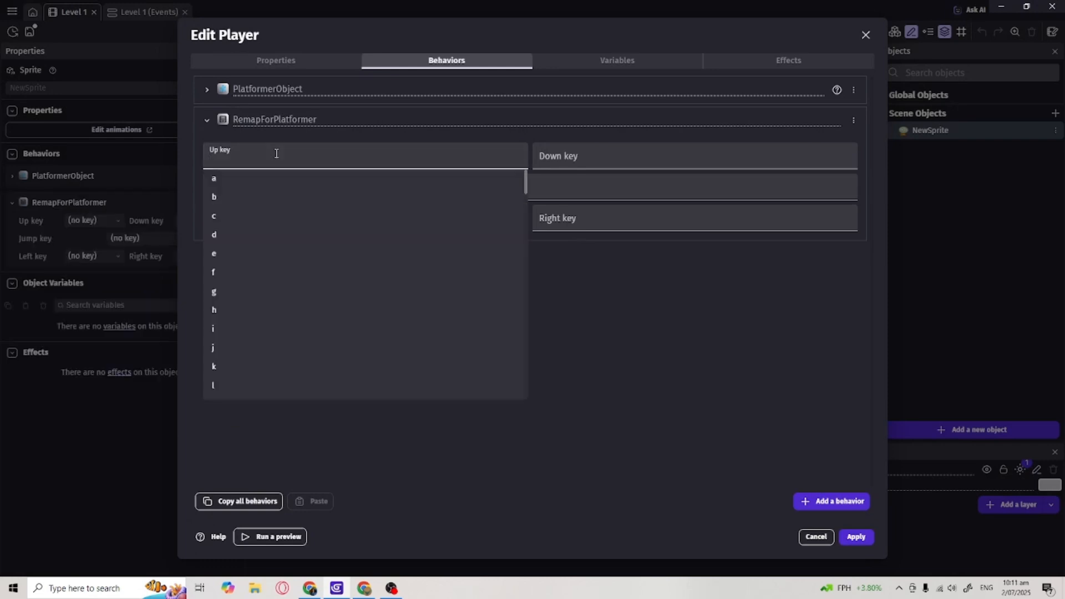
{"action": "type", "text": "2w"}
{"action": "key", "text": "BackSpace"}
{"action": "key", "text": "BackSpace"}
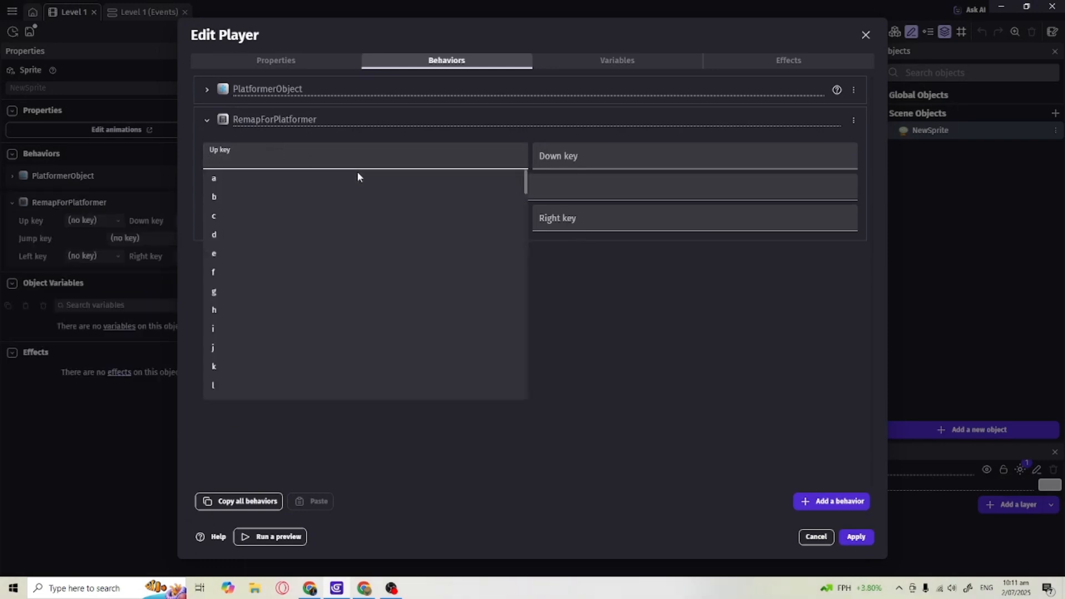
{"action": "type", "text": "w"}
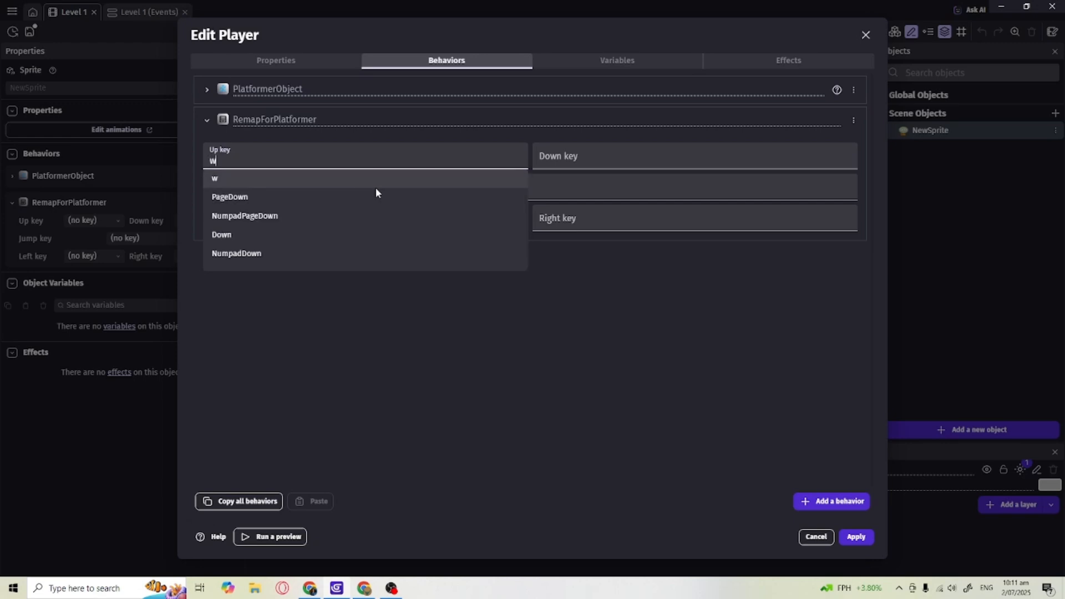
{"action": "left_click", "coordinate": [565, 160]}
{"action": "type", "text": "s"}
{"action": "left_click", "coordinate": [385, 221]}
{"action": "type", "text": "a"}
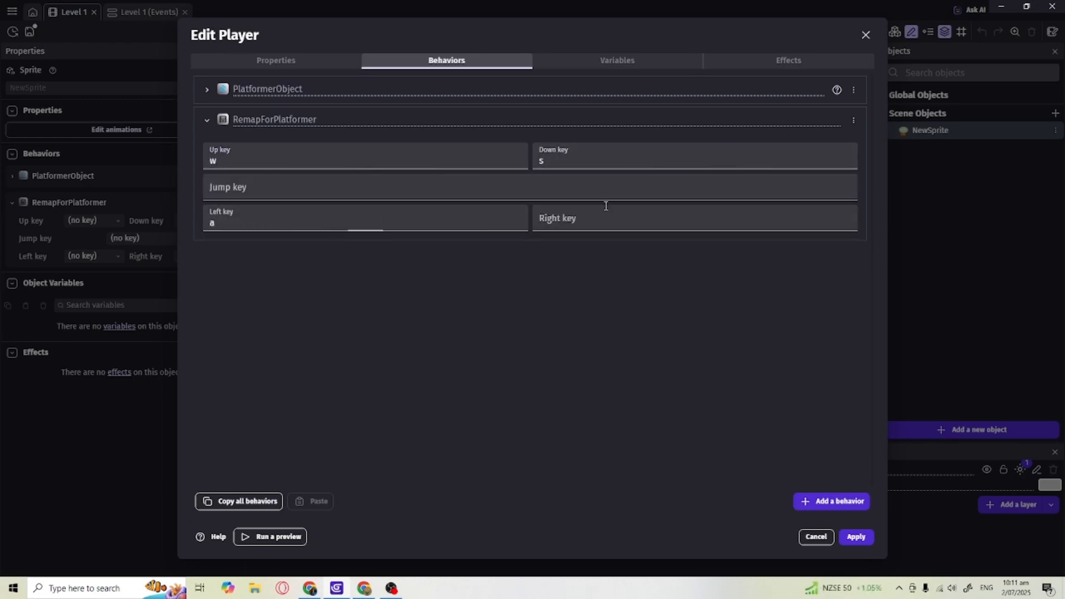
{"action": "left_click", "coordinate": [605, 206]}
Map the Player's jump key to Space.
{"action": "left_click", "coordinate": [480, 187]}
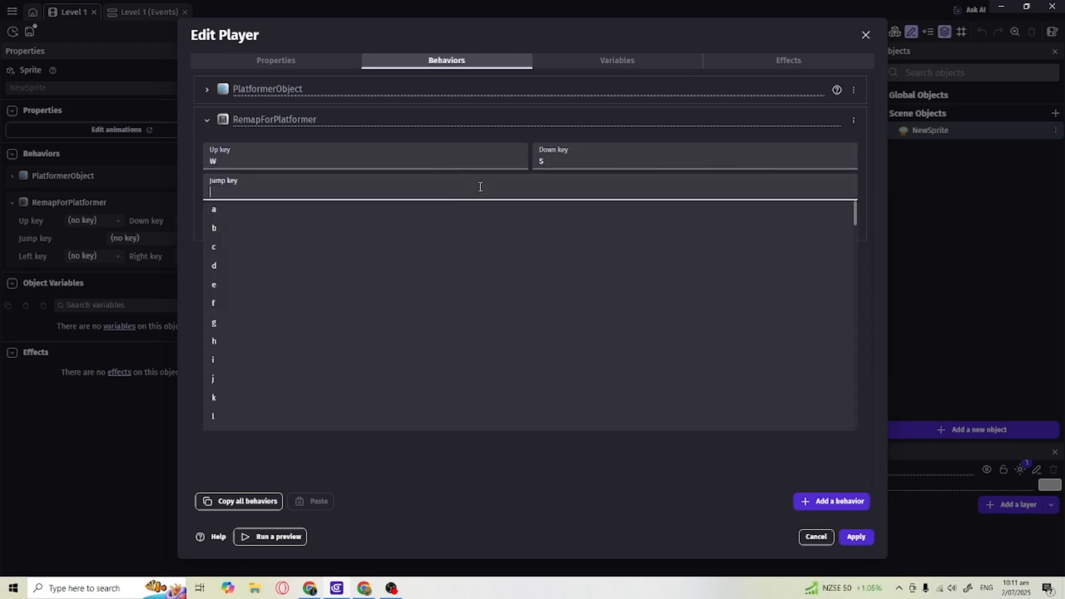
{"action": "type", "text": "sp"}
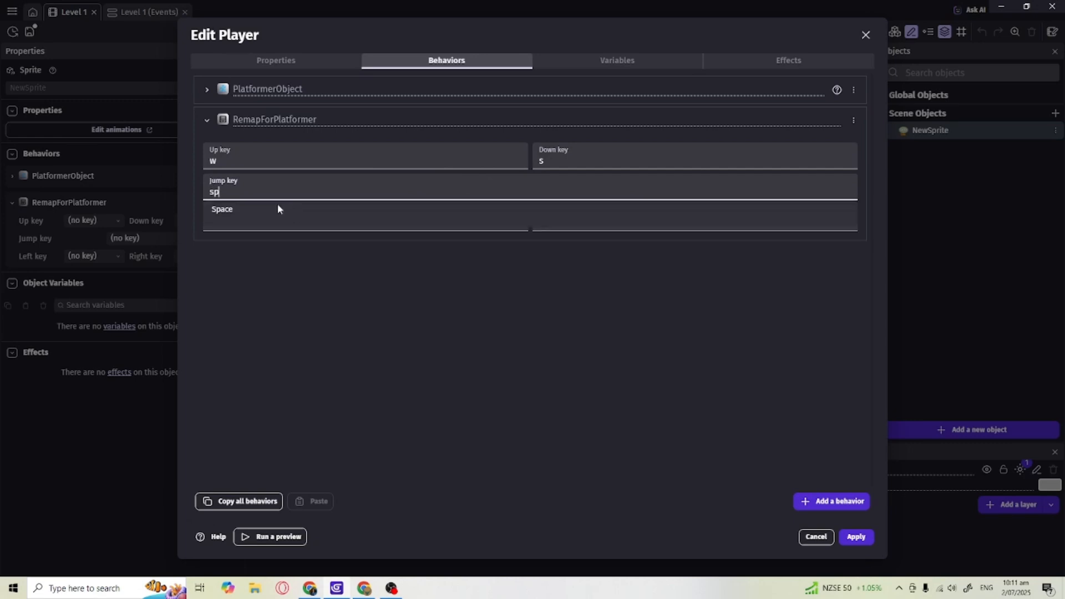
{"action": "left_click", "coordinate": [253, 207]}
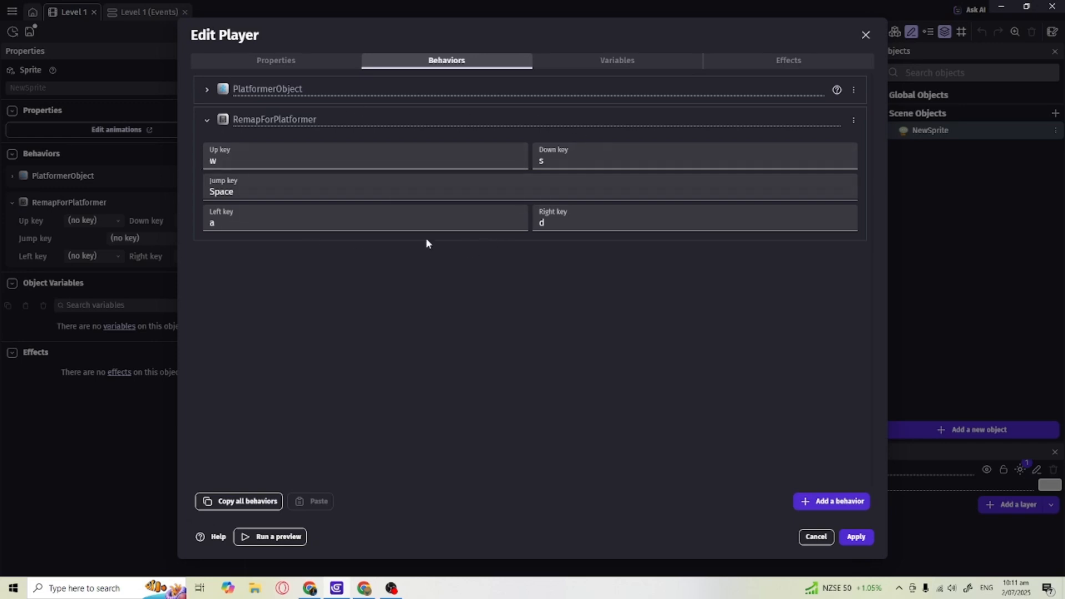
Review the Player's platformer settings, collapse both behaviors and apply the object changes.
{"action": "left_click", "coordinate": [207, 90]}
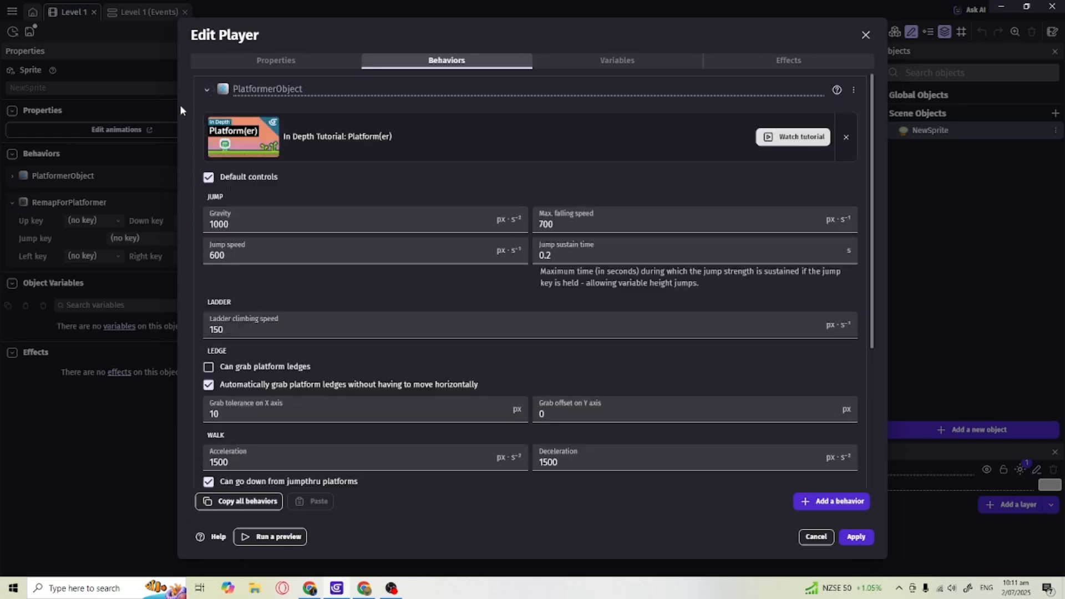
{"action": "left_click", "coordinate": [207, 89]}
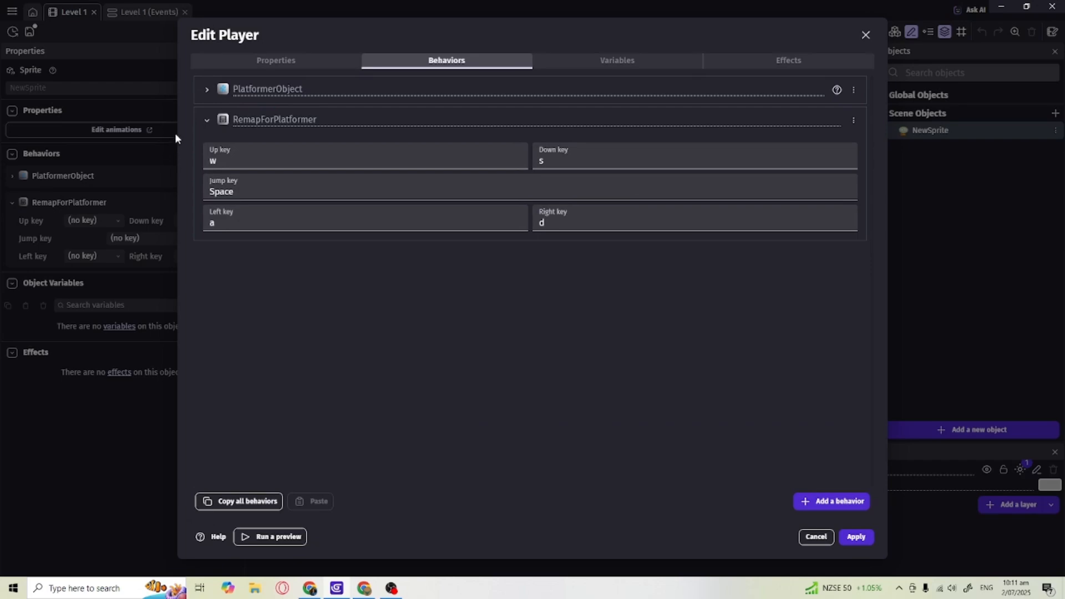
{"action": "left_click", "coordinate": [207, 119]}
{"action": "left_click", "coordinate": [855, 536]}
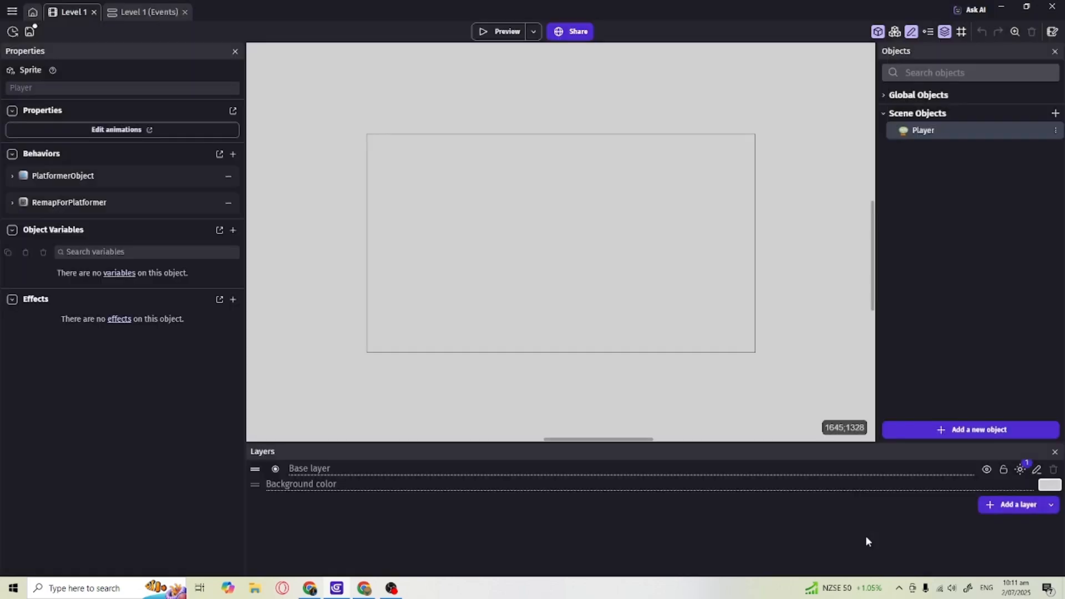
Add a new sprite object from scratch and name it Collectable.
{"action": "left_click", "coordinate": [961, 431]}
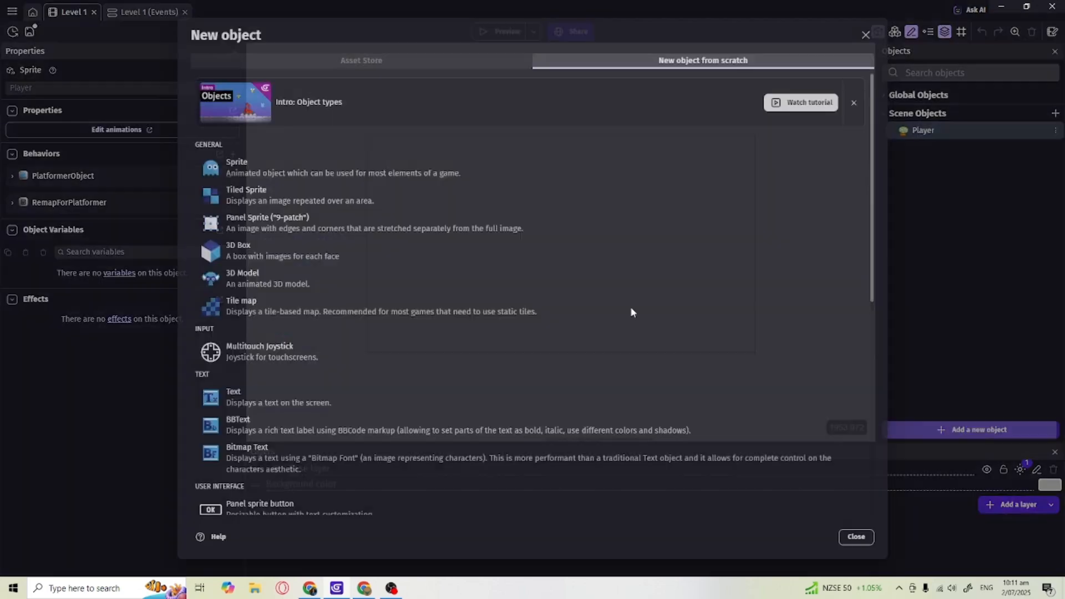
{"action": "left_click", "coordinate": [283, 174]}
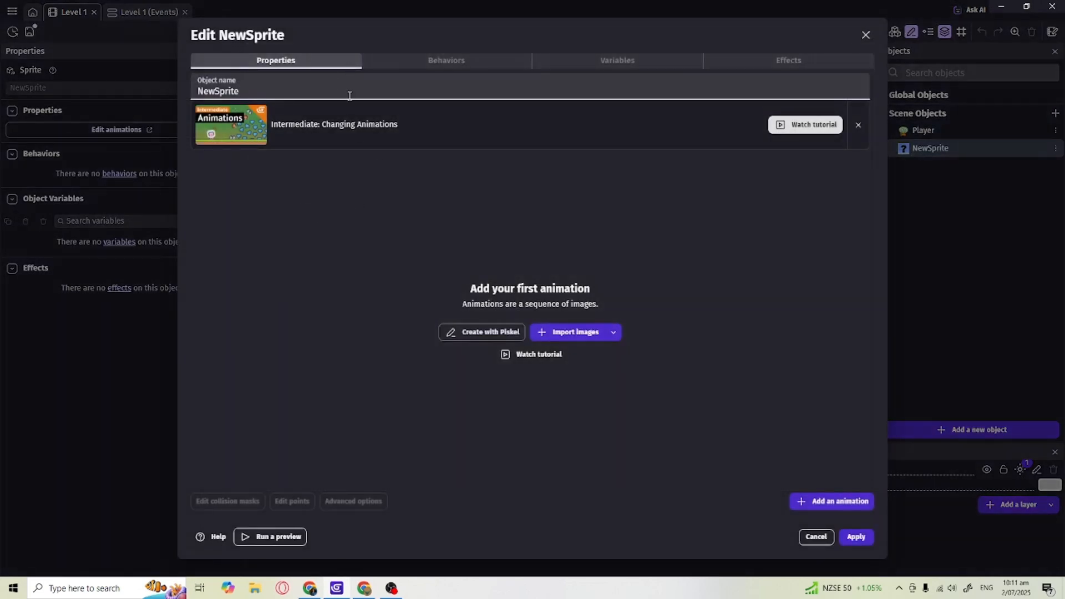
{"action": "left_click_drag", "start_coordinate": [313, 87], "coordinate": [135, 87]}
{"action": "type", "text": "Collectable"}
{"action": "left_click", "coordinate": [340, 293]}
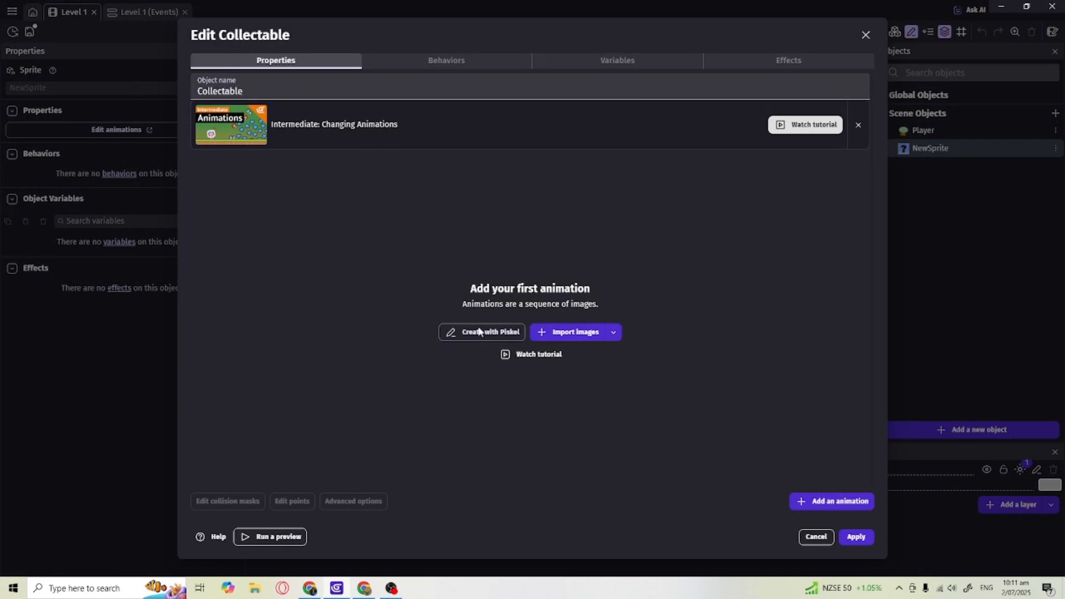
Create the Collectable's image in Piskel with a large yellow circle (#f3d037) nearly filling the canvas, and fill its interior.
{"action": "left_click", "coordinate": [479, 331]}
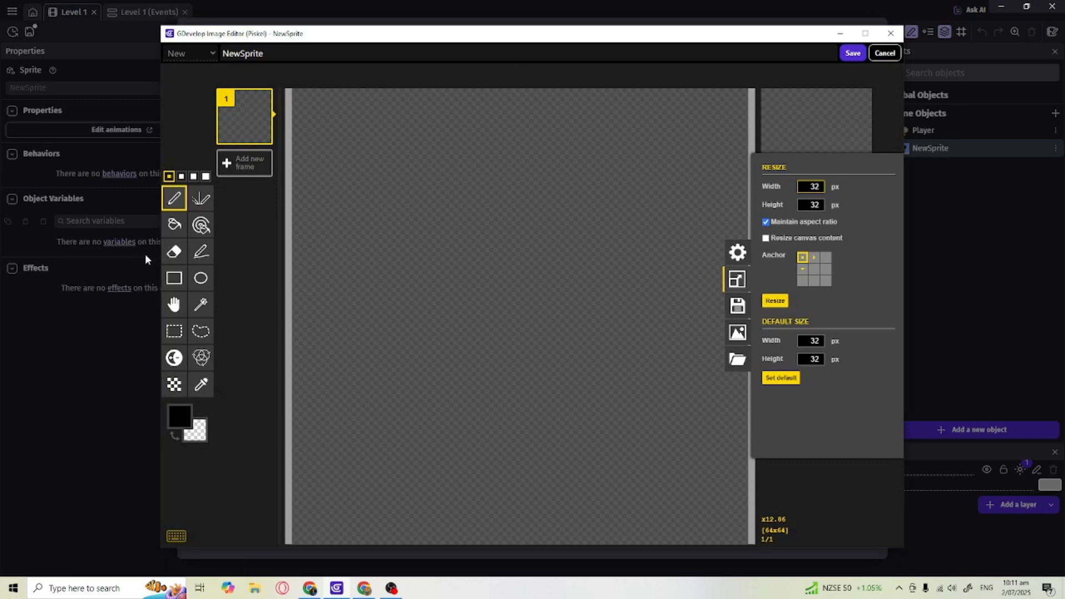
{"action": "left_click", "coordinate": [194, 280]}
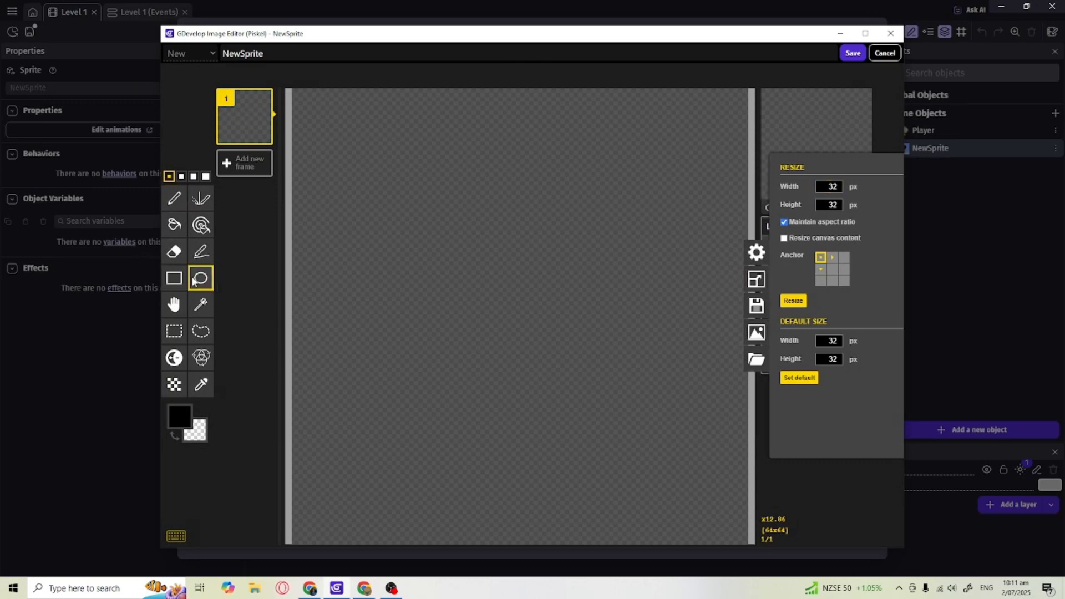
{"action": "left_click", "coordinate": [181, 424]}
{"action": "left_click", "coordinate": [285, 445]}
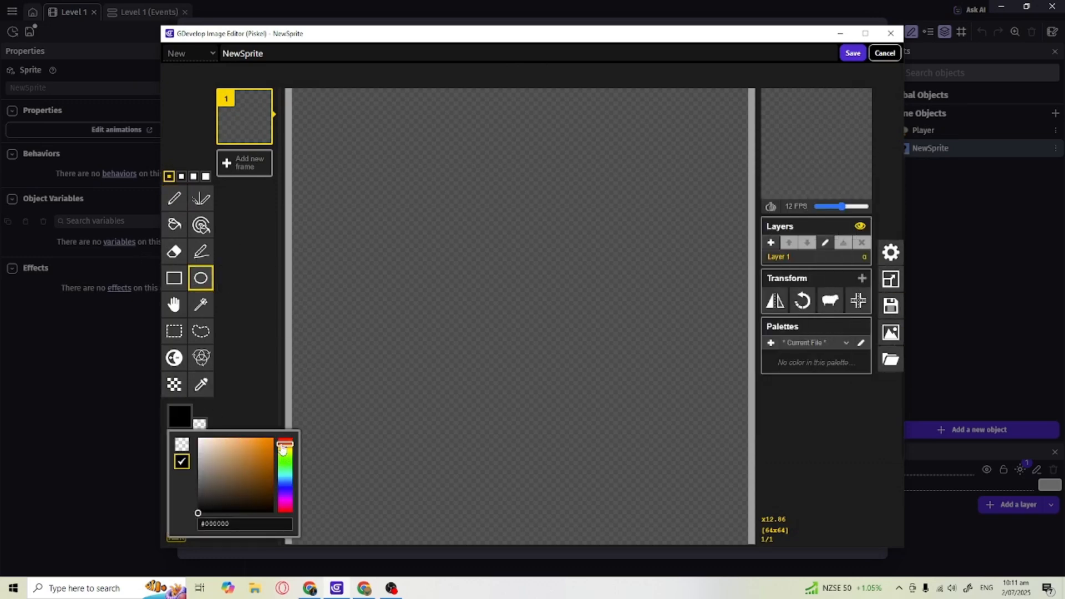
{"action": "left_click", "coordinate": [256, 441]}
{"action": "left_click", "coordinate": [289, 447]}
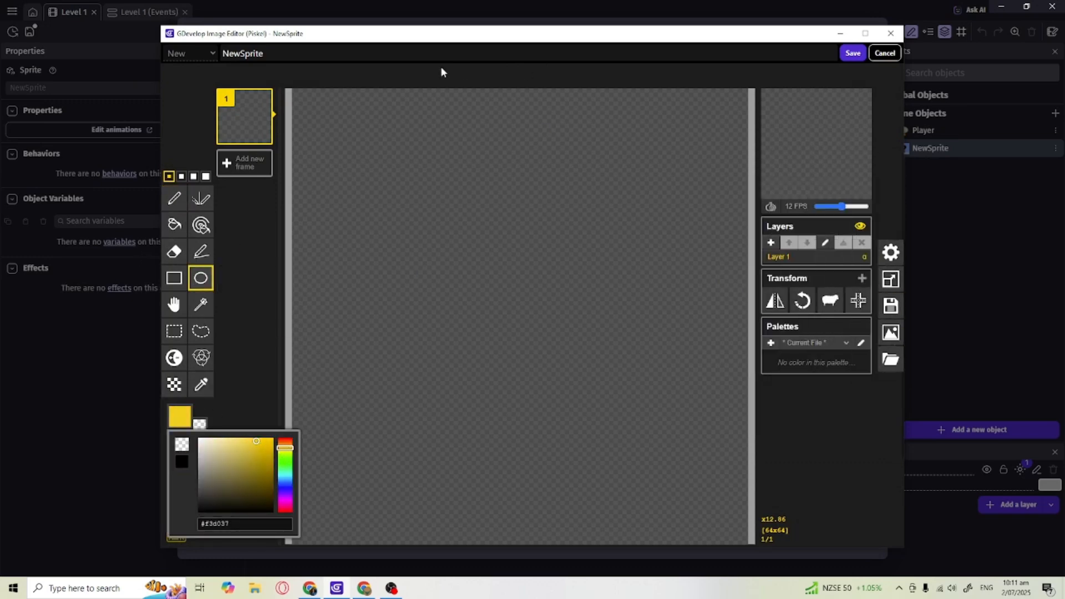
{"action": "mouse_move", "coordinate": [309, 109]}
{"action": "left_mouse_down"}
{"action": "mouse_move", "coordinate": [627, 442]}
{"action": "mouse_move", "coordinate": [721, 492]}
{"action": "left_mouse_up"}
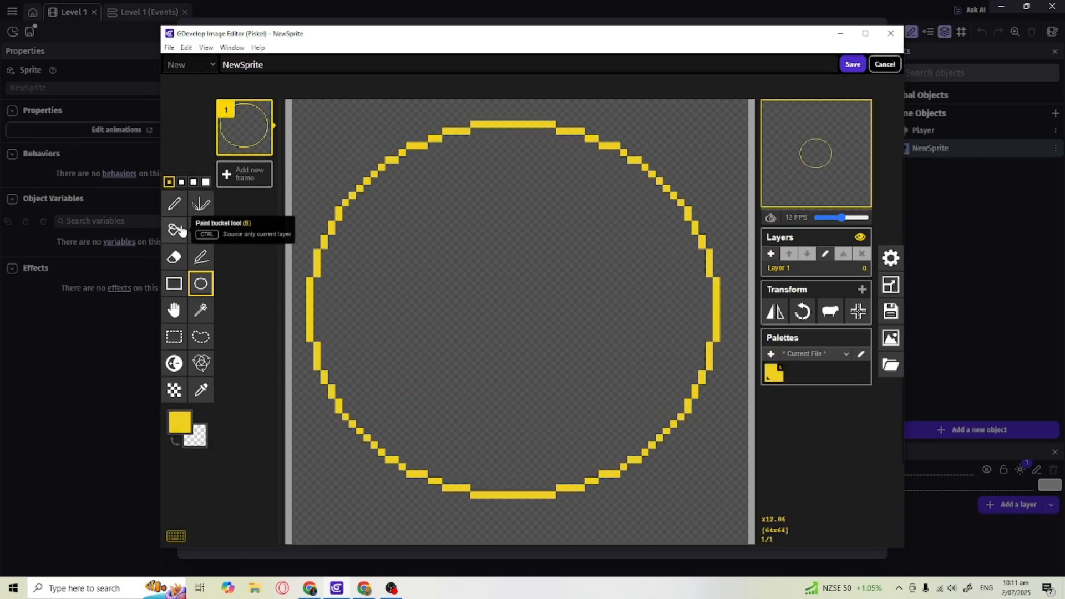
{"action": "left_click", "coordinate": [174, 230]}
{"action": "left_click", "coordinate": [490, 286]}
Draw a dollar sign in darker yellow on the coin with the Pen tool and save the image.
{"action": "left_click", "coordinate": [181, 425]}
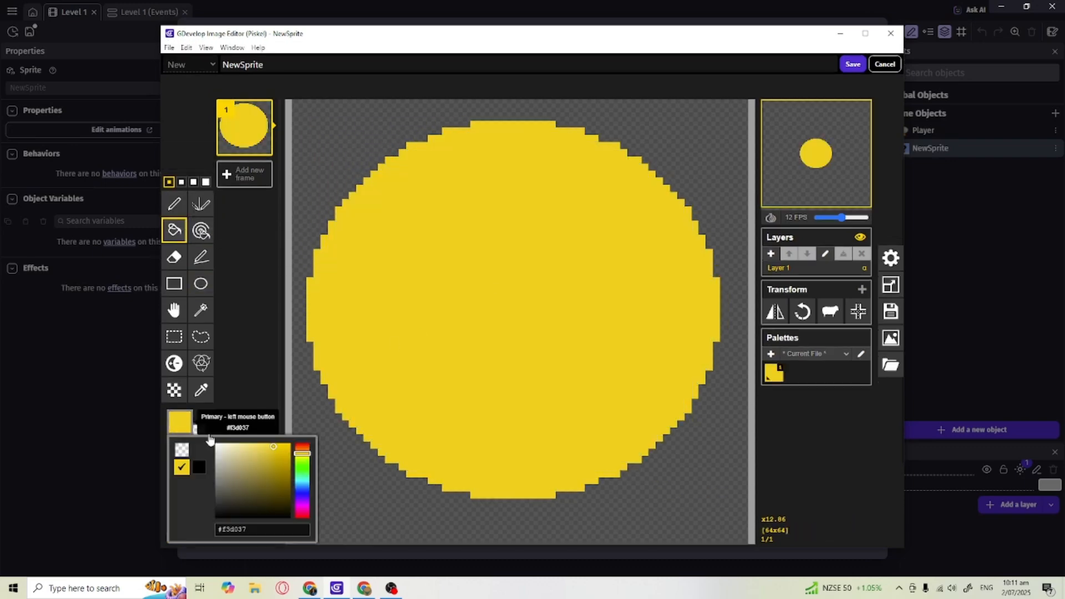
{"action": "left_click", "coordinate": [271, 460]}
{"action": "left_click", "coordinate": [175, 203]}
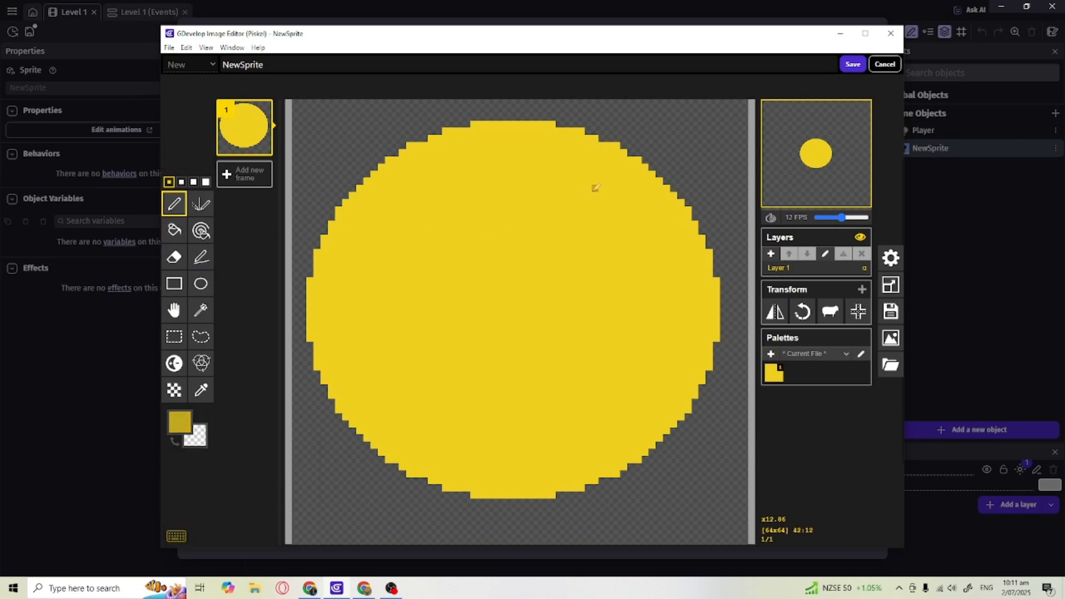
{"action": "mouse_move", "coordinate": [590, 175]}
{"action": "left_mouse_down"}
{"action": "mouse_move", "coordinate": [438, 180]}
{"action": "mouse_move", "coordinate": [504, 274]}
{"action": "mouse_move", "coordinate": [612, 336]}
{"action": "mouse_move", "coordinate": [475, 418]}
{"action": "mouse_move", "coordinate": [410, 366]}
{"action": "left_mouse_up"}
{"action": "left_click_drag", "start_coordinate": [509, 123], "coordinate": [516, 453]}
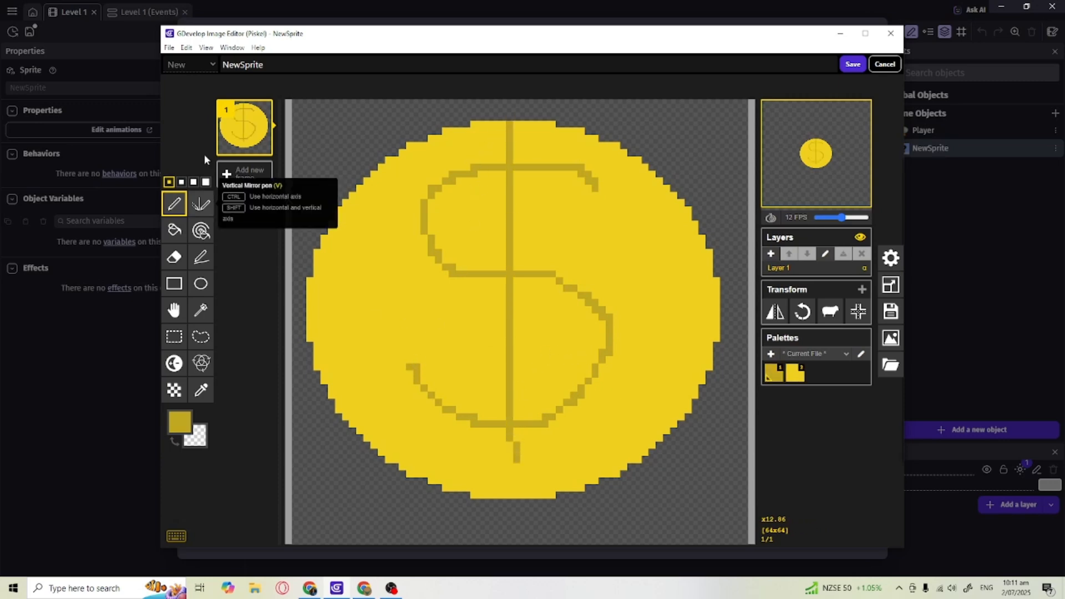
{"action": "left_click", "coordinate": [852, 65]}
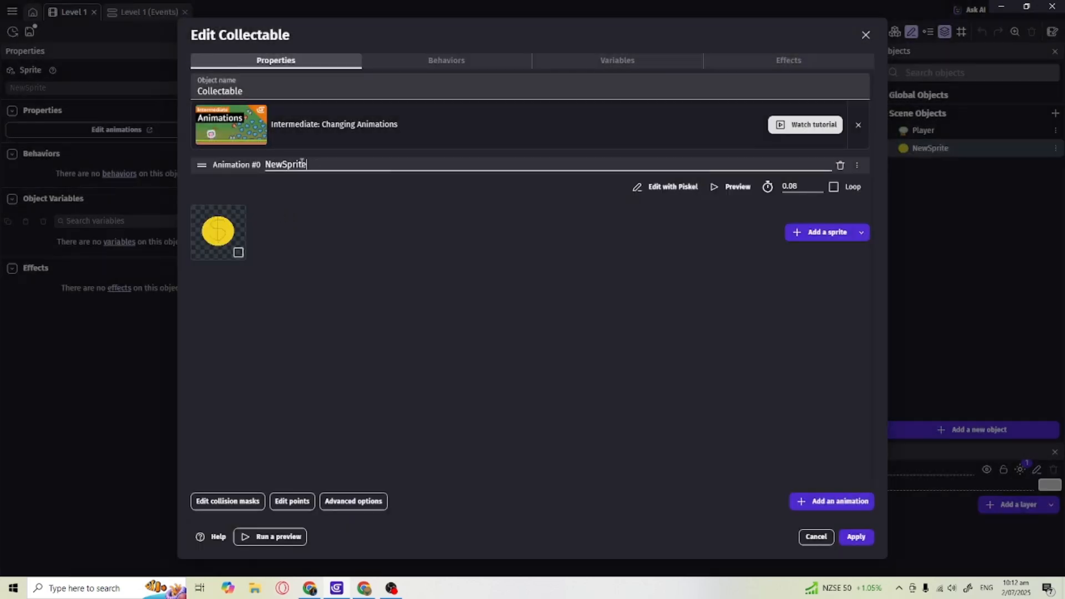
Name the coin's animation idle and apply the Collectable object.
{"action": "left_click_drag", "start_coordinate": [305, 164], "coordinate": [194, 171]}
{"action": "type", "text": "idle"}
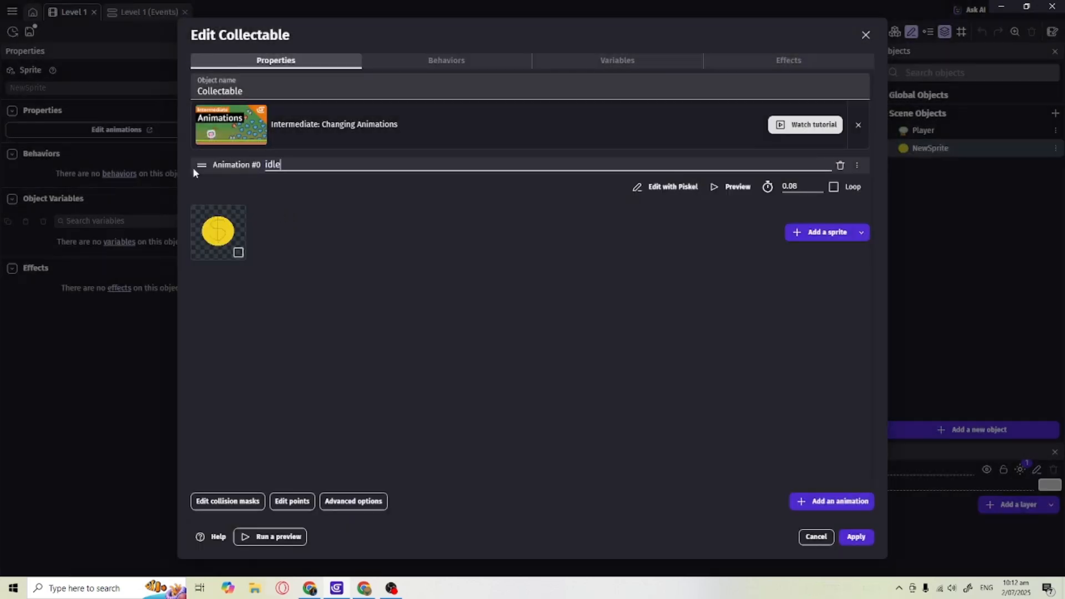
{"action": "left_click", "coordinate": [361, 248]}
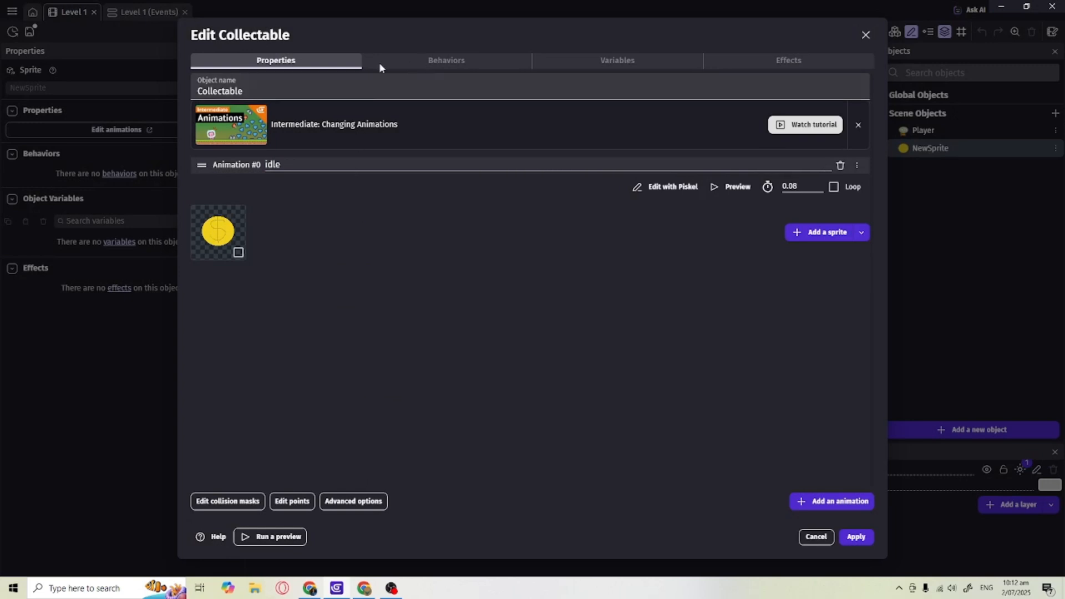
{"action": "left_click", "coordinate": [854, 536]}
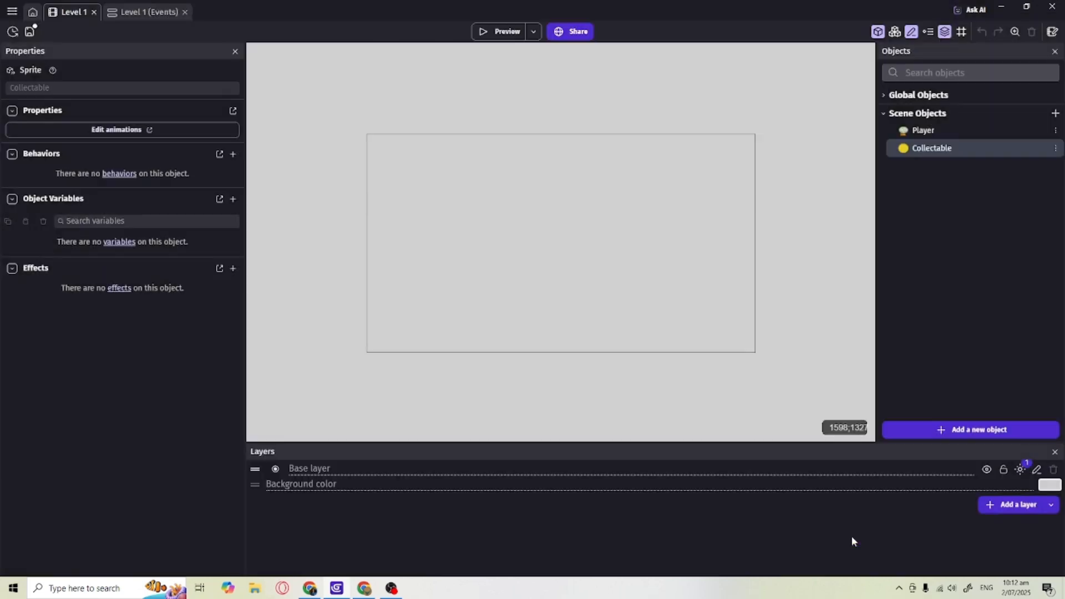
Add another new sprite object from scratch and name it Enemy.
{"action": "left_click", "coordinate": [933, 430]}
{"action": "left_click", "coordinate": [267, 165]}
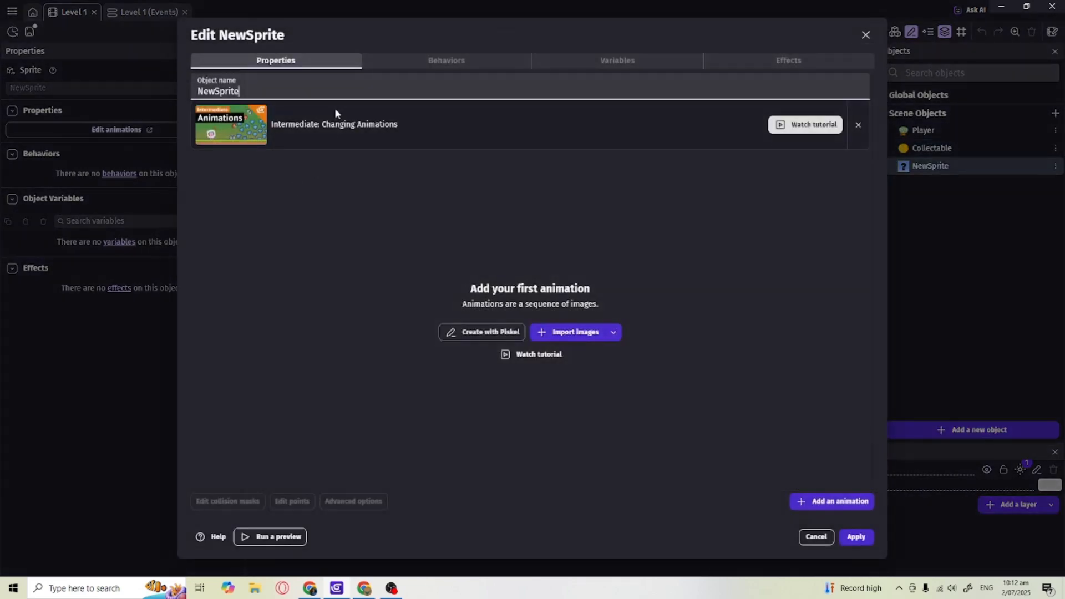
{"action": "type", "text": "Enemy"}
{"action": "left_click", "coordinate": [329, 306]}
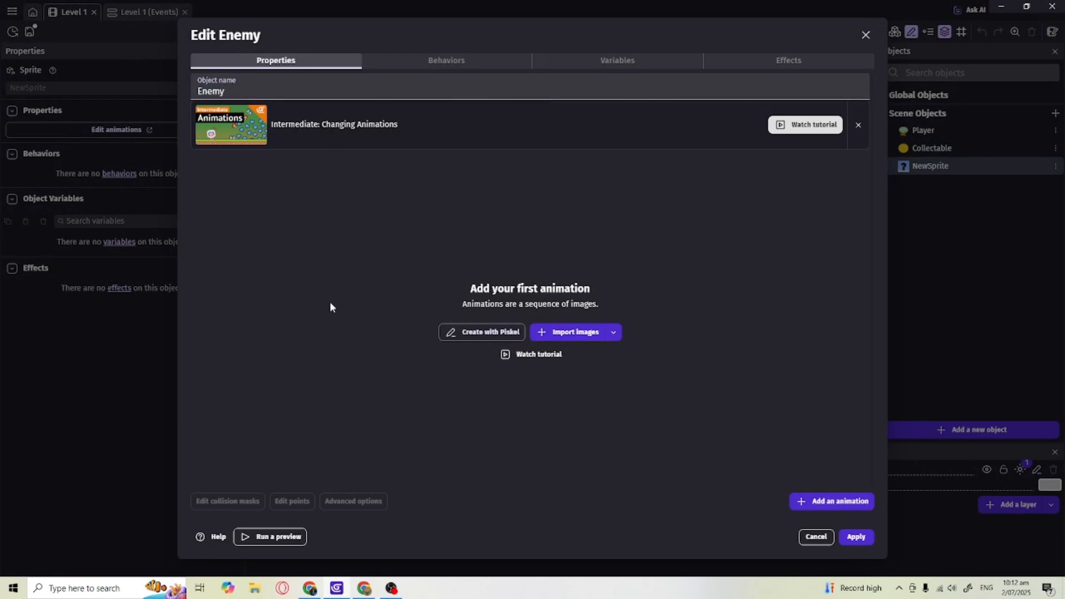
Open Piskel for the Enemy, draw a large black circle outline nearly filling the canvas and dismiss the error dialog.
{"action": "left_click", "coordinate": [473, 336]}
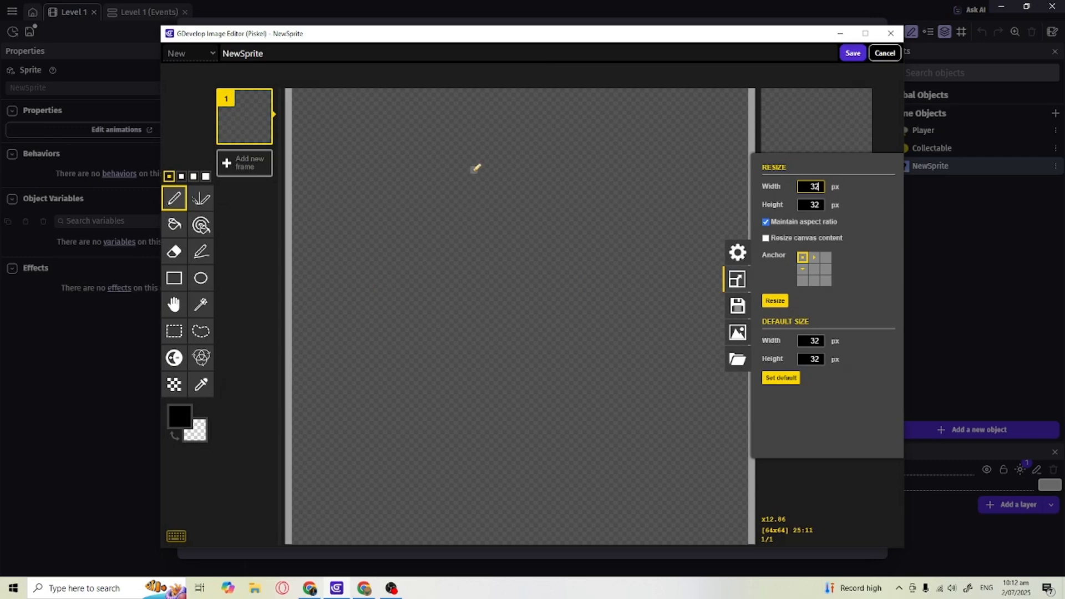
{"action": "left_click", "coordinate": [178, 424]}
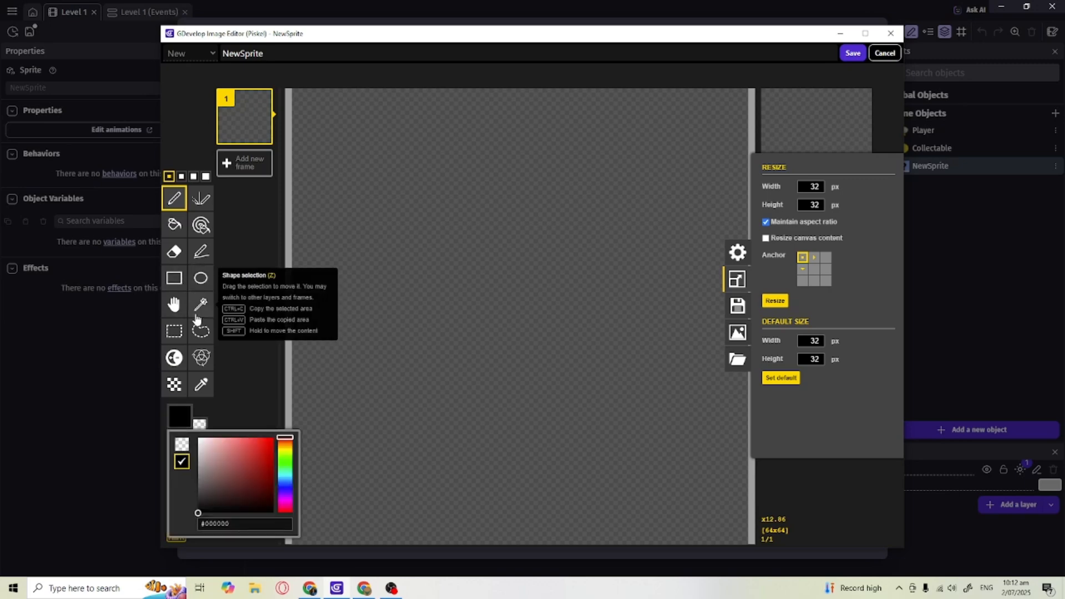
{"action": "left_click", "coordinate": [200, 278]}
{"action": "mouse_move", "coordinate": [316, 106]}
{"action": "left_mouse_down"}
{"action": "mouse_move", "coordinate": [664, 525]}
{"action": "mouse_move", "coordinate": [720, 523]}
{"action": "left_mouse_up"}
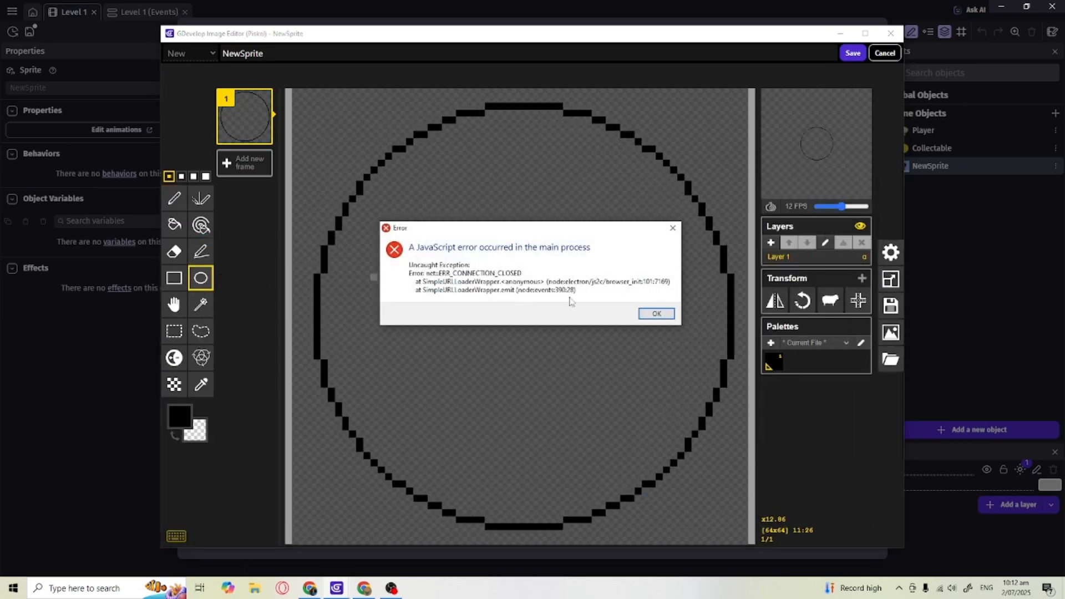
{"action": "left_click", "coordinate": [659, 314]}
{"action": "left_click", "coordinate": [656, 314]}
Draw a wider, flat base around the circle's lower half and erase the circle's lower arcs inside the new outline.
{"action": "left_click", "coordinate": [174, 198]}
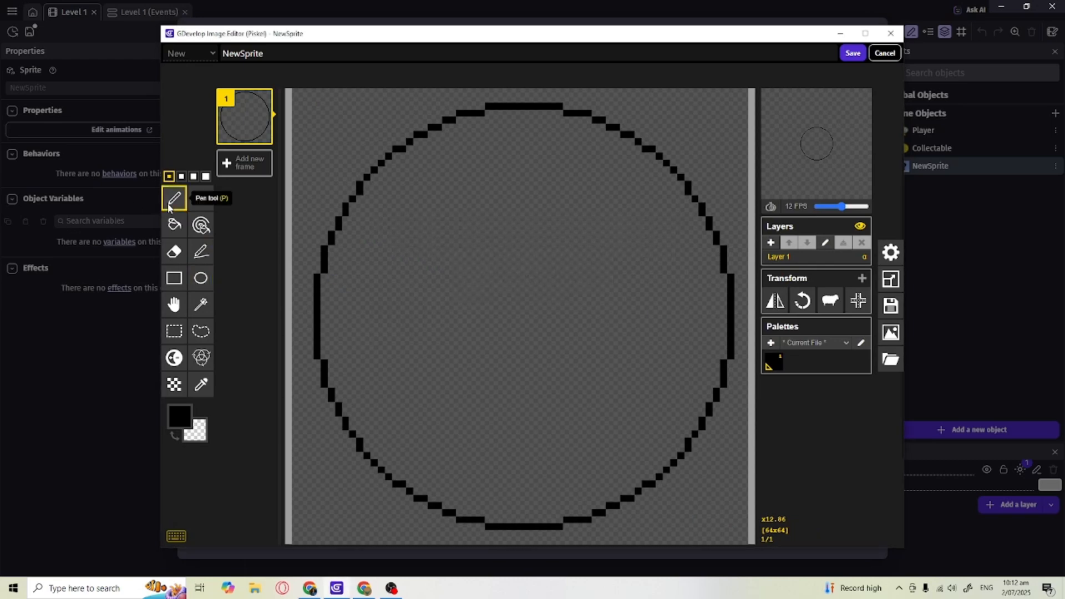
{"action": "mouse_move", "coordinate": [329, 404]}
{"action": "left_mouse_down"}
{"action": "mouse_move", "coordinate": [336, 477]}
{"action": "mouse_move", "coordinate": [369, 522]}
{"action": "mouse_move", "coordinate": [687, 526]}
{"action": "mouse_move", "coordinate": [739, 454]}
{"action": "mouse_move", "coordinate": [728, 389]}
{"action": "left_mouse_up"}
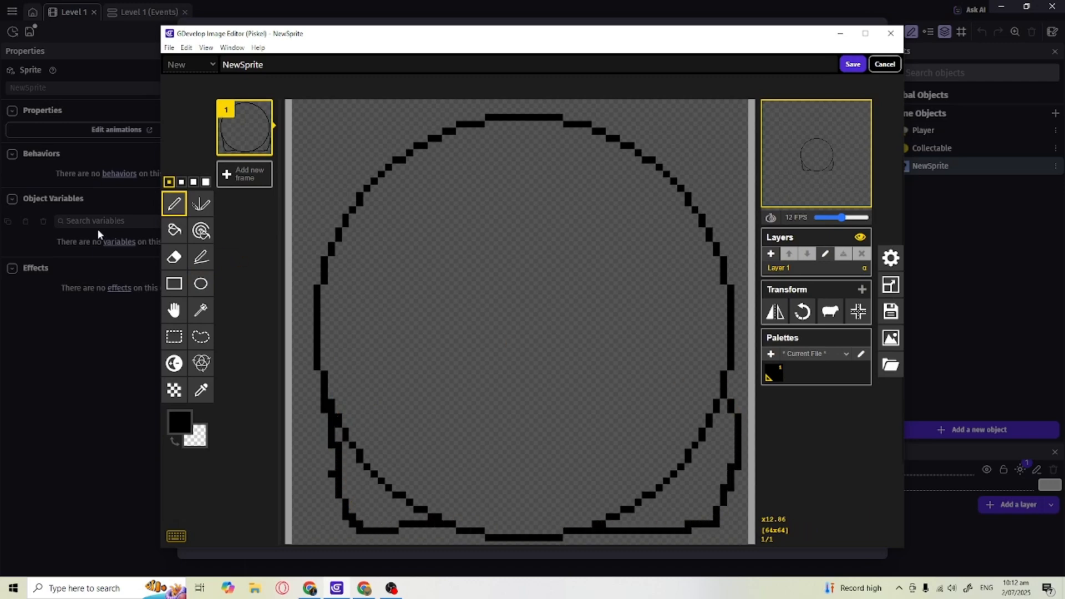
{"action": "left_click", "coordinate": [174, 256]}
{"action": "mouse_move", "coordinate": [640, 423]}
{"action": "left_mouse_down"}
{"action": "mouse_move", "coordinate": [704, 430]}
{"action": "mouse_move", "coordinate": [716, 409]}
{"action": "mouse_move", "coordinate": [675, 468]}
{"action": "mouse_move", "coordinate": [601, 517]}
{"action": "left_mouse_up"}
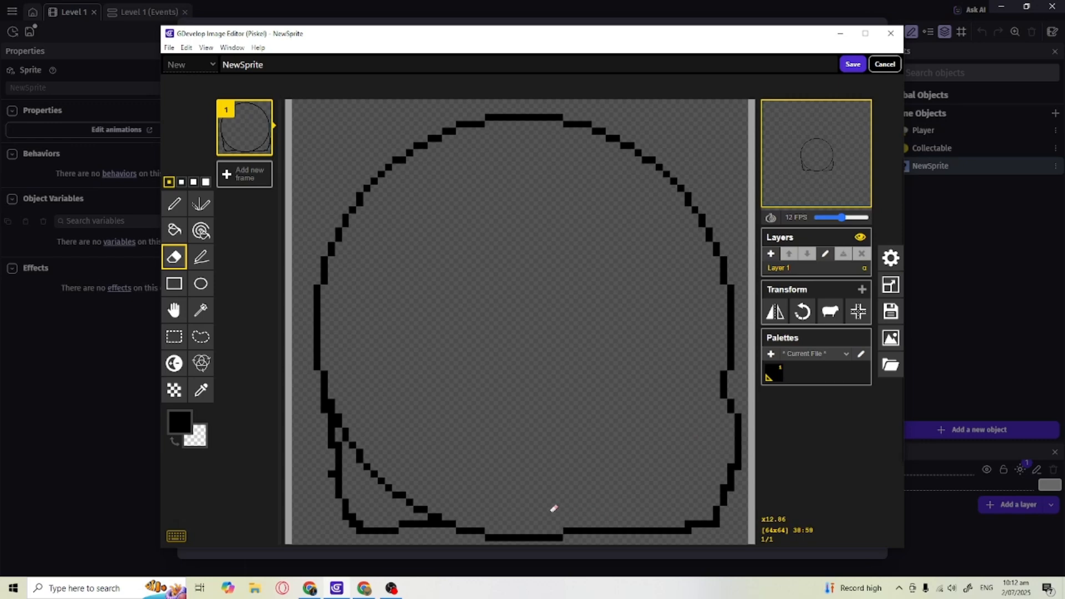
{"action": "left_click_drag", "start_coordinate": [445, 512], "coordinate": [407, 504]}
{"action": "mouse_move", "coordinate": [344, 424]}
{"action": "left_mouse_down"}
{"action": "mouse_move", "coordinate": [380, 480]}
{"action": "mouse_move", "coordinate": [403, 494]}
{"action": "left_mouse_up"}
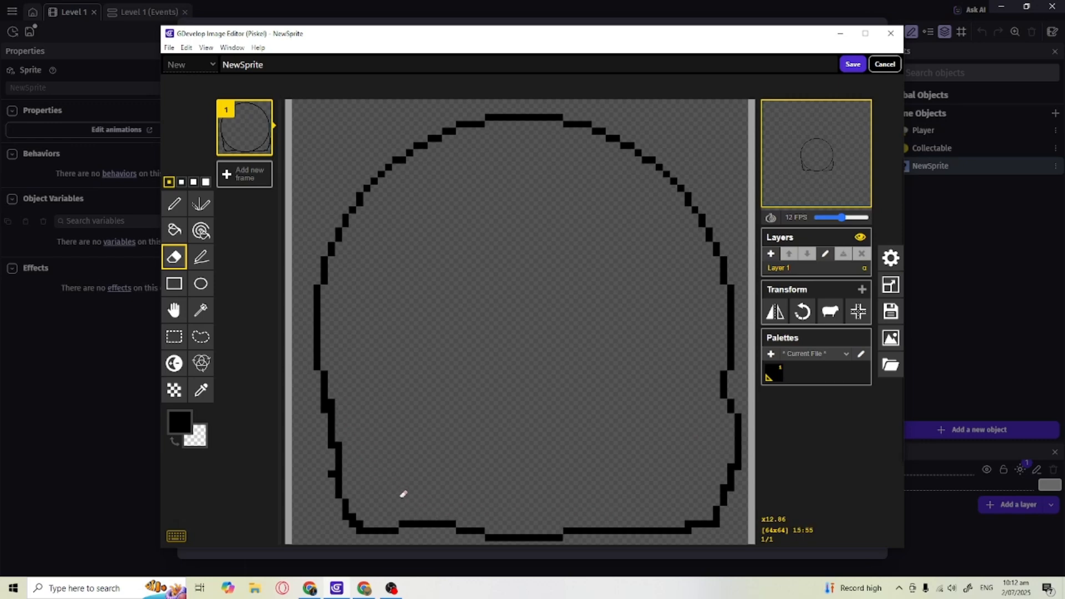
Fill the Enemy's body with muted red (#c04c4c).
{"action": "left_click", "coordinate": [193, 428]}
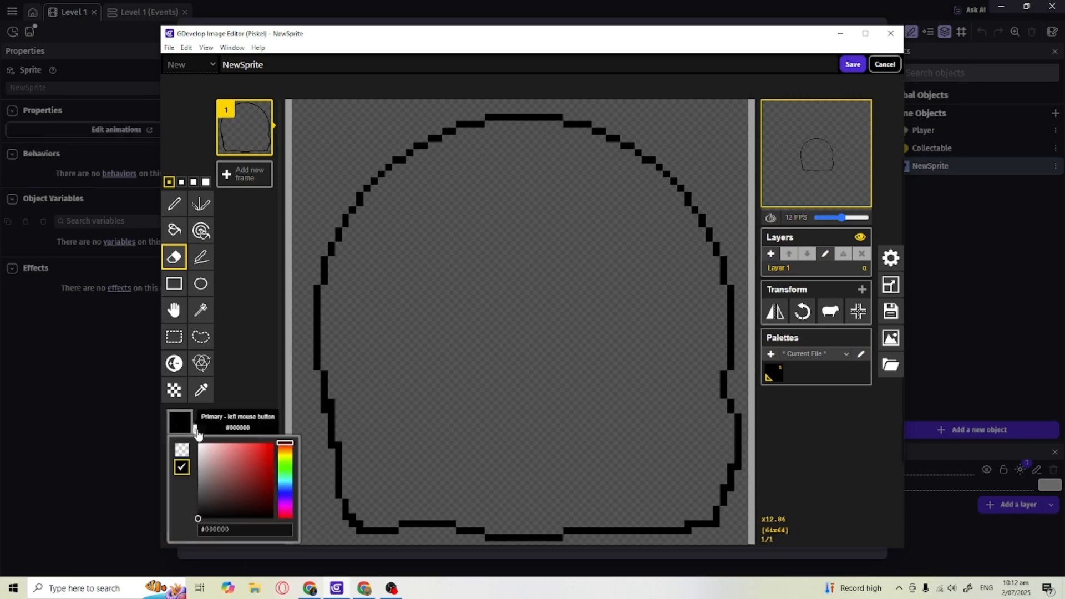
{"action": "left_click_drag", "start_coordinate": [269, 458], "coordinate": [243, 466]}
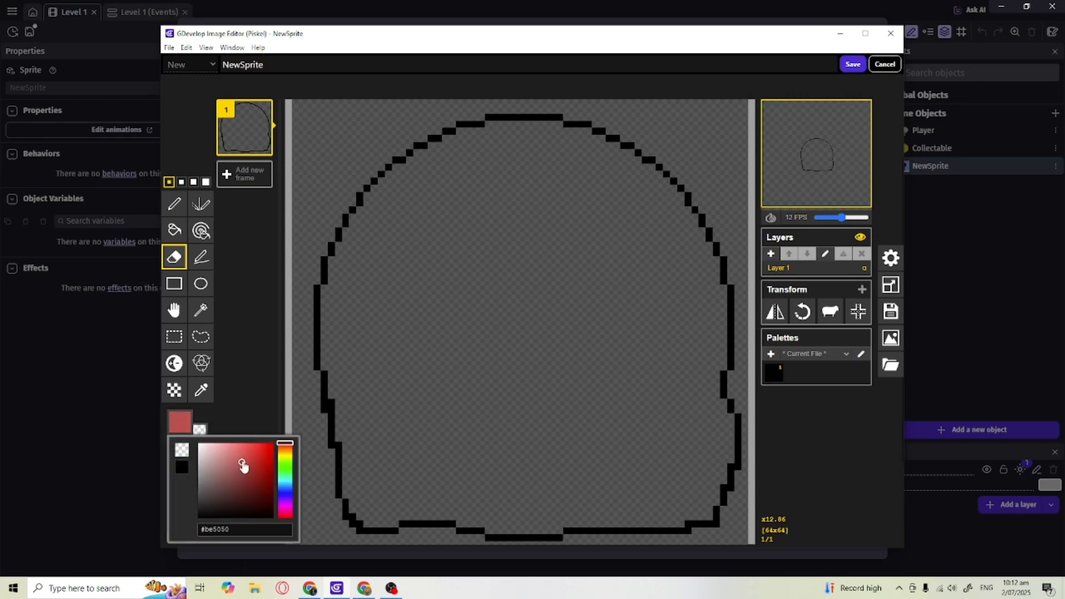
{"action": "left_click", "coordinate": [174, 229]}
{"action": "left_click", "coordinate": [504, 338]}
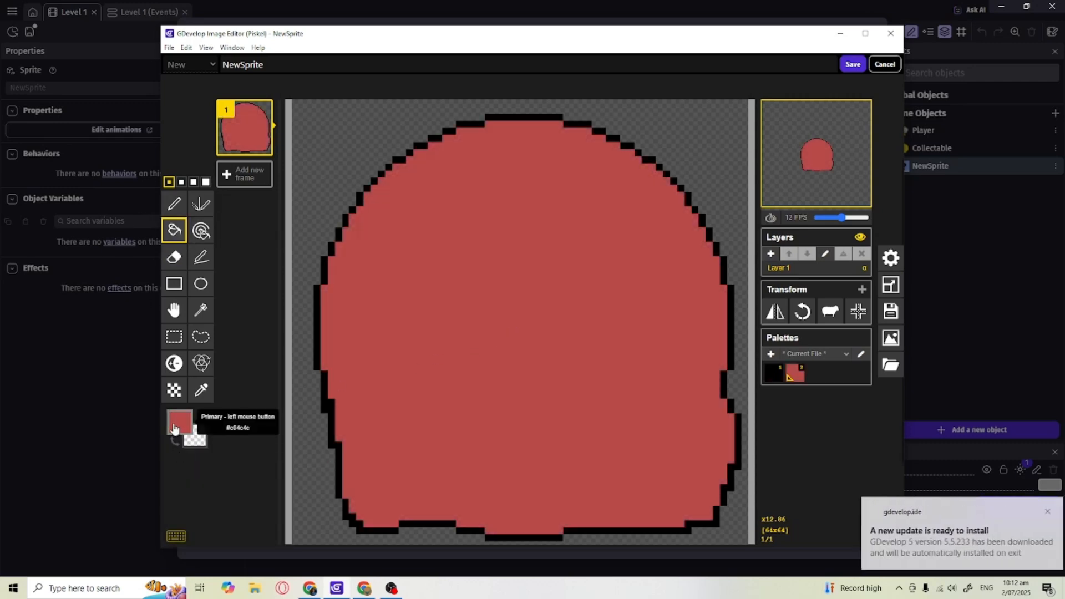
Draw two upright oval eye outlines in darker red (#aa2a2a), one mid-body and one near the body's left edge.
{"action": "left_click", "coordinate": [174, 427]}
{"action": "left_click", "coordinate": [272, 473]}
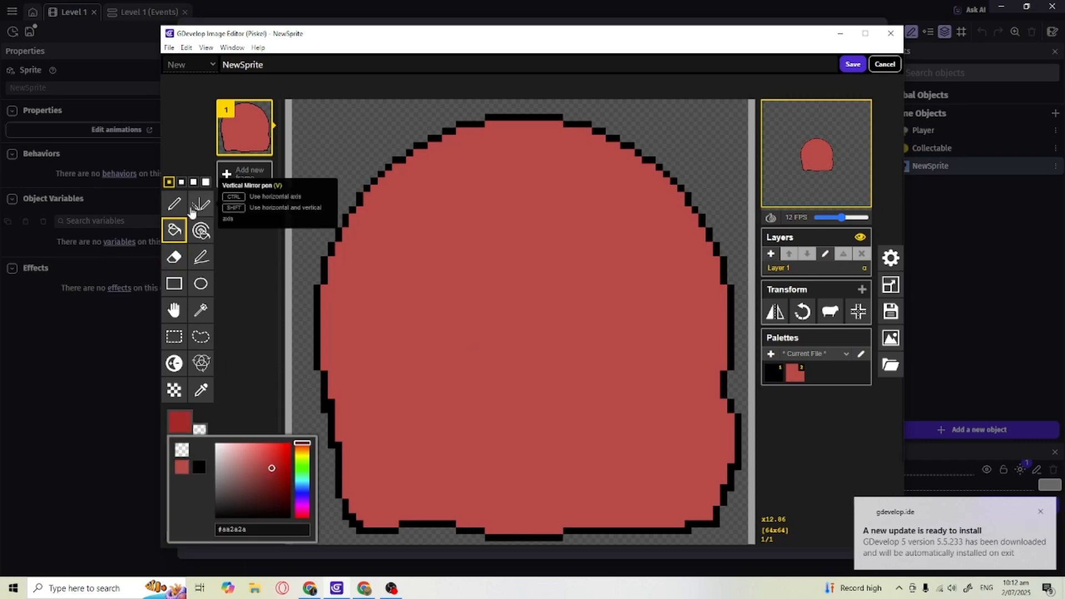
{"action": "left_click", "coordinate": [201, 284]}
{"action": "left_click_drag", "start_coordinate": [465, 265], "coordinate": [526, 364]}
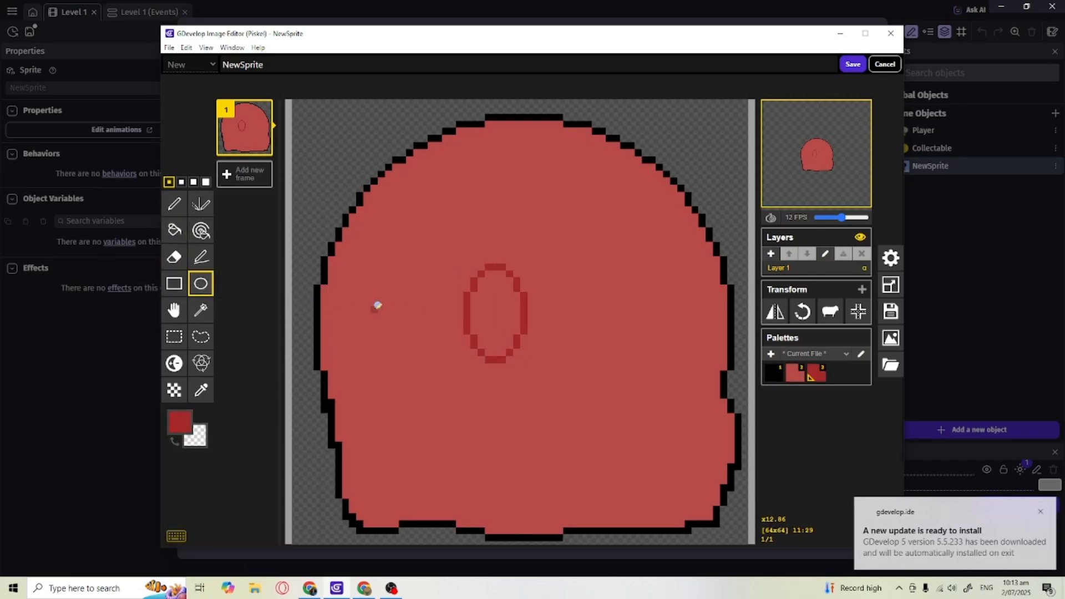
{"action": "left_click_drag", "start_coordinate": [343, 292], "coordinate": [391, 373]}
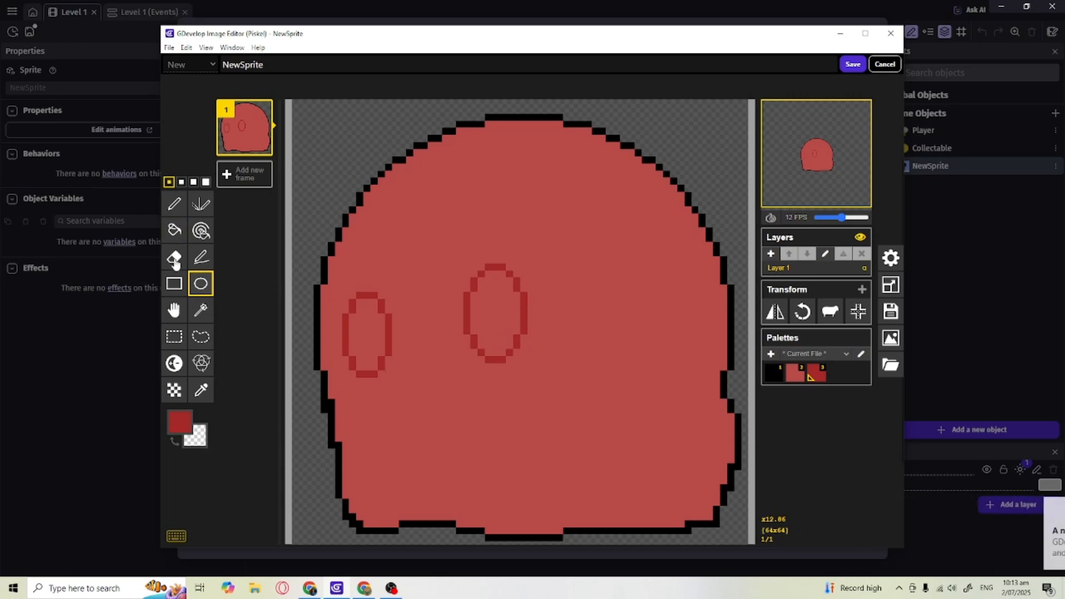
Fill both of the Enemy's eye ovals with a brighter red and save the drawing.
{"action": "left_click", "coordinate": [174, 229]}
{"action": "left_click", "coordinate": [180, 421]}
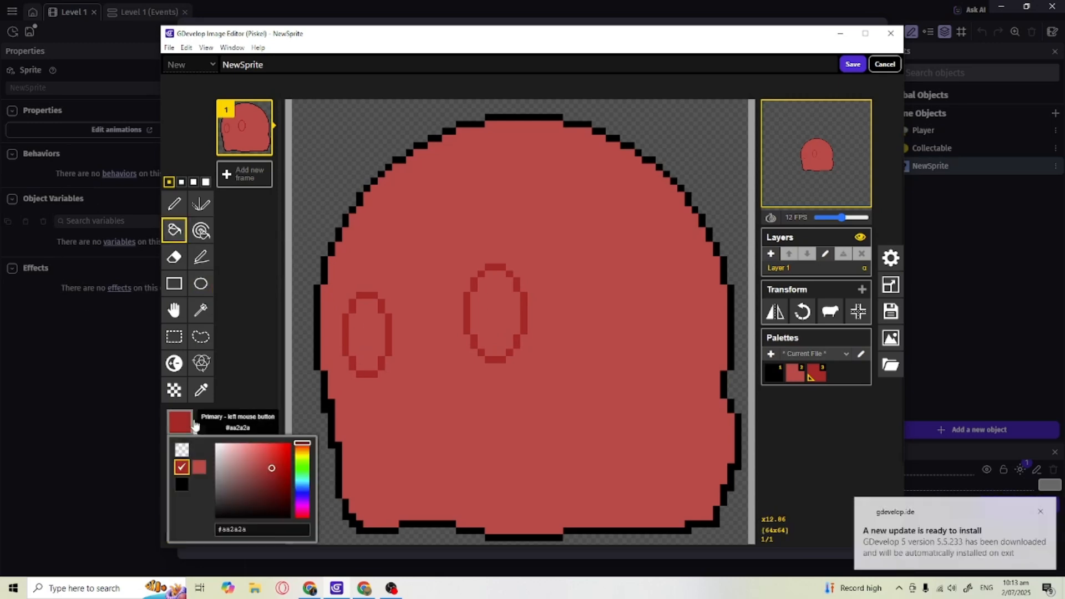
{"action": "left_click", "coordinate": [272, 463]}
{"action": "left_click", "coordinate": [355, 320]}
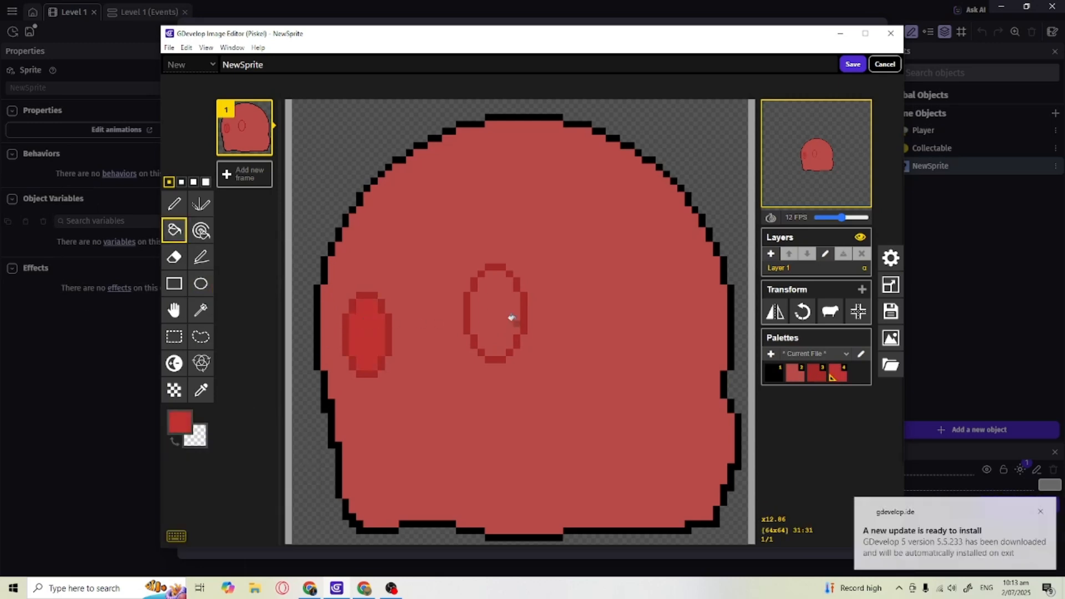
{"action": "left_click", "coordinate": [503, 315]}
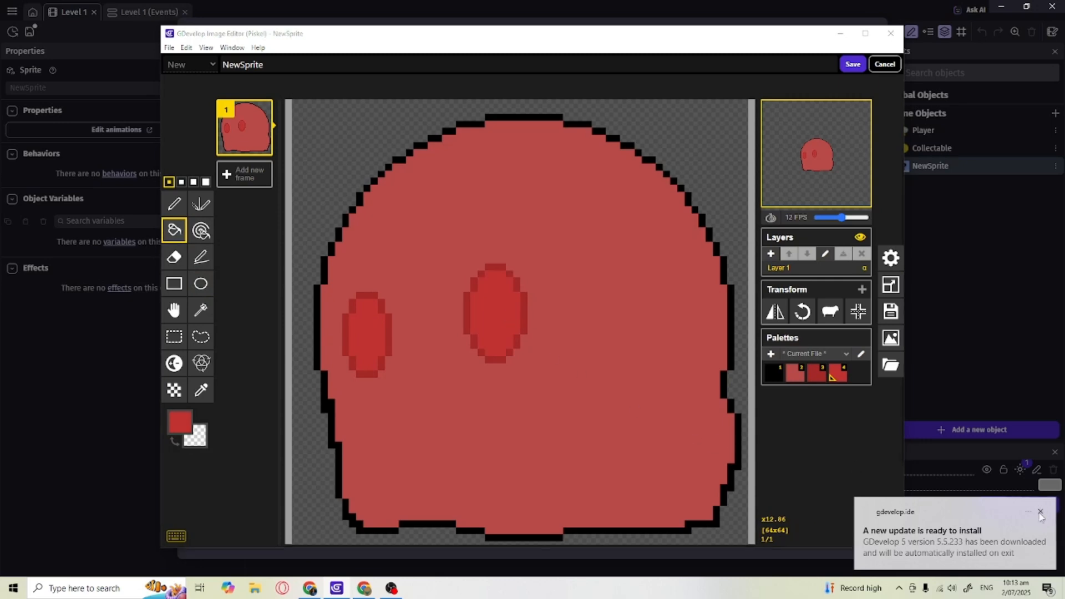
{"action": "left_click", "coordinate": [847, 66]}
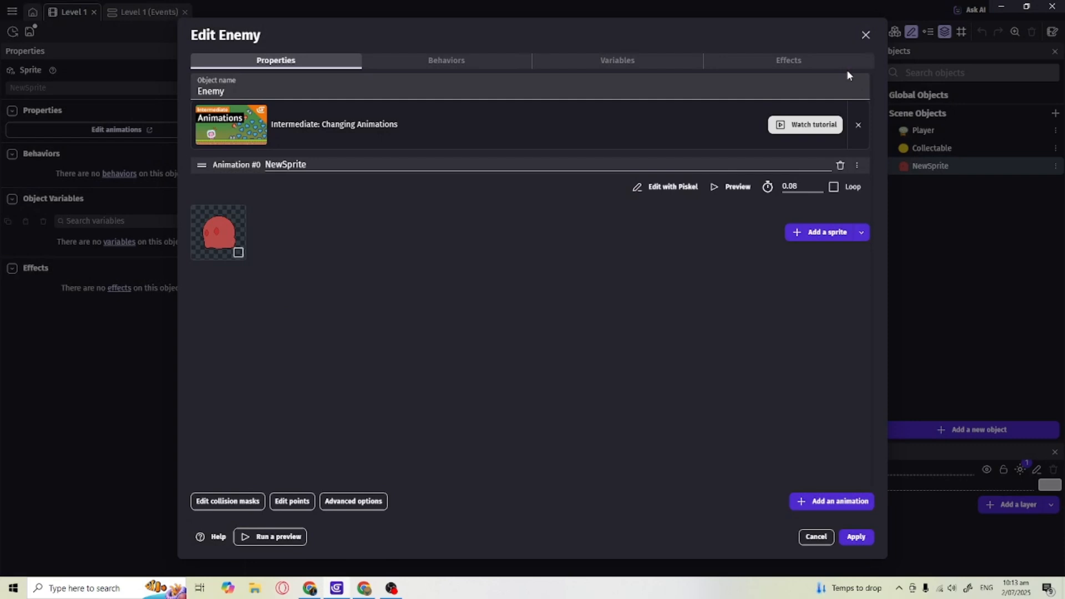
Rename the Enemy's animation to idle and apply the object's changes.
{"action": "left_click_drag", "start_coordinate": [308, 165], "coordinate": [165, 181]}
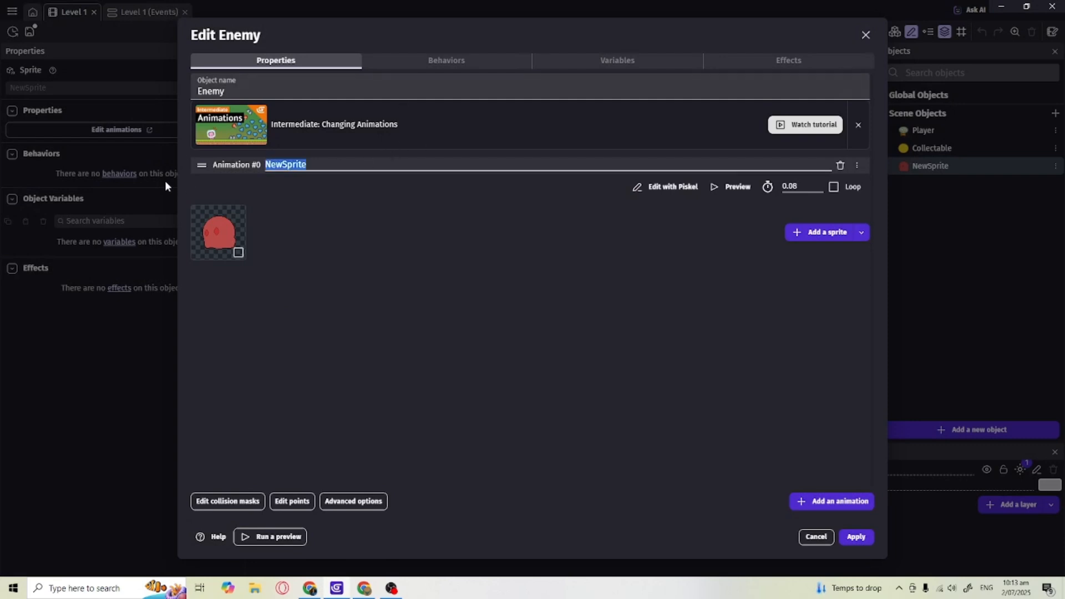
{"action": "type", "text": "idle"}
{"action": "left_click", "coordinate": [455, 331]}
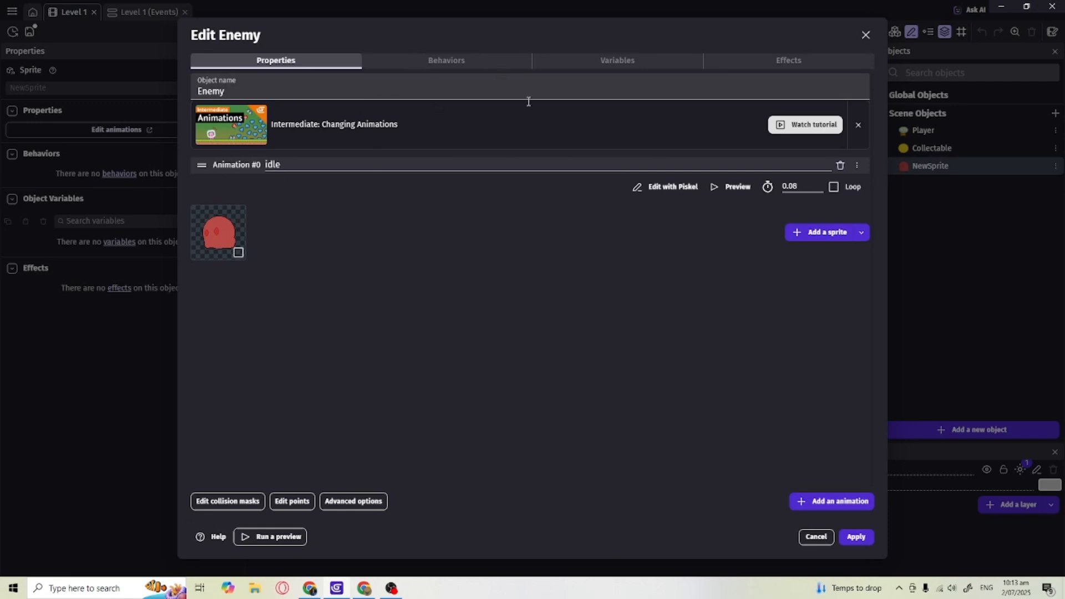
{"action": "left_click", "coordinate": [858, 537]}
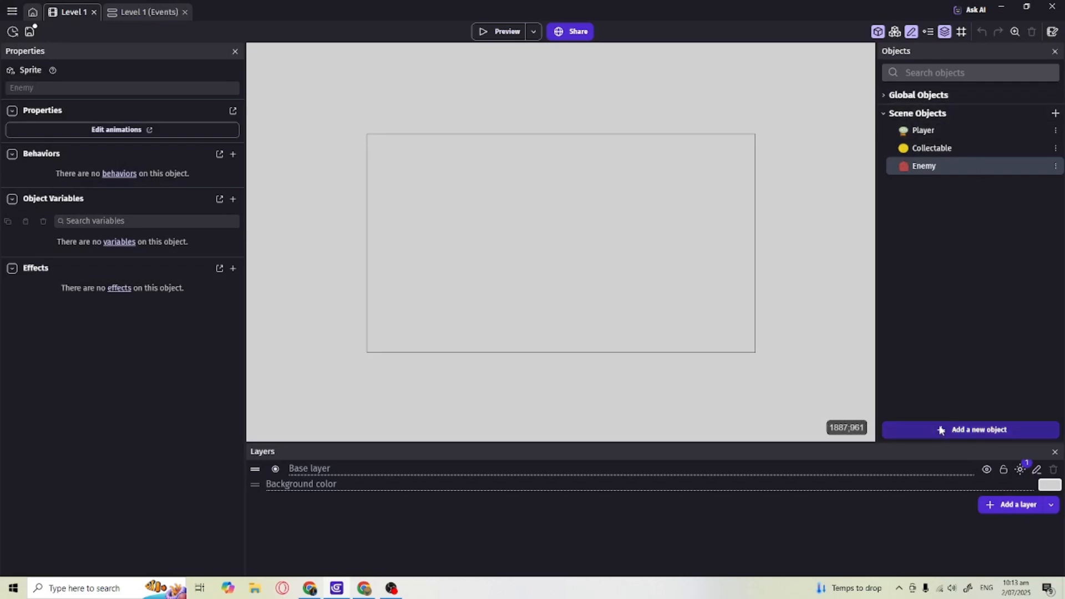
Add a new Tiled Sprite object named Platform with a default width and height of 64 pixels.
{"action": "left_click", "coordinate": [971, 430]}
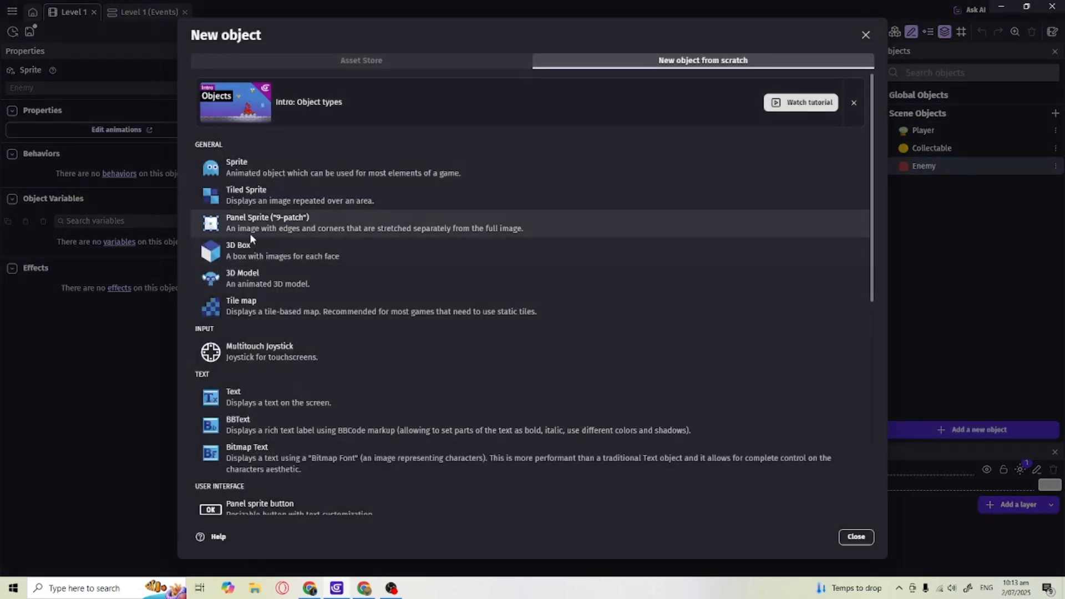
{"action": "left_click", "coordinate": [271, 189]}
{"action": "double_click", "coordinate": [245, 177]}
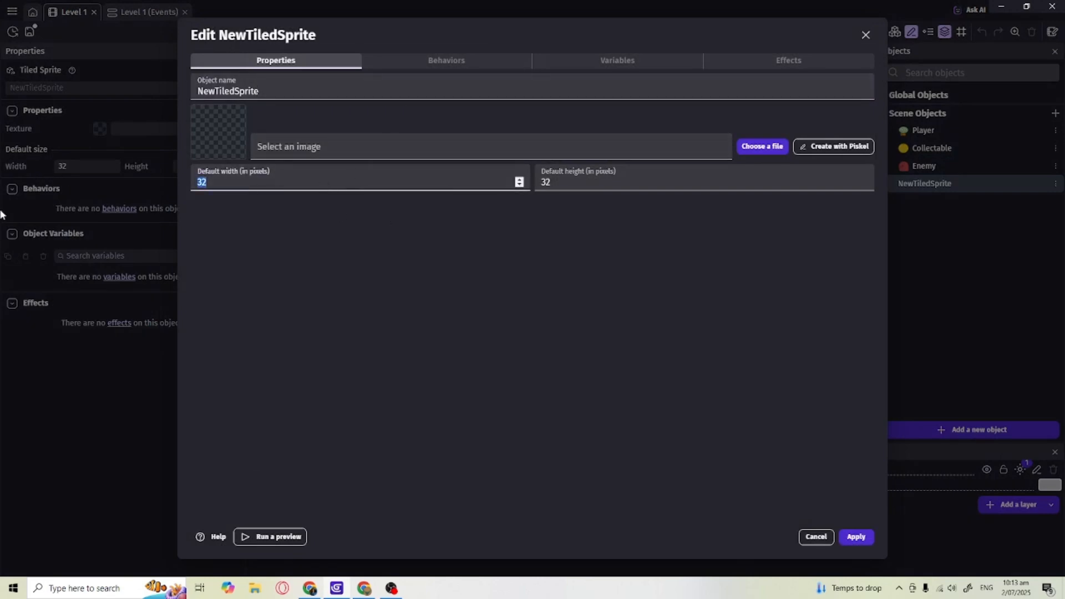
{"action": "double_click", "coordinate": [554, 182]}
{"action": "type", "text": "64"}
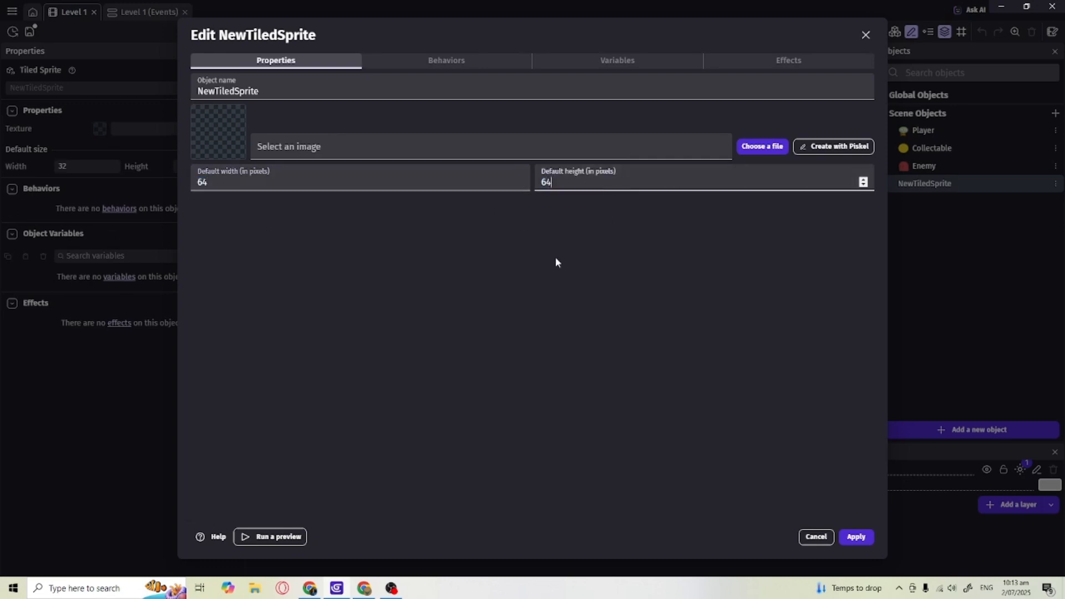
{"action": "left_click", "coordinate": [554, 258]}
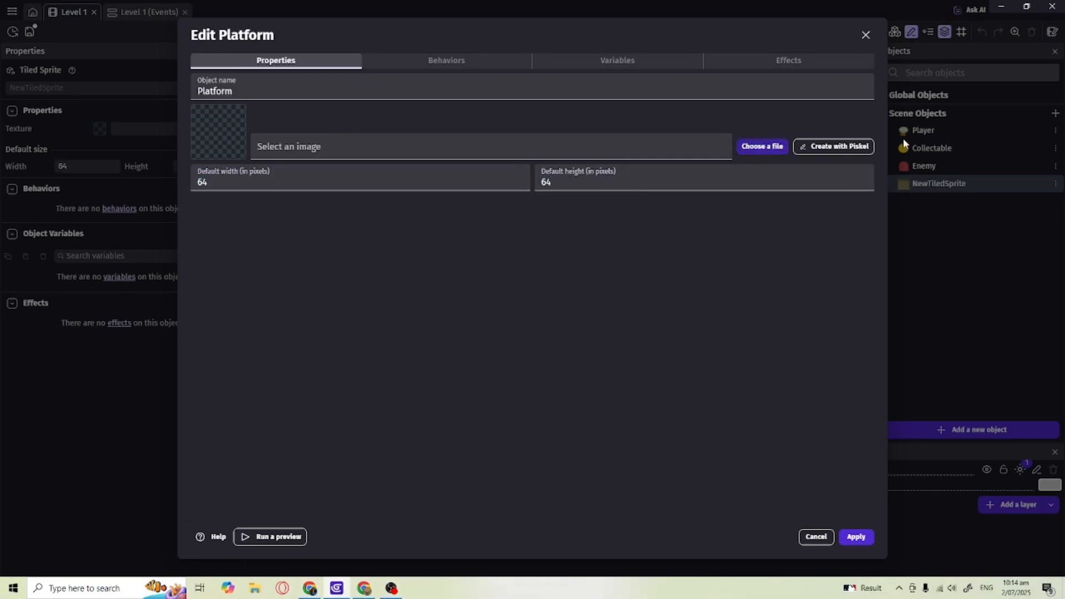
Create the Platform's image in Piskel and resize its canvas to 64 x 64 px.
{"action": "left_click", "coordinate": [833, 146]}
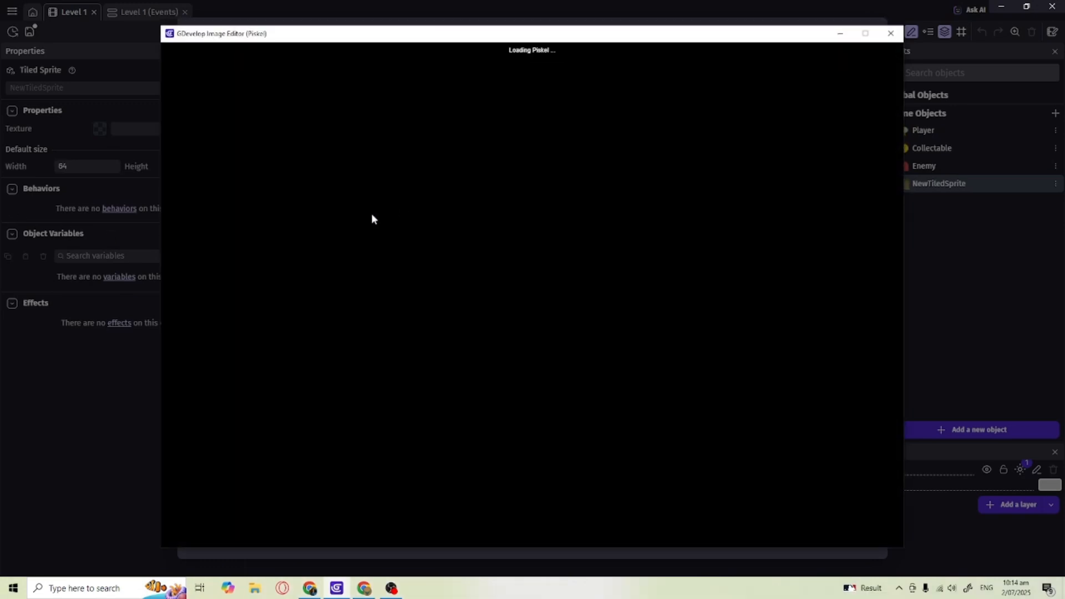
{"action": "left_click", "coordinate": [890, 279]}
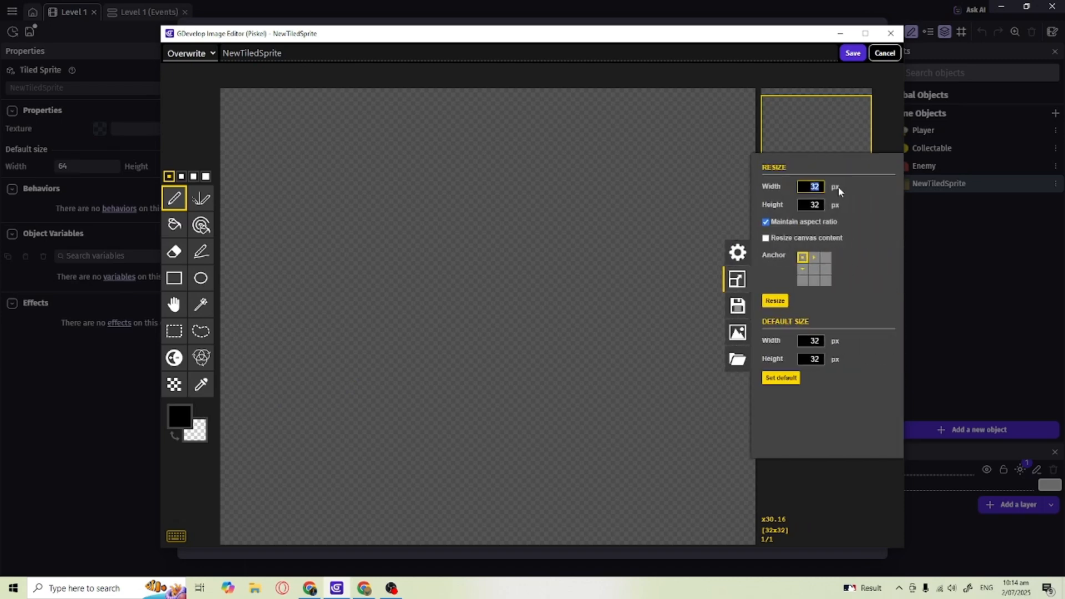
{"action": "type", "text": "64"}
{"action": "left_click", "coordinate": [774, 300]}
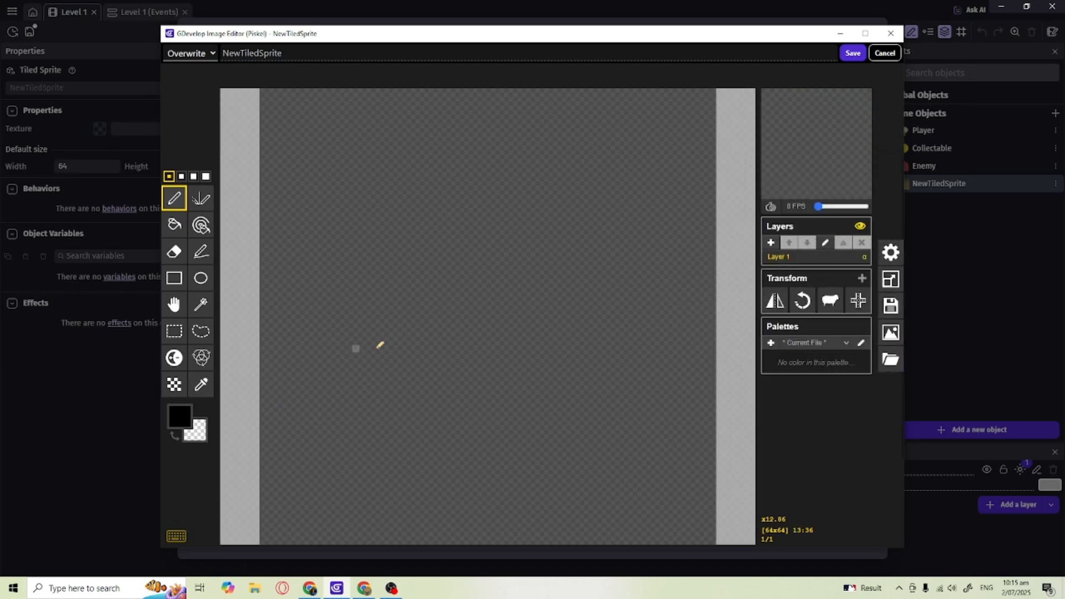
Fill the whole Platform canvas with muted brown (#867a50).
{"action": "scroll", "coordinate": [383, 351], "scroll_direction": "down", "scroll_amount": 2}
{"action": "left_click", "coordinate": [180, 417]}
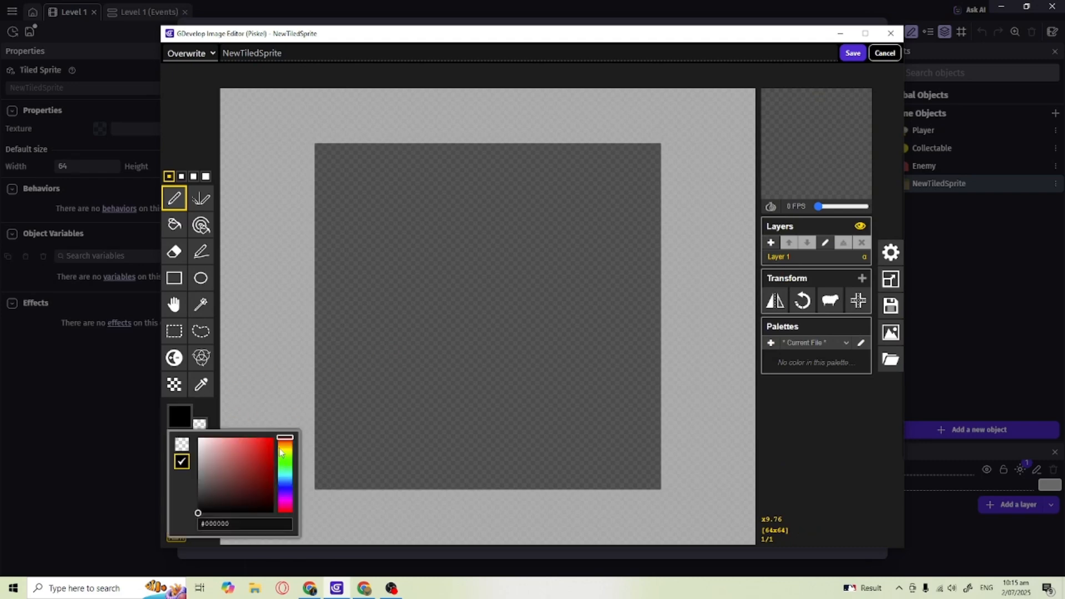
{"action": "left_click", "coordinate": [281, 447]}
{"action": "left_click_drag", "start_coordinate": [236, 462], "coordinate": [228, 473]}
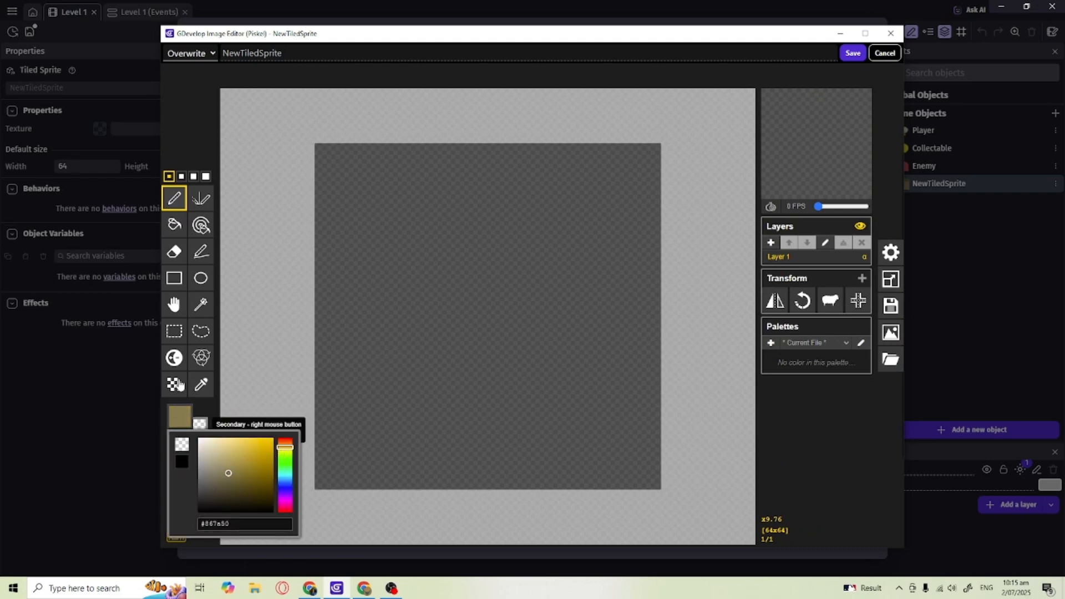
{"action": "left_click", "coordinate": [175, 225]}
{"action": "left_click", "coordinate": [358, 318]}
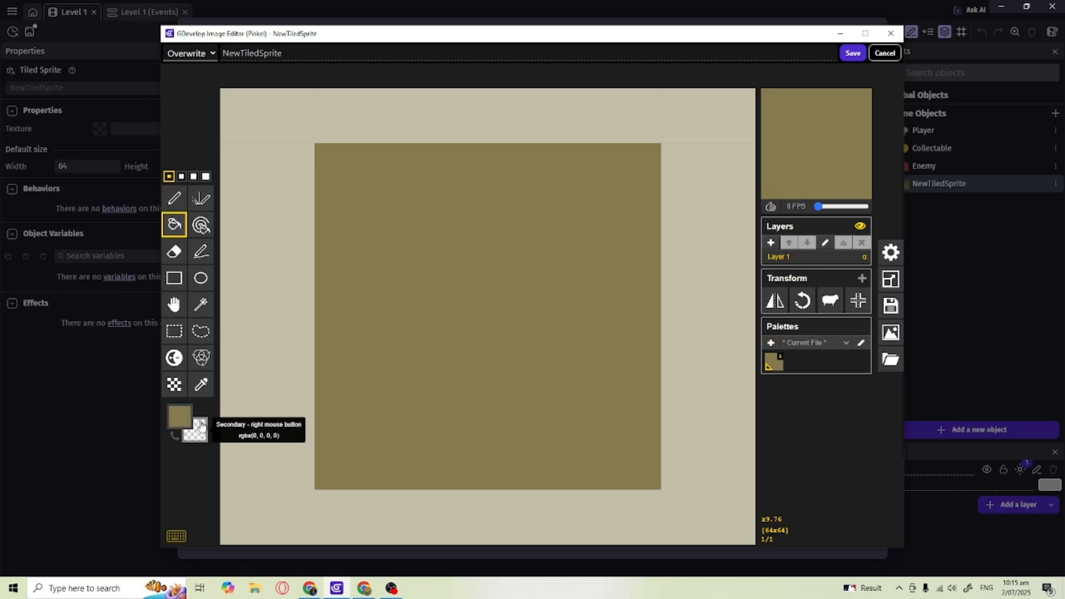
Draw a jagged dark green grass edge across the full width of the tile's upper part.
{"action": "left_click", "coordinate": [201, 425]}
{"action": "left_click", "coordinate": [180, 416]}
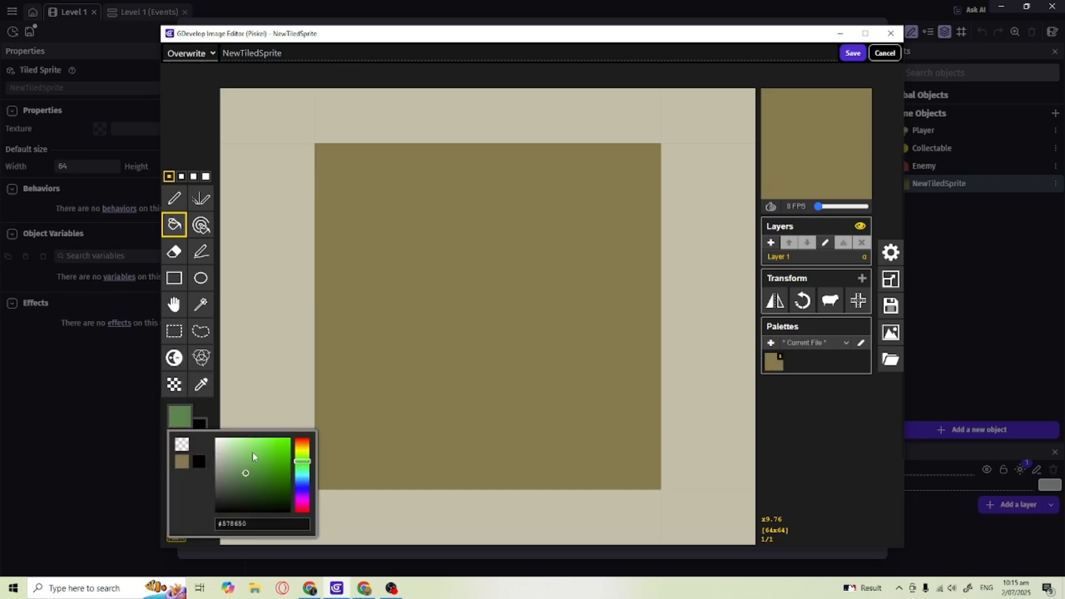
{"action": "left_click_drag", "start_coordinate": [252, 456], "coordinate": [244, 482]}
{"action": "left_click", "coordinate": [174, 198]}
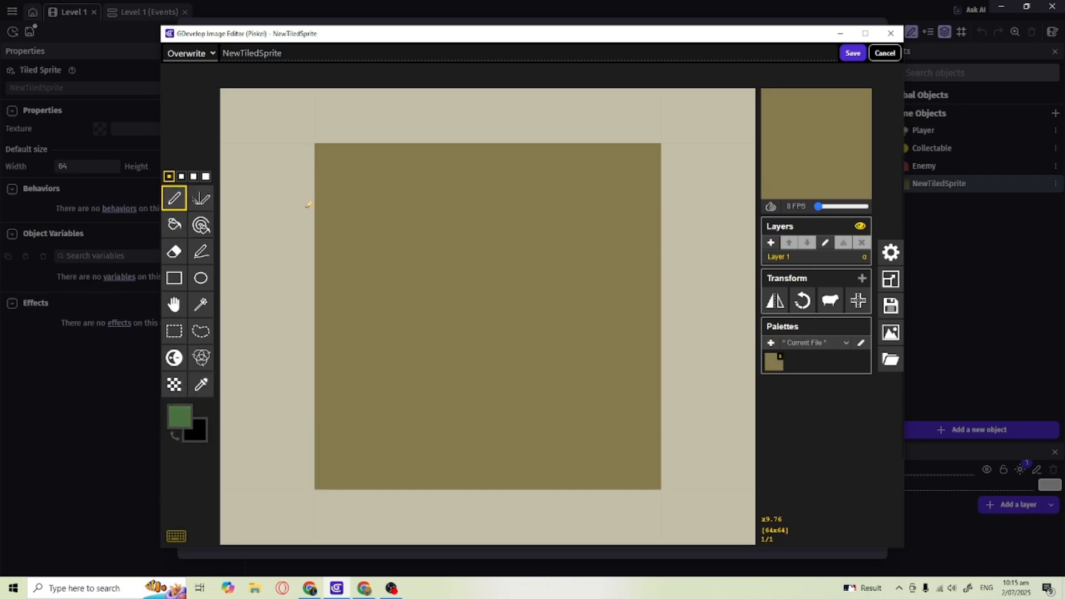
{"action": "mouse_move", "coordinate": [319, 224]}
{"action": "left_mouse_down"}
{"action": "mouse_move", "coordinate": [343, 206]}
{"action": "mouse_move", "coordinate": [496, 207]}
{"action": "mouse_move", "coordinate": [562, 253]}
{"action": "mouse_move", "coordinate": [603, 190]}
{"action": "mouse_move", "coordinate": [660, 200]}
{"action": "left_mouse_up"}
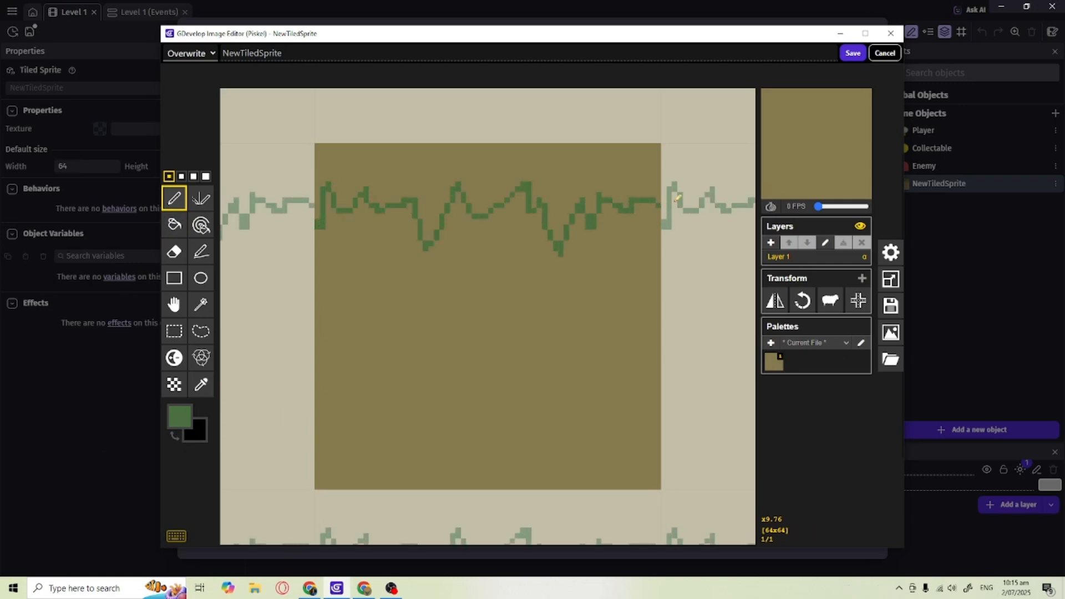
Fill the area above the jagged edge with the same dark green and save the tile image.
{"action": "left_click", "coordinate": [174, 224]}
{"action": "left_click", "coordinate": [421, 151]}
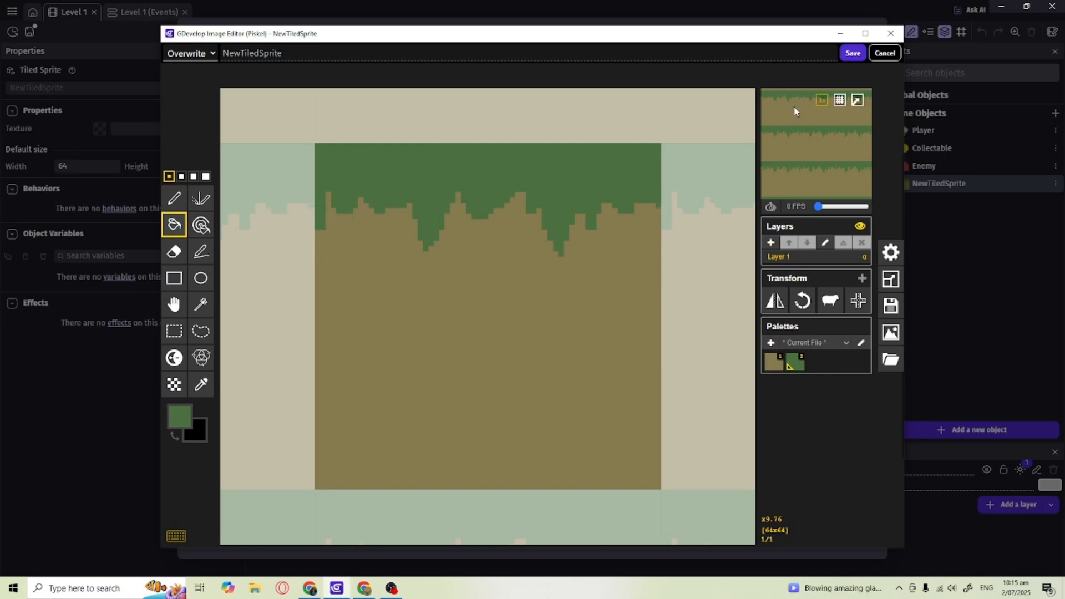
{"action": "left_click", "coordinate": [853, 53]}
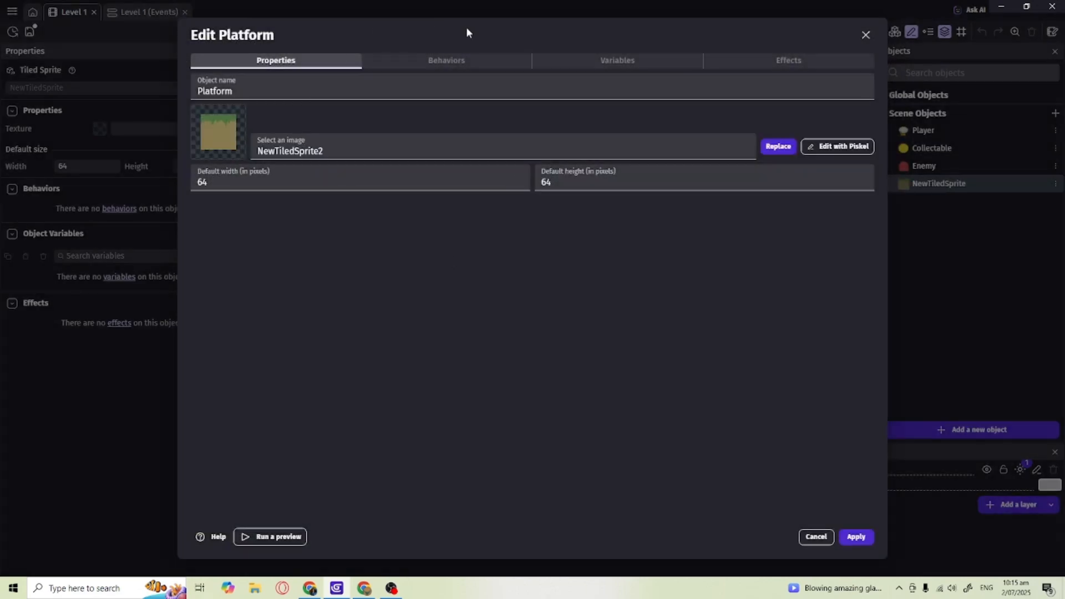
Add the Platform behavior to the Platform object and apply the changes.
{"action": "left_click", "coordinate": [446, 60]}
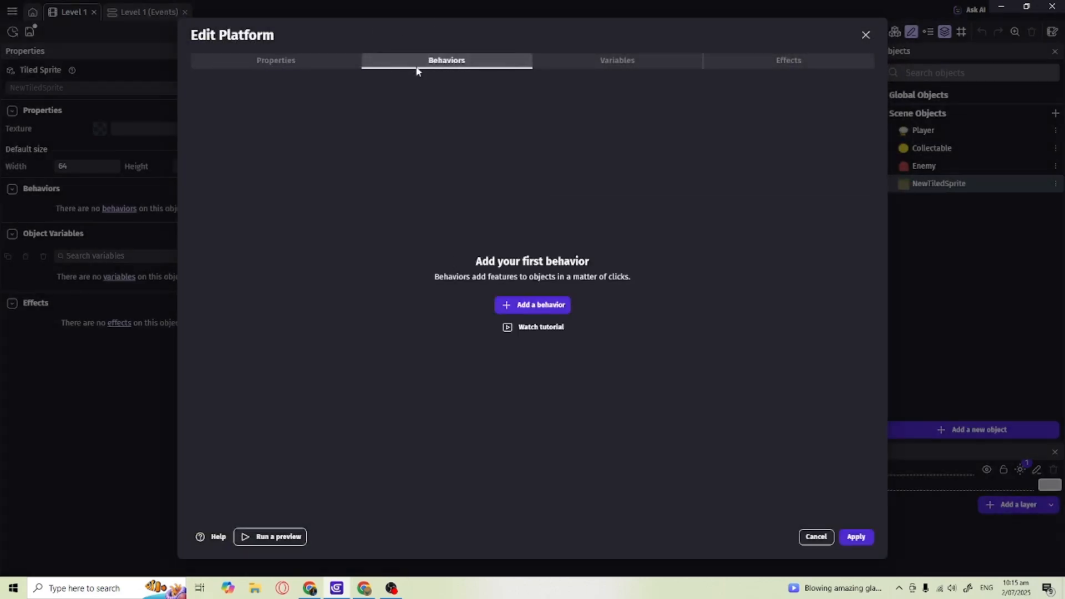
{"action": "left_click", "coordinate": [554, 306]}
{"action": "type", "text": "key"}
{"action": "double_click", "coordinate": [333, 66]}
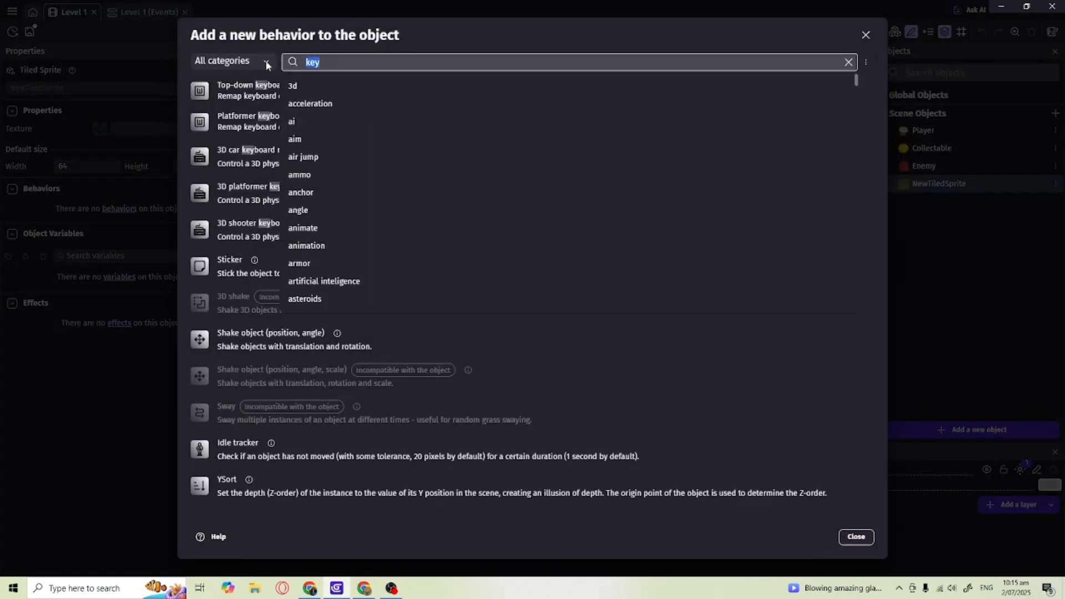
{"action": "key", "text": "BackSpace"}
{"action": "left_click", "coordinate": [241, 92]}
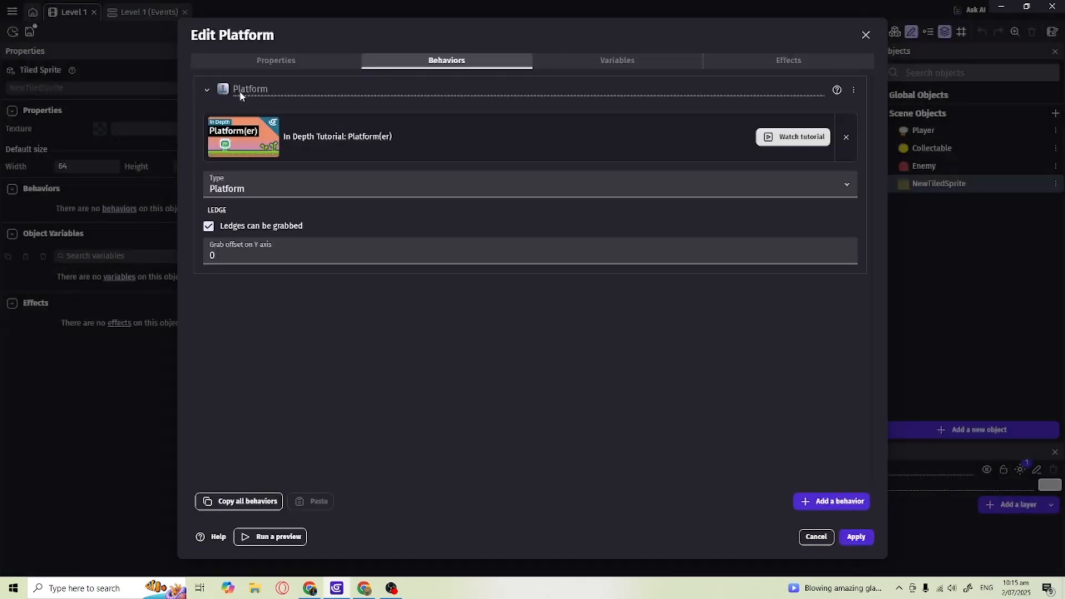
{"action": "left_click", "coordinate": [207, 90]}
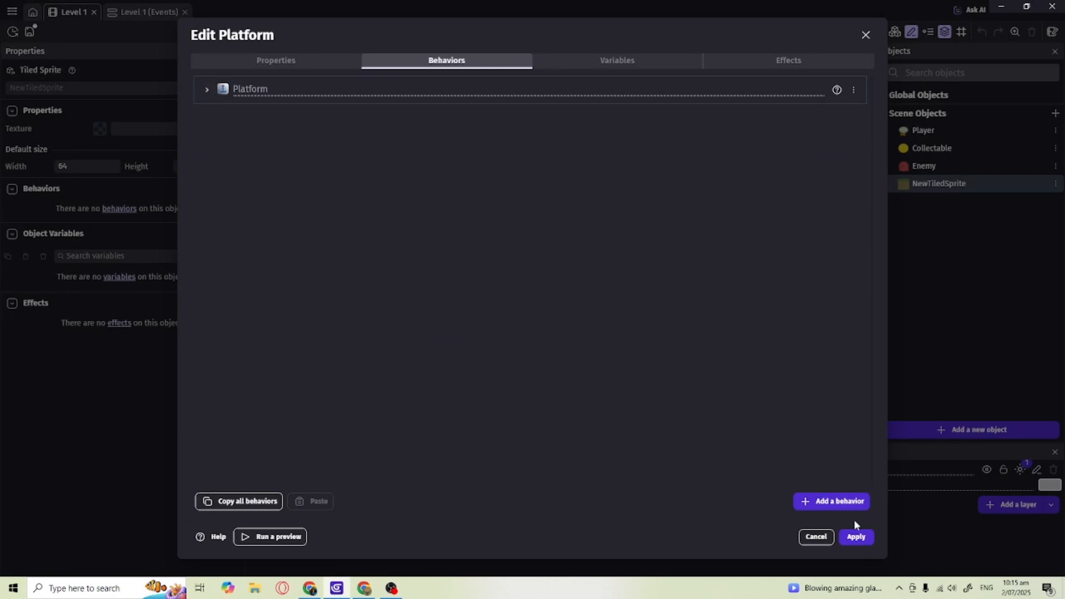
{"action": "left_click", "coordinate": [856, 536]}
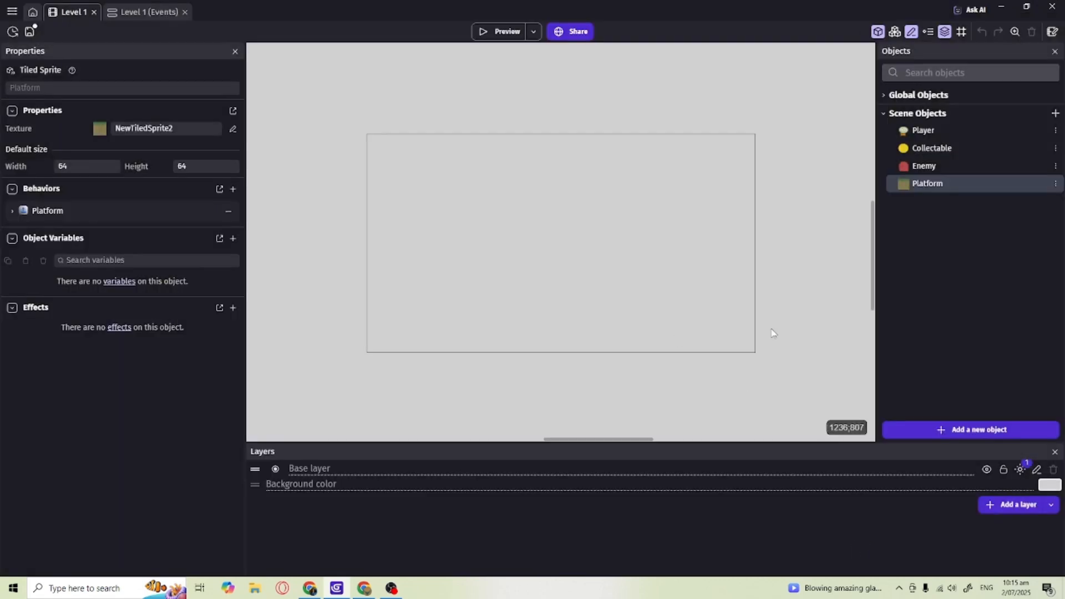
Place a Platform instance in the scene's lower left area and a Player instance just above it.
{"action": "left_click_drag", "start_coordinate": [918, 183], "coordinate": [413, 300]}
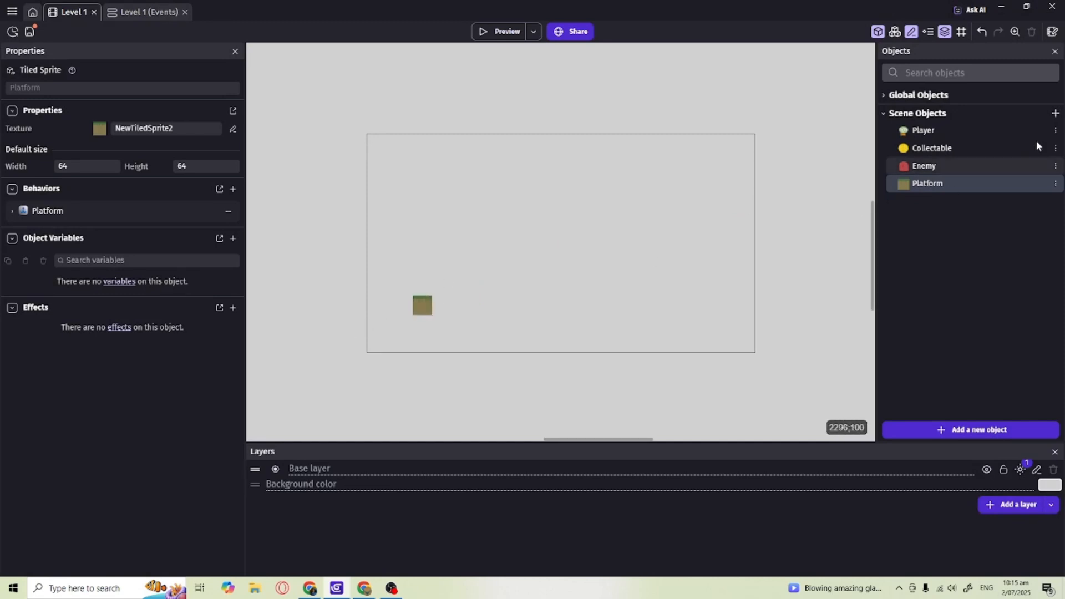
{"action": "left_click", "coordinate": [1056, 131]}
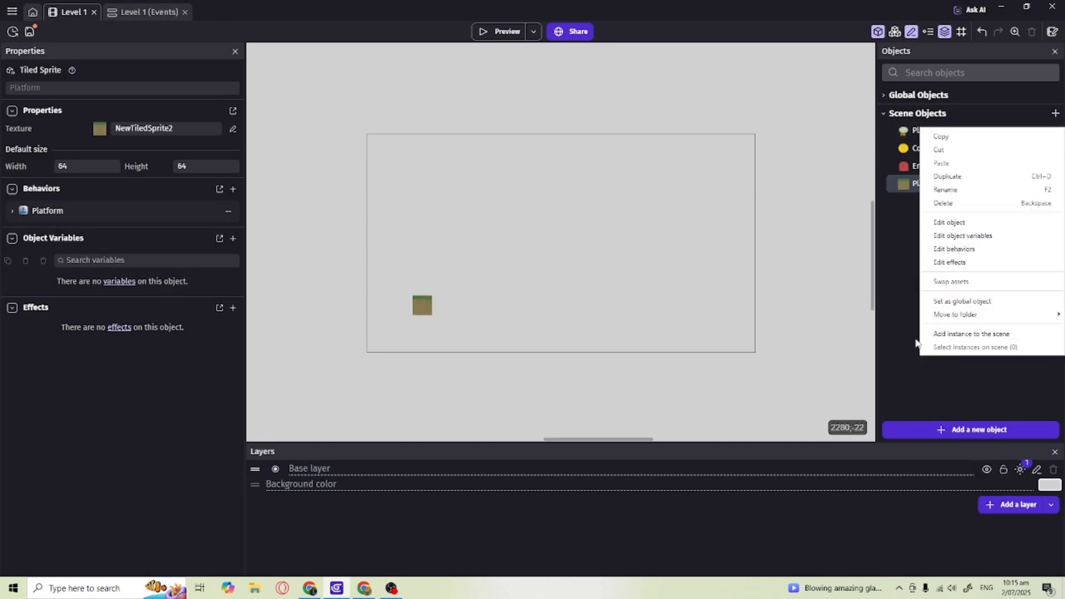
{"action": "left_click", "coordinate": [967, 335]}
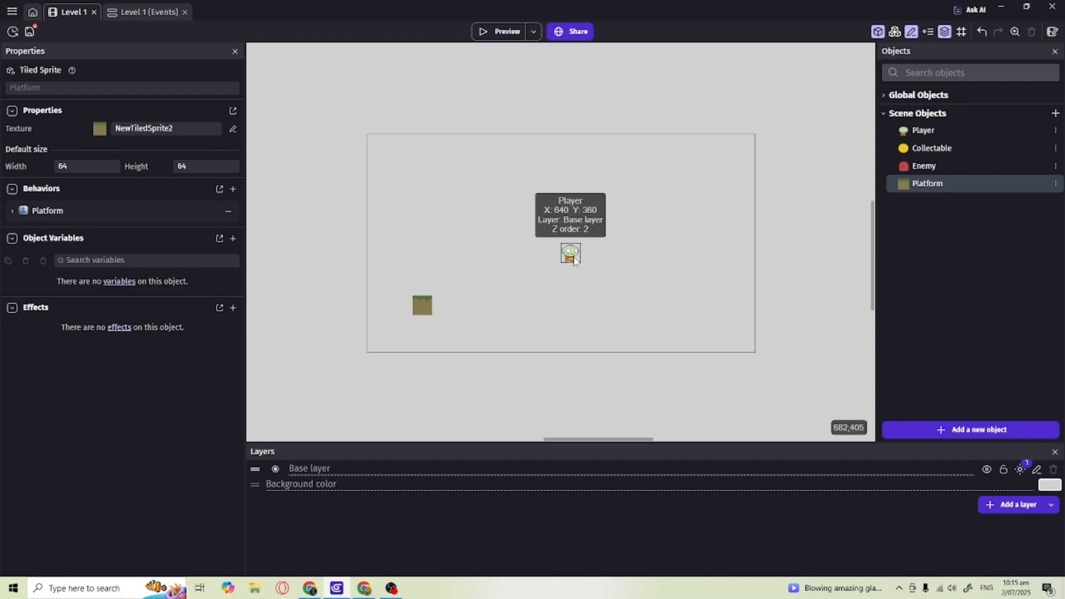
{"action": "left_click_drag", "start_coordinate": [571, 255], "coordinate": [428, 265]}
{"action": "left_click", "coordinate": [534, 350]}
Turn the Platform into a ground strip about 60 px high, spanning the full scene width along the bottom edge at about X 2, Y 652.
{"action": "left_click", "coordinate": [428, 305]}
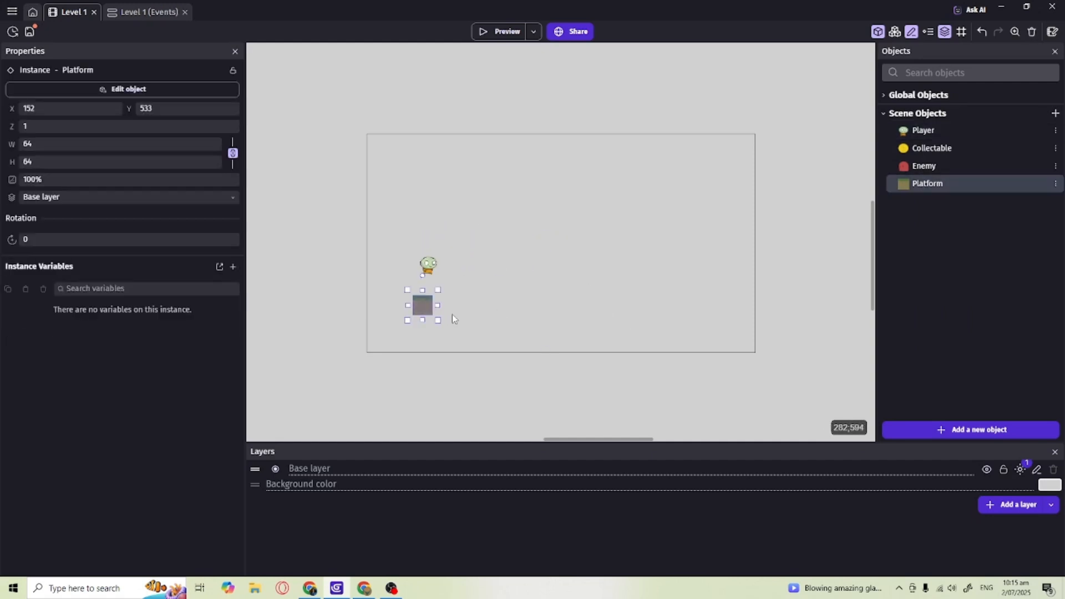
{"action": "left_click_drag", "start_coordinate": [447, 307], "coordinate": [761, 307]}
{"action": "mouse_move", "coordinate": [581, 320]}
{"action": "left_mouse_down"}
{"action": "mouse_move", "coordinate": [592, 358]}
{"action": "mouse_move", "coordinate": [594, 321]}
{"action": "left_mouse_up"}
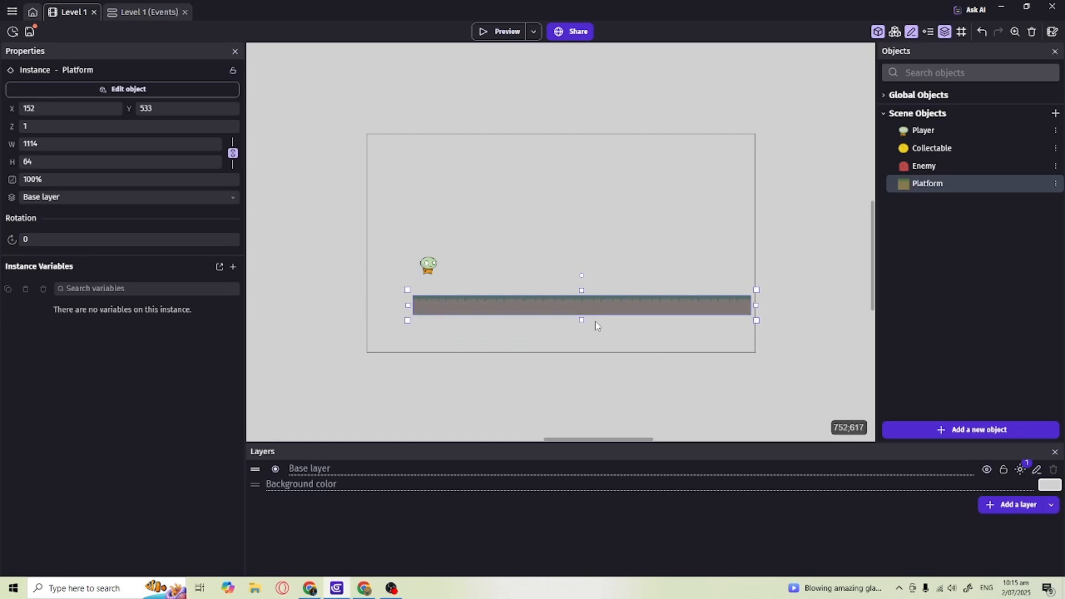
{"action": "left_click_drag", "start_coordinate": [494, 311], "coordinate": [446, 349]}
{"action": "left_click_drag", "start_coordinate": [719, 342], "coordinate": [763, 339]}
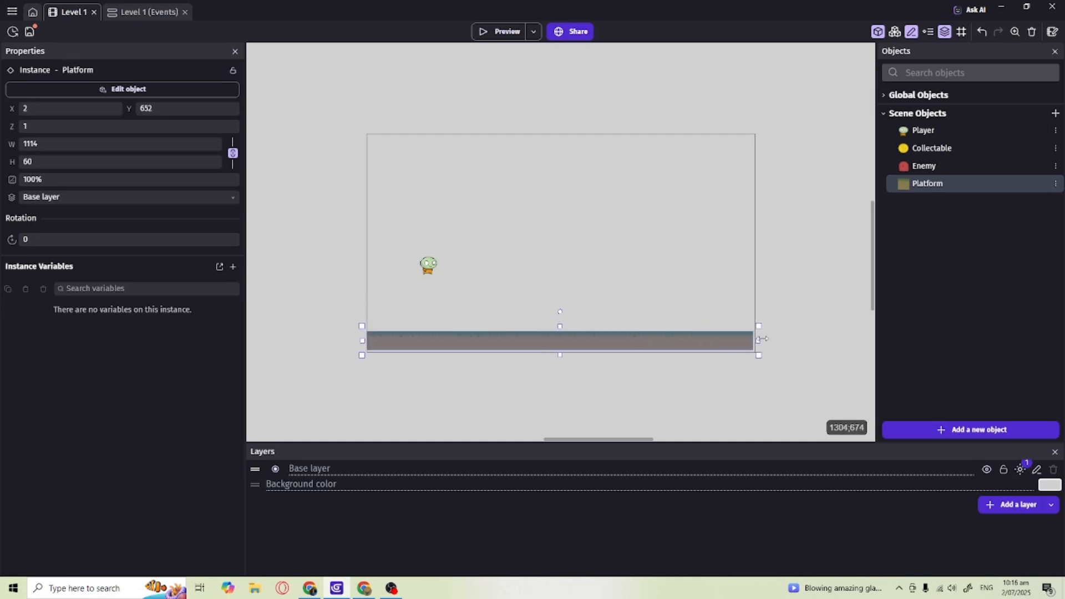
{"action": "left_click", "coordinate": [661, 409]}
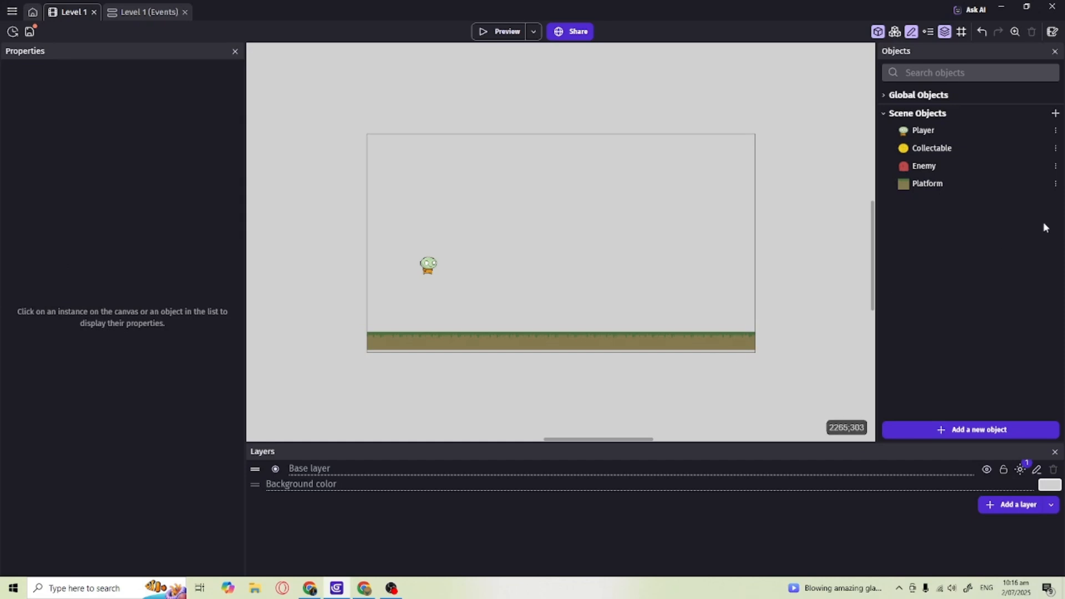
Place a second Platform above the ground at about X 430, Y 483 and widen it to about 344 px.
{"action": "left_click_drag", "start_coordinate": [938, 181], "coordinate": [565, 289]}
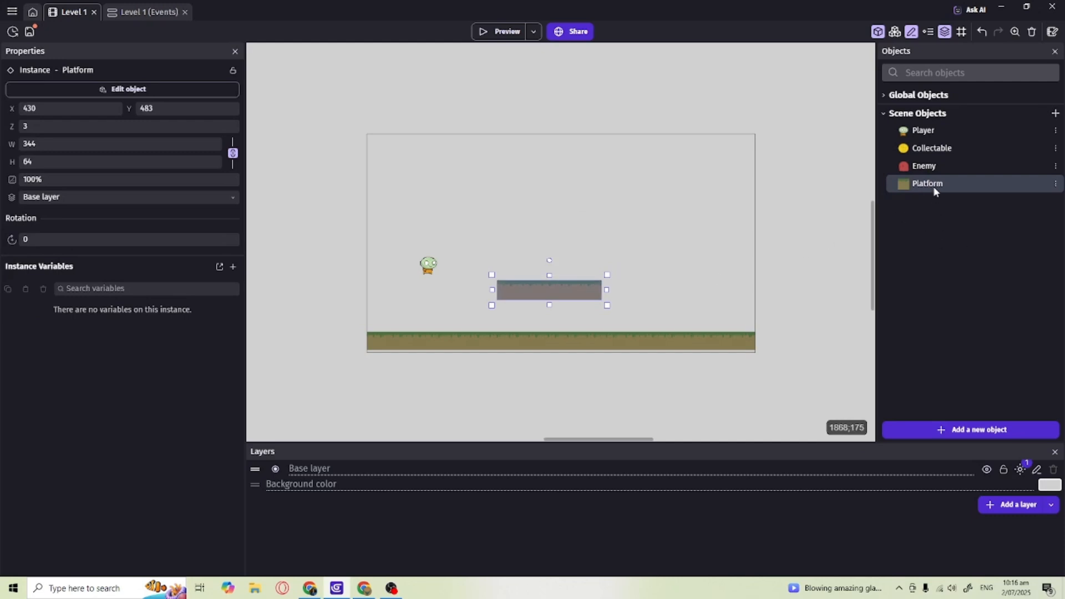
Place a third Platform instance in the right part of the scene, higher than the middle platform.
{"action": "left_click_drag", "start_coordinate": [936, 188], "coordinate": [669, 240]}
{"action": "left_click", "coordinate": [737, 300]}
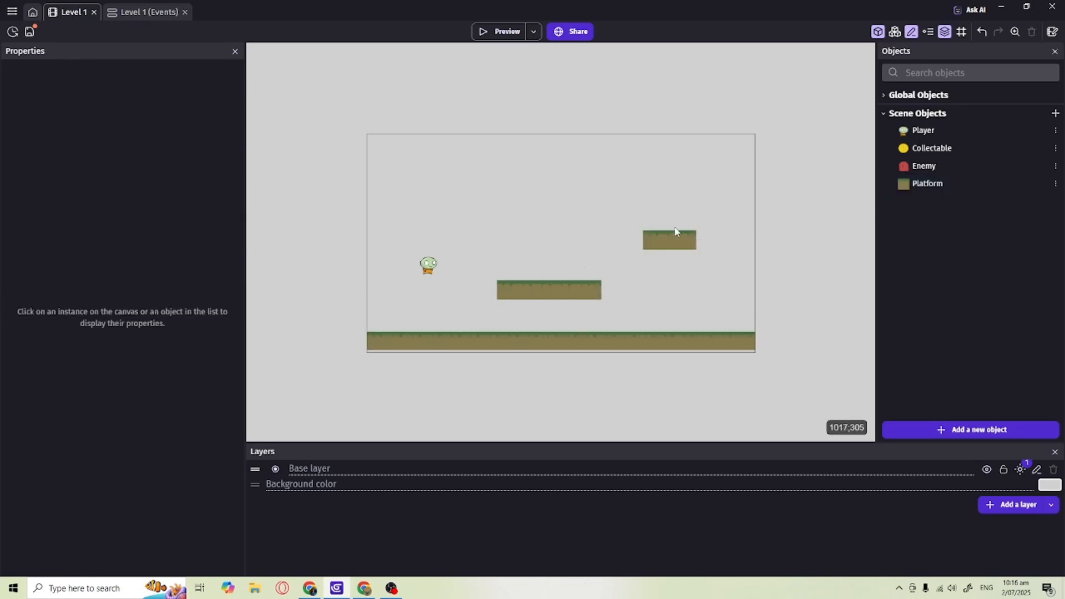
Create a new sprite object for the scene and name it killbox.
{"action": "left_click", "coordinate": [951, 435]}
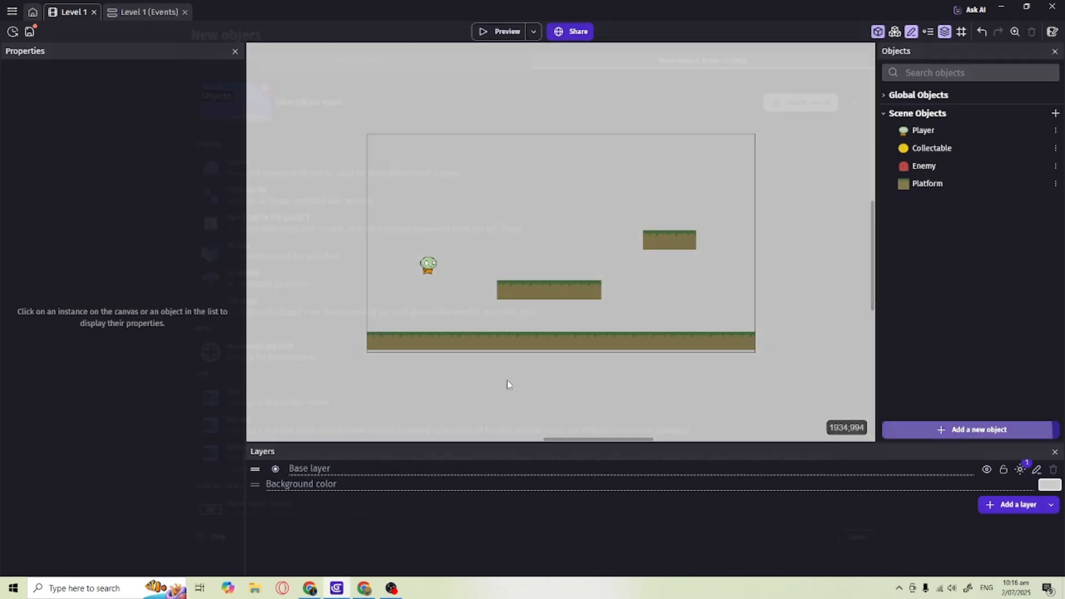
{"action": "left_click", "coordinate": [274, 174]}
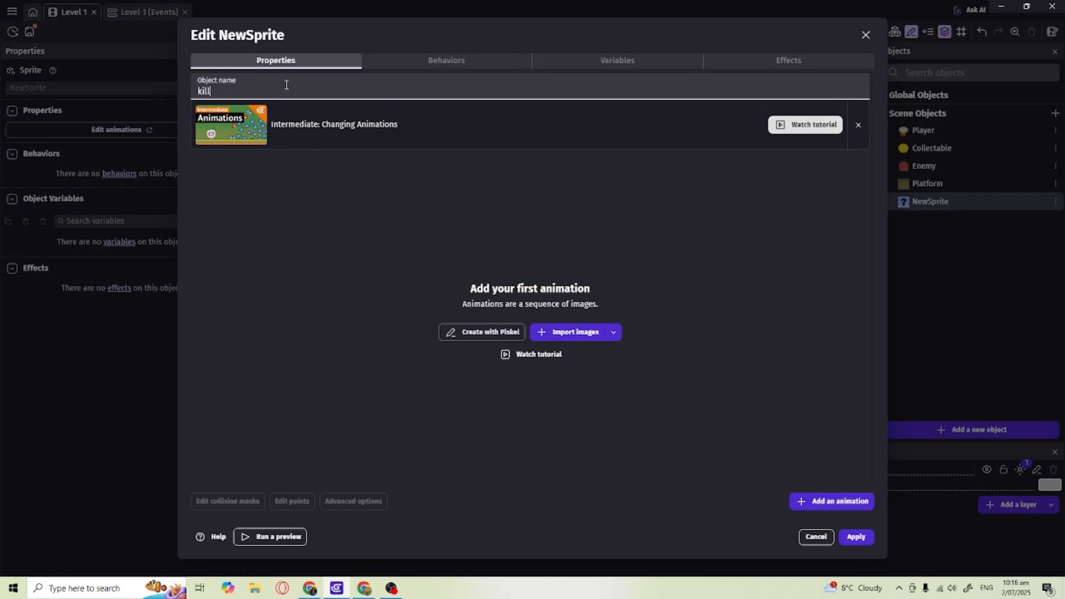
{"action": "left_click", "coordinate": [351, 344]}
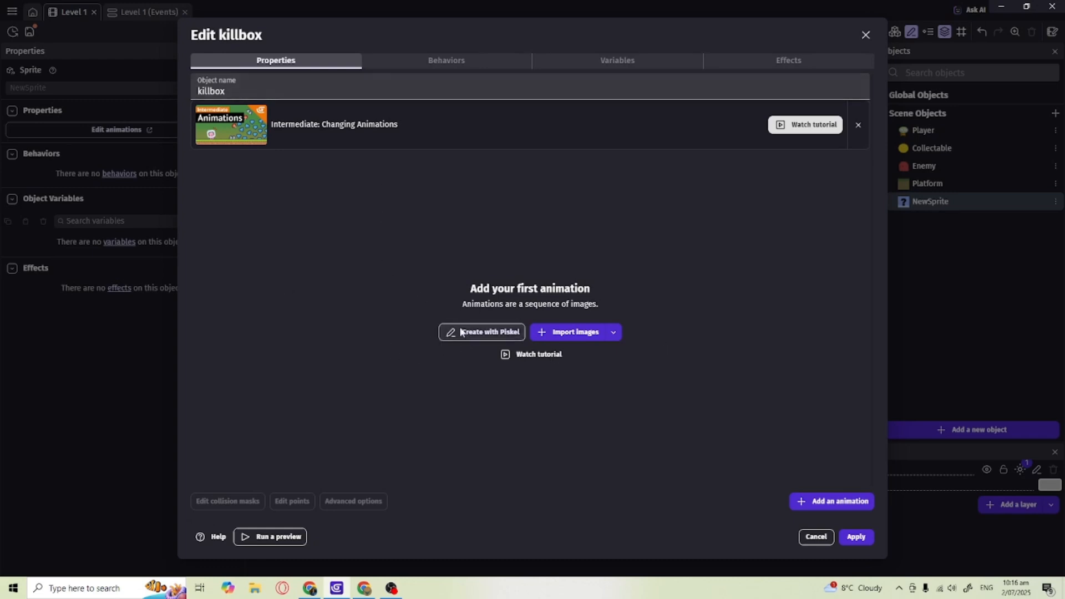
Draw the killbox image in Piskel as a canvas filled with red #ff0000, save it and apply the object.
{"action": "left_click", "coordinate": [494, 337]}
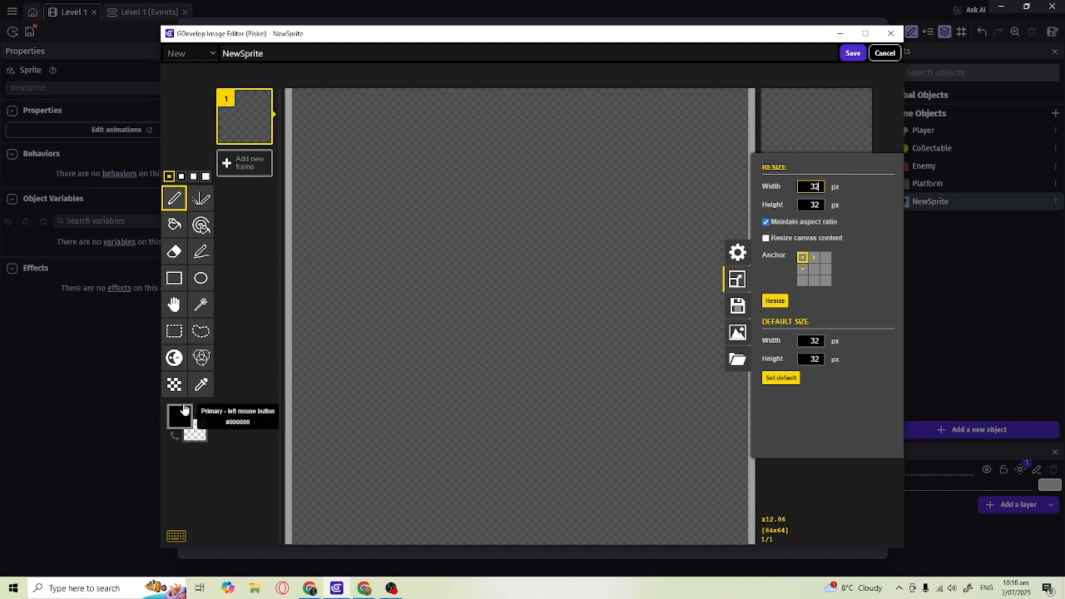
{"action": "left_click", "coordinate": [179, 415]}
{"action": "left_click", "coordinate": [242, 442]}
{"action": "left_click_drag", "start_coordinate": [253, 446], "coordinate": [272, 438]}
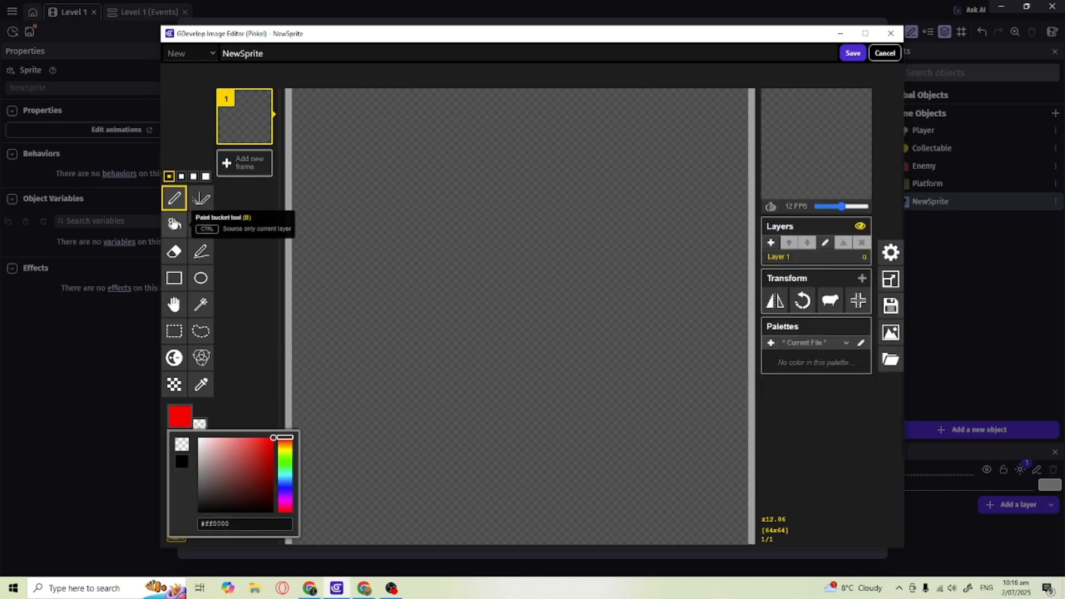
{"action": "left_click", "coordinate": [174, 224]}
{"action": "left_click", "coordinate": [577, 218]}
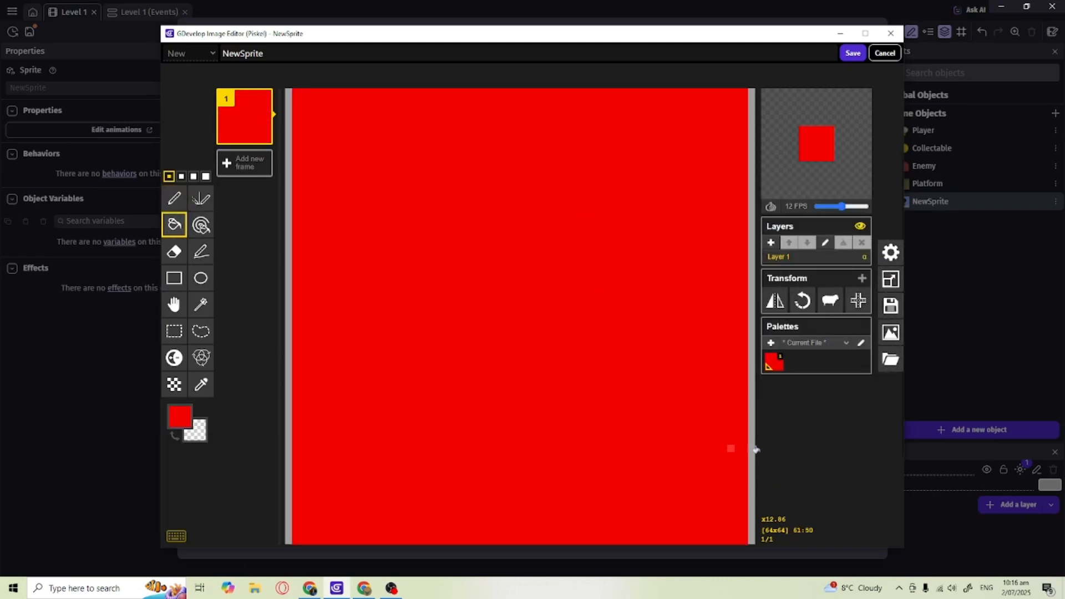
{"action": "left_click", "coordinate": [853, 53]}
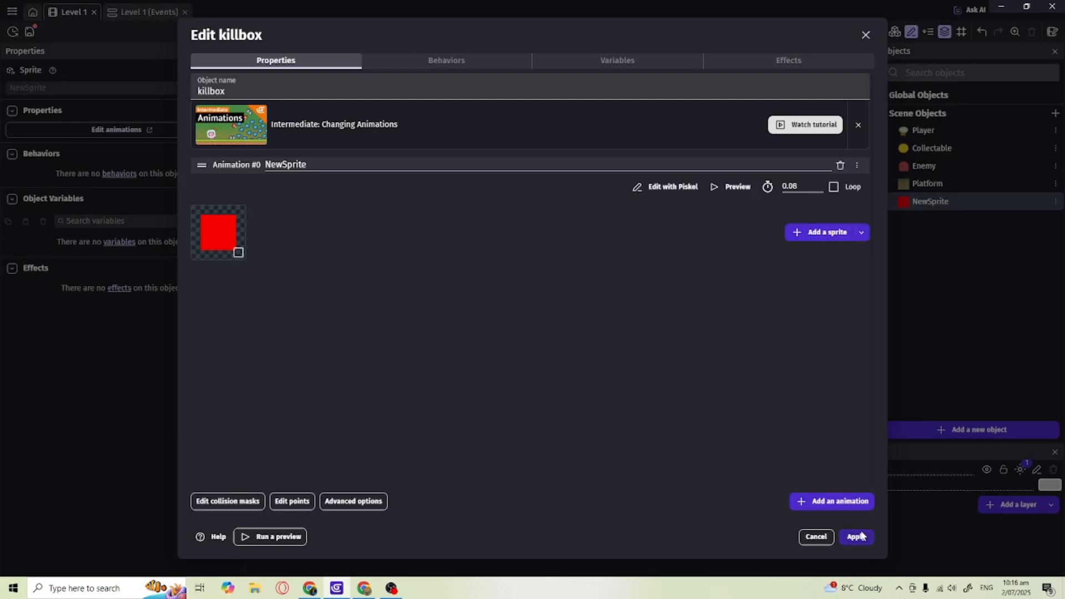
{"action": "left_click", "coordinate": [857, 537]}
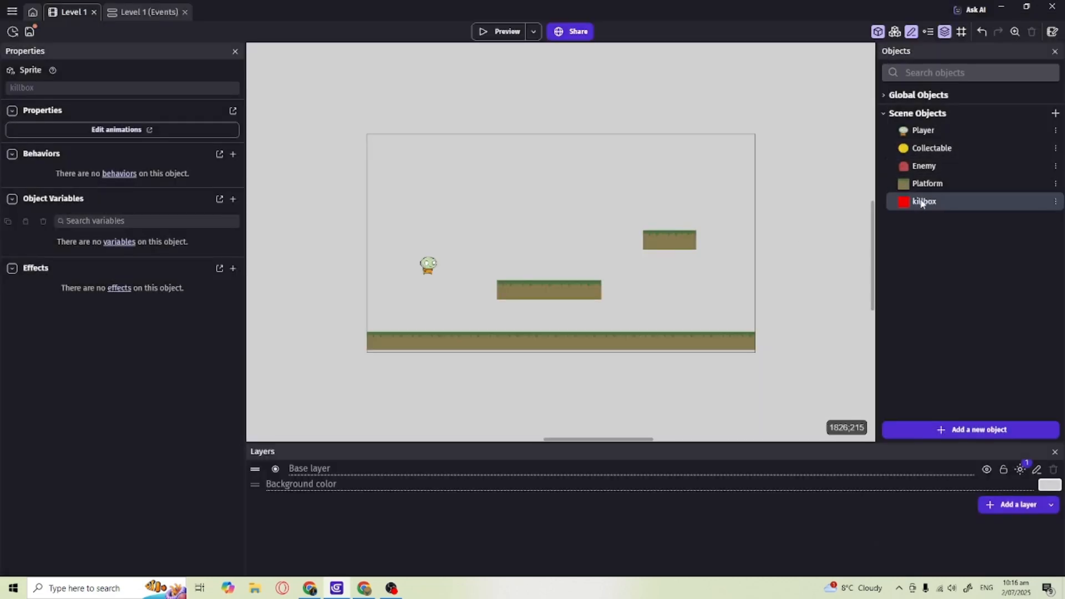
Place a killbox below the ground at about X -813, Y 797, stretched well past both sides of the scene.
{"action": "left_click_drag", "start_coordinate": [921, 203], "coordinate": [847, 385]}
{"action": "left_click", "coordinate": [304, 387]}
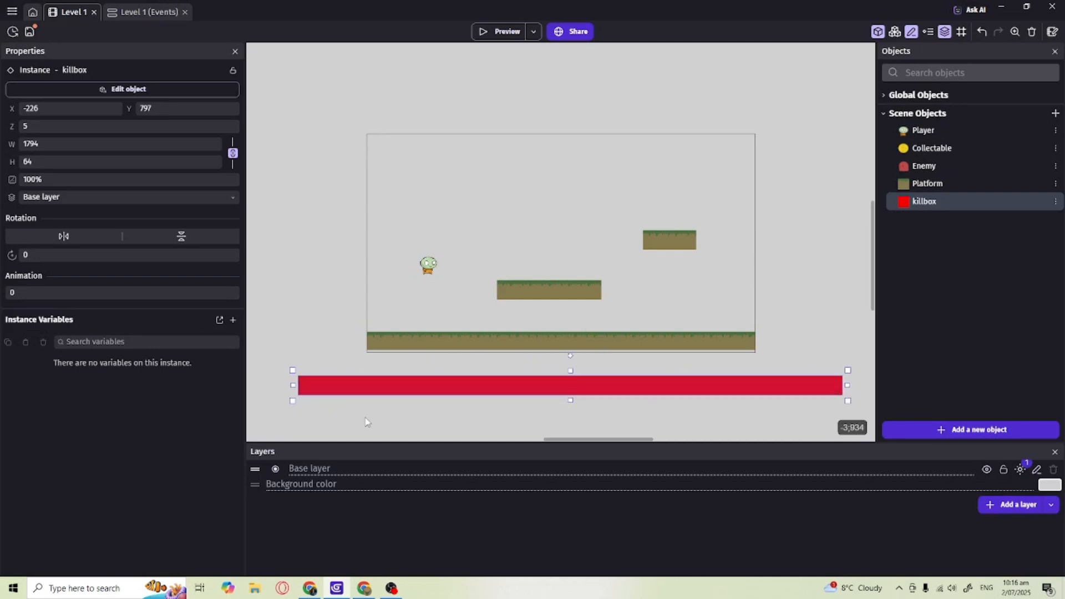
{"action": "scroll", "coordinate": [359, 413], "scroll_direction": "down", "scroll_amount": 2}
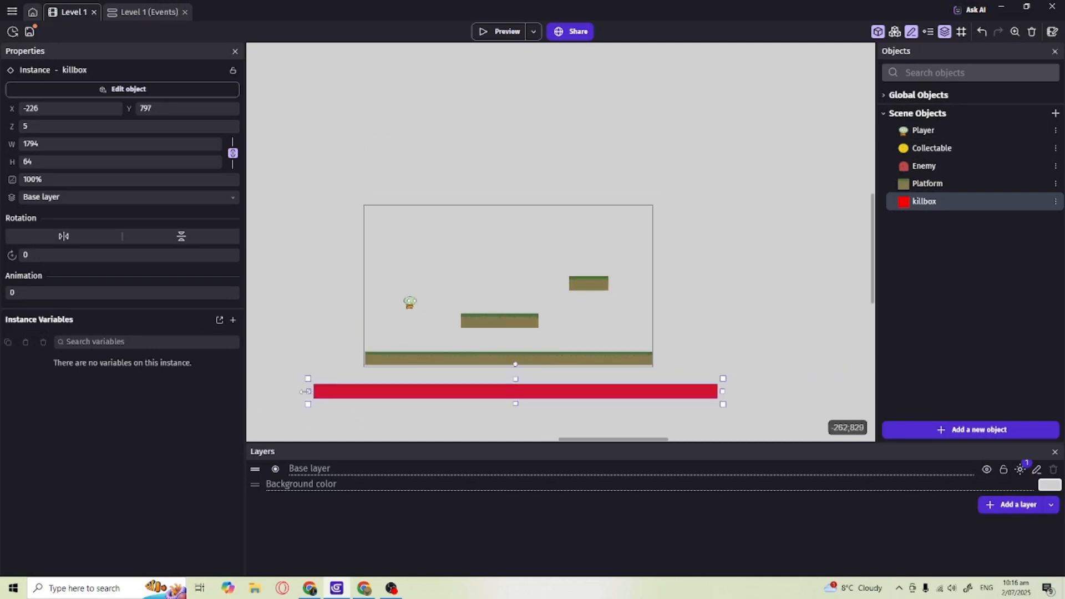
{"action": "left_click_drag", "start_coordinate": [724, 393], "coordinate": [855, 392]}
{"action": "left_click", "coordinate": [723, 354]}
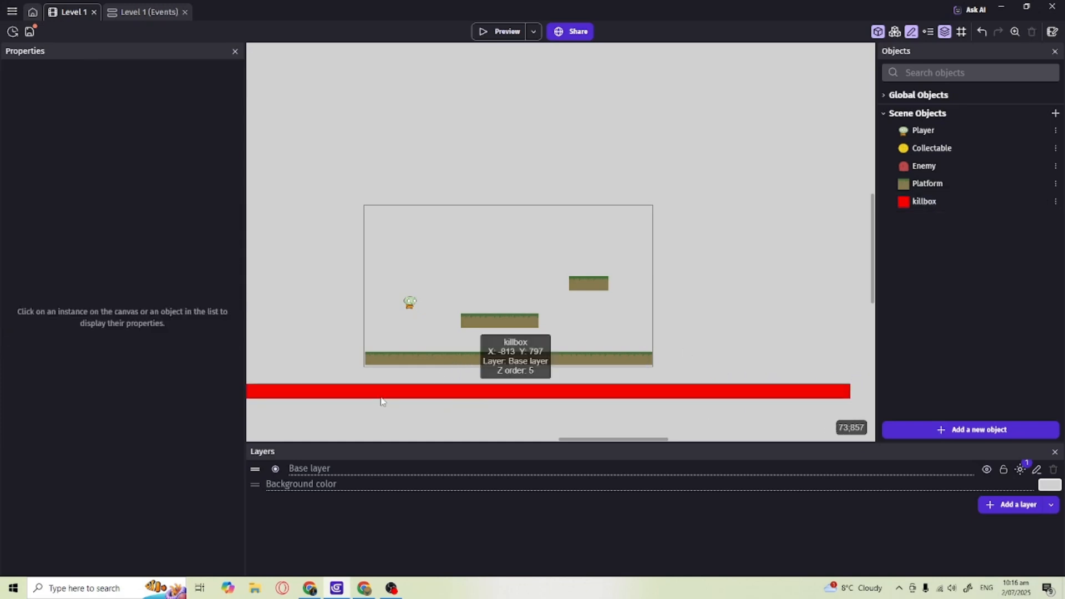
Place Collectables above the middle platform, the upper platform and the ground's right part, plus an Enemy on the middle platform's right end.
{"action": "scroll", "coordinate": [406, 353], "scroll_direction": "up", "scroll_amount": 1}
{"action": "scroll", "coordinate": [408, 352], "scroll_direction": "up", "scroll_amount": 1}
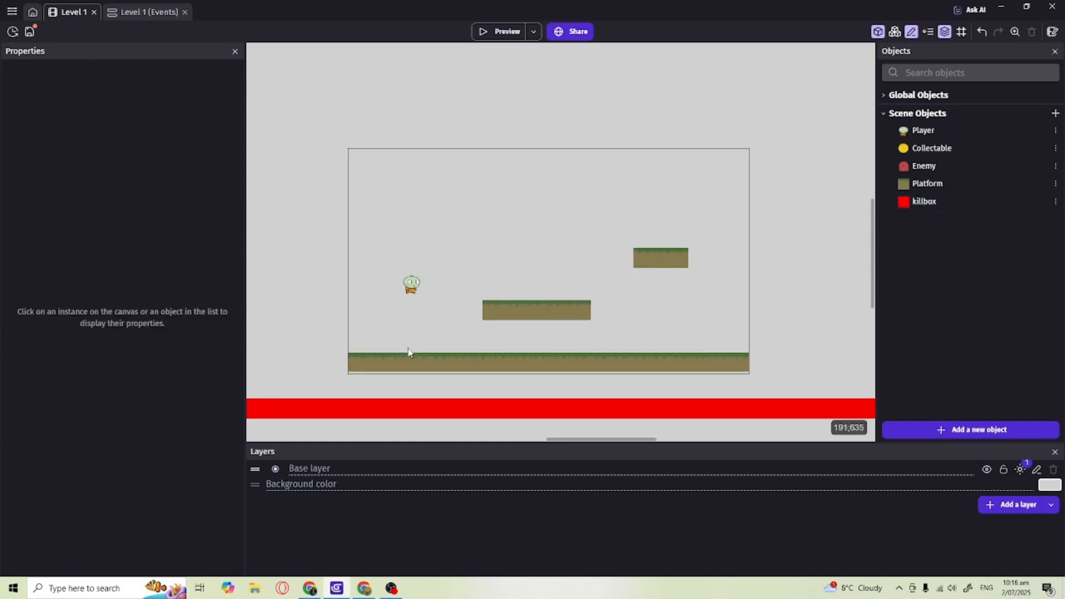
{"action": "left_click_drag", "start_coordinate": [910, 148], "coordinate": [490, 279]}
{"action": "left_click_drag", "start_coordinate": [910, 147], "coordinate": [655, 224]}
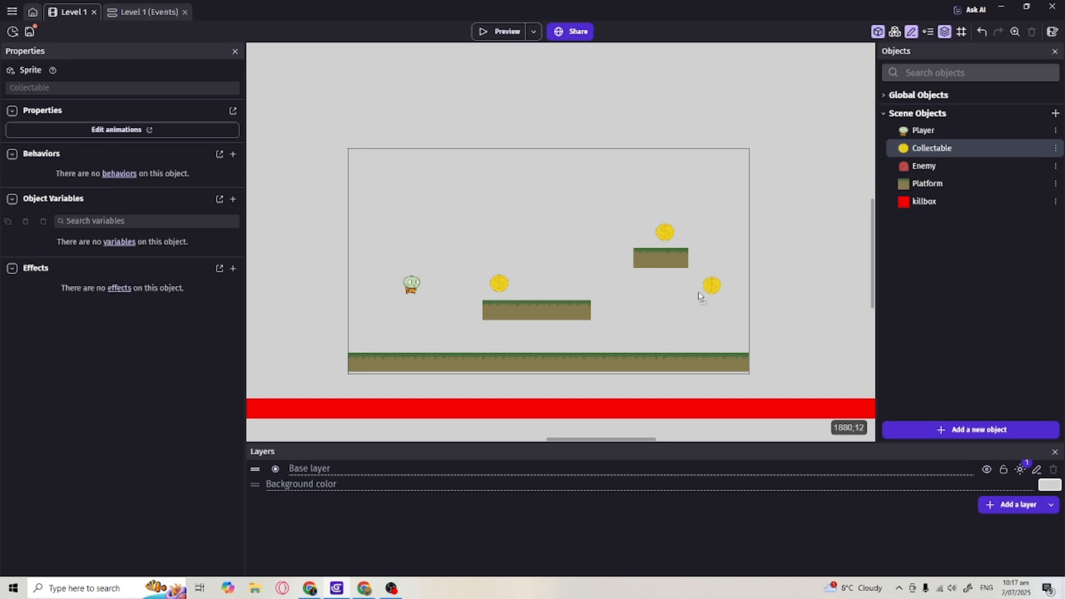
{"action": "left_click_drag", "start_coordinate": [687, 332], "coordinate": [687, 330]}
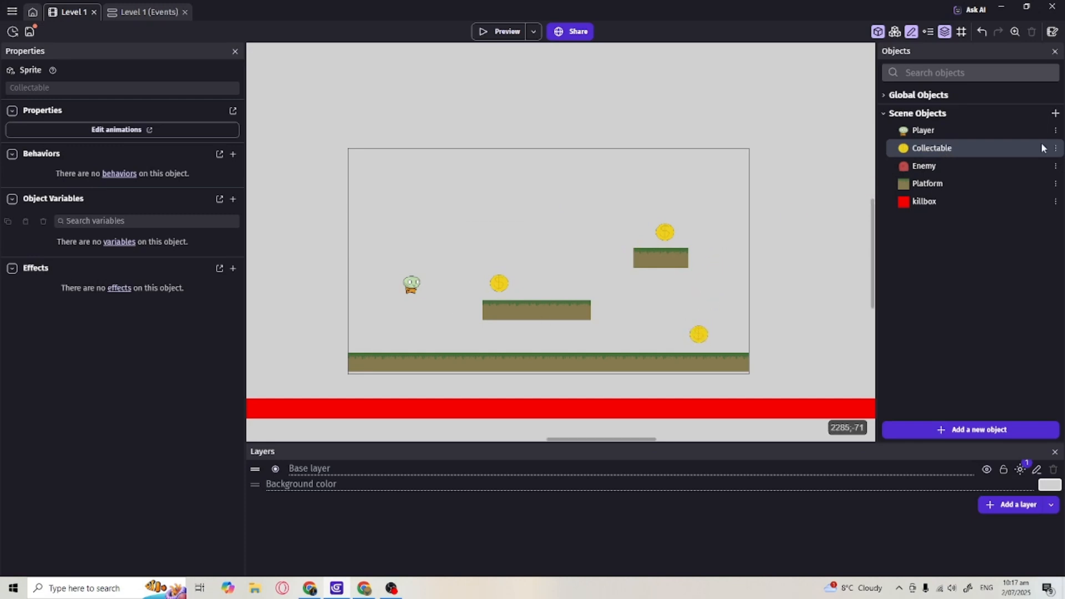
{"action": "left_click_drag", "start_coordinate": [941, 169], "coordinate": [566, 283]}
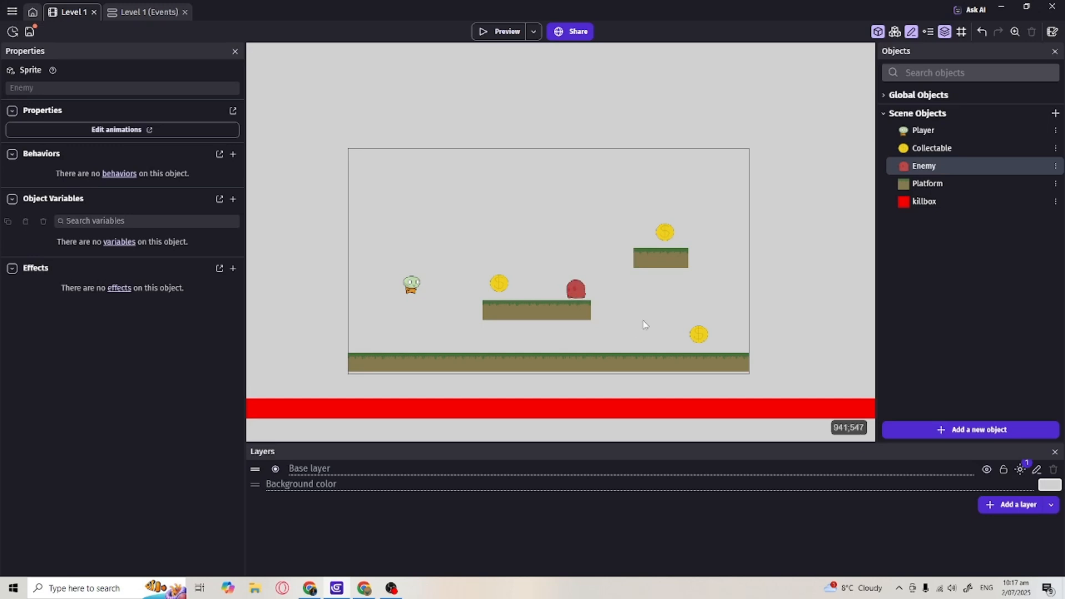
{"action": "left_click", "coordinate": [643, 325]}
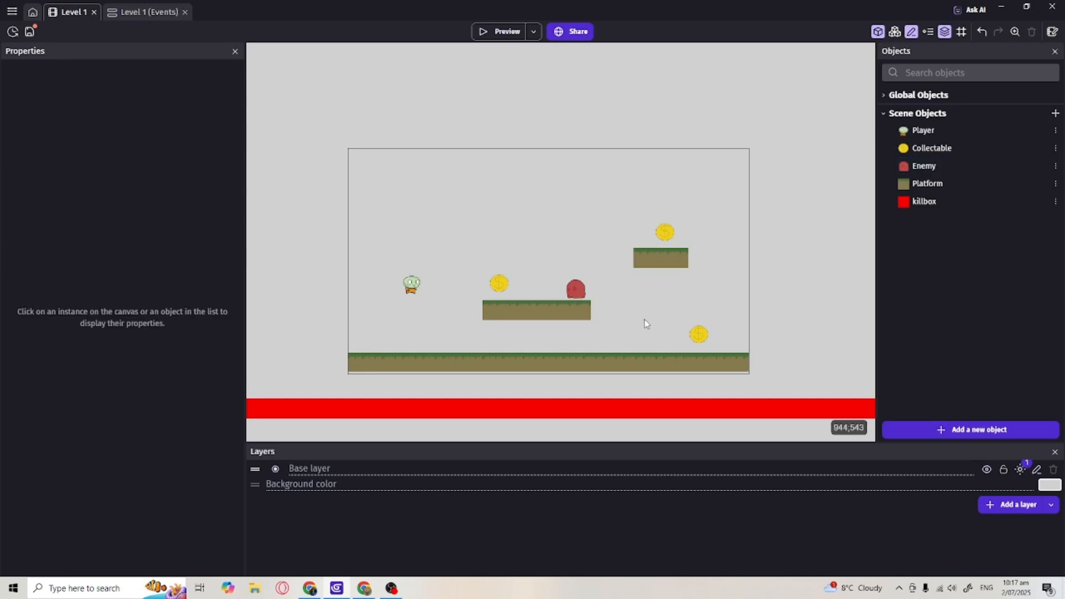
Preview the level to test the Player's walking and its jump height against the middle platform, and close the preview.
{"action": "left_click", "coordinate": [495, 31]}
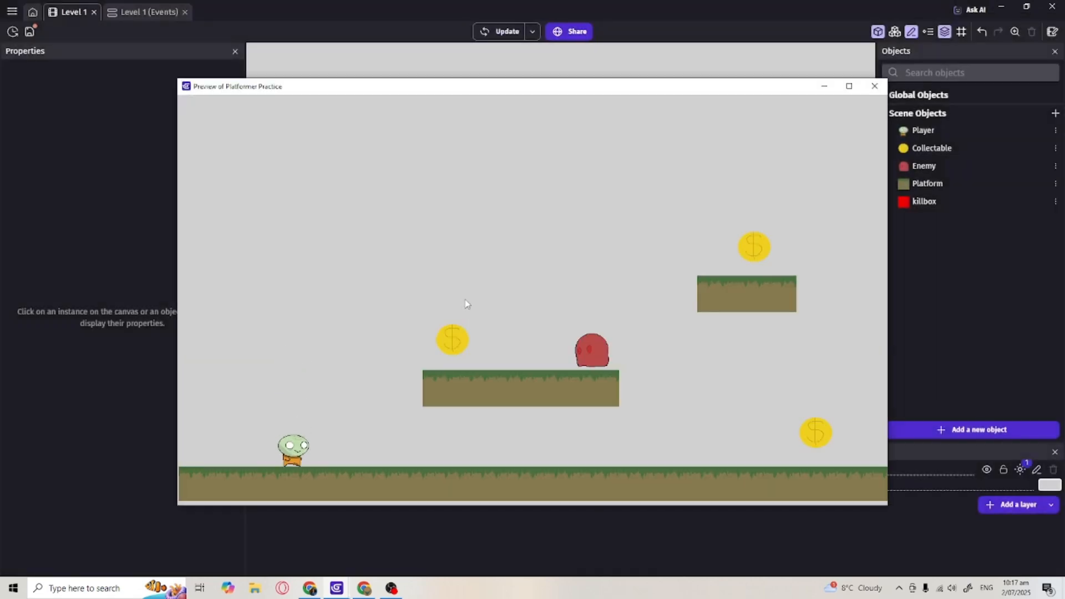
{"action": "key", "text": "Right"}
{"action": "key", "text": "Left"}
{"action": "key", "text": "space"}
{"action": "key", "text": "Right"}
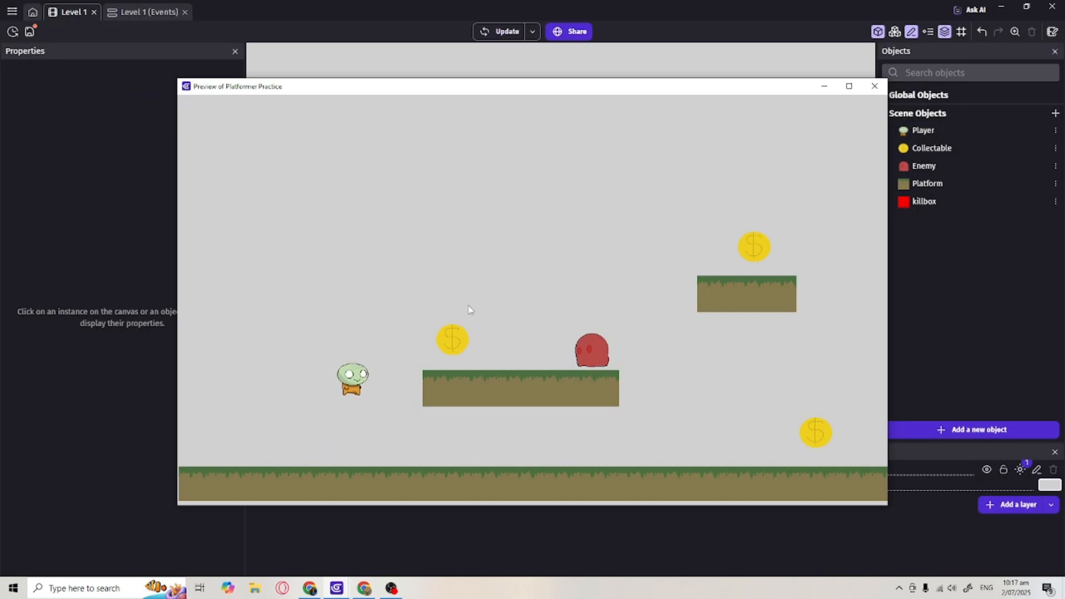
{"action": "key", "text": "Left"}
{"action": "key", "text": "Right"}
{"action": "key", "text": "space"}
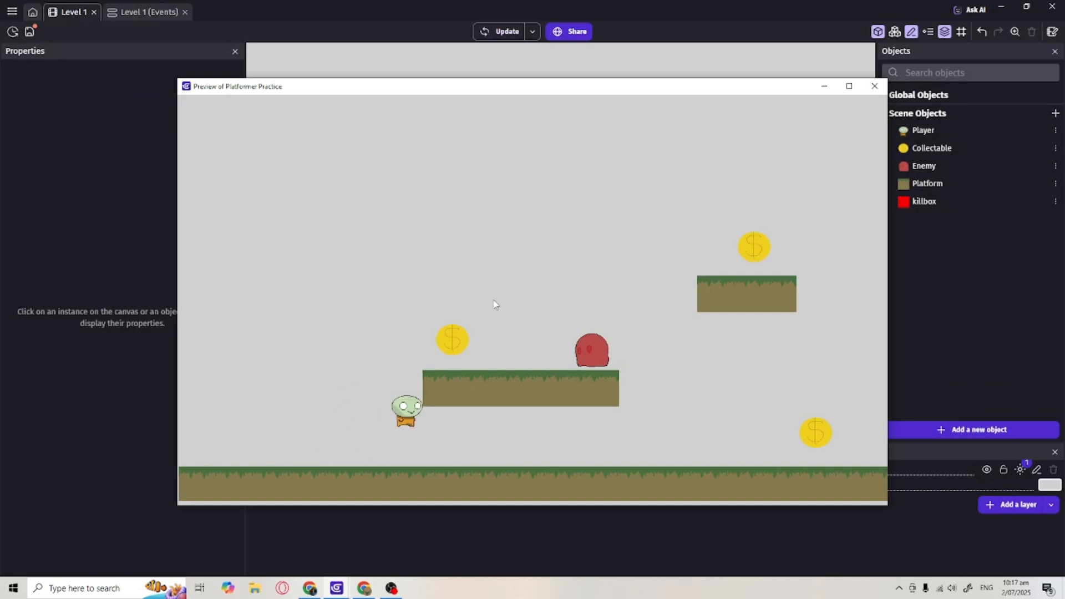
{"action": "key", "text": "Left"}
{"action": "key", "text": "space"}
{"action": "key", "text": "Right"}
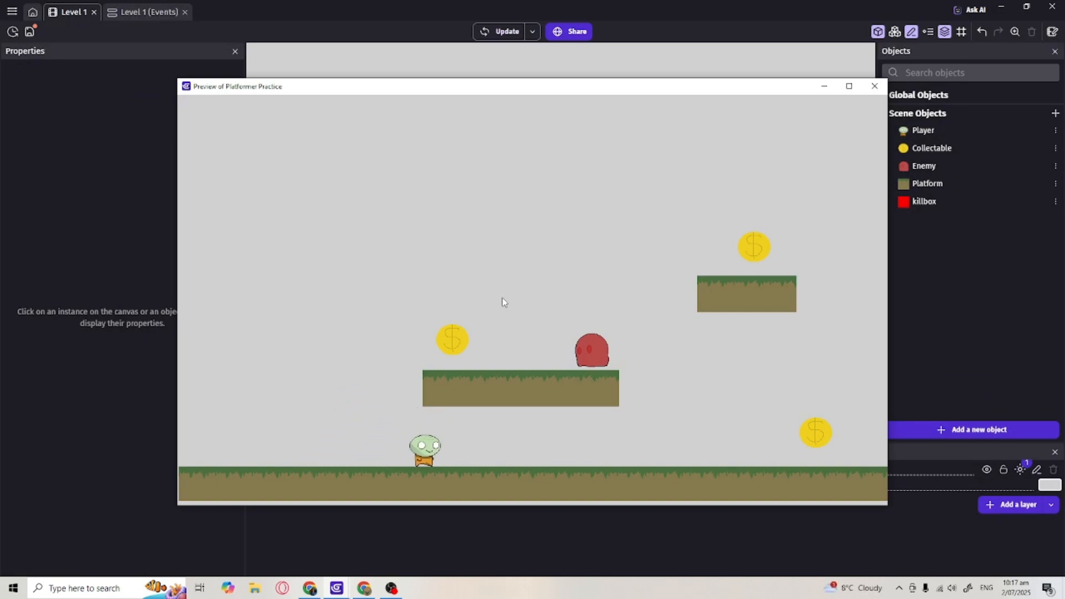
{"action": "key", "text": "Left"}
{"action": "key", "text": "space"}
{"action": "key", "text": "Right"}
{"action": "key", "text": "Left"}
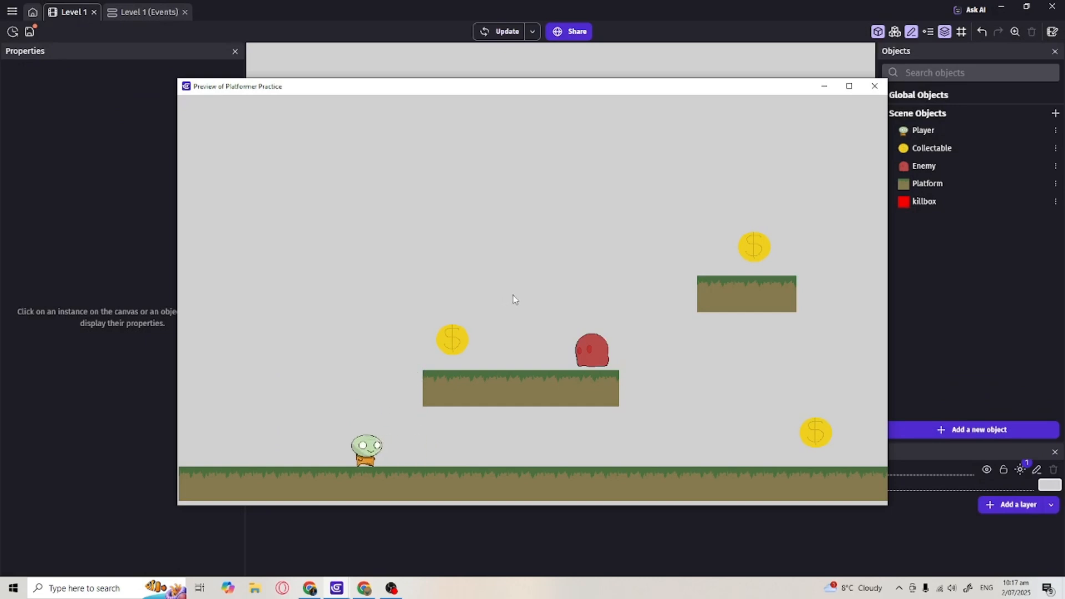
{"action": "key", "text": "space"}
{"action": "key", "text": "Right"}
{"action": "key", "text": "Left"}
{"action": "key", "text": "Right"}
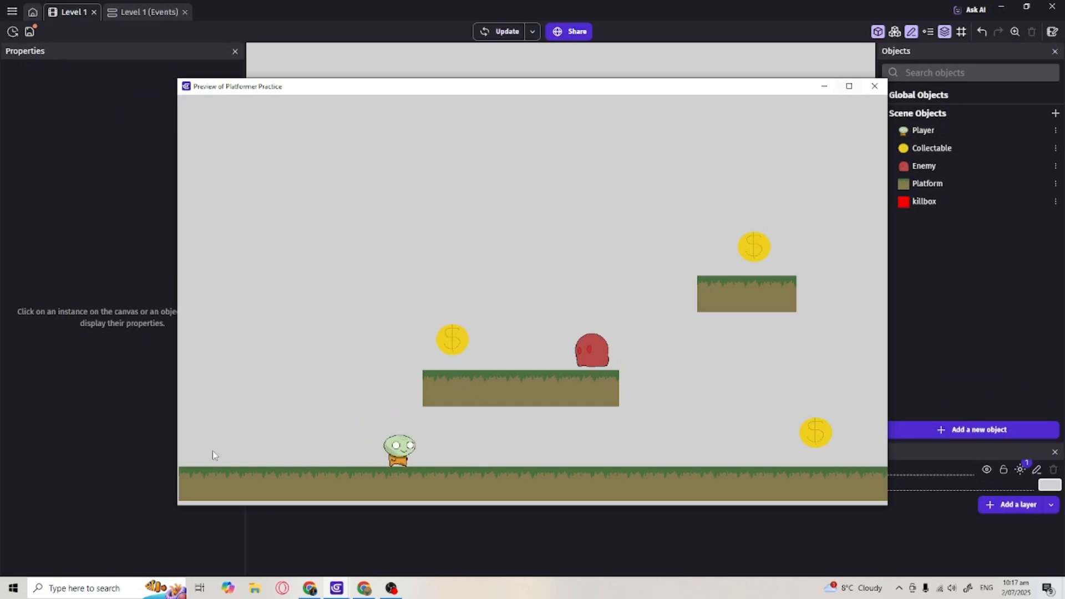
{"action": "key", "text": "Left"}
{"action": "key", "text": "Right"}
{"action": "key", "text": "Left"}
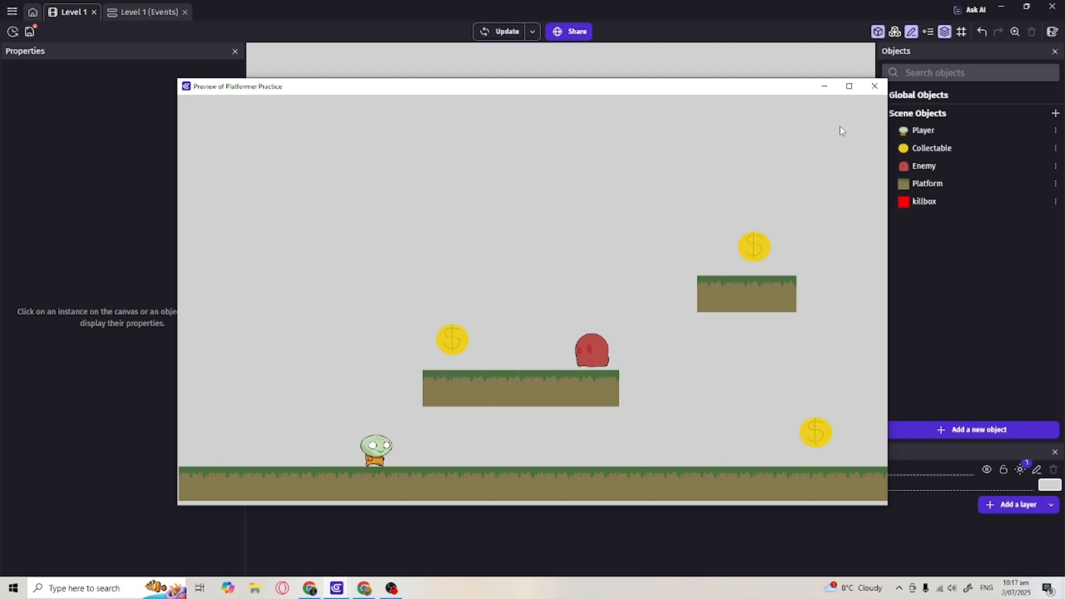
{"action": "left_click", "coordinate": [882, 89]}
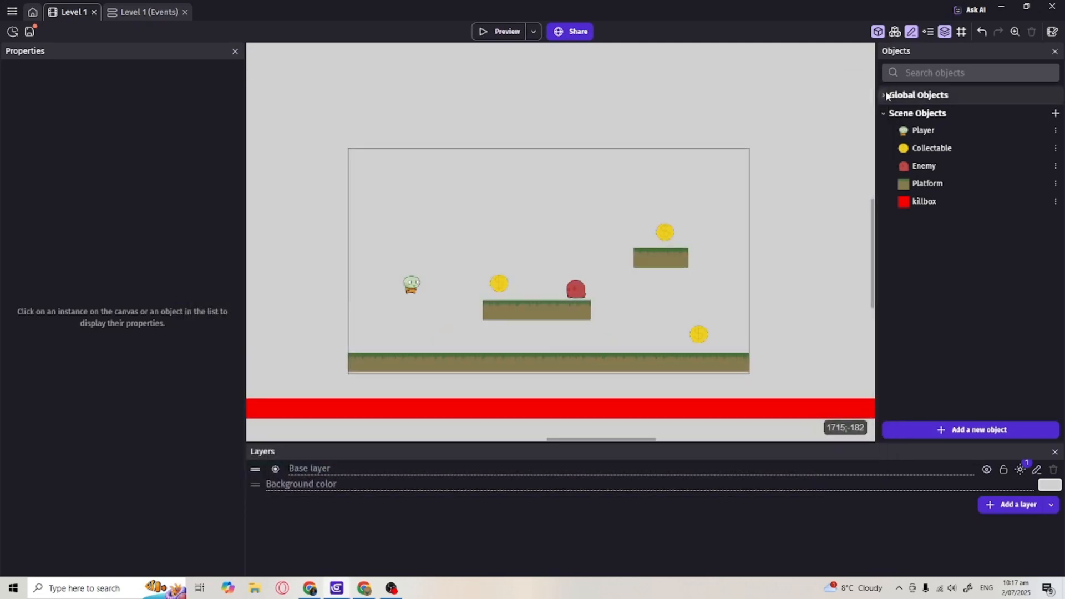
Set the jump speed of the Player's PlatformerObject behavior to 900 and apply the change.
{"action": "double_click", "coordinate": [918, 132]}
{"action": "left_click", "coordinate": [463, 64]}
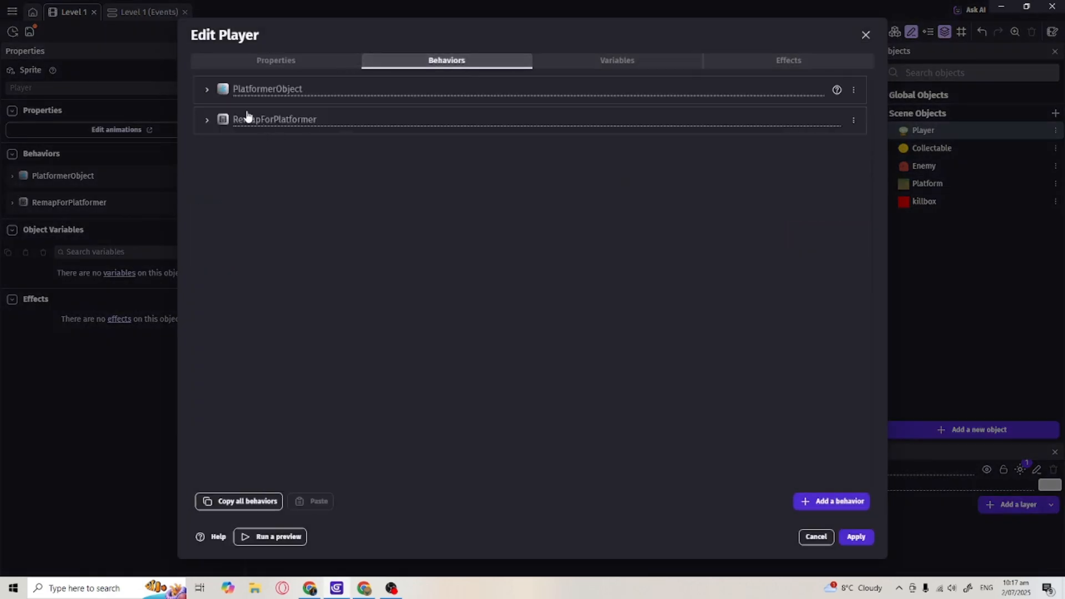
{"action": "left_click", "coordinate": [207, 90]}
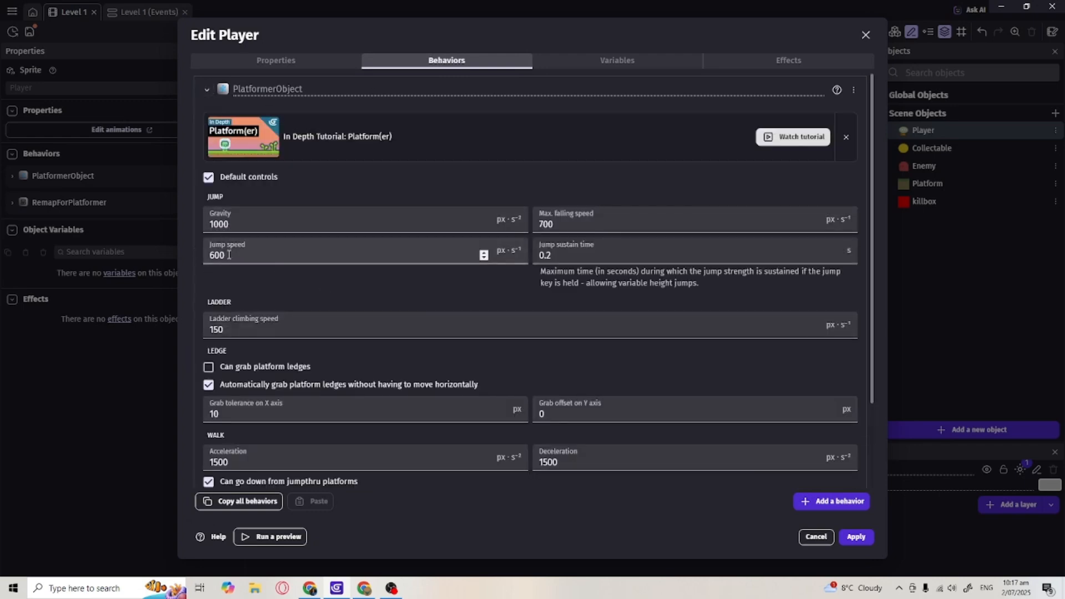
{"action": "left_click_drag", "start_coordinate": [217, 254], "coordinate": [202, 255]}
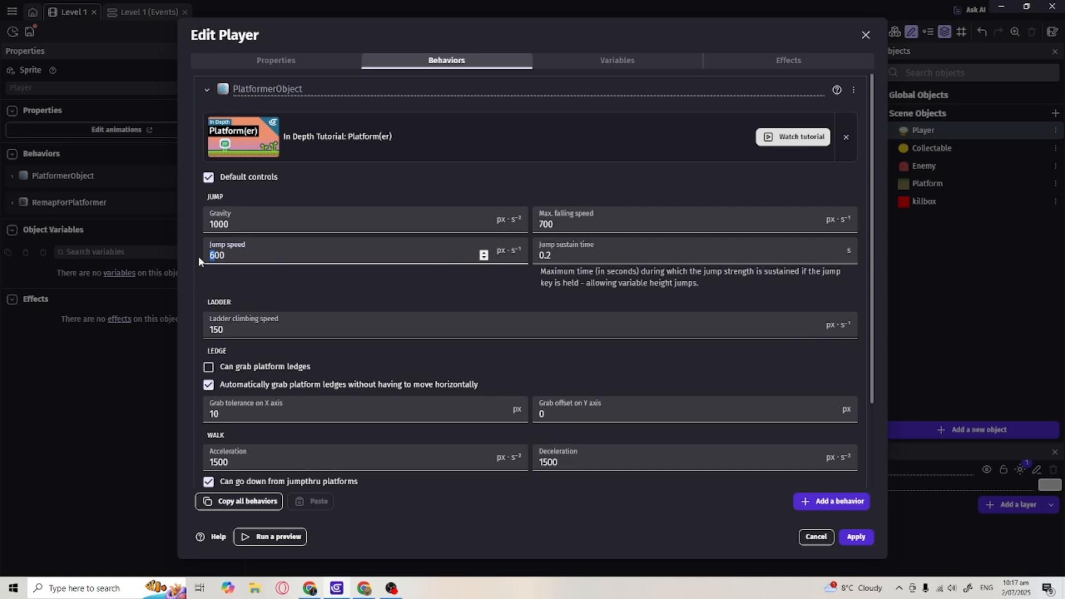
{"action": "left_click", "coordinate": [847, 541]}
Preview the level to test the Player's jumps onto the middle and upper platforms in both directions, and close the preview.
{"action": "left_click", "coordinate": [504, 29]}
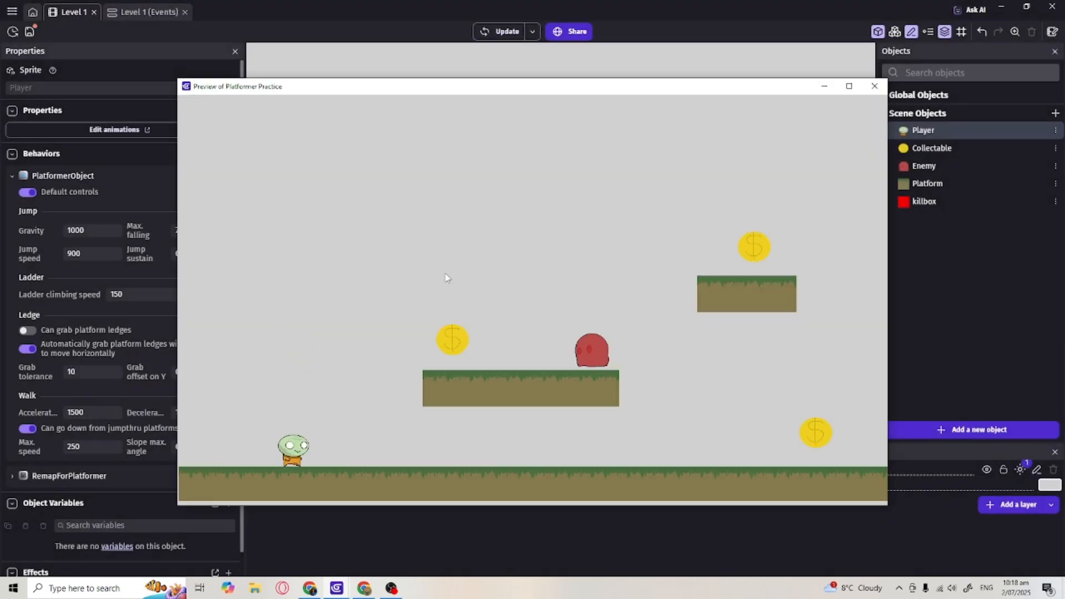
{"action": "key", "text": "Right"}
{"action": "key", "text": "space"}
{"action": "key", "text": "Right"}
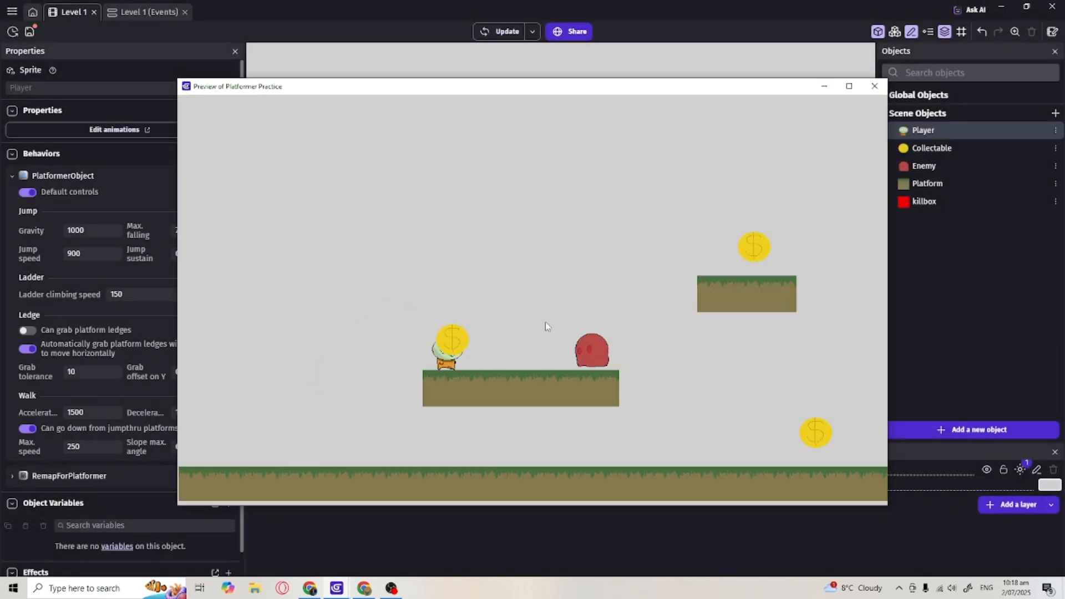
{"action": "key", "text": "space"}
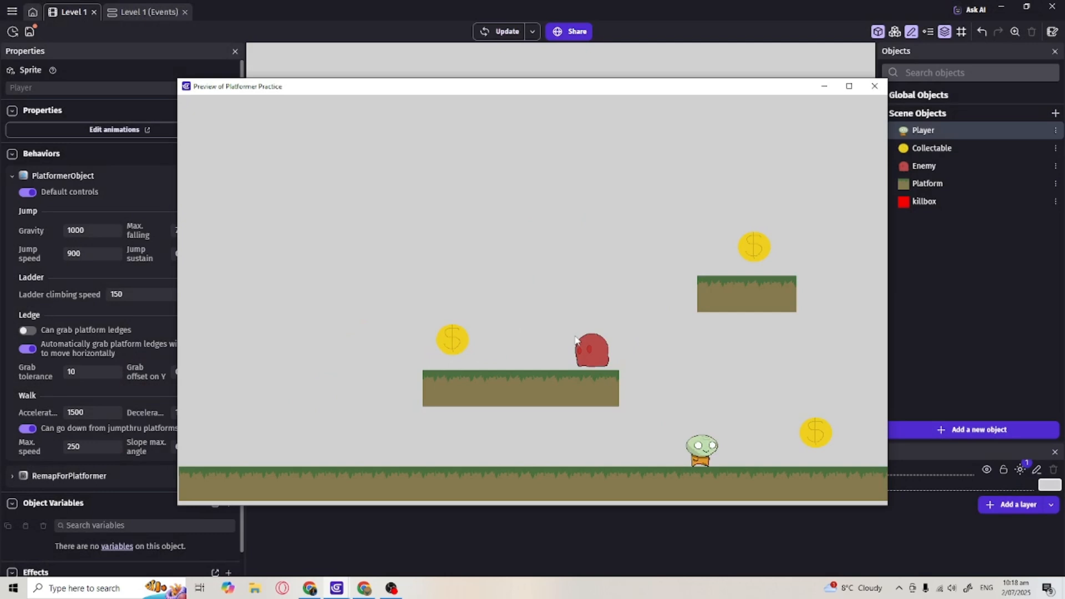
{"action": "key", "text": "Left"}
{"action": "key", "text": "space"}
{"action": "key", "text": "space"}
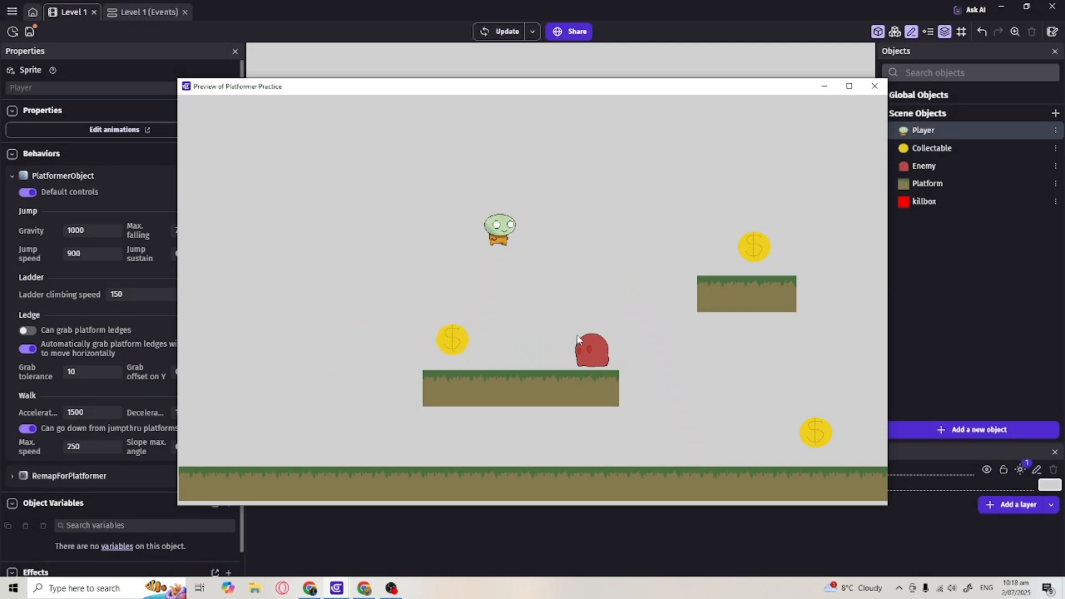
{"action": "key", "text": "Right"}
{"action": "key", "text": "Left"}
{"action": "key", "text": "space"}
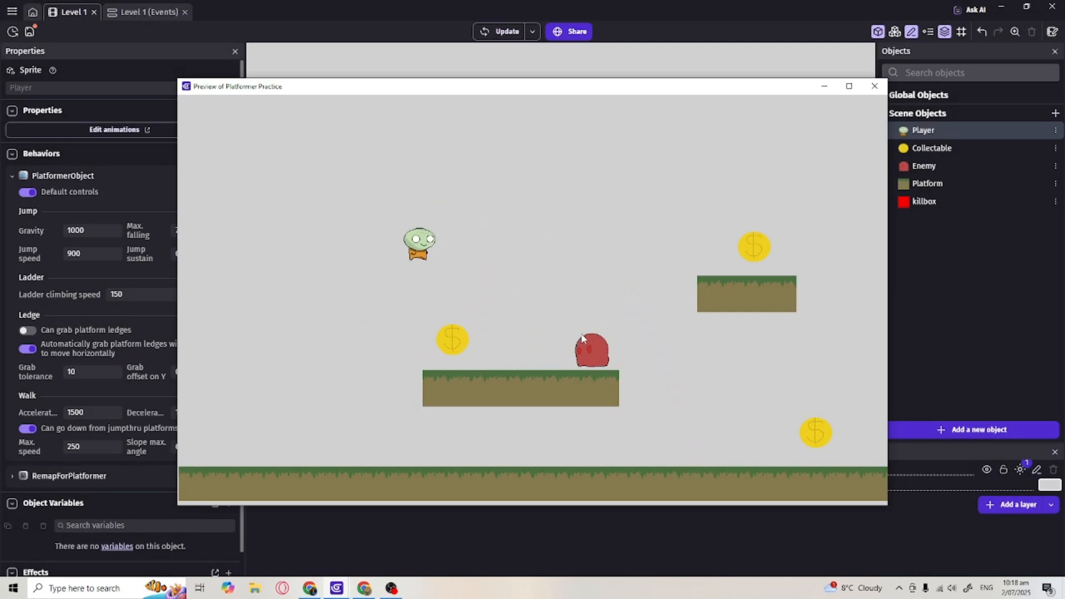
{"action": "key", "text": "Right"}
{"action": "key", "text": "space"}
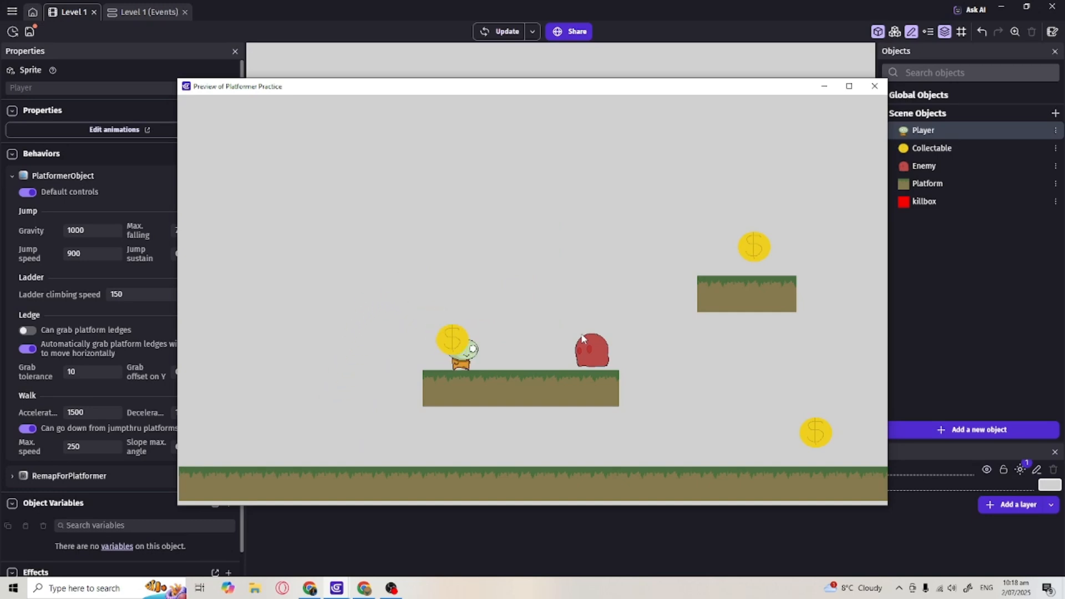
{"action": "key", "text": "space"}
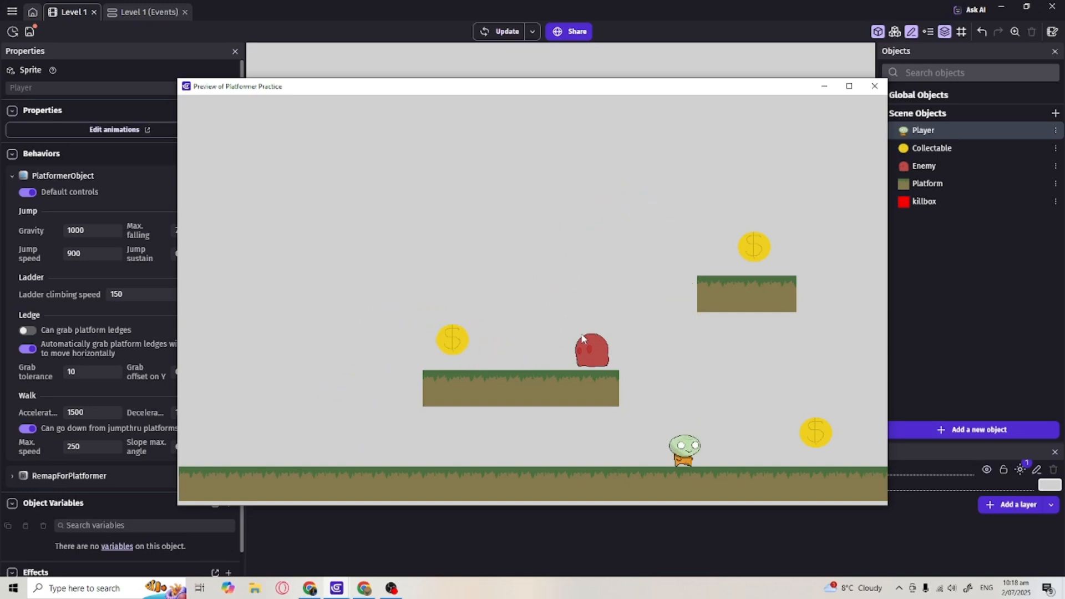
{"action": "key", "text": "space"}
{"action": "key", "text": "Left"}
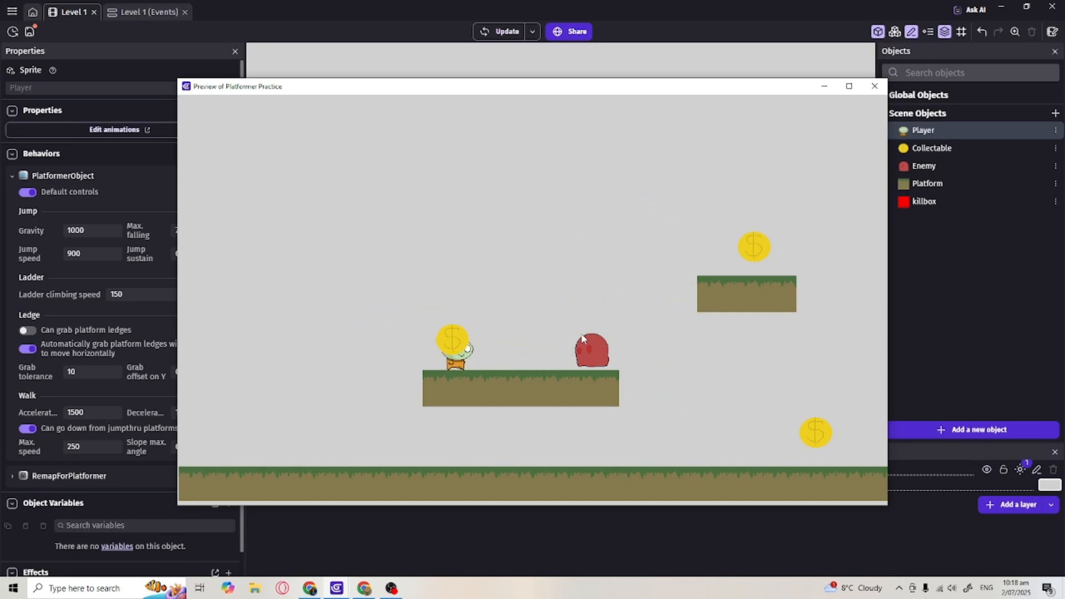
{"action": "key", "text": "Right"}
{"action": "key", "text": "space"}
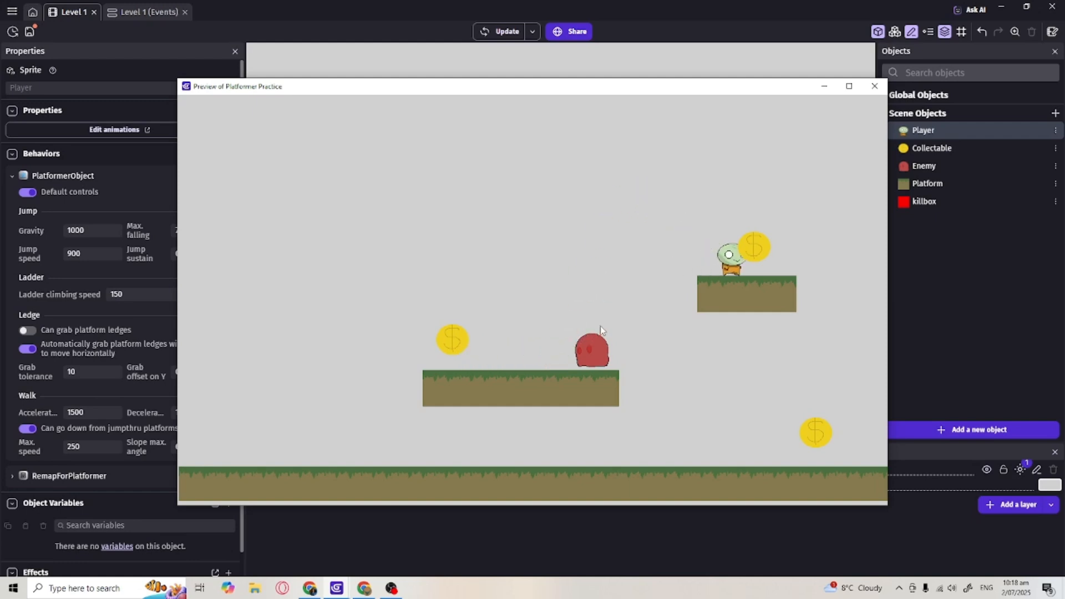
{"action": "key", "text": "Left"}
{"action": "key", "text": "space"}
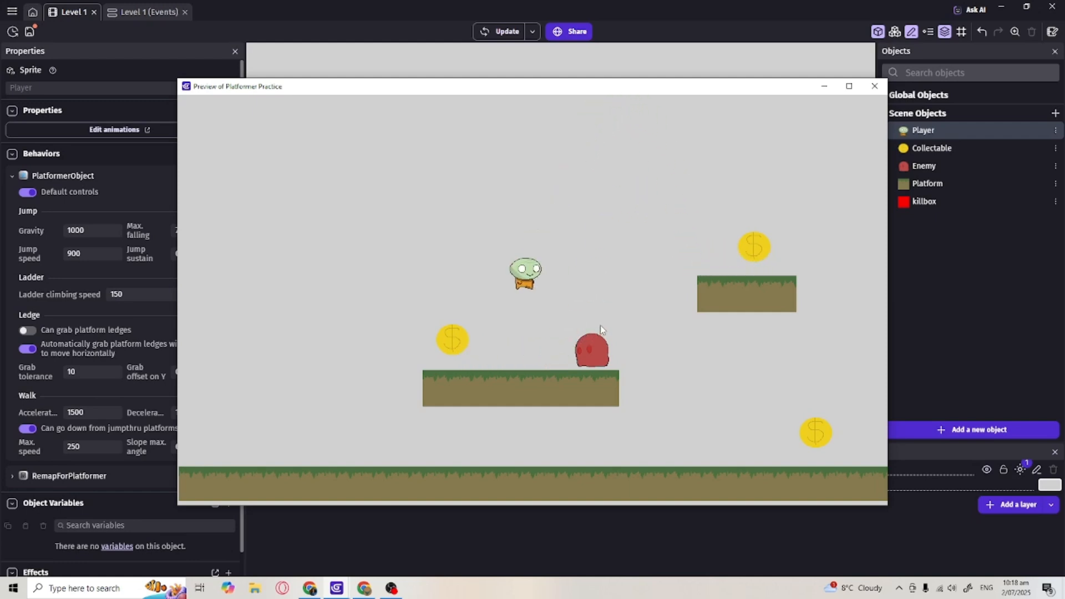
{"action": "left_click", "coordinate": [876, 84]}
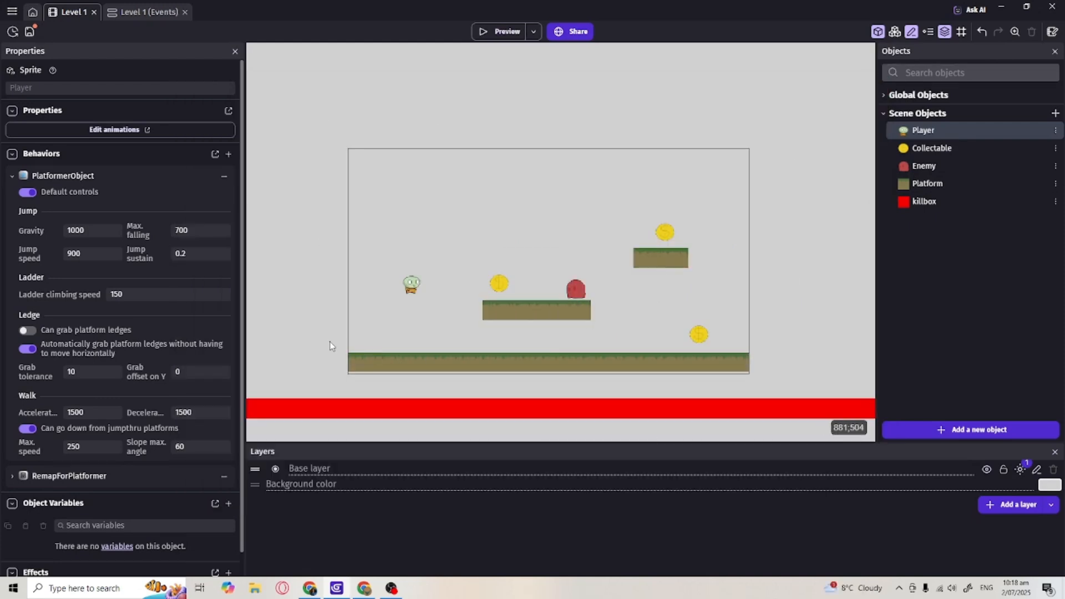
Add a new event to the Level 1 events and choose Key pressed as its condition.
{"action": "left_click", "coordinate": [136, 16]}
{"action": "left_click", "coordinate": [525, 119]}
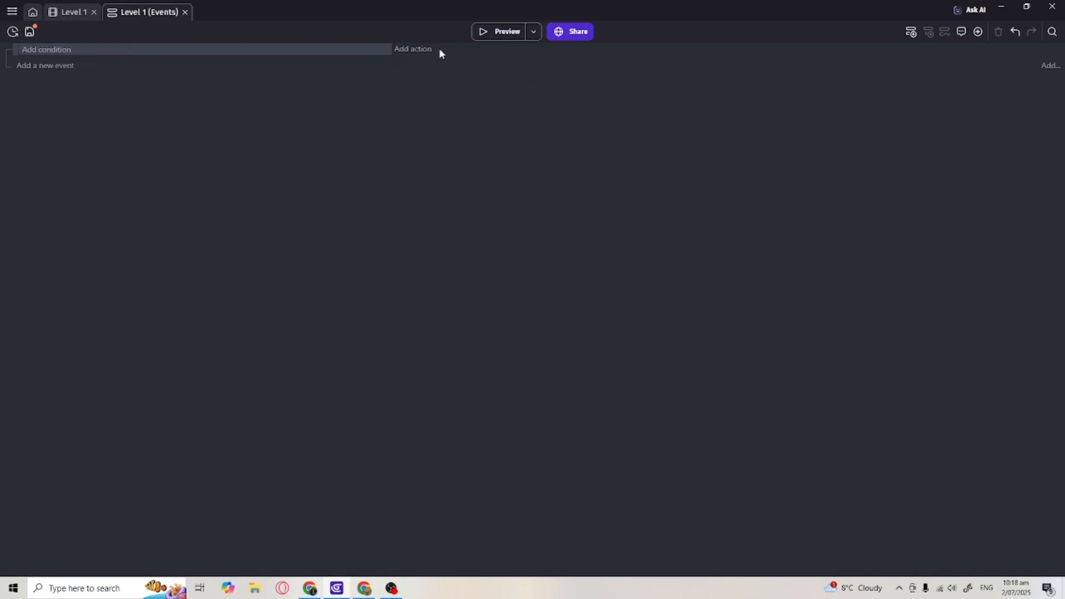
{"action": "left_click", "coordinate": [56, 51]}
{"action": "type", "text": "press"}
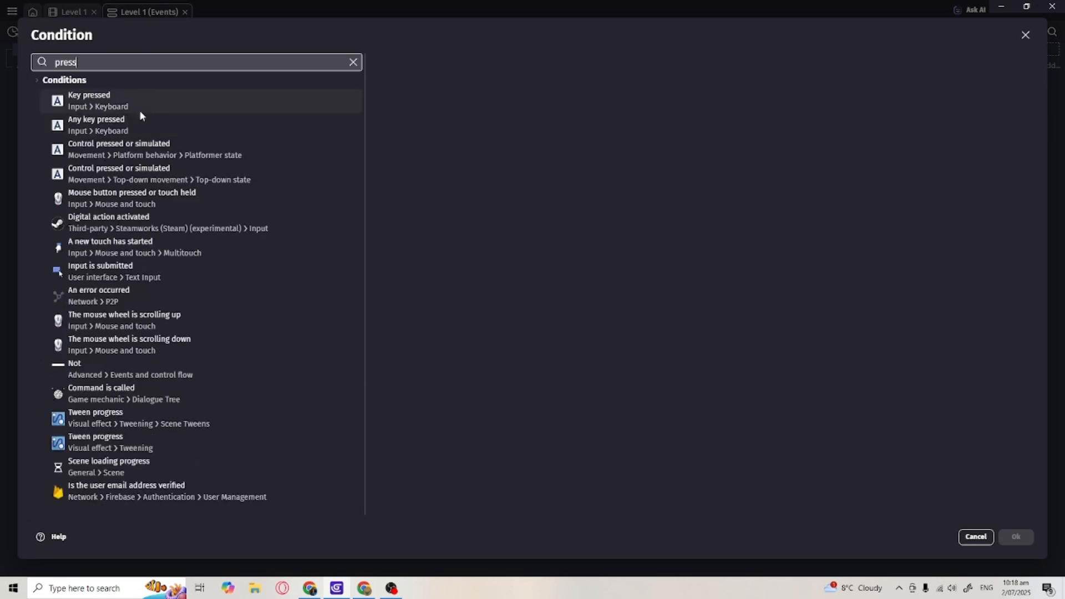
{"action": "left_click", "coordinate": [97, 100]}
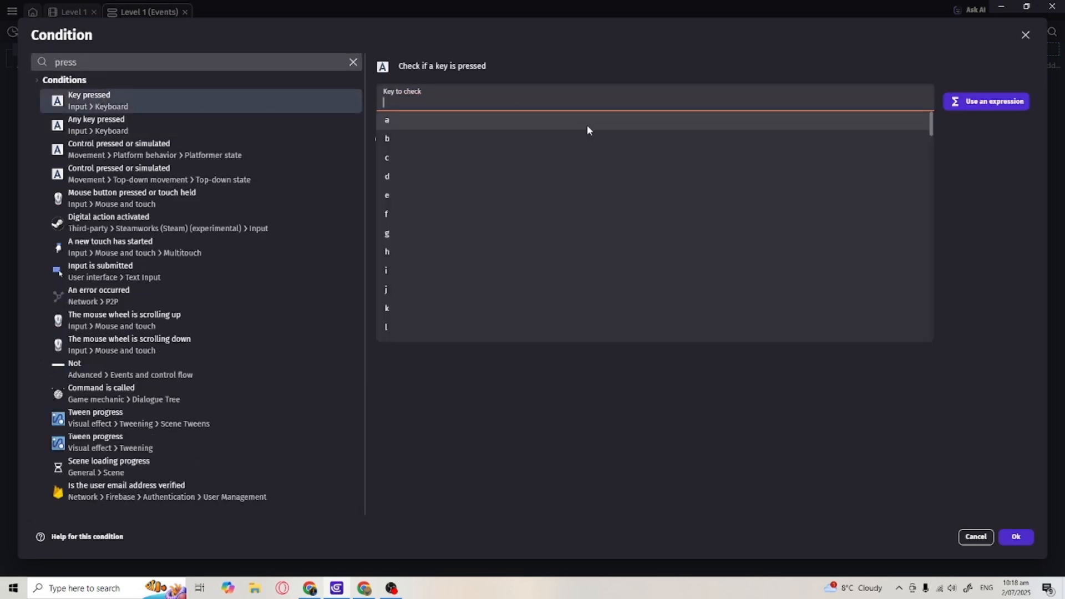
{"action": "type", "text": "d"}
{"action": "left_click", "coordinate": [390, 128]}
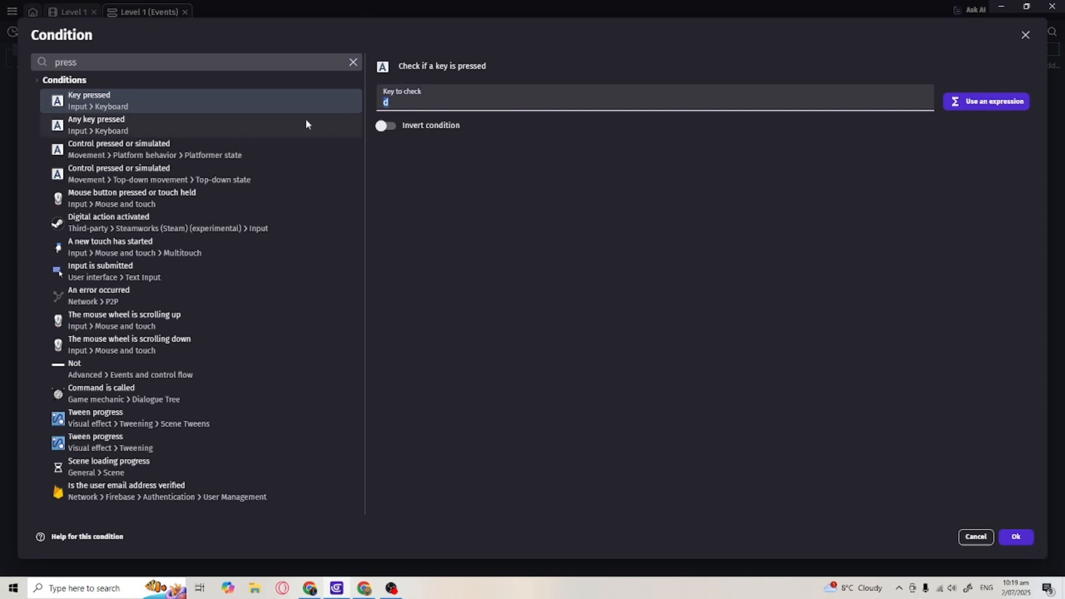
{"action": "key", "text": "BackSpace"}
{"action": "type", "text": "left"}
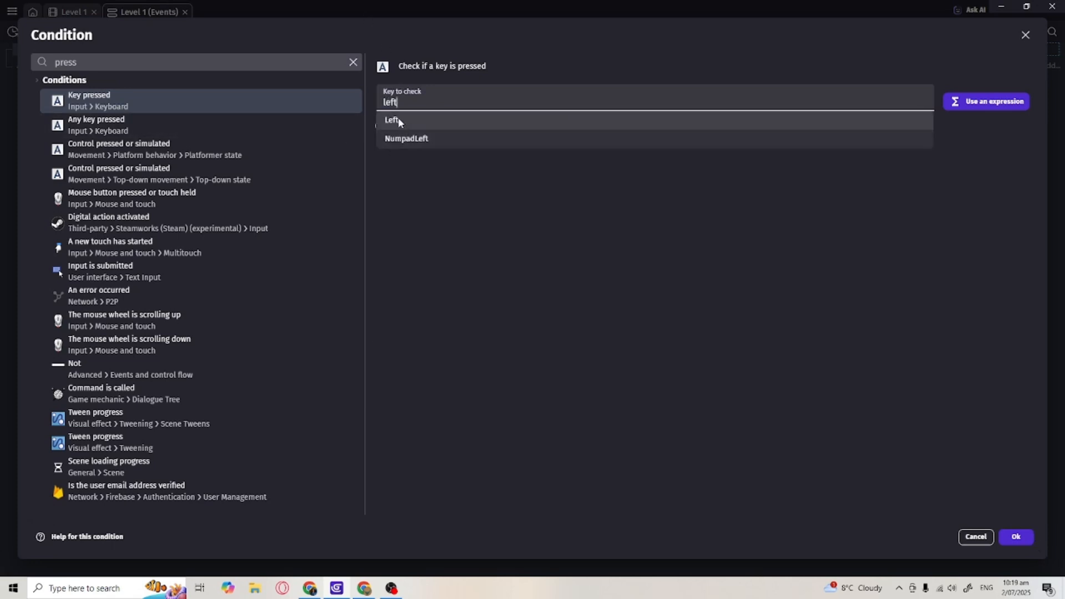
{"action": "left_click", "coordinate": [397, 118]}
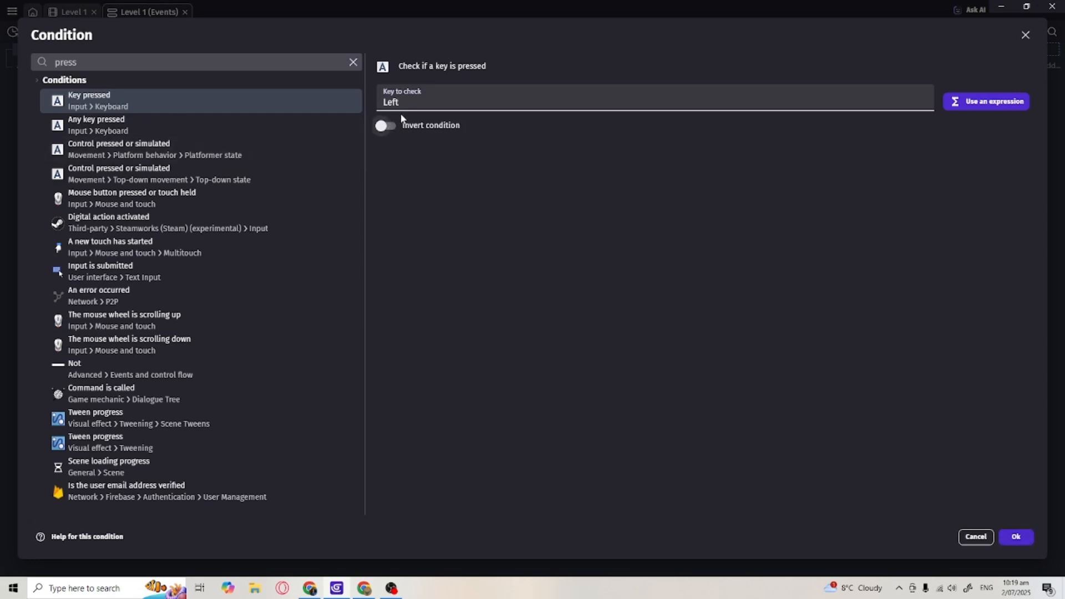
Set the condition's key to check to Right and confirm the condition.
{"action": "left_click_drag", "start_coordinate": [400, 103], "coordinate": [300, 109]}
{"action": "type", "text": "right"}
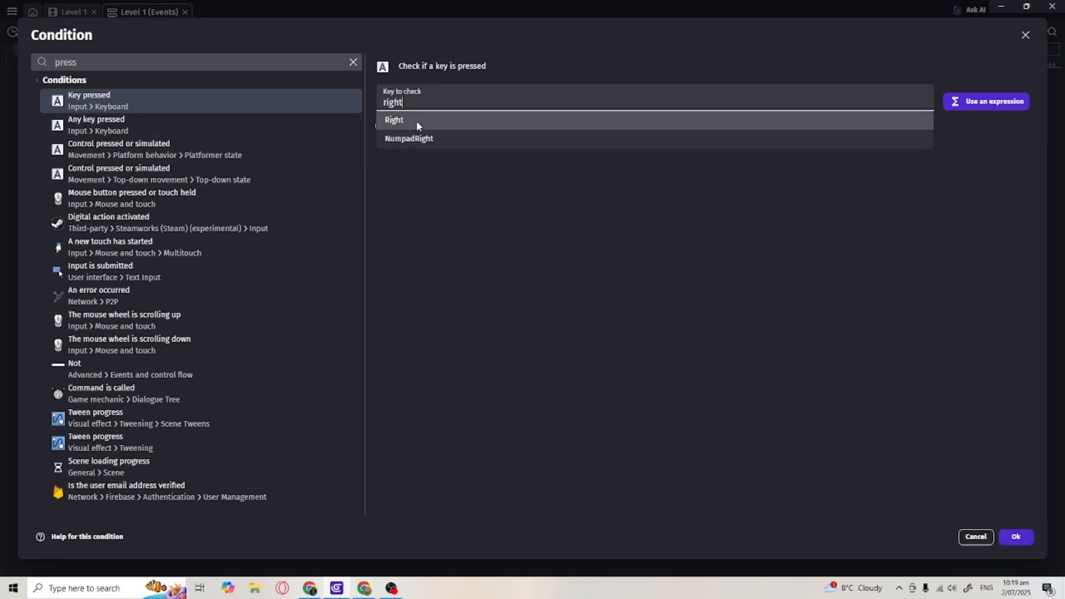
{"action": "left_click", "coordinate": [417, 121]}
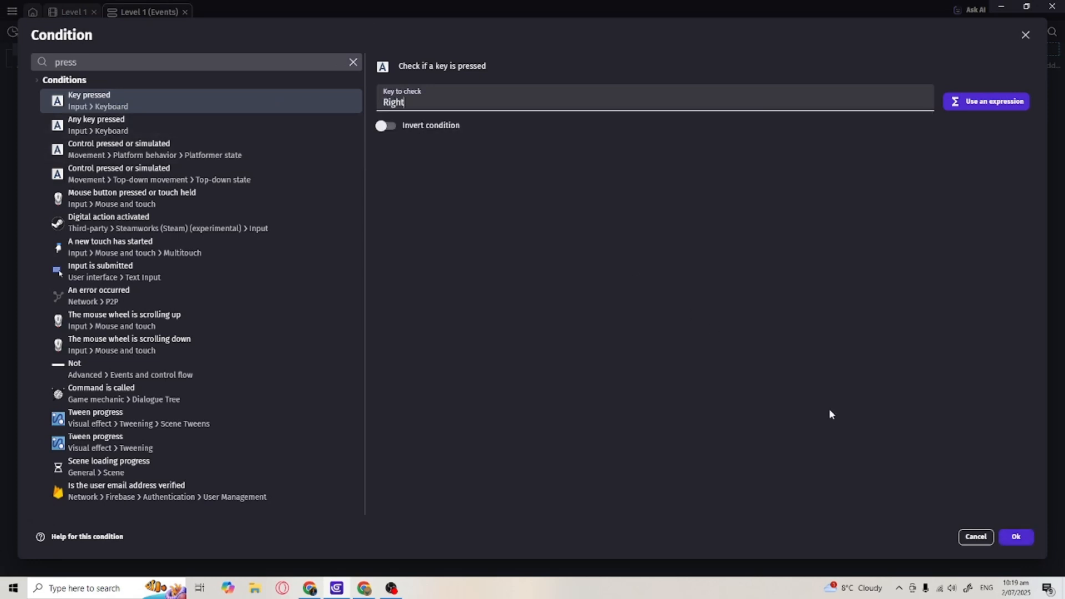
{"action": "left_click", "coordinate": [1008, 538]}
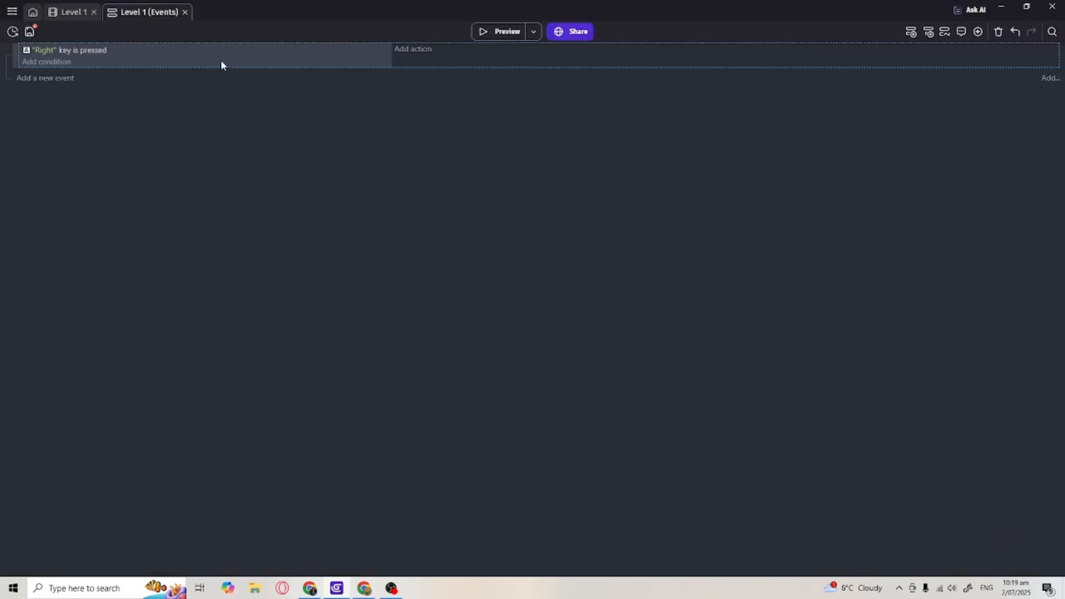
Add a Flip the object horizontally action for Player to the Right key event, with flipping left at No.
{"action": "left_click", "coordinate": [415, 50]}
{"action": "type", "text": "filp"}
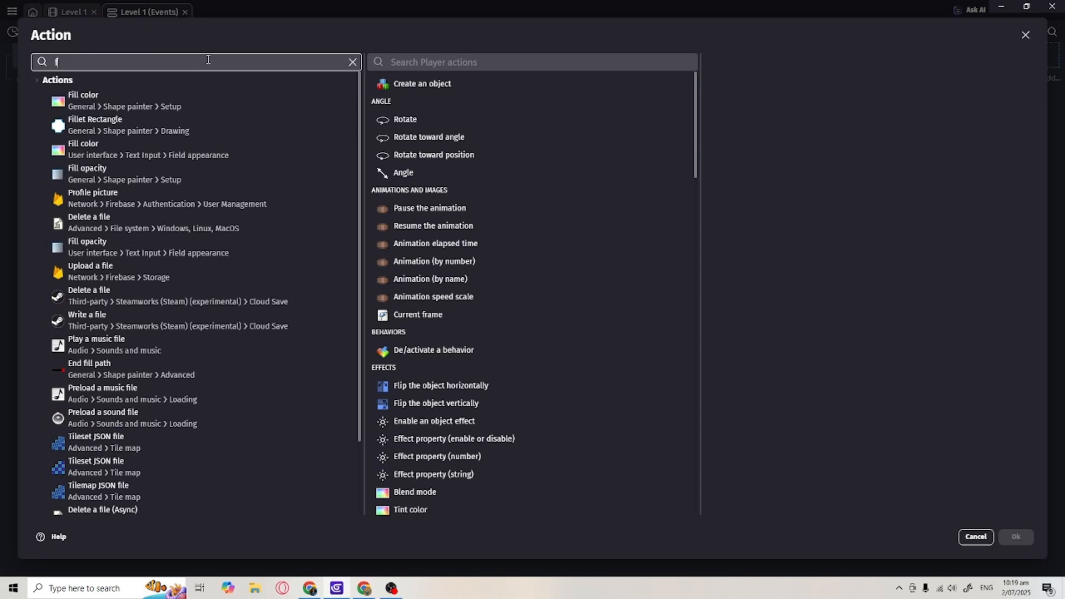
{"action": "key", "text": "BackSpace"}
{"action": "type", "text": "hor"}
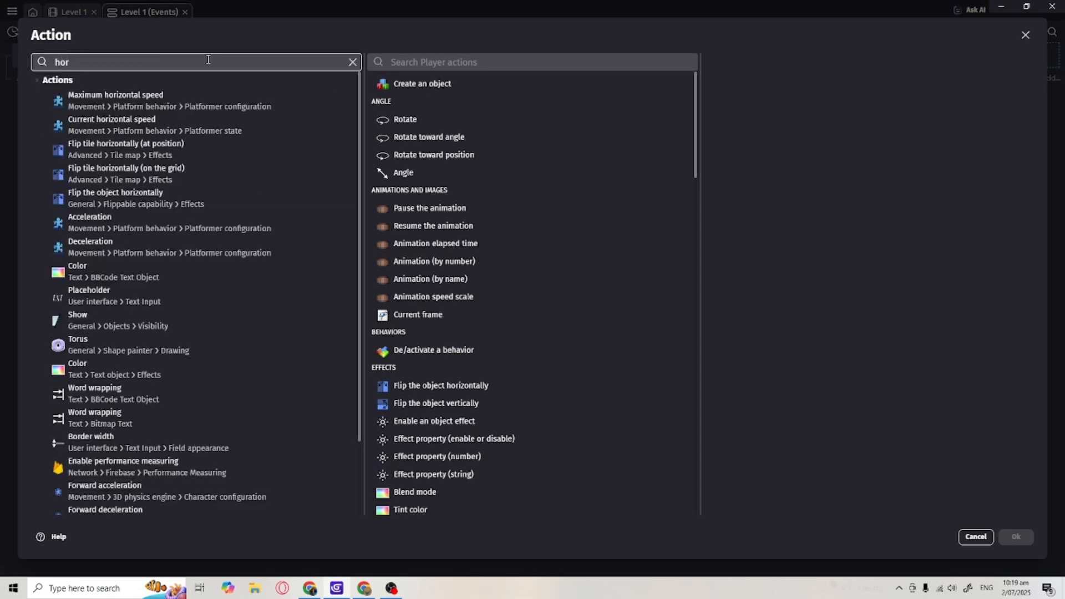
{"action": "type", "text": "izon"}
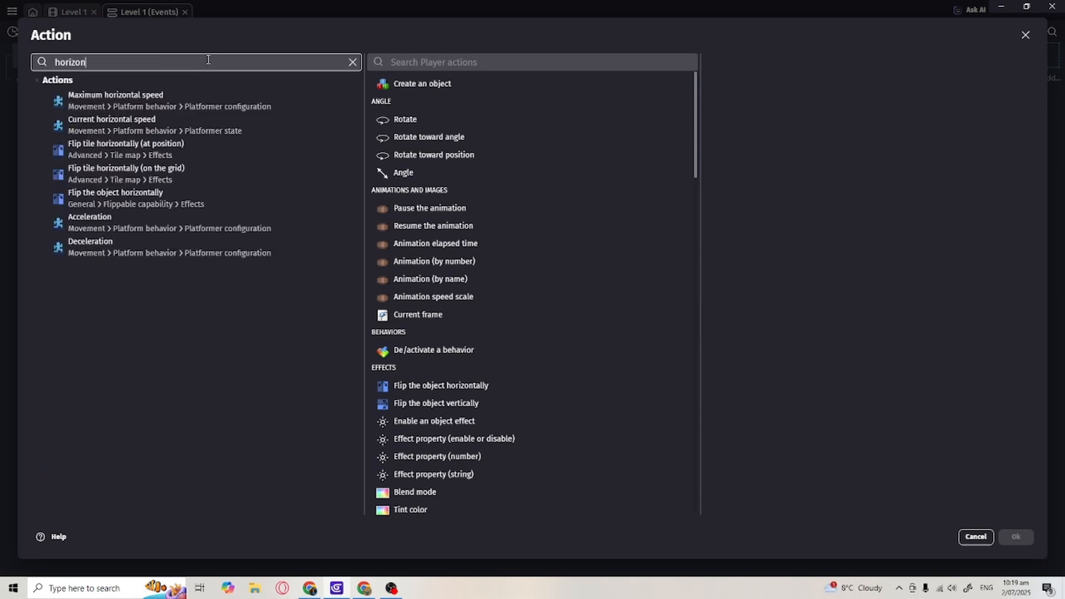
{"action": "left_click", "coordinate": [104, 201]}
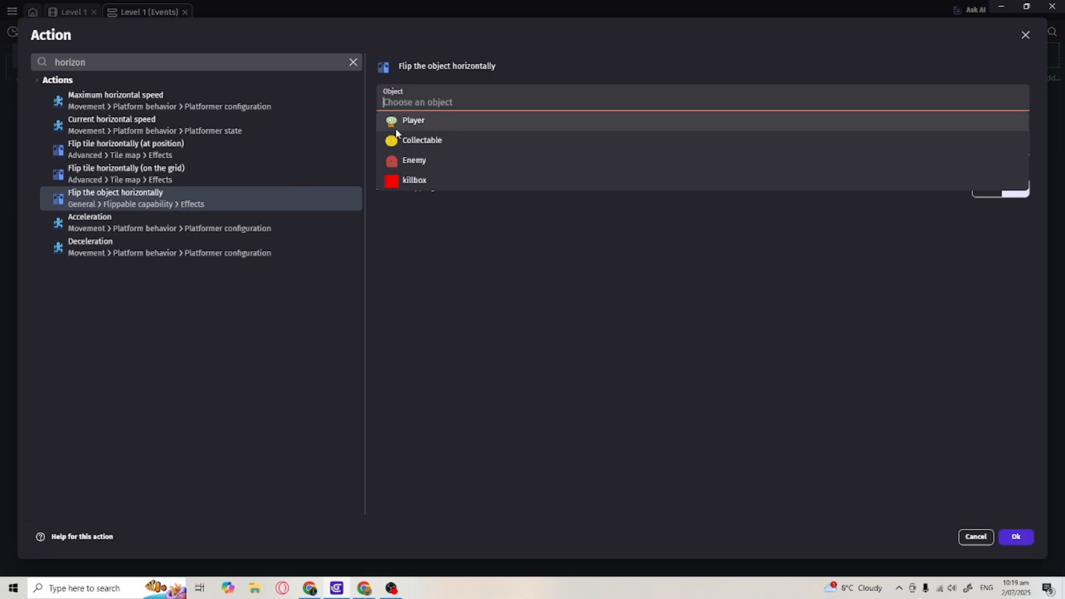
{"action": "left_click", "coordinate": [413, 121]}
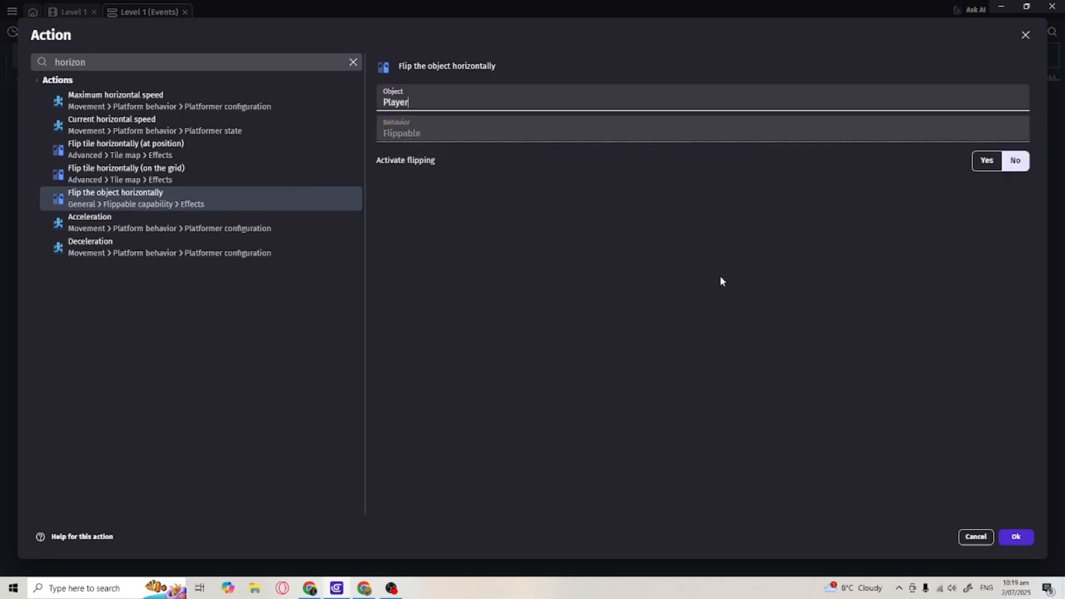
{"action": "left_click", "coordinate": [1017, 537]}
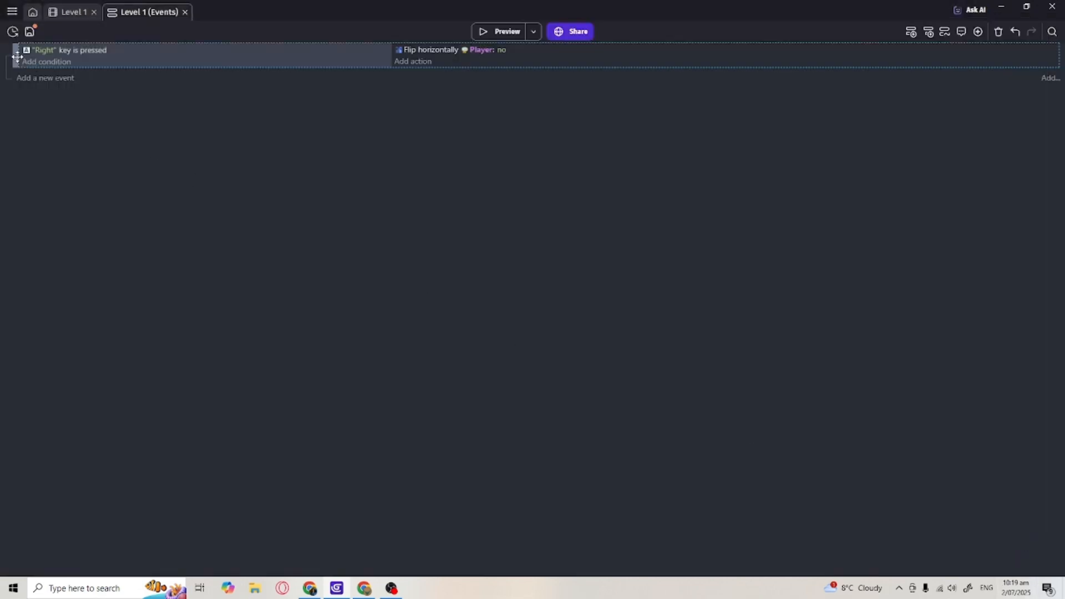
Duplicate the Right key event and change the copy to the Left key with the Player's horizontal flip set to yes.
{"action": "key", "text": "ctrl+c"}
{"action": "key", "text": "ctrl+v"}
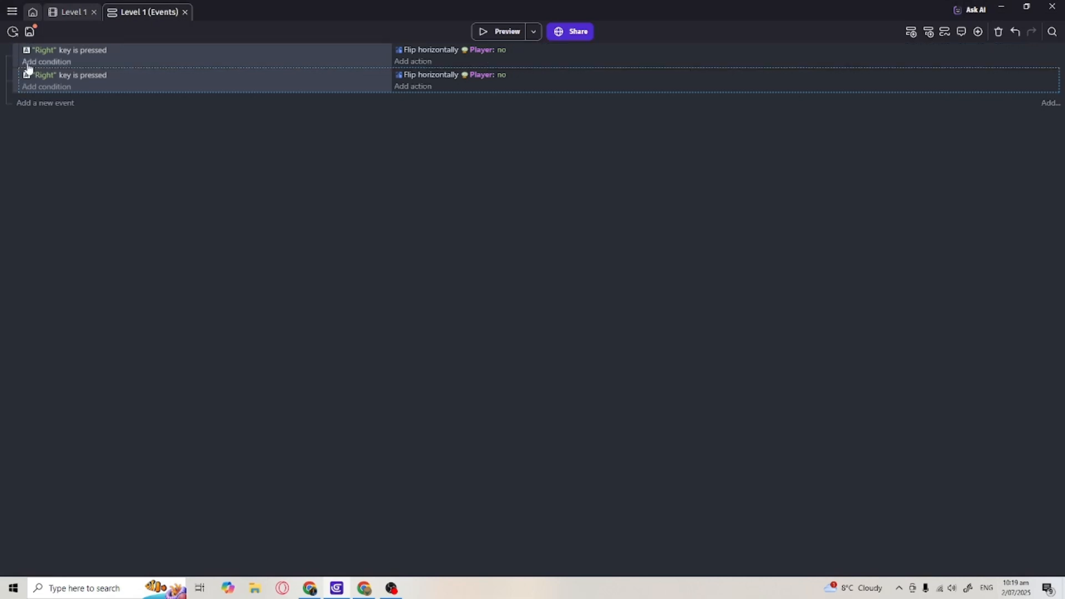
{"action": "left_click", "coordinate": [43, 75]}
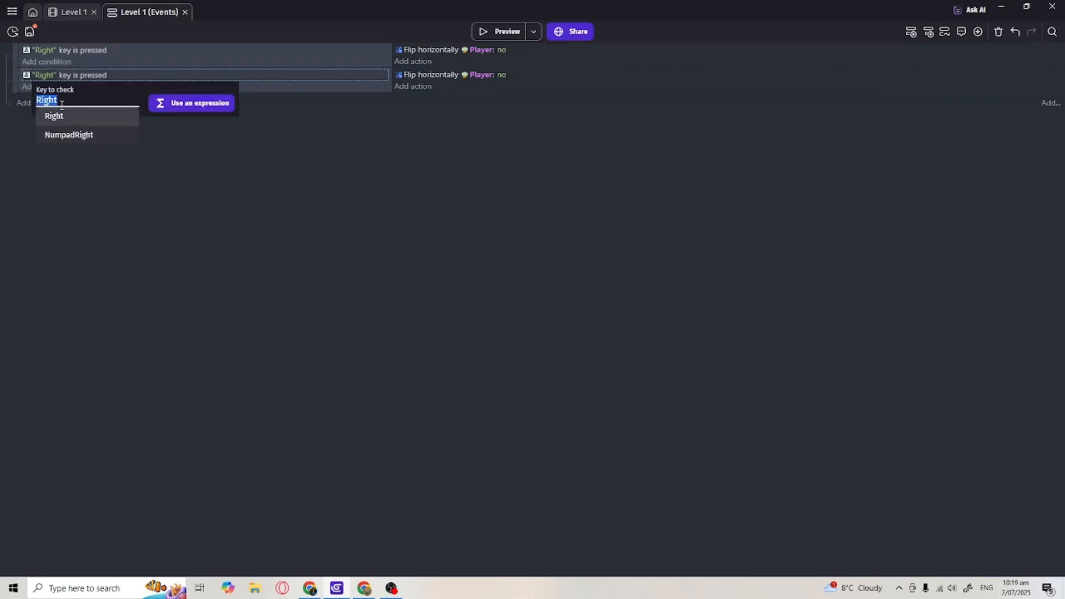
{"action": "type", "text": "left"}
{"action": "left_click", "coordinate": [53, 121]}
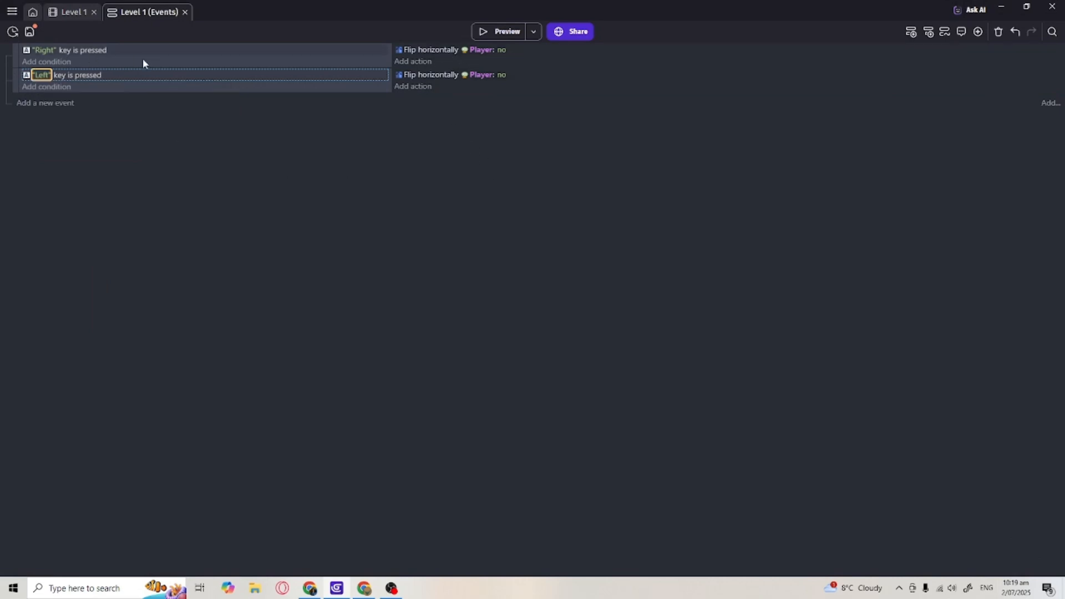
{"action": "left_click", "coordinate": [506, 74]}
{"action": "left_click", "coordinate": [563, 105]}
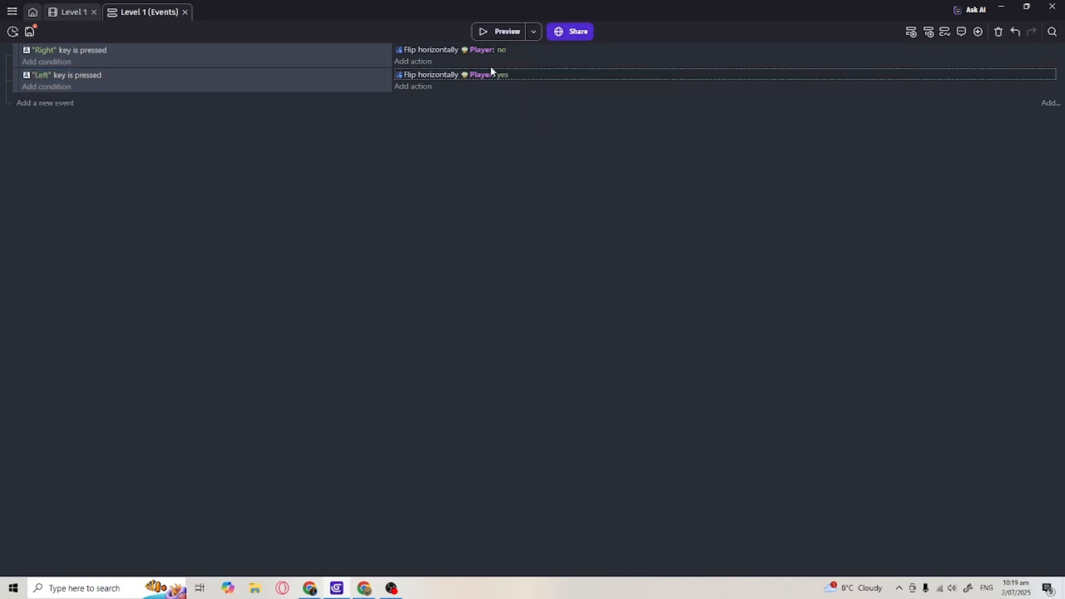
Preview the level and walk the Player right and left repeatedly to test the sprite's horizontal flipping.
{"action": "left_click", "coordinate": [499, 32]}
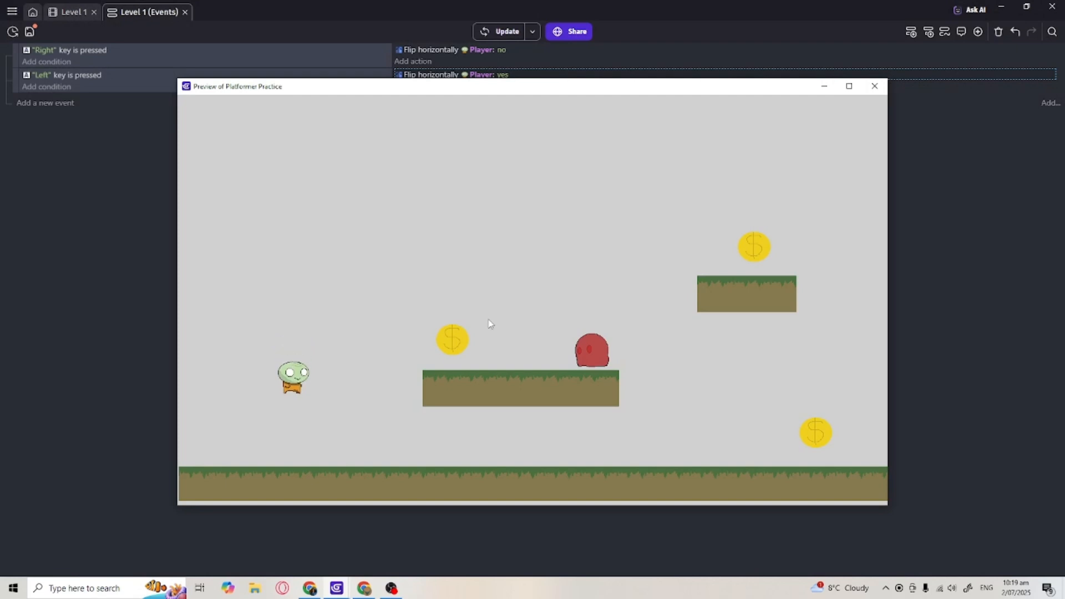
{"action": "key", "text": "Right"}
{"action": "key", "text": "Left"}
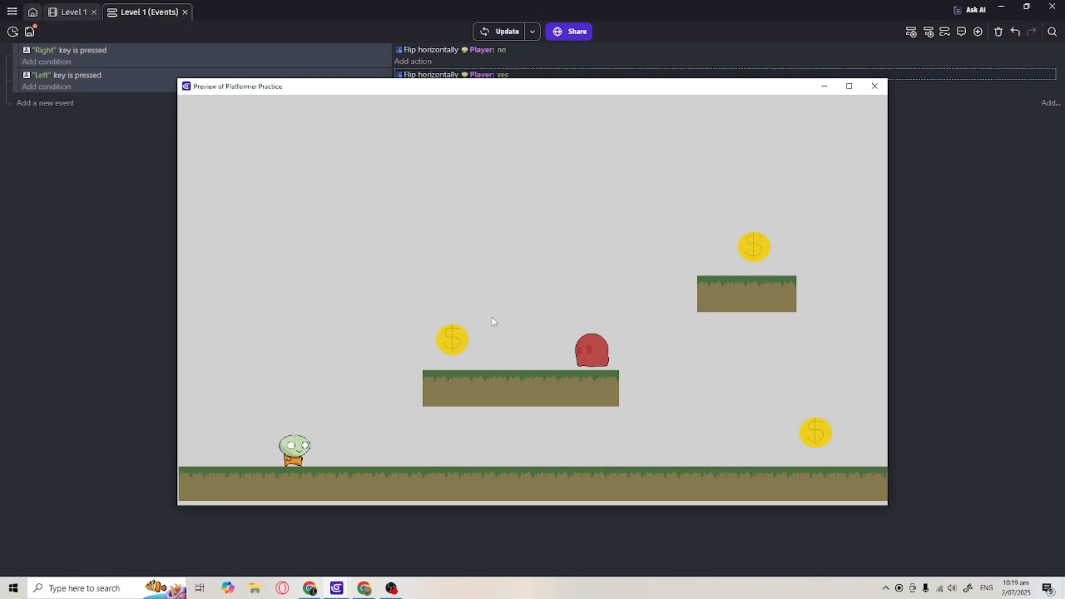
{"action": "key", "text": "Right"}
{"action": "key", "text": "Left"}
{"action": "key", "text": "Right"}
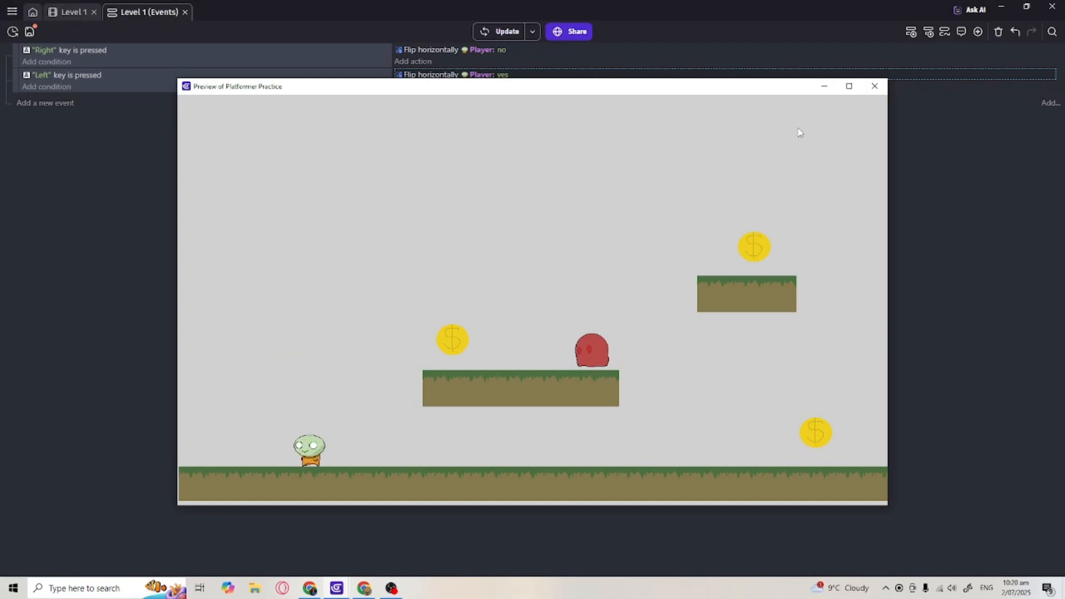
{"action": "key", "text": "Left"}
{"action": "key", "text": "Right"}
{"action": "key", "text": "Left"}
{"action": "key", "text": "Right"}
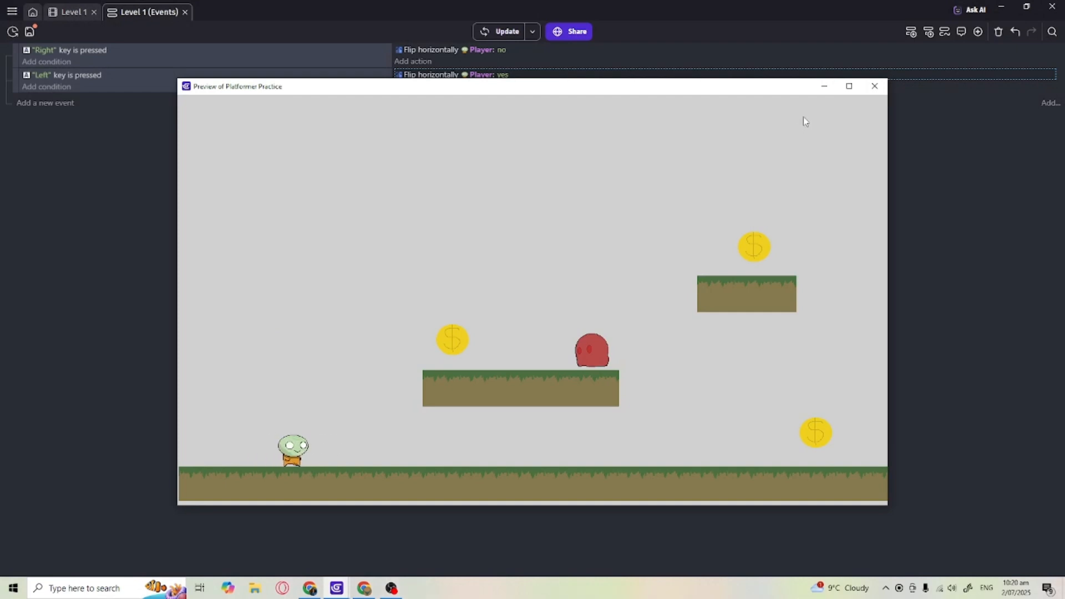
{"action": "key", "text": "Right"}
{"action": "key", "text": "Left"}
{"action": "key", "text": "Right"}
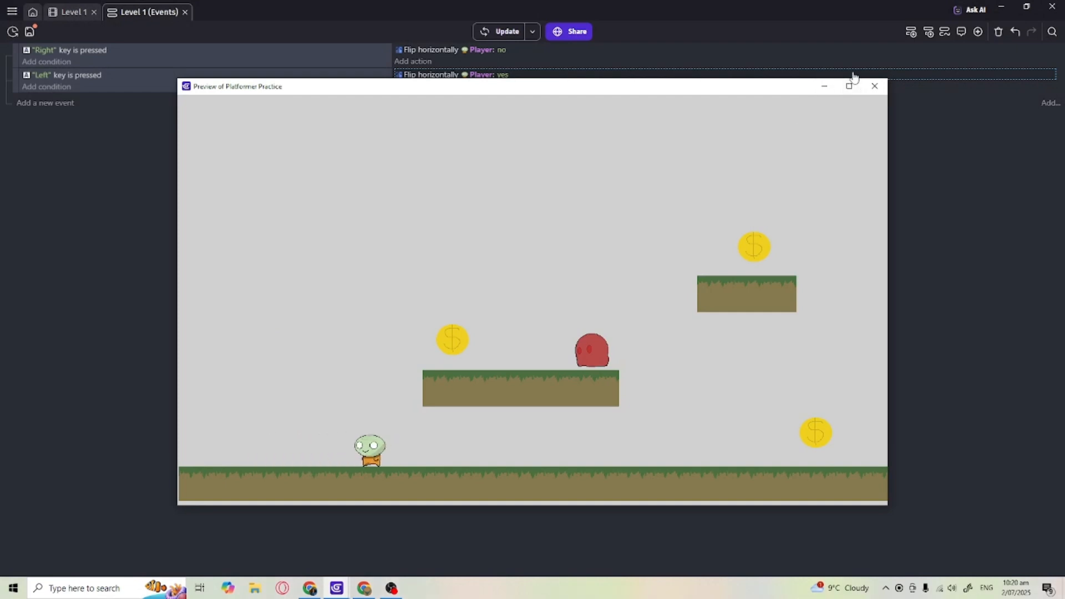
Walk the Player left and right in the running preview to recheck the sprite flipping, and close the preview.
{"action": "key", "text": "Left"}
{"action": "key", "text": "Right"}
{"action": "key", "text": "Left"}
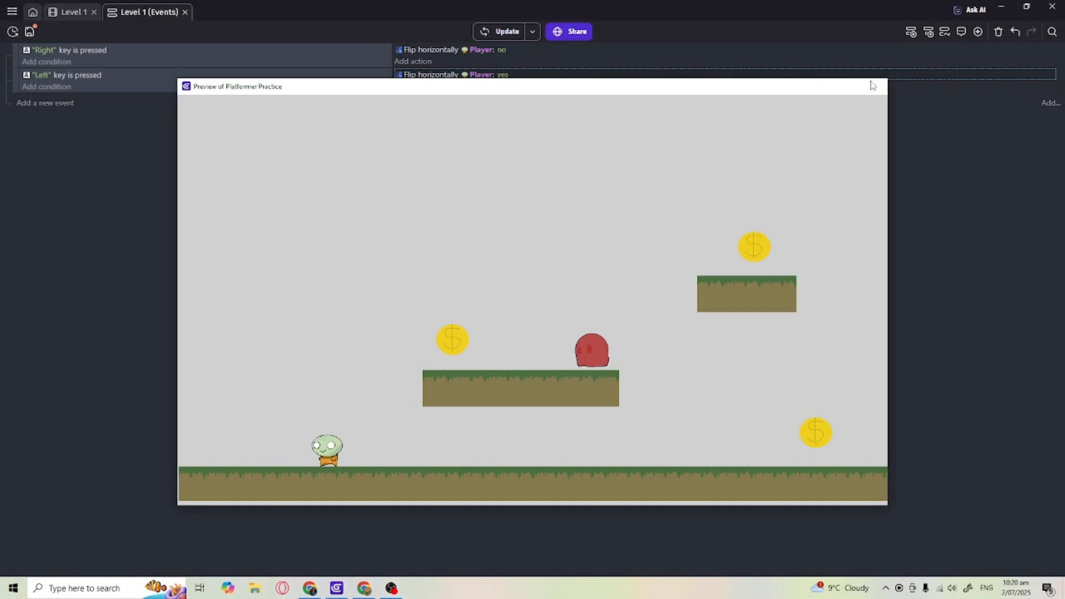
{"action": "left_click", "coordinate": [872, 85]}
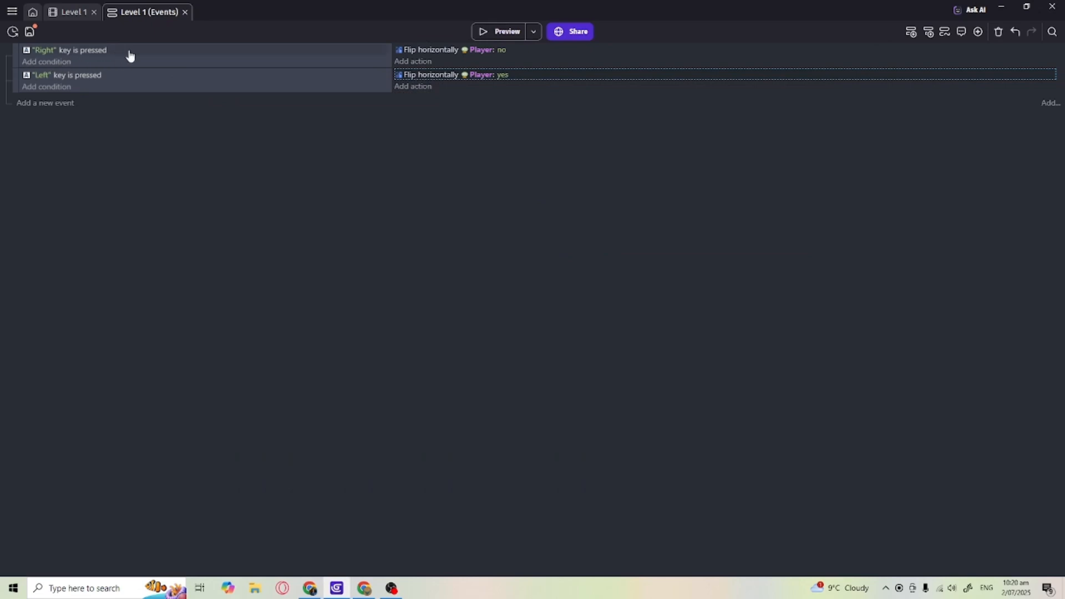
Add an Or condition to the Right key event and nest the Right key condition inside it.
{"action": "left_click", "coordinate": [58, 62]}
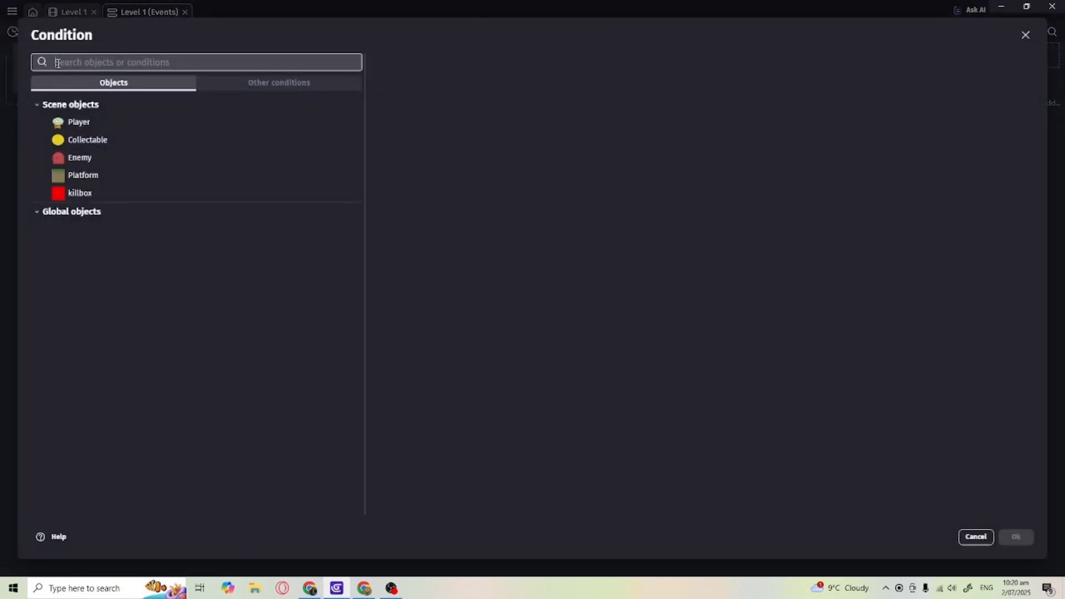
{"action": "type", "text": "or"}
{"action": "left_click", "coordinate": [98, 136]}
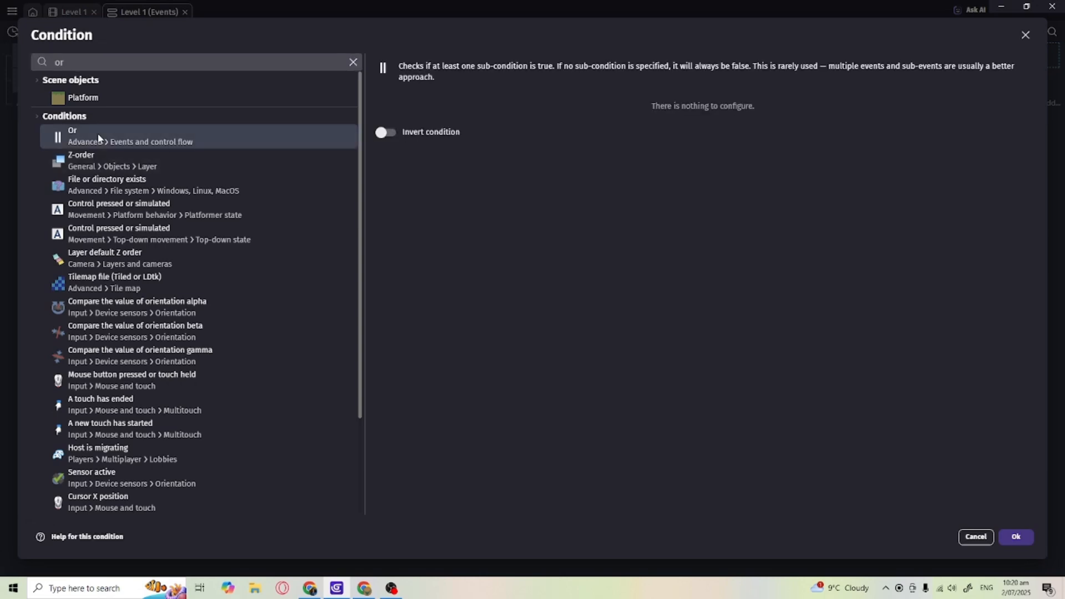
{"action": "left_click", "coordinate": [1023, 537]}
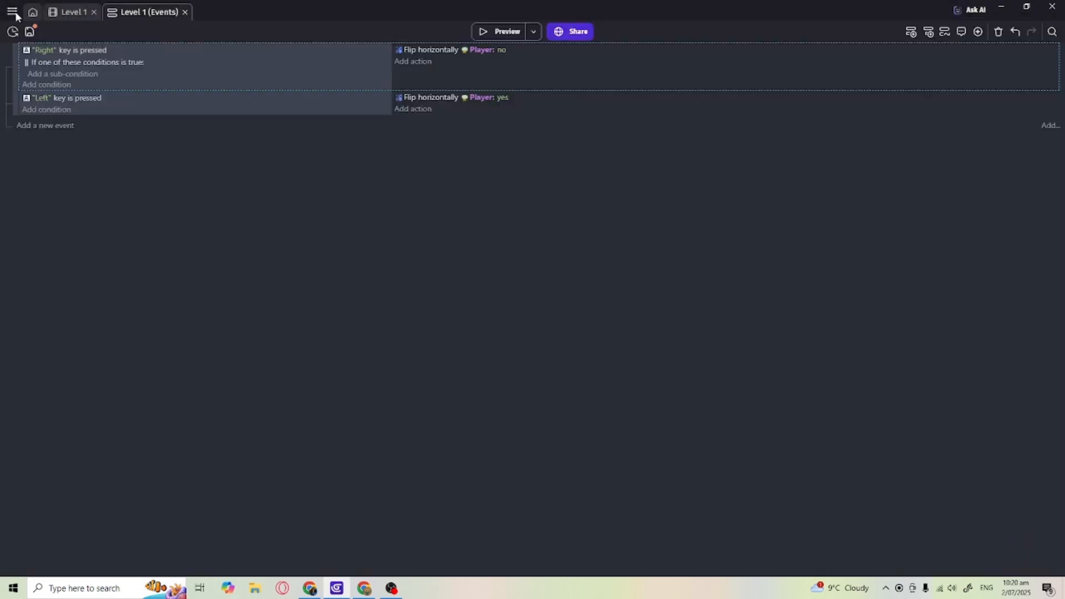
{"action": "left_click_drag", "start_coordinate": [33, 53], "coordinate": [51, 75]}
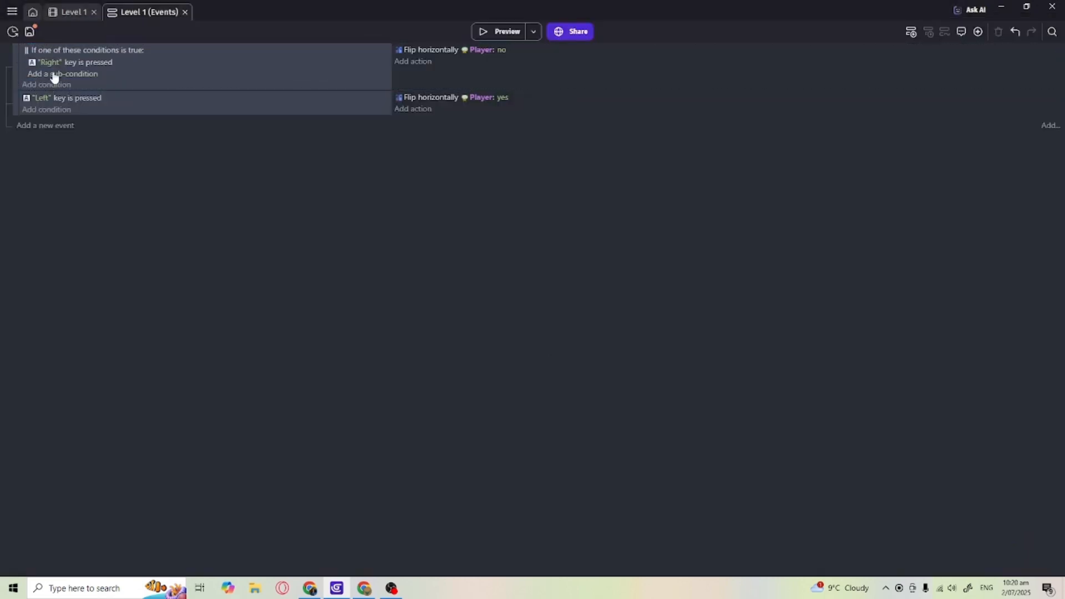
Duplicate the Right key sub-condition within the Or block and set the copy's key to d.
{"action": "left_click", "coordinate": [134, 64]}
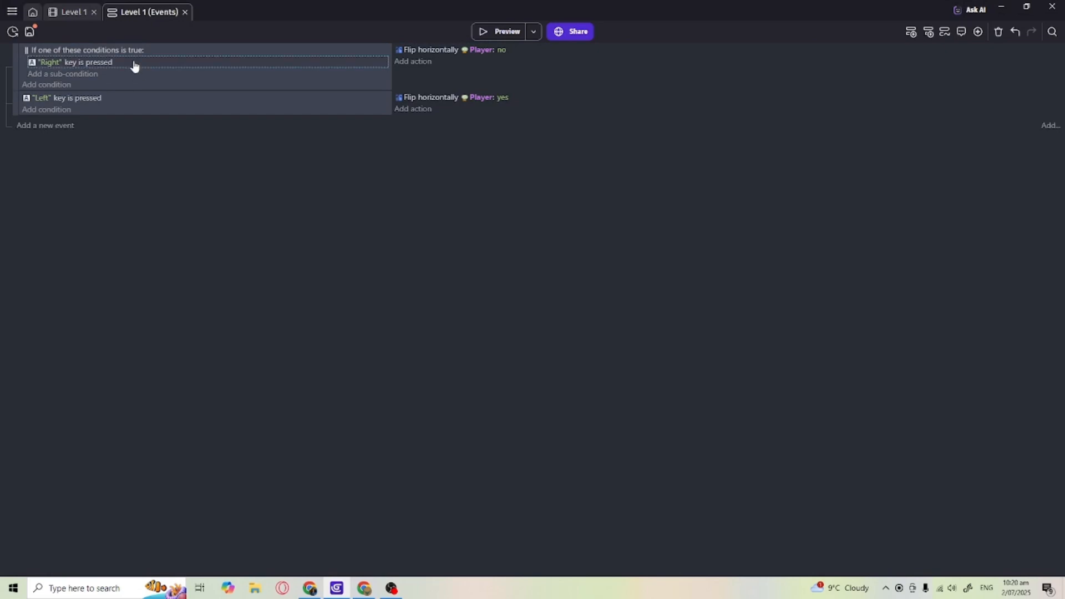
{"action": "key", "text": "ctrl+c"}
{"action": "key", "text": "ctrl+v"}
{"action": "left_click", "coordinate": [47, 75]}
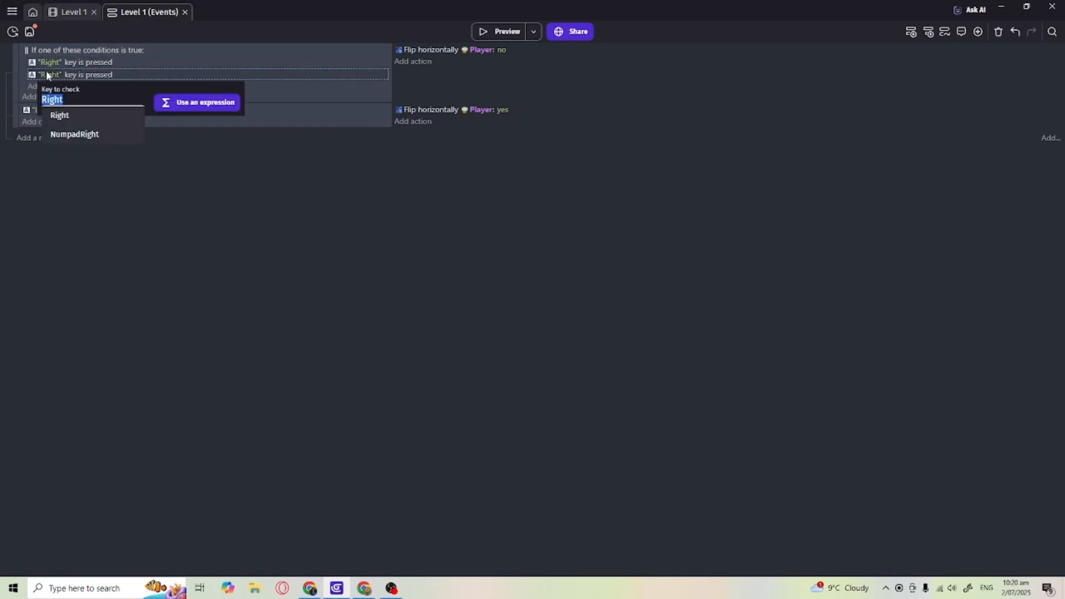
{"action": "type", "text": "d"}
{"action": "key", "text": "Return"}
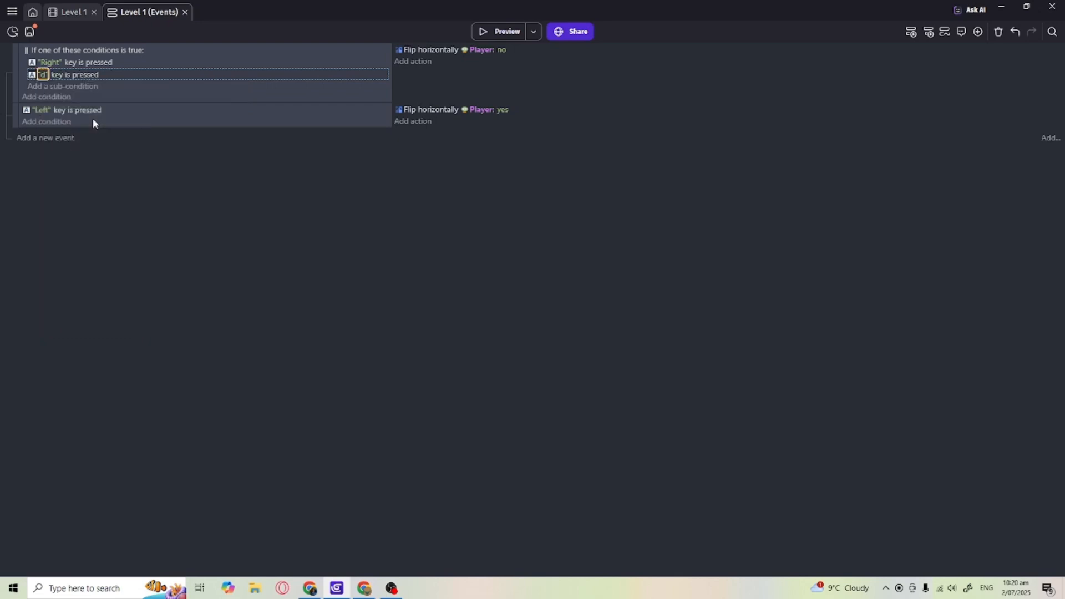
Copy the Or block to the Left key event, with the Left key condition nested in place of the copied Right one.
{"action": "left_click", "coordinate": [39, 51]}
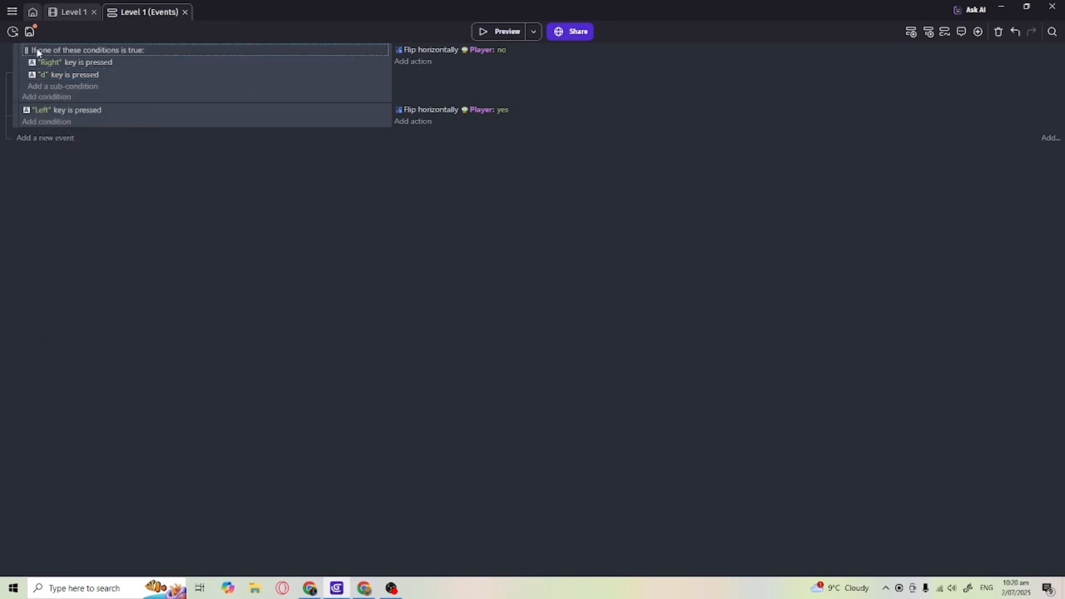
{"action": "key", "text": "ctrl+c"}
{"action": "key", "text": "ctrl+v"}
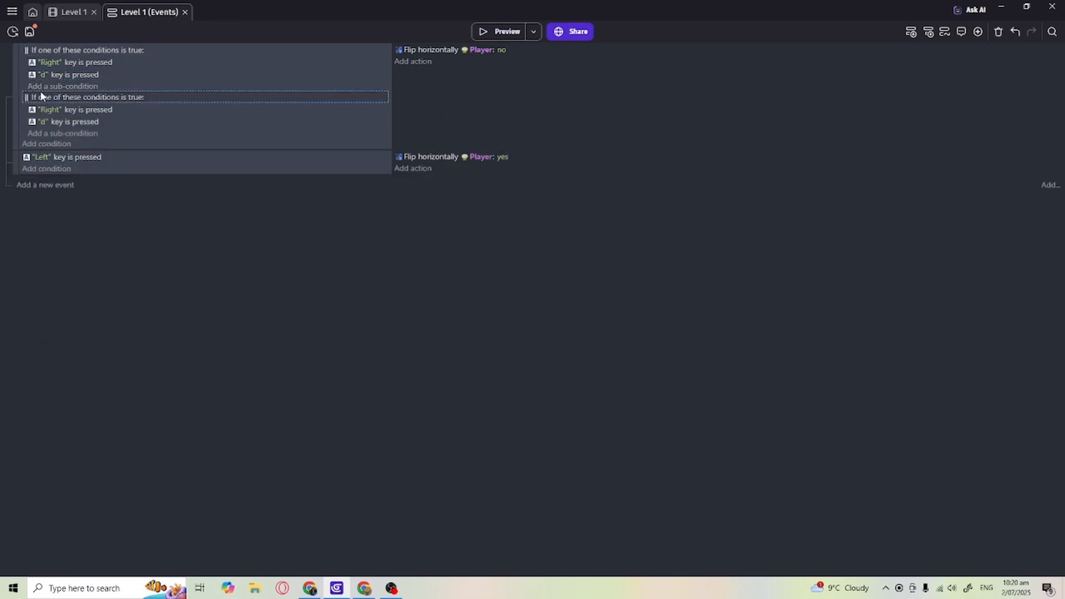
{"action": "left_click_drag", "start_coordinate": [16, 99], "coordinate": [54, 125]}
{"action": "left_click", "coordinate": [118, 138]}
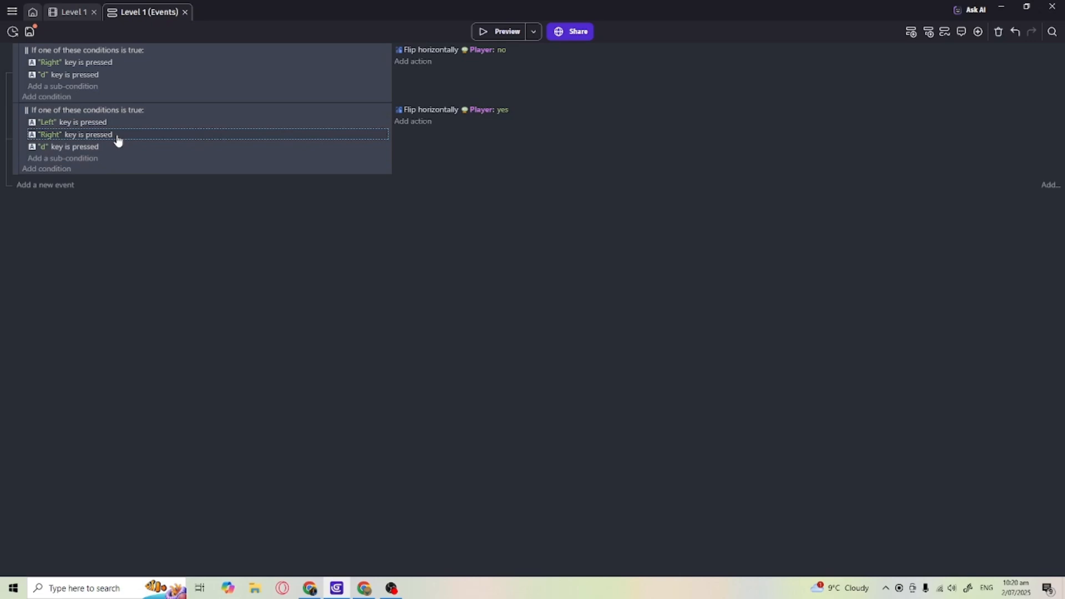
Set the key of the remaining d sub-condition in the Left key event to a.
{"action": "left_click", "coordinate": [45, 135]}
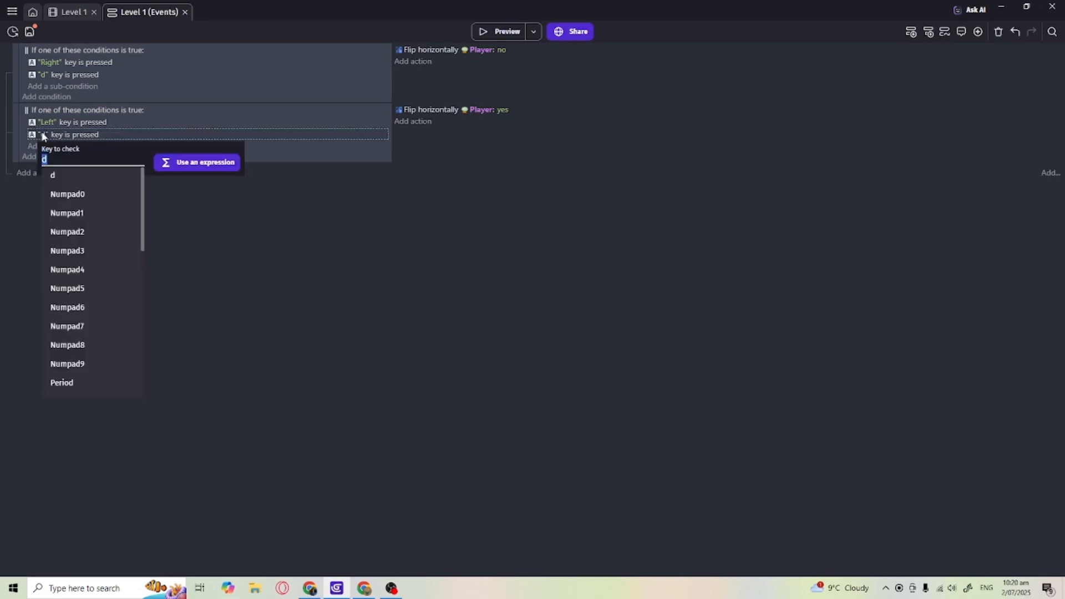
{"action": "type", "text": "a"}
{"action": "left_click", "coordinate": [209, 231]}
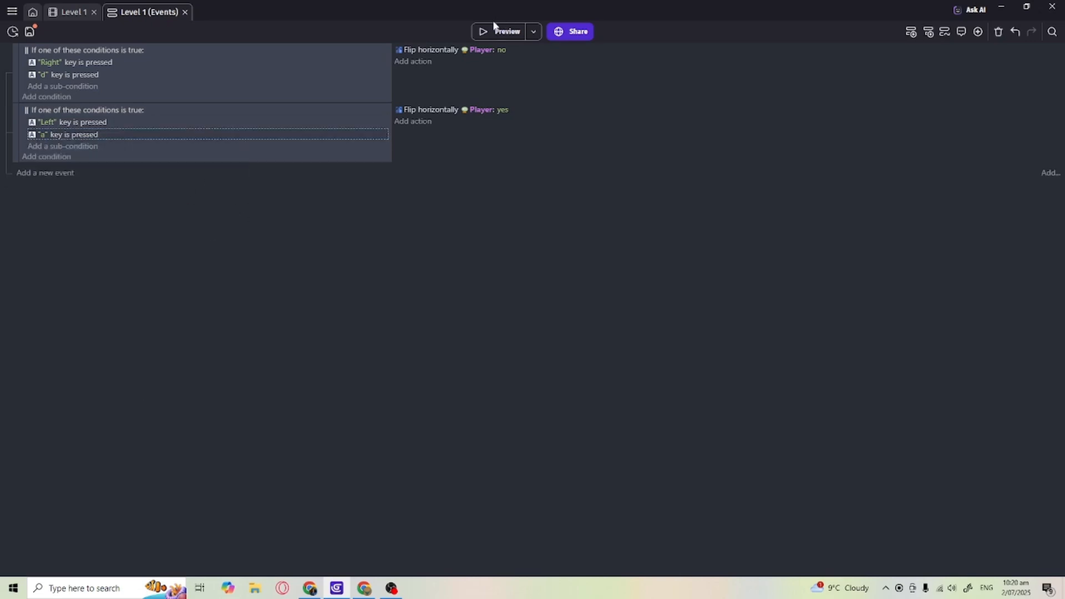
Preview the level, walk and jump the Player in both directions to test the flip events, and close the preview.
{"action": "left_click", "coordinate": [502, 31]}
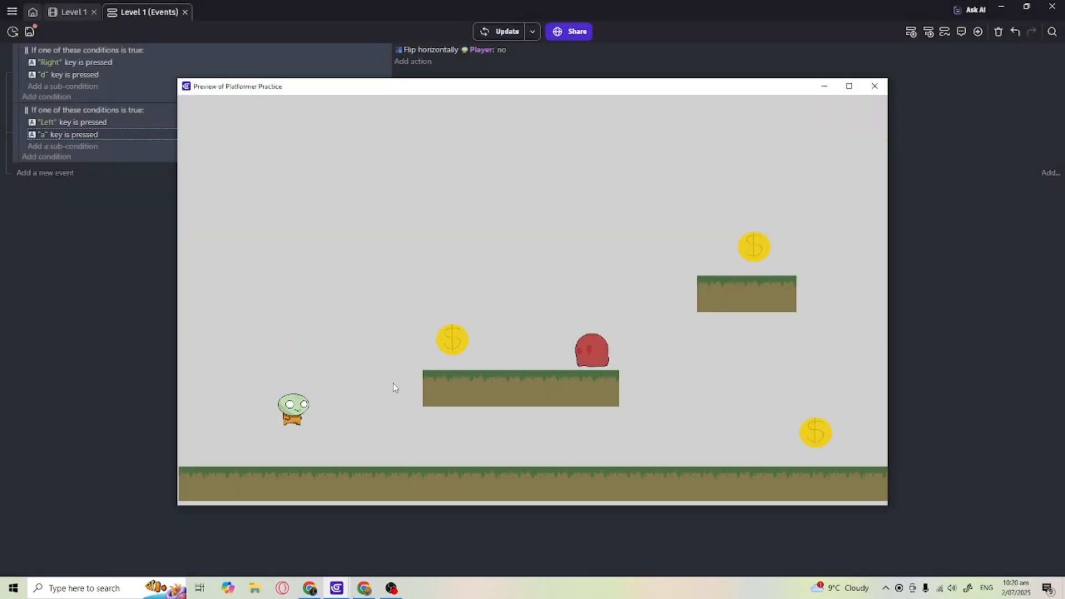
{"action": "key", "text": "Right"}
{"action": "key", "text": "Left"}
{"action": "key", "text": "Right"}
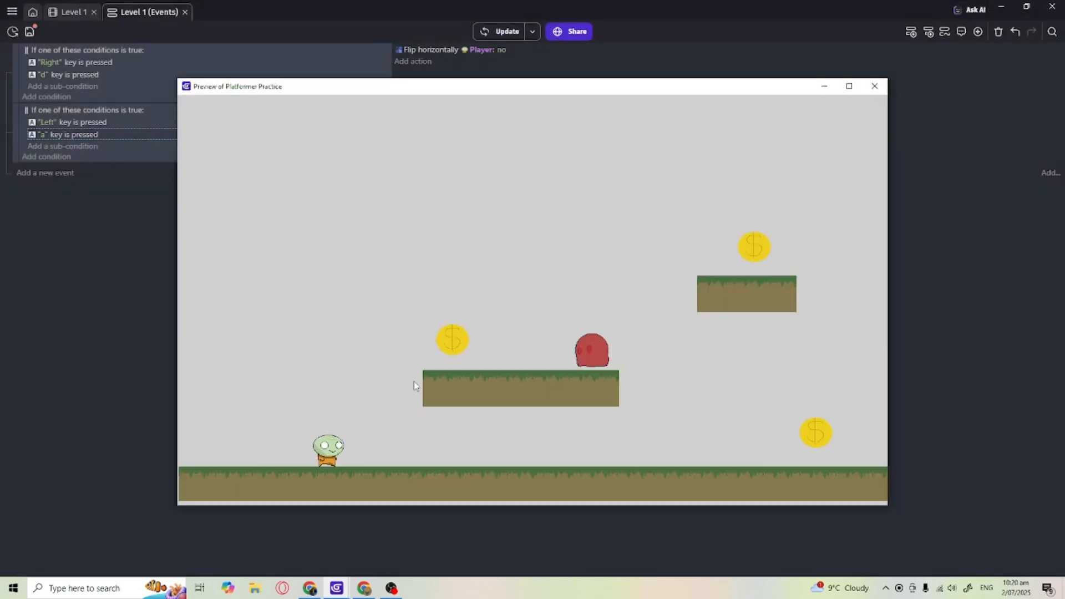
{"action": "key", "text": "Left"}
{"action": "key", "text": "Right"}
{"action": "key", "text": "Left"}
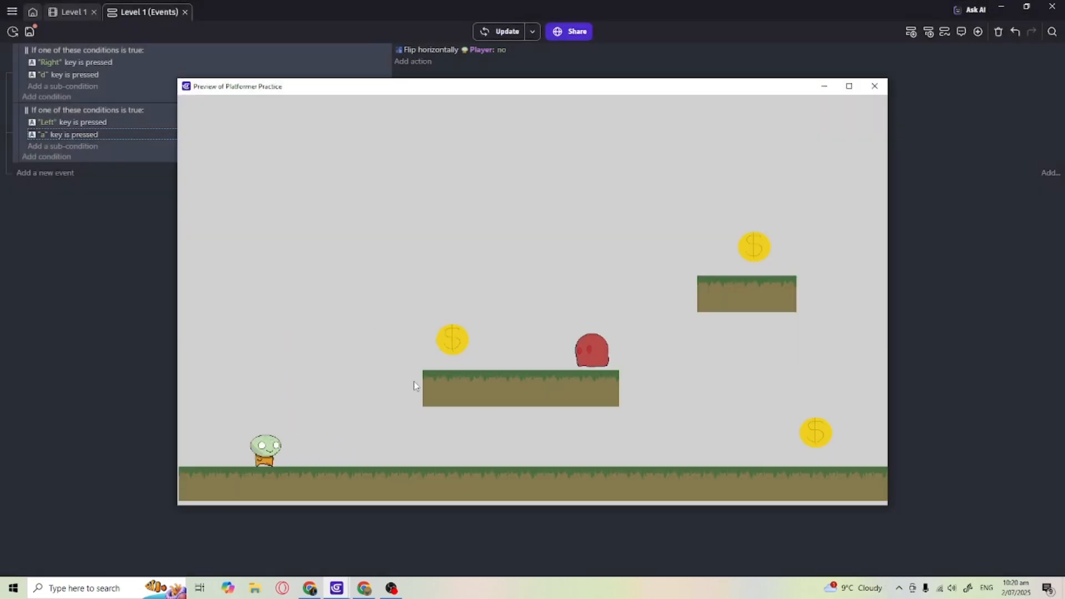
{"action": "key", "text": "Right"}
{"action": "key", "text": "space"}
{"action": "key", "text": "Left"}
{"action": "key", "text": "space"}
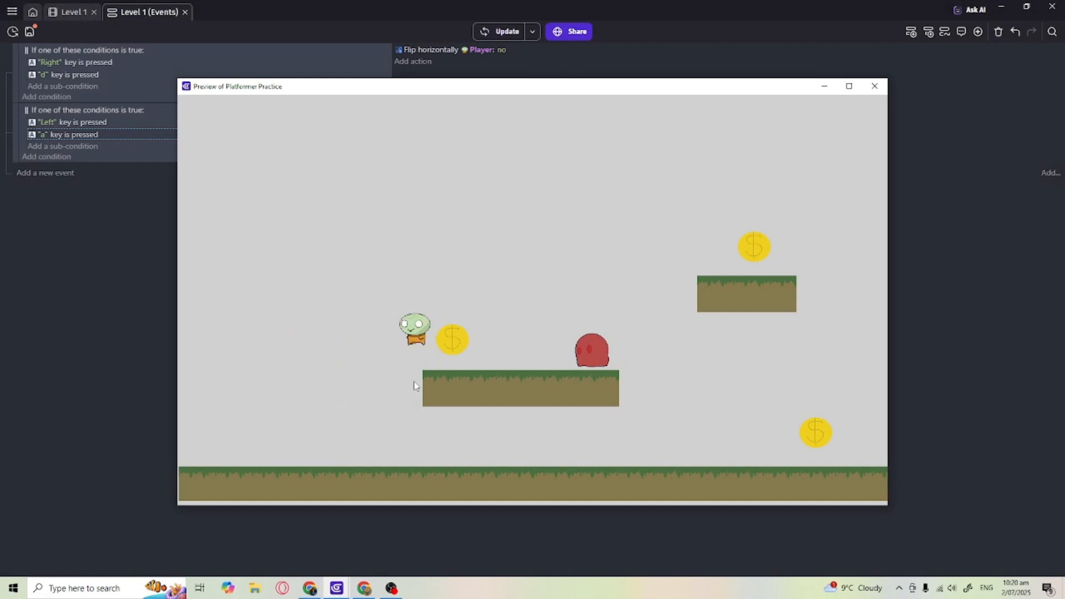
{"action": "key", "text": "Right"}
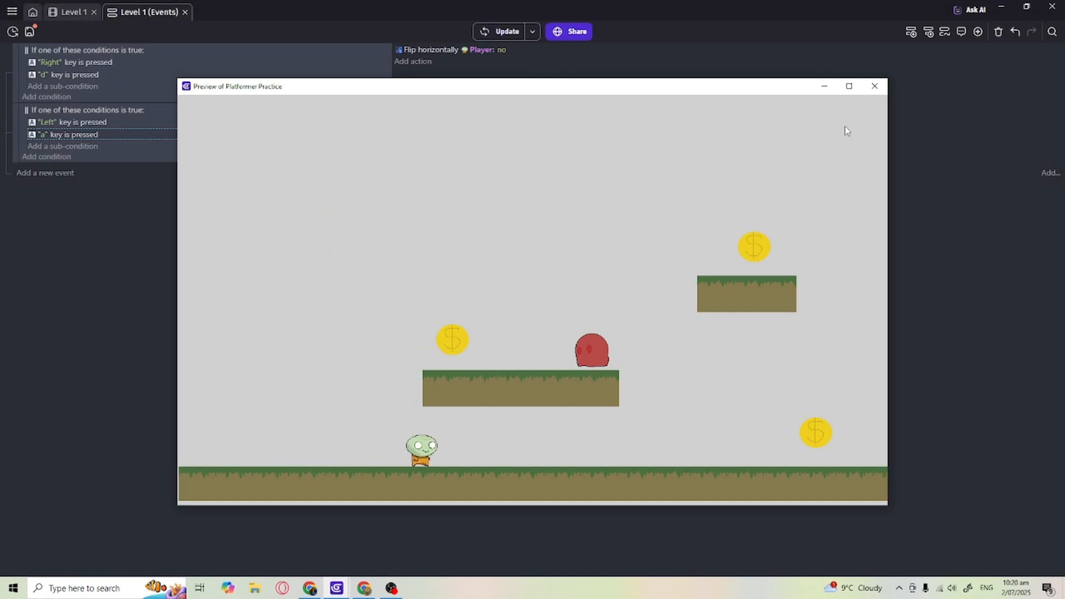
{"action": "left_click", "coordinate": [875, 86]}
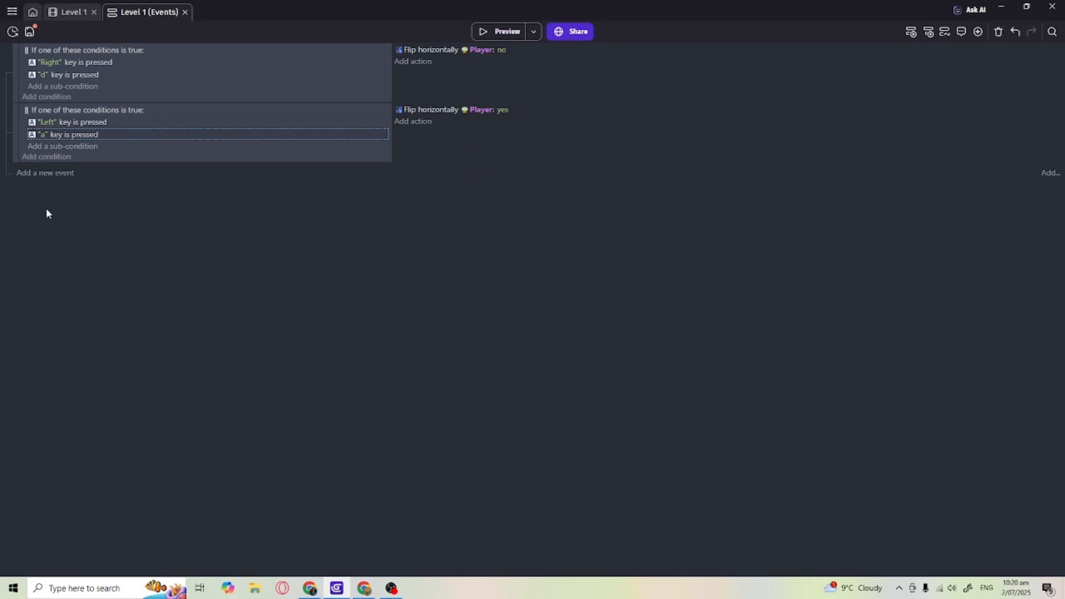
Add a new event with a Collision condition between Player and killbox.
{"action": "left_click", "coordinate": [44, 172]}
{"action": "left_click", "coordinate": [49, 169]}
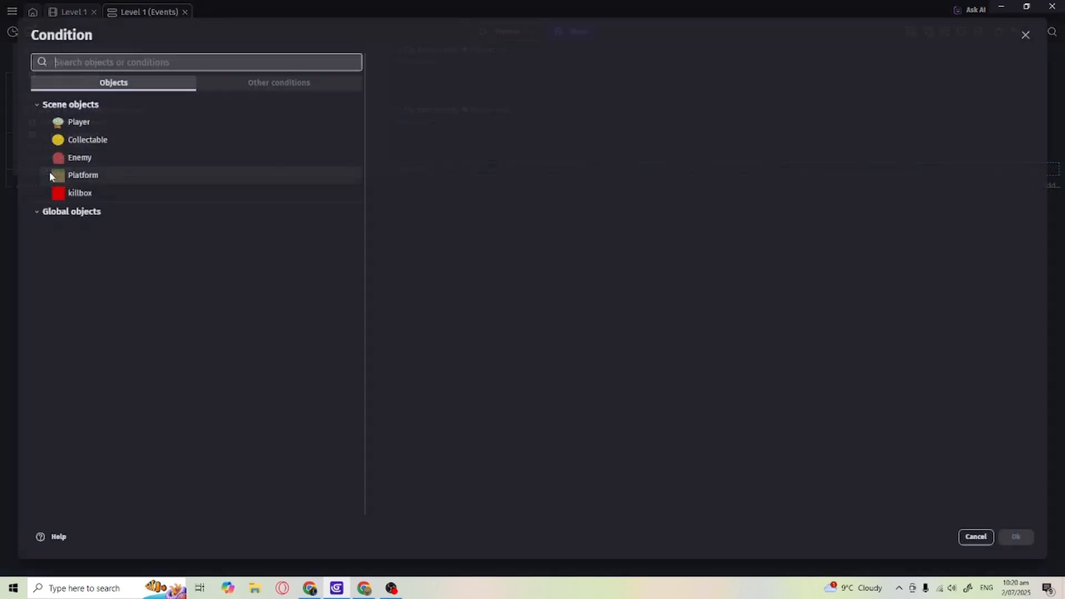
{"action": "left_click", "coordinate": [75, 123]}
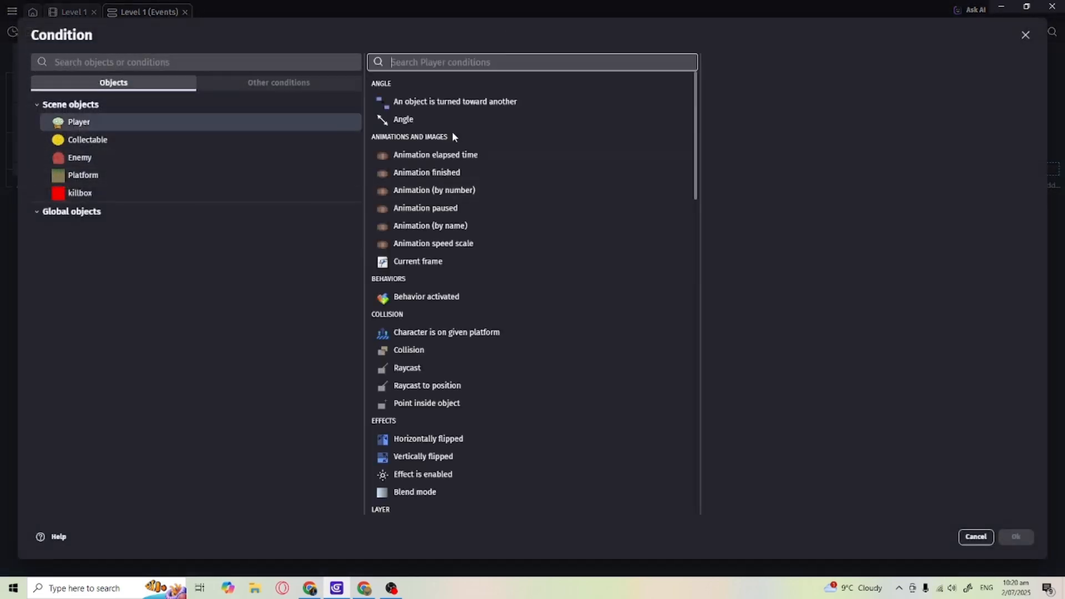
{"action": "type", "text": "col"}
{"action": "left_click", "coordinate": [412, 102]}
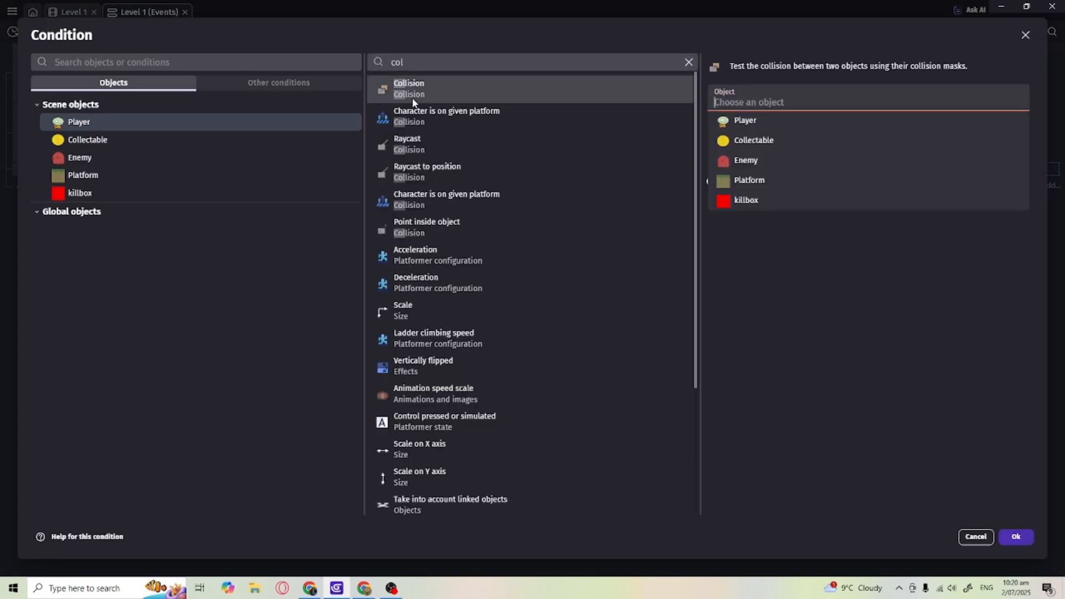
{"action": "left_click", "coordinate": [732, 201]}
{"action": "left_click", "coordinate": [1019, 538]}
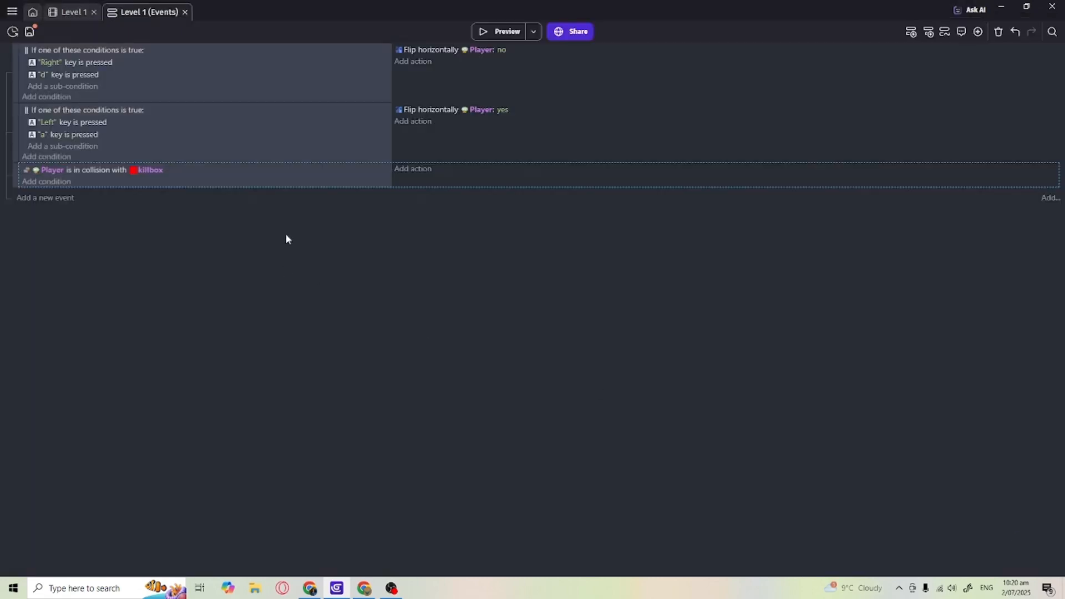
Add a Change the scene action to the killbox collision event, with Level 1 as the new scene.
{"action": "left_click", "coordinate": [412, 170]}
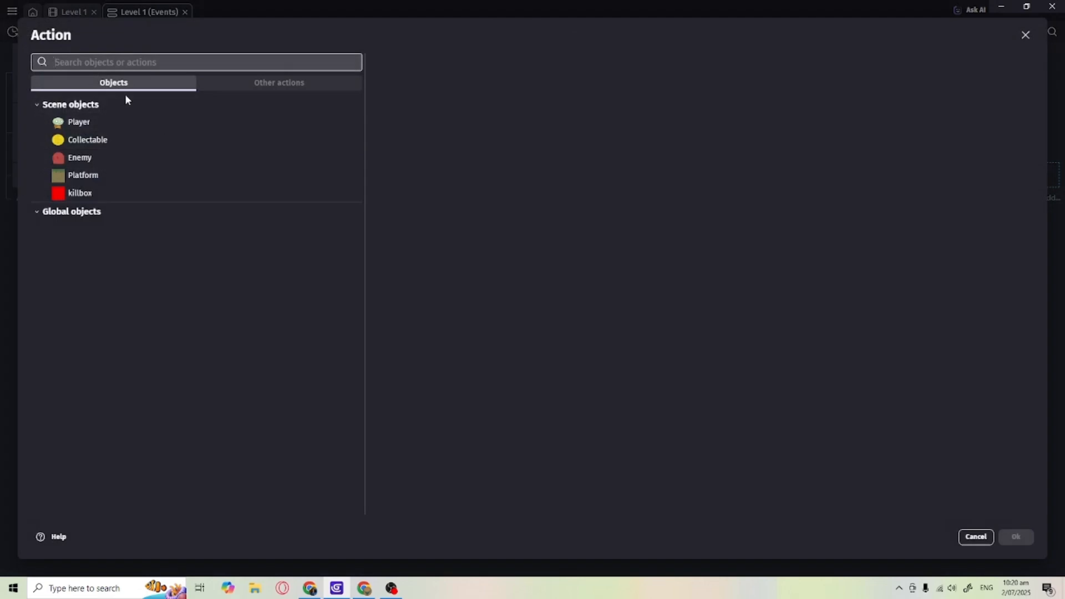
{"action": "type", "text": "scene"}
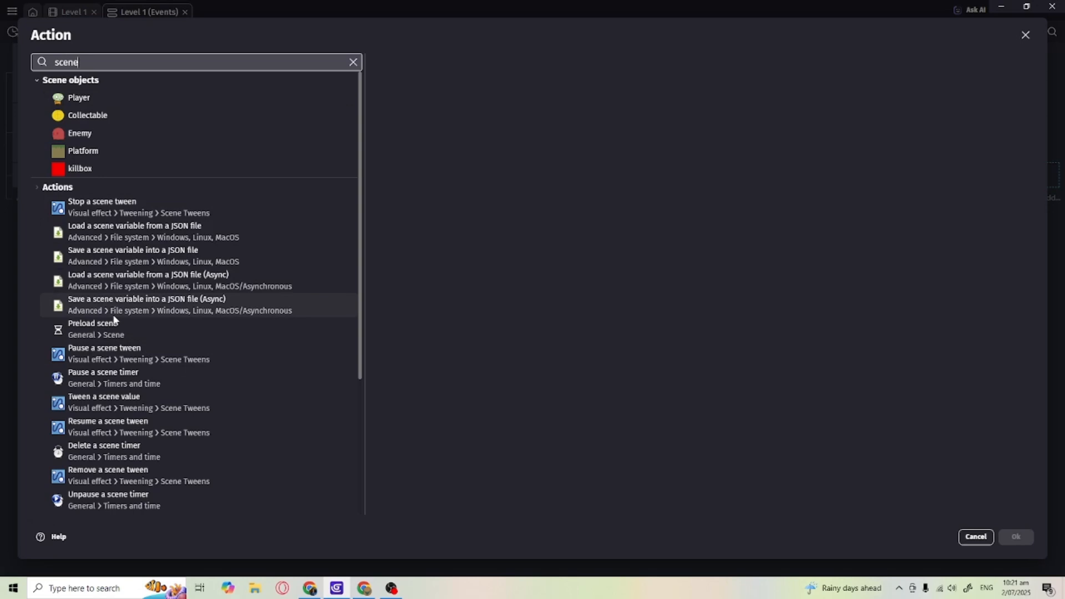
{"action": "scroll", "coordinate": [105, 338], "scroll_direction": "down", "scroll_amount": 3}
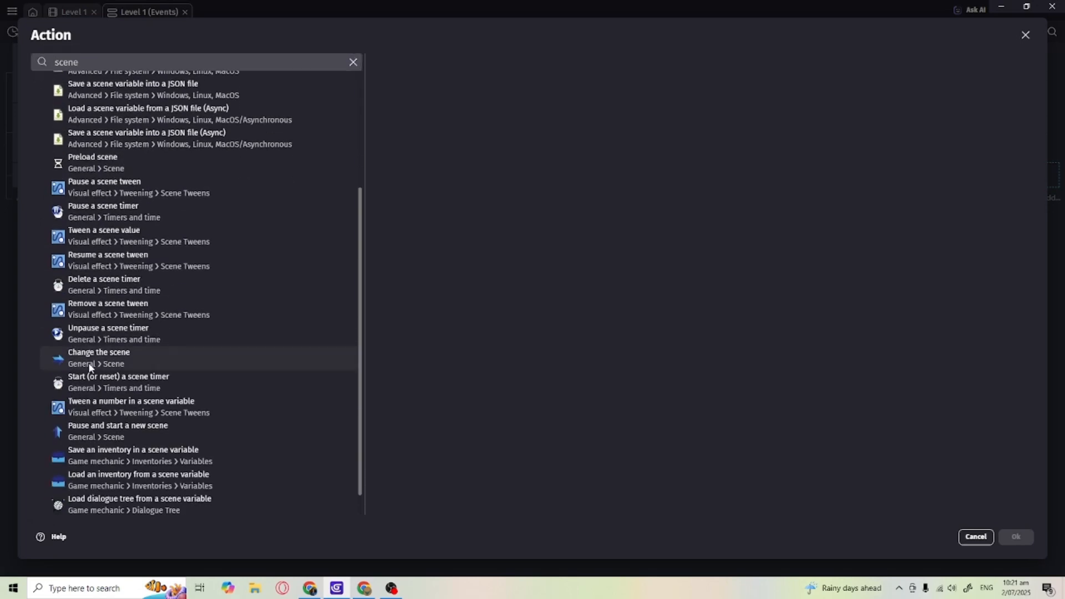
{"action": "left_click", "coordinate": [90, 364]}
{"action": "left_click", "coordinate": [552, 161]}
{"action": "left_click", "coordinate": [397, 186]}
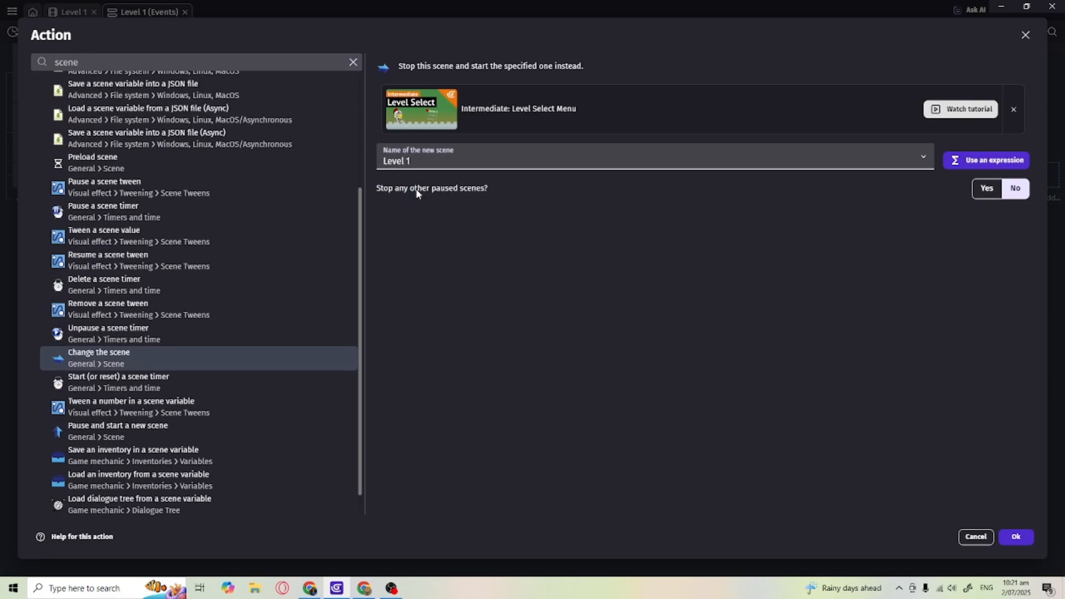
{"action": "left_click", "coordinate": [1015, 537]}
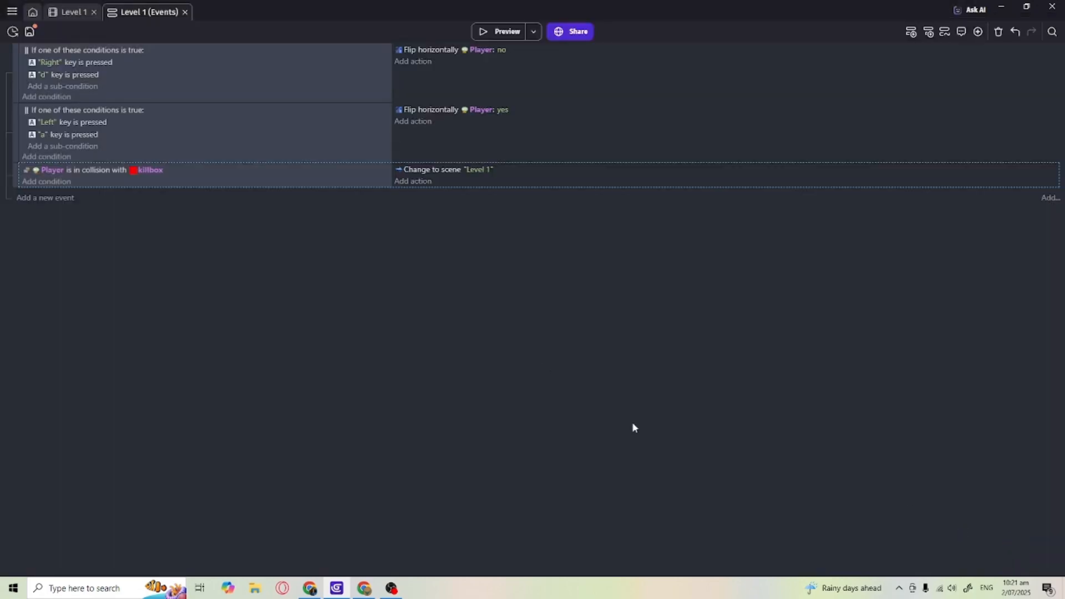
Preview the level, move the Player off the ground's left end to test the killbox restart, and close the preview.
{"action": "left_click", "coordinate": [505, 32]}
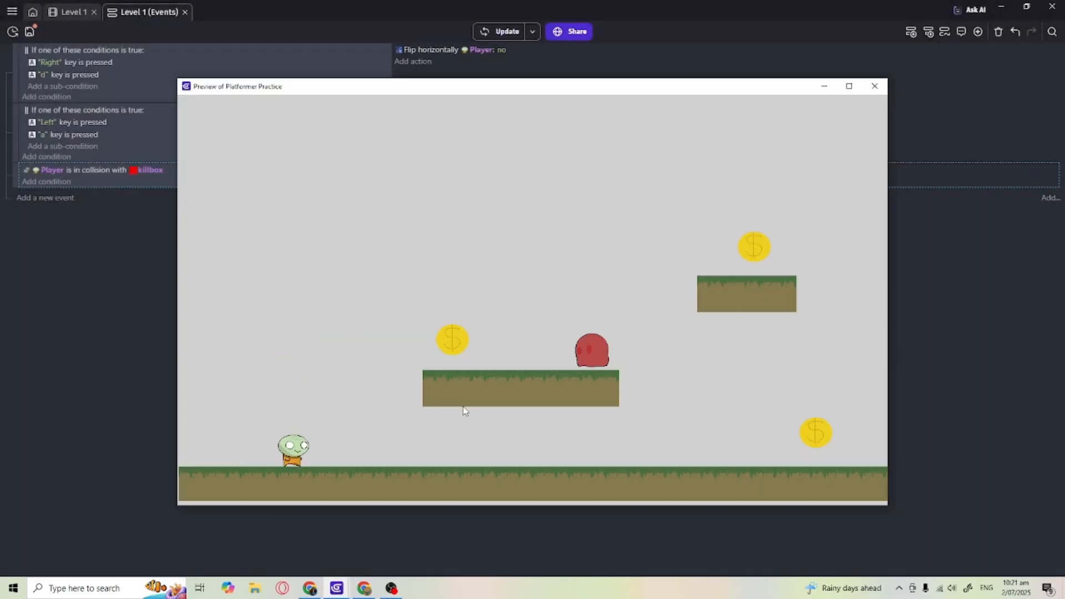
{"action": "key", "text": "Right"}
{"action": "key", "text": "Left"}
{"action": "key", "text": "Right"}
{"action": "key", "text": "Left"}
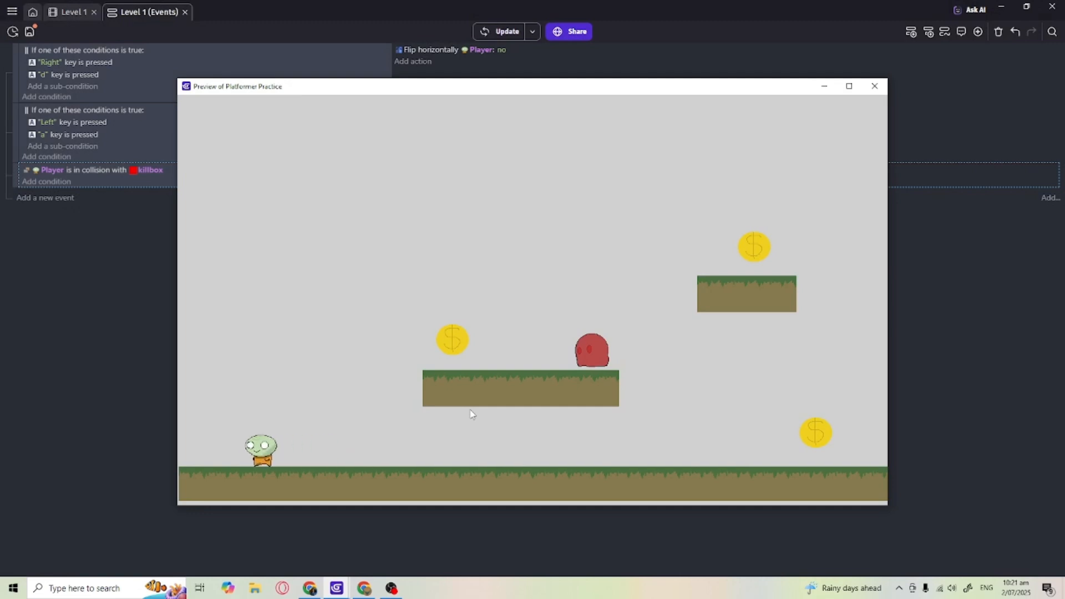
{"action": "key", "text": "Left"}
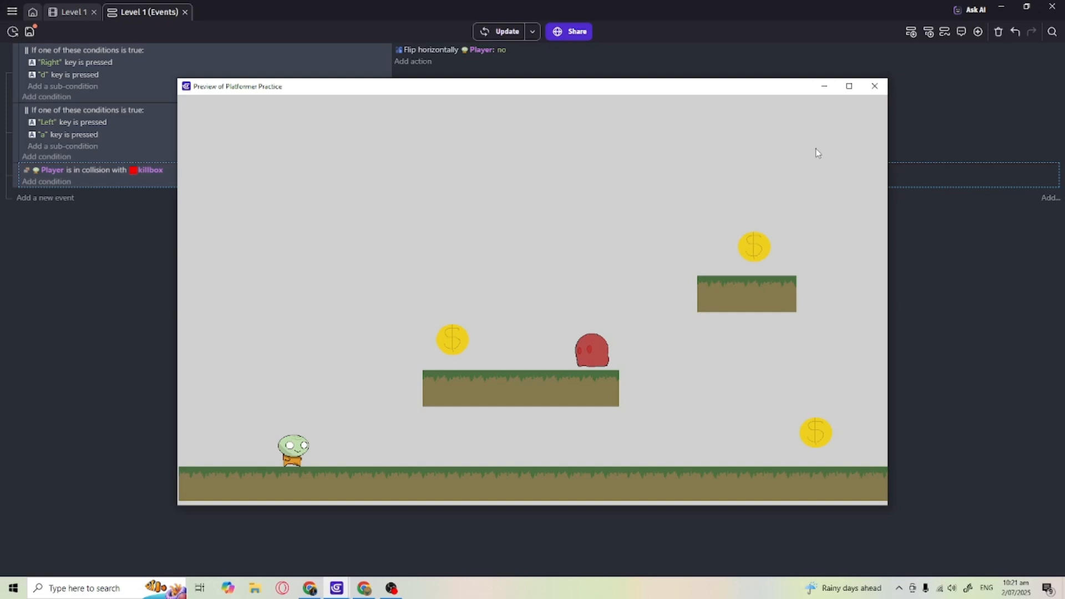
{"action": "left_click", "coordinate": [875, 86]}
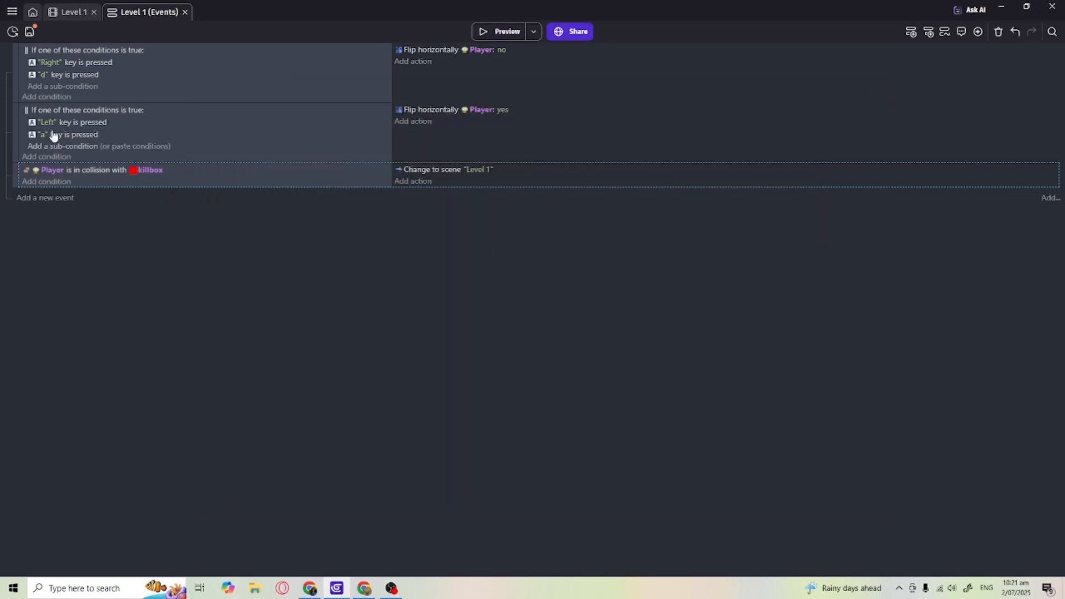
Add a new event below the killbox event with the condition At the beginning of the scene.
{"action": "left_click", "coordinate": [49, 197]}
{"action": "left_click", "coordinate": [59, 195]}
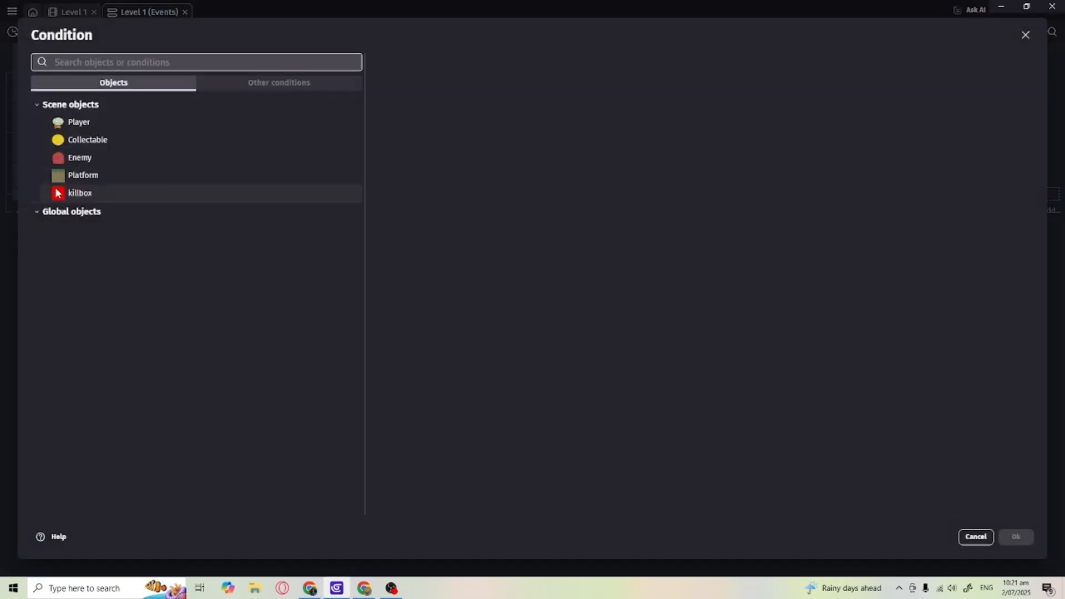
{"action": "type", "text": "begi"}
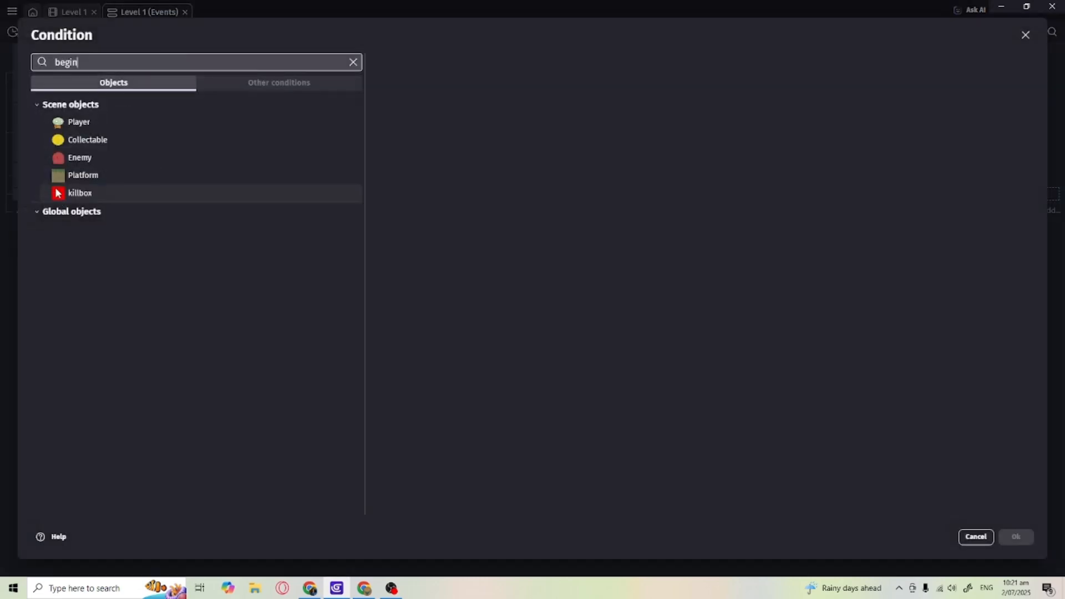
{"action": "type", "text": "n"}
{"action": "left_click", "coordinate": [135, 105]}
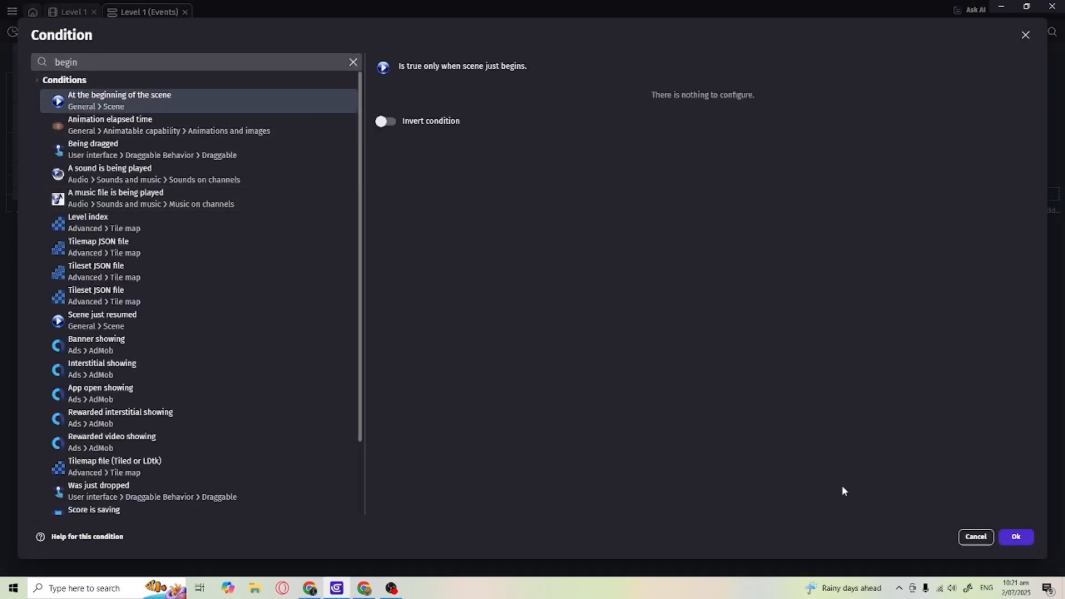
{"action": "left_click", "coordinate": [1015, 537]}
Choose the Camera center X position action for the beginning-of-scene event.
{"action": "left_click", "coordinate": [421, 195]}
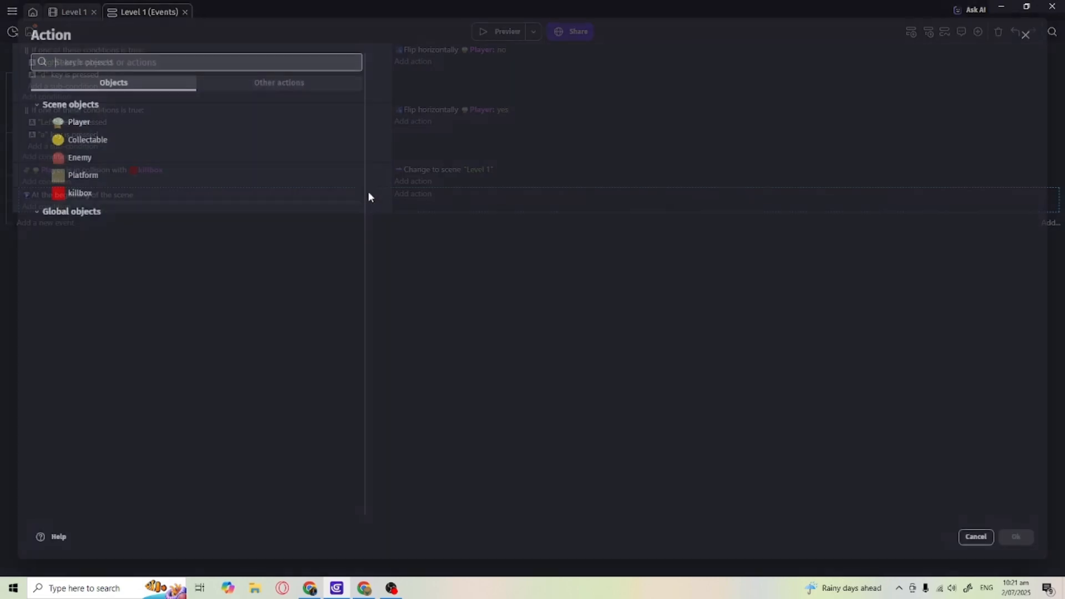
{"action": "type", "text": "camer"}
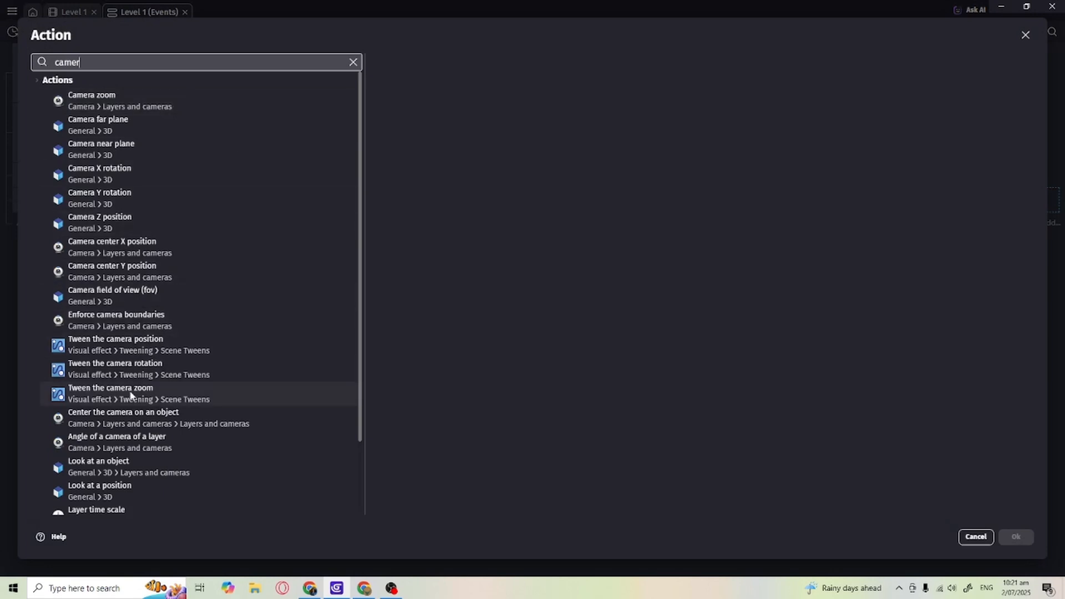
{"action": "scroll", "coordinate": [131, 394], "scroll_direction": "down", "scroll_amount": 3}
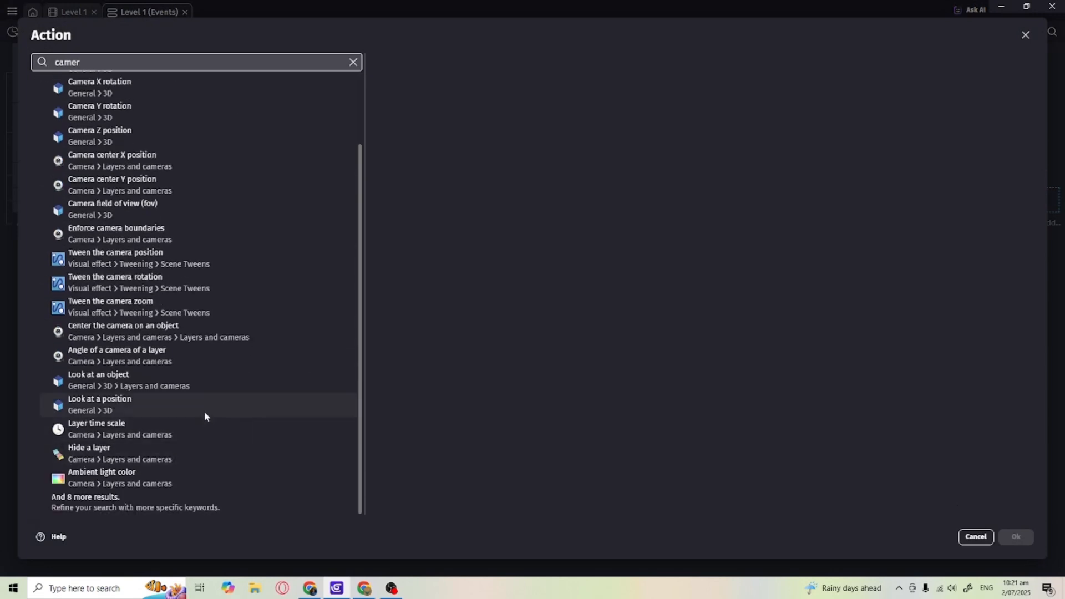
{"action": "scroll", "coordinate": [204, 413], "scroll_direction": "up", "scroll_amount": 2}
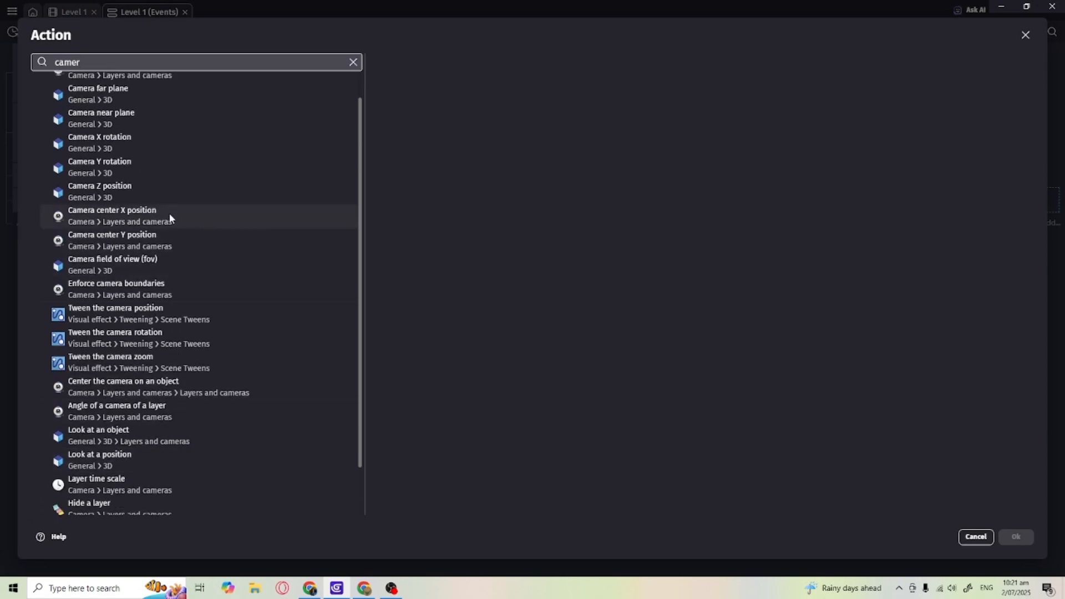
{"action": "left_click", "coordinate": [112, 218]}
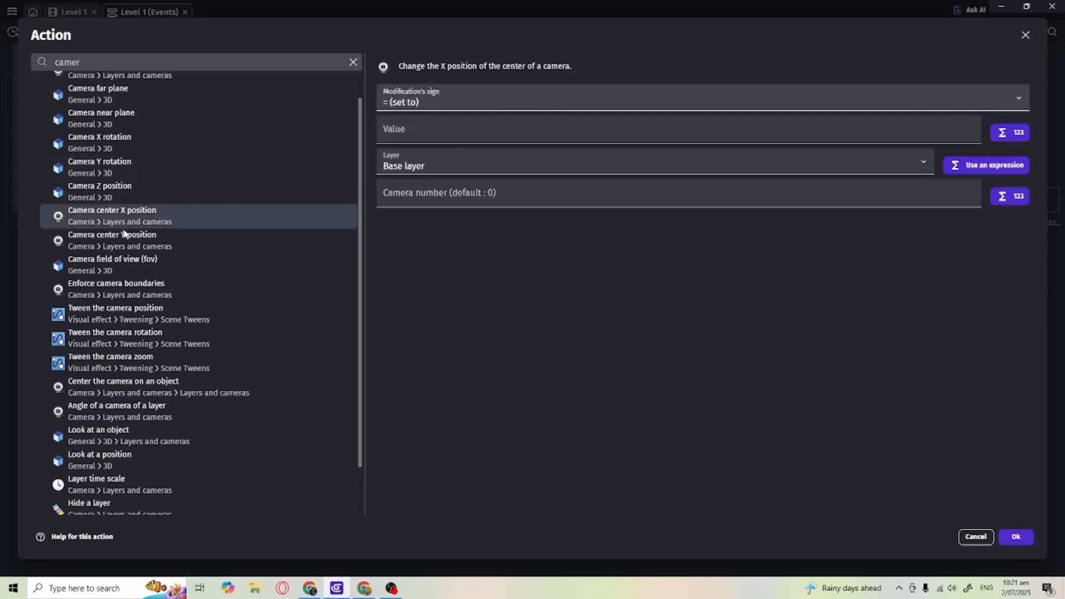
{"action": "scroll", "coordinate": [124, 233], "scroll_direction": "up", "scroll_amount": 1}
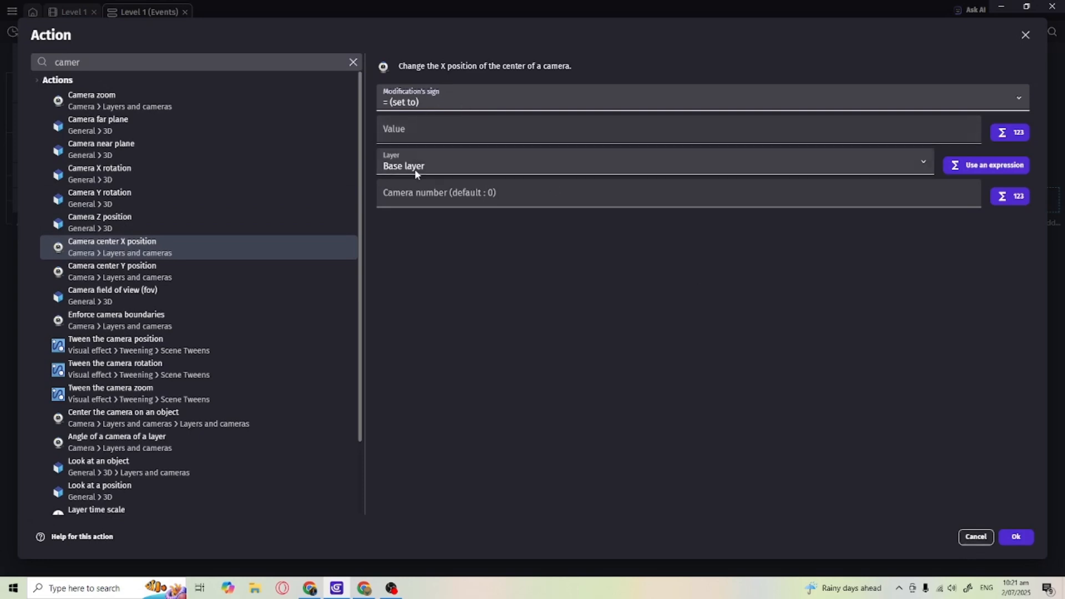
Start the camera center X value expression with the Player object, keeping the set-to sign and the Base layer.
{"action": "left_click", "coordinate": [615, 169]}
{"action": "left_click", "coordinate": [614, 169]}
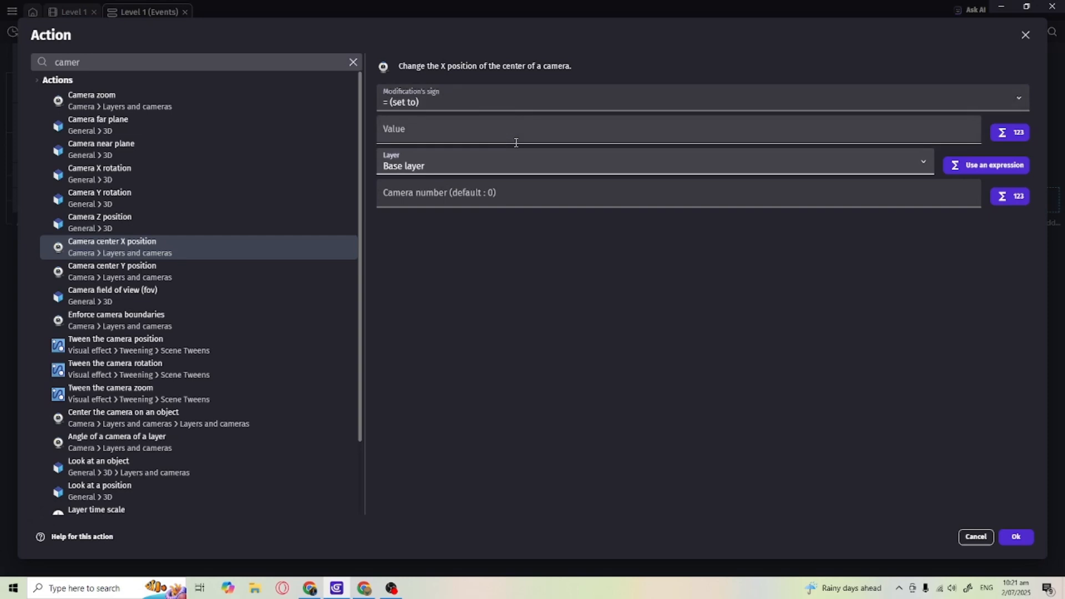
{"action": "left_click", "coordinate": [516, 141]}
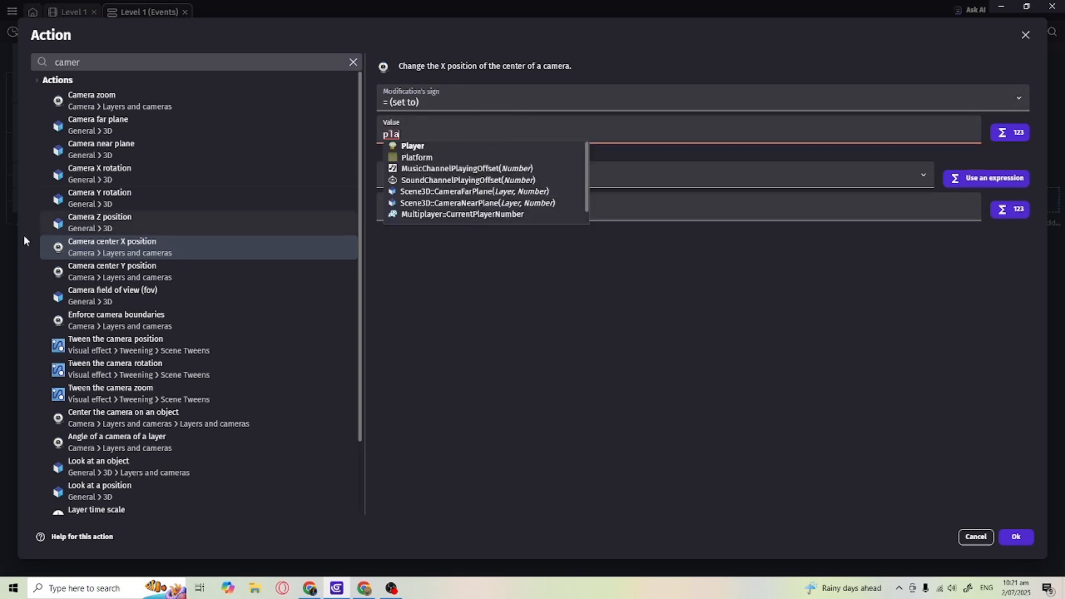
{"action": "left_click", "coordinate": [426, 146]}
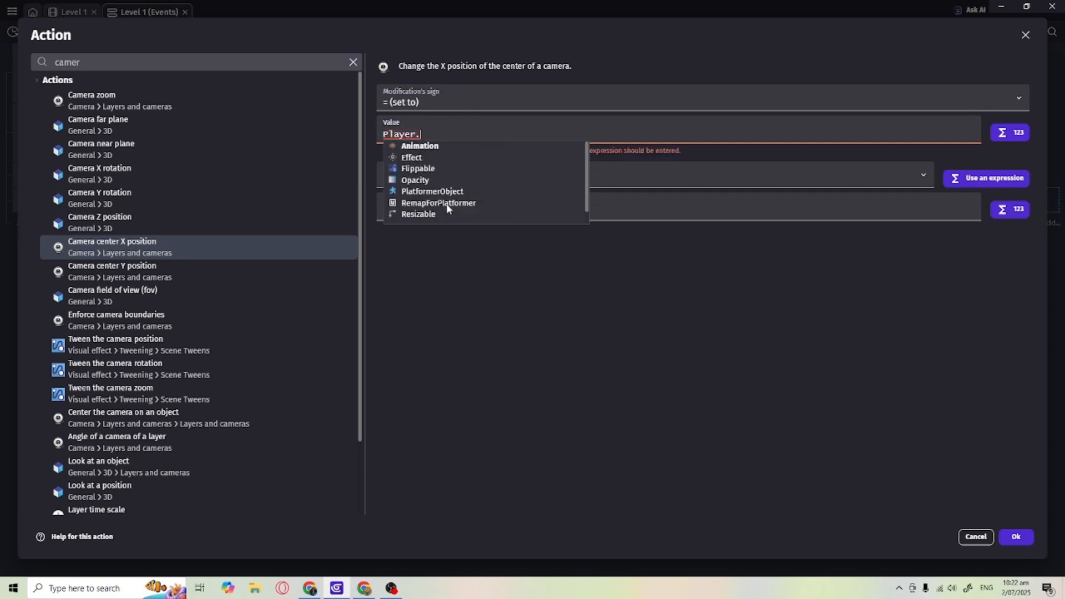
Set the camera center X position value to Player.X() on the base layer and confirm the action.
{"action": "scroll", "coordinate": [438, 200], "scroll_direction": "down", "scroll_amount": 5}
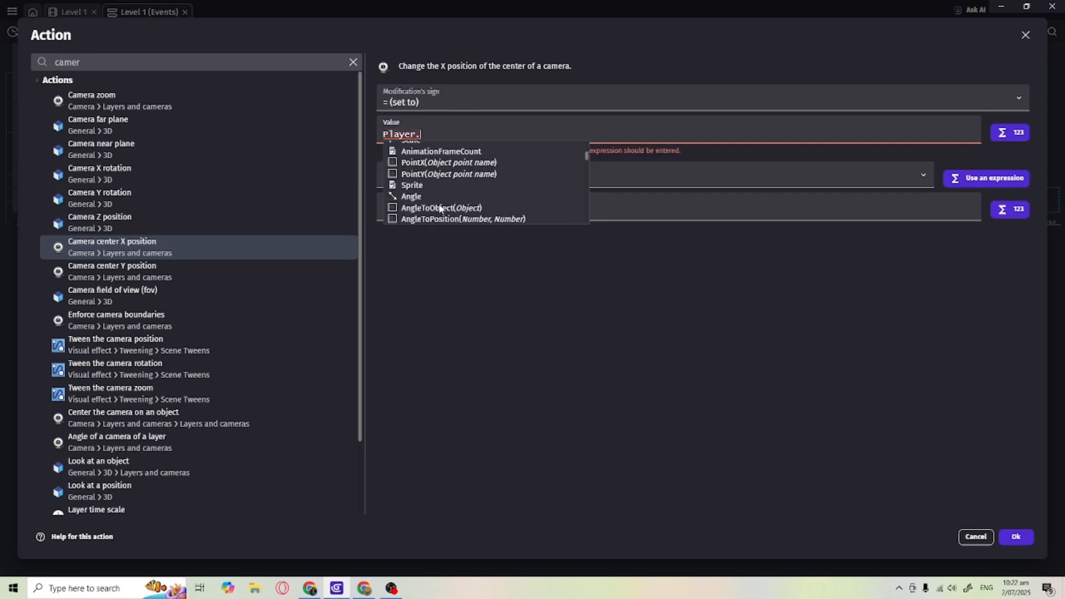
{"action": "scroll", "coordinate": [438, 204], "scroll_direction": "up", "scroll_amount": 2}
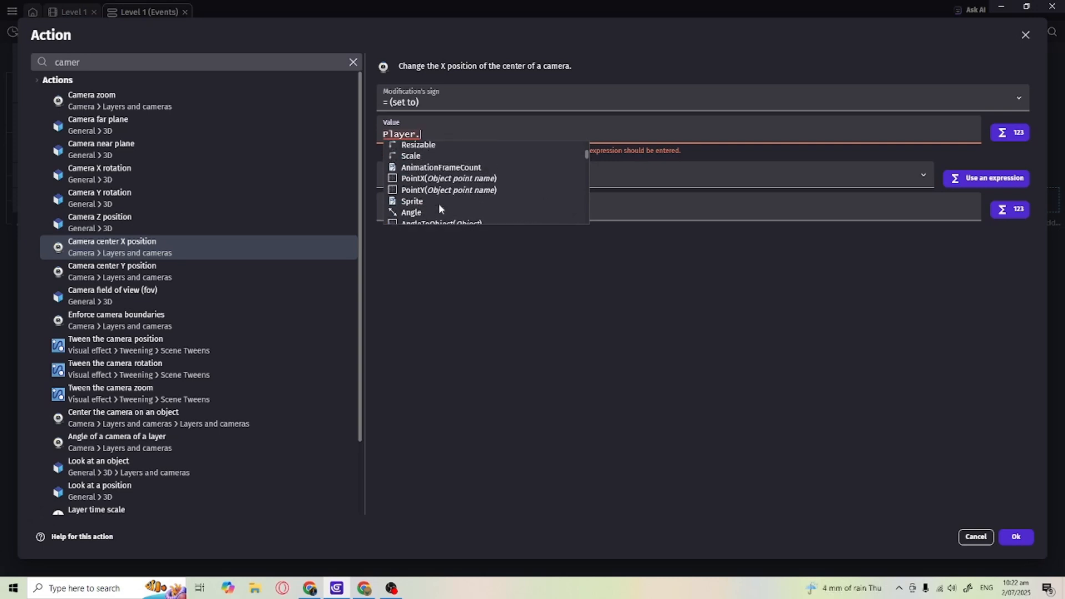
{"action": "left_click", "coordinate": [408, 179]}
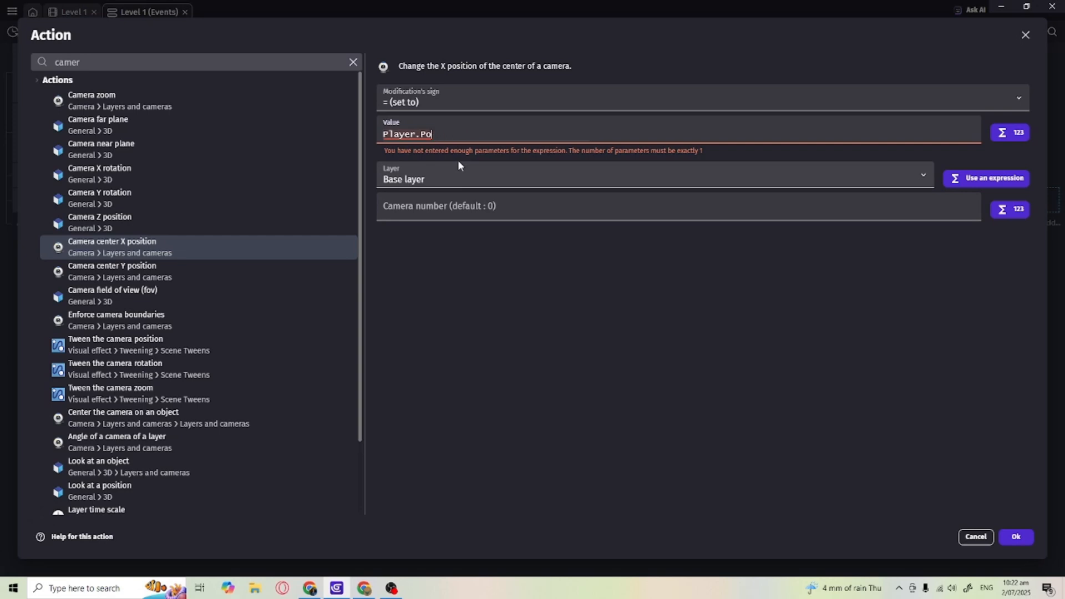
{"action": "key", "text": "BackSpace"}
{"action": "key", "text": "BackSpace"}
{"action": "type", "text": "x"}
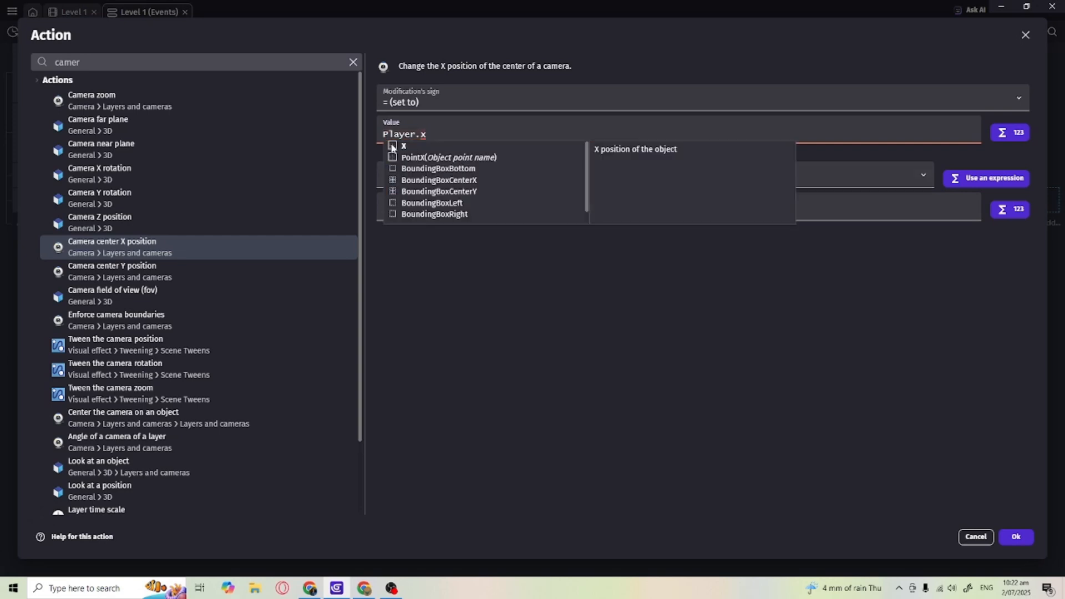
{"action": "left_click", "coordinate": [404, 146]}
{"action": "left_click", "coordinate": [1016, 536]}
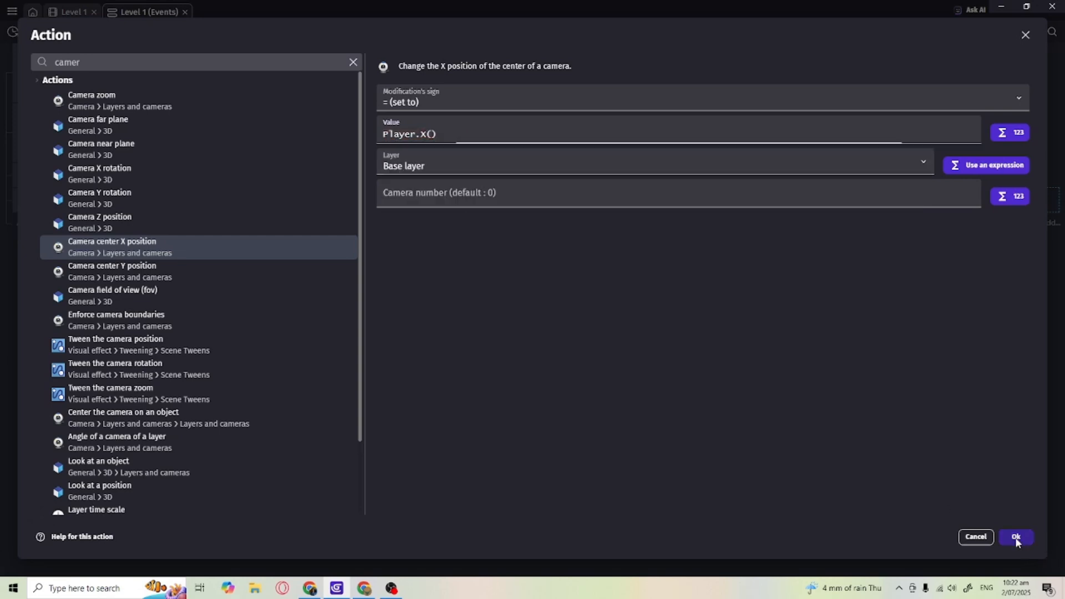
Add a camera center Y position action set to Player.Y() on the base layer, and check it in a game preview.
{"action": "left_click", "coordinate": [412, 207]}
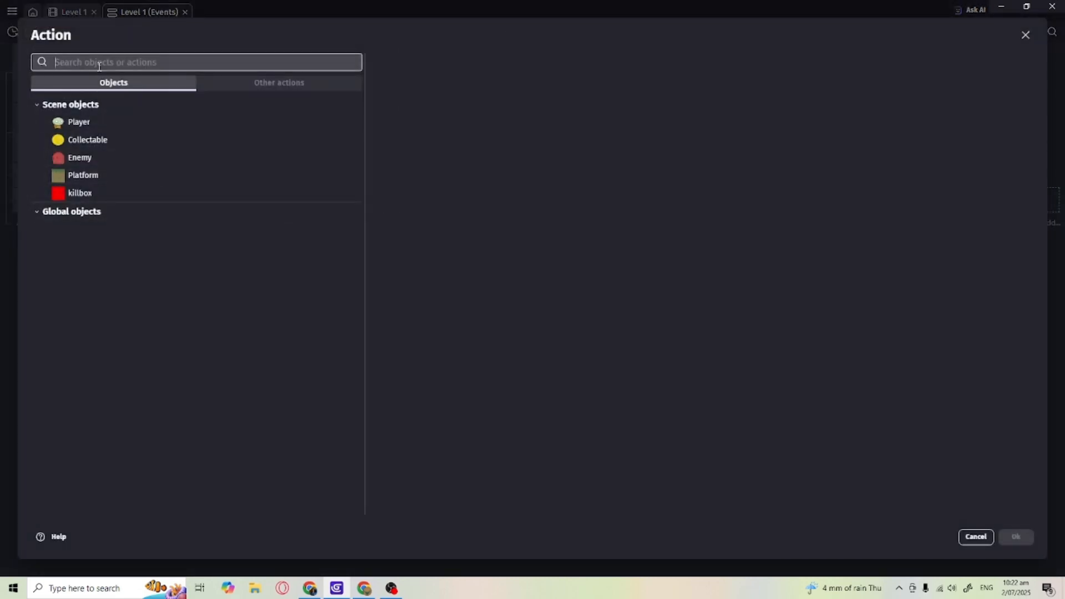
{"action": "type", "text": "camer"}
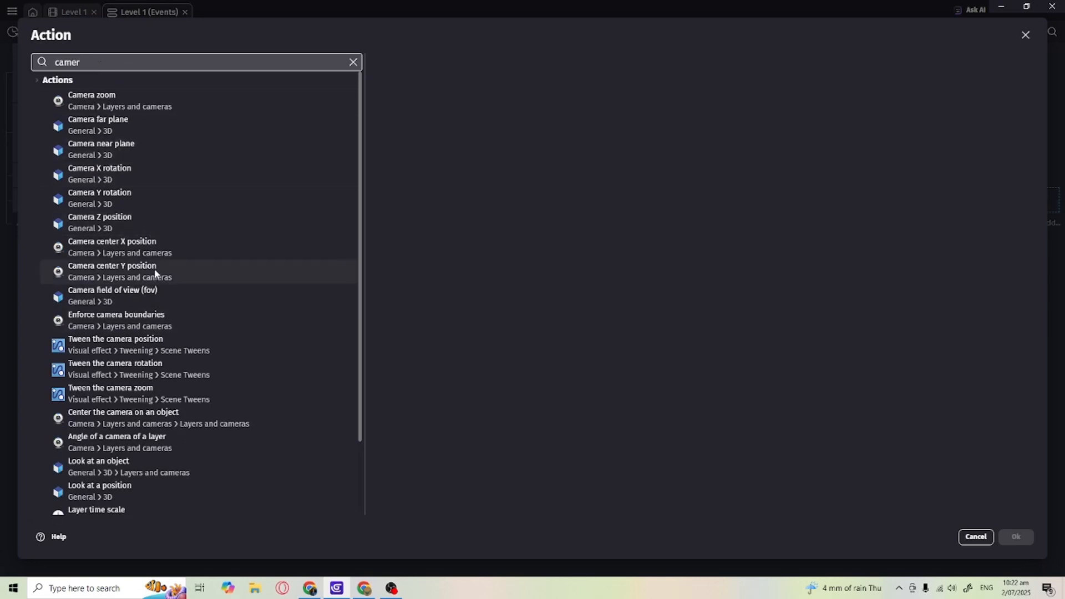
{"action": "left_click", "coordinate": [185, 274]}
{"action": "left_click", "coordinate": [410, 134]}
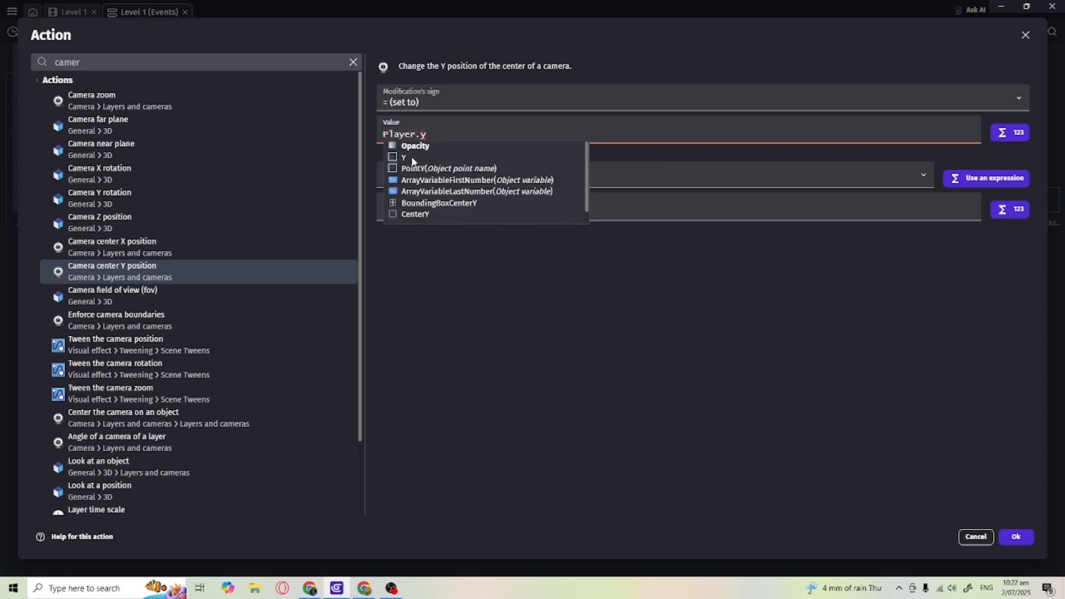
{"action": "left_click", "coordinate": [1026, 537]}
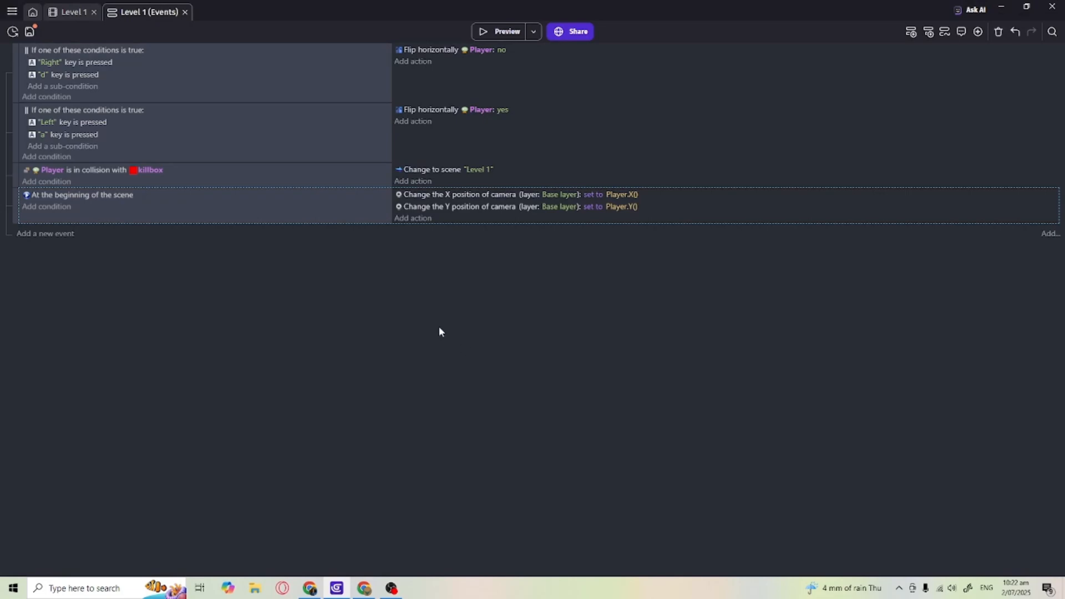
{"action": "left_click", "coordinate": [504, 34]}
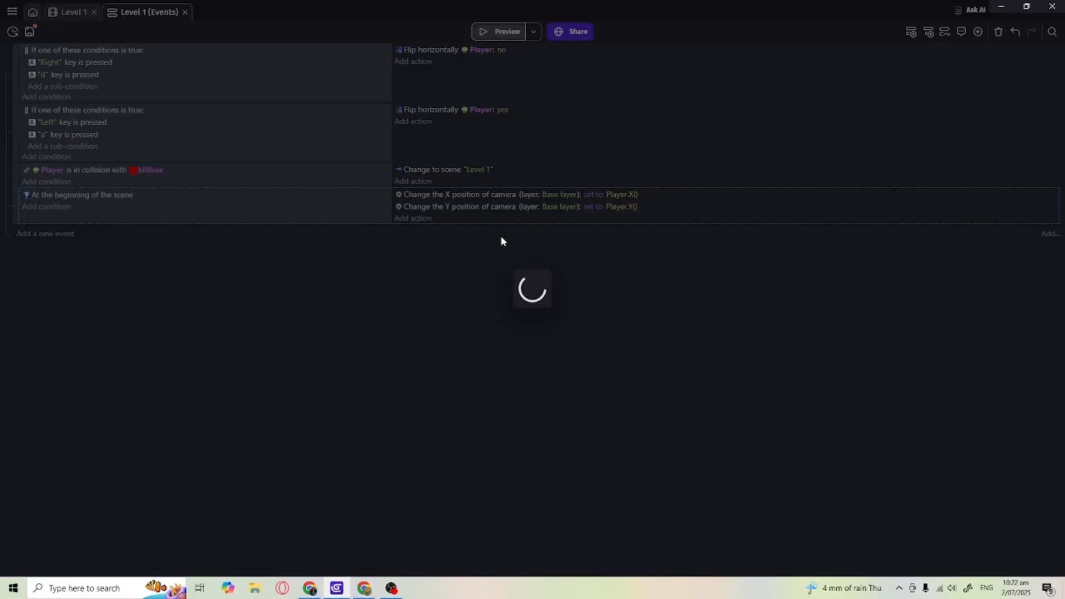
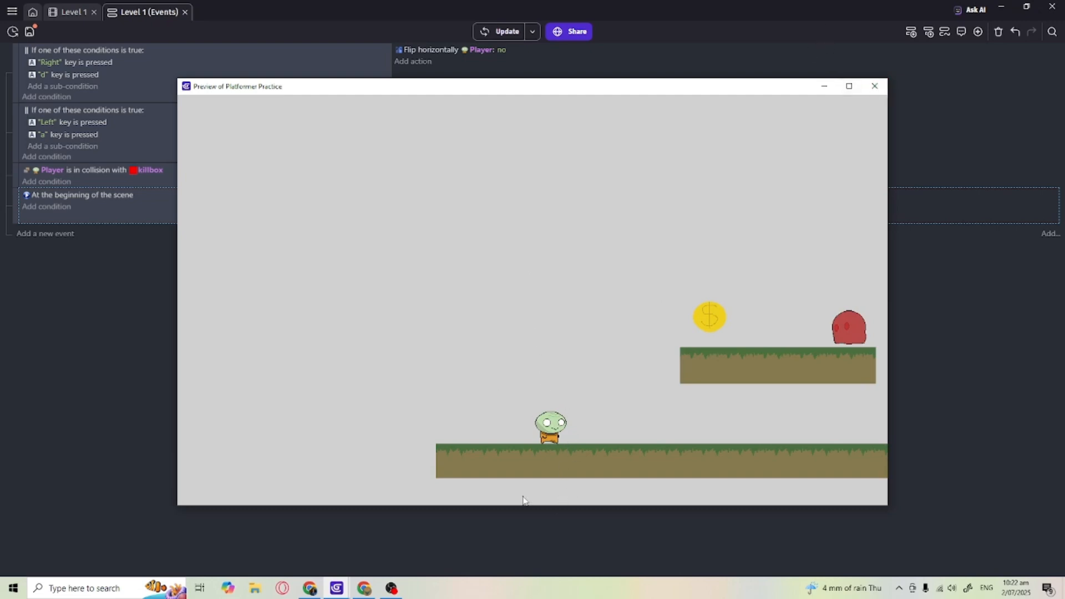
{"action": "left_click", "coordinate": [874, 86]}
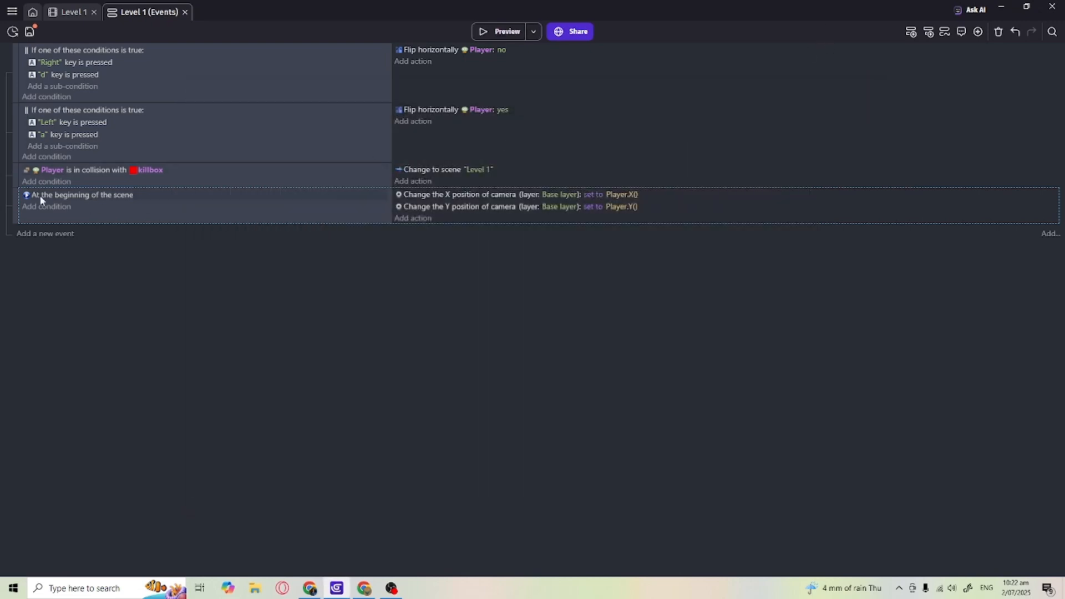
Remove the "At the beginning of the scene" condition from the camera event and test player movement and jumping in a preview.
{"action": "left_click", "coordinate": [58, 193]}
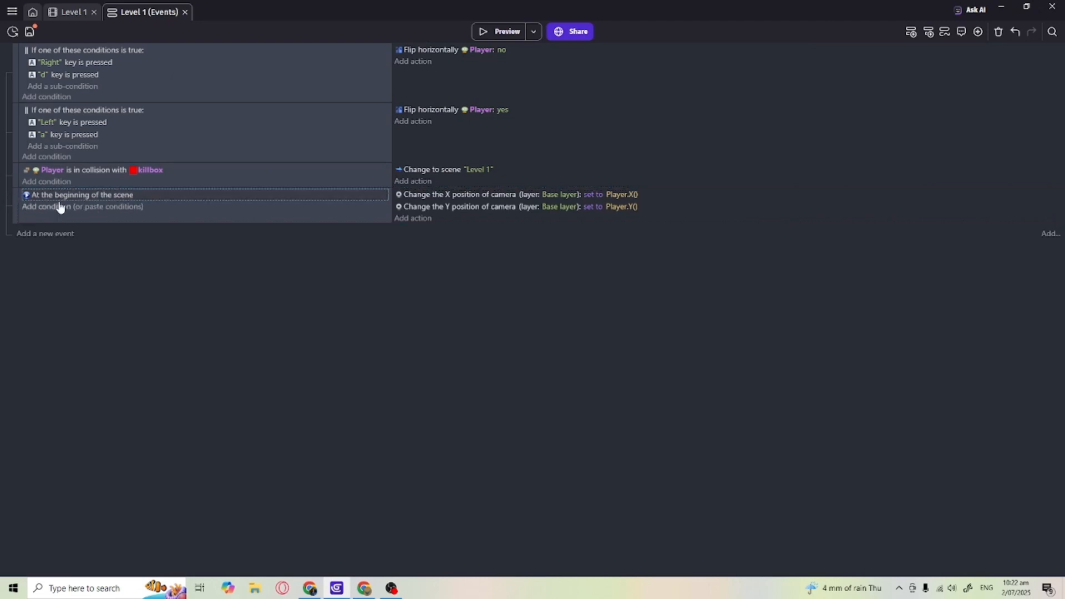
{"action": "key", "text": "Delete"}
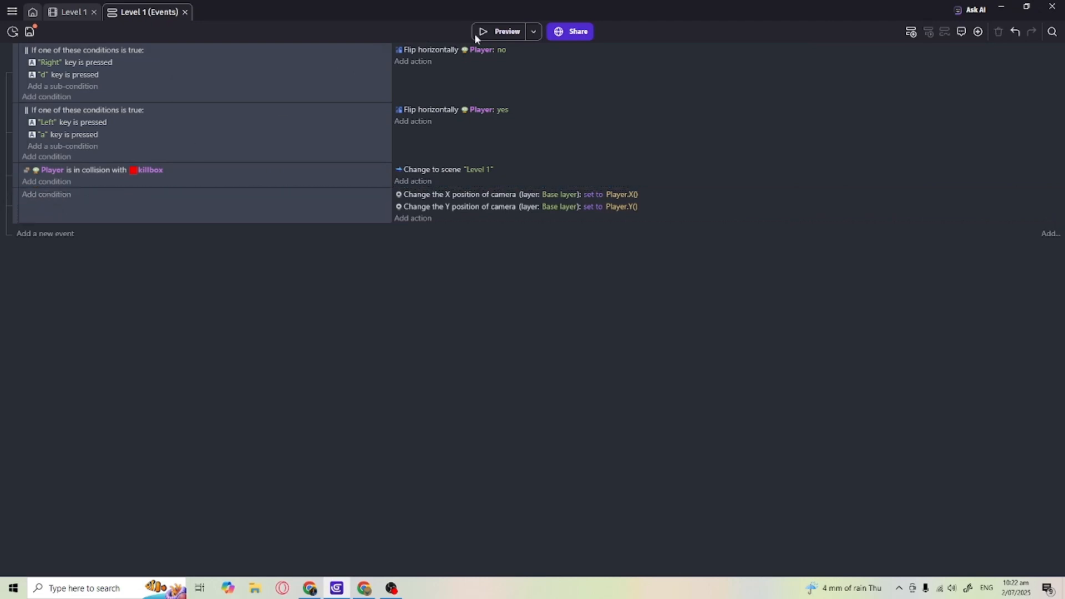
{"action": "left_click", "coordinate": [499, 29]}
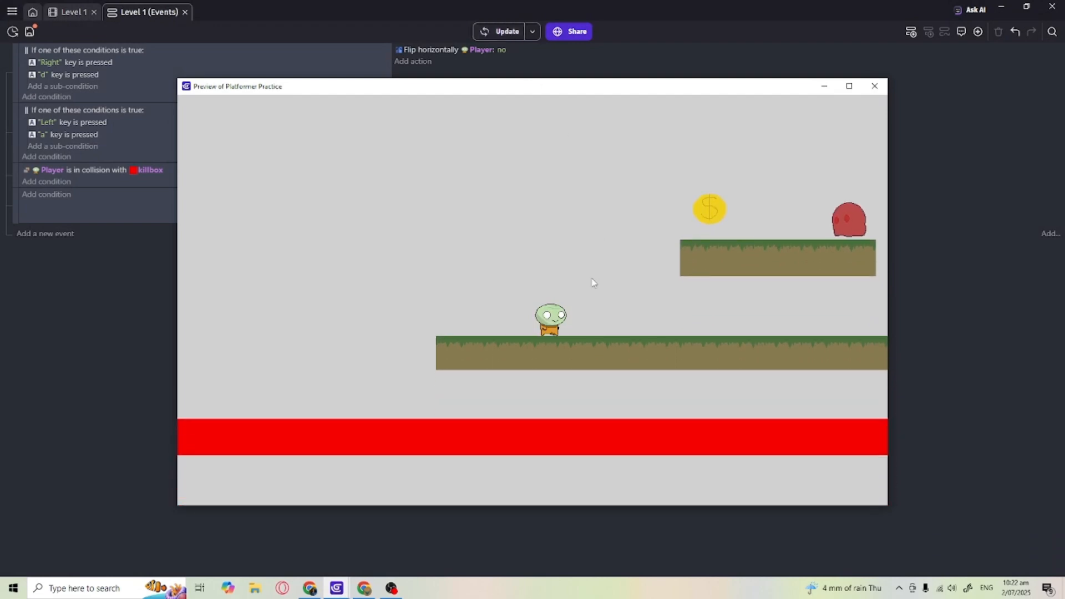
{"action": "key", "text": "a"}
{"action": "key", "text": "d"}
{"action": "key", "text": "space"}
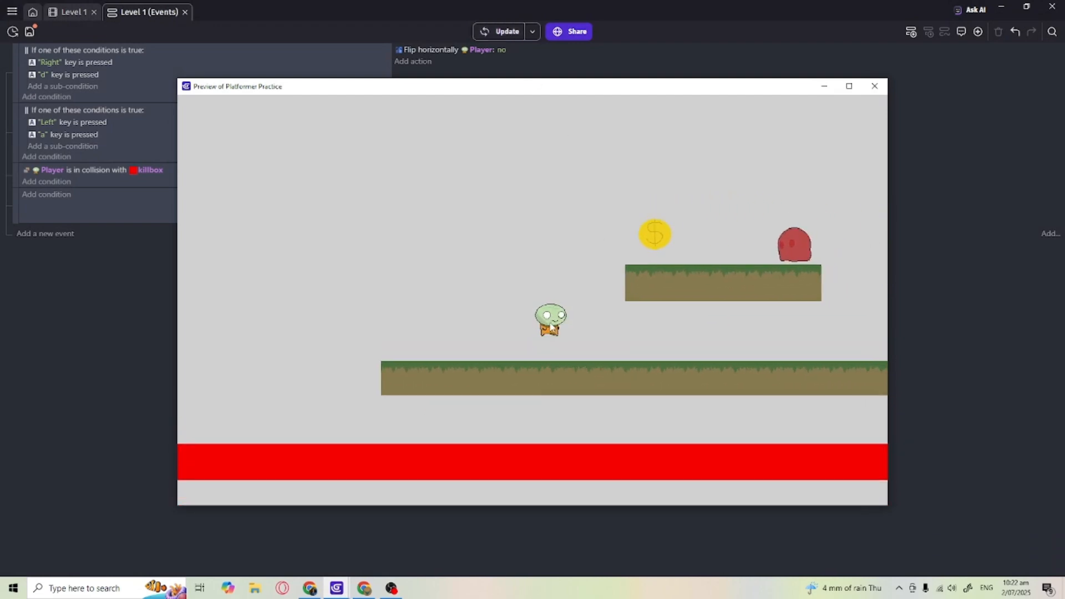
{"action": "key", "text": "a"}
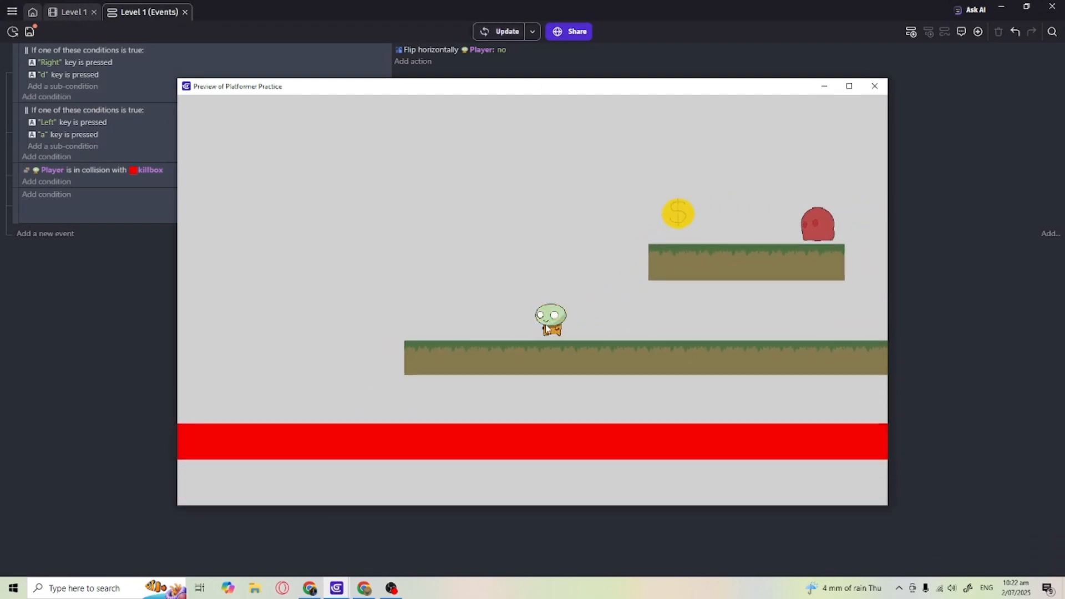
{"action": "left_click", "coordinate": [874, 86]}
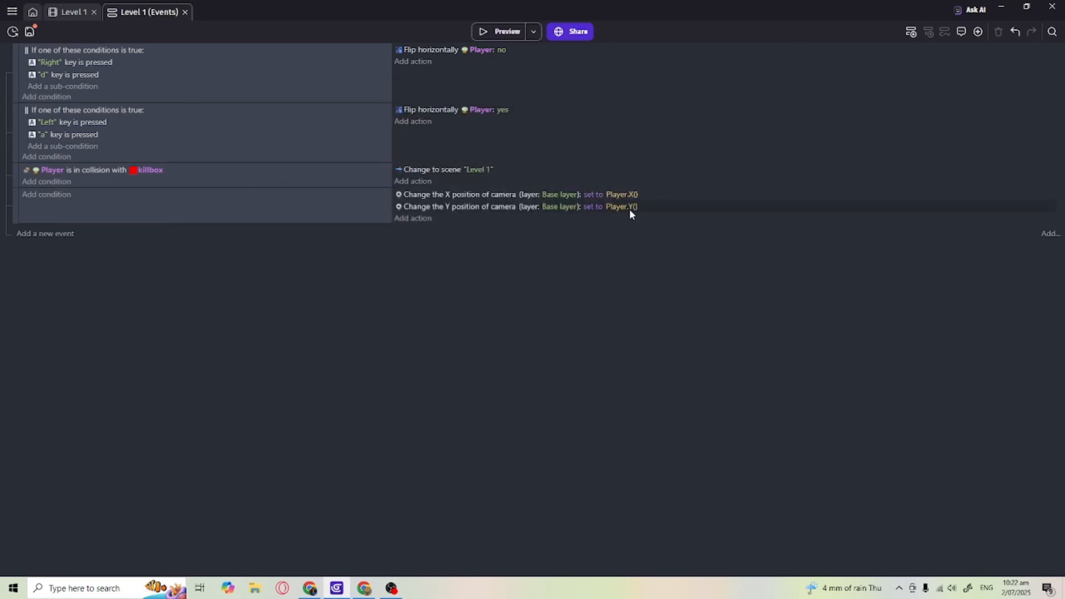
Change the camera Y position expression to Player.Y()+100 and test the player's sideways movement in a preview.
{"action": "left_click", "coordinate": [632, 208]}
{"action": "left_click", "coordinate": [673, 234]}
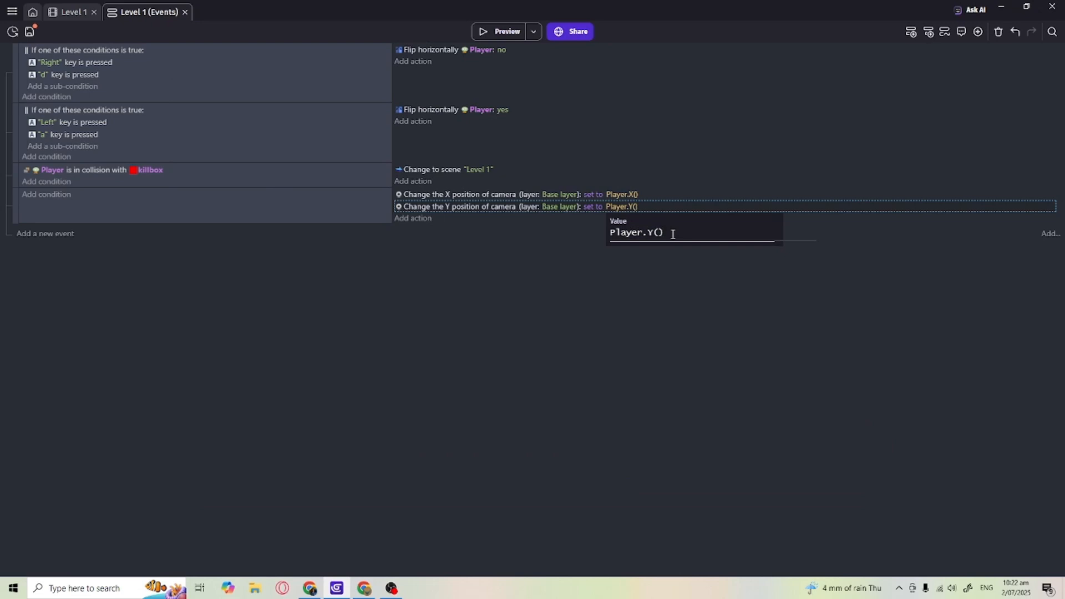
{"action": "type", "text": "+100"}
{"action": "left_click", "coordinate": [650, 260]}
{"action": "left_click", "coordinate": [499, 32]}
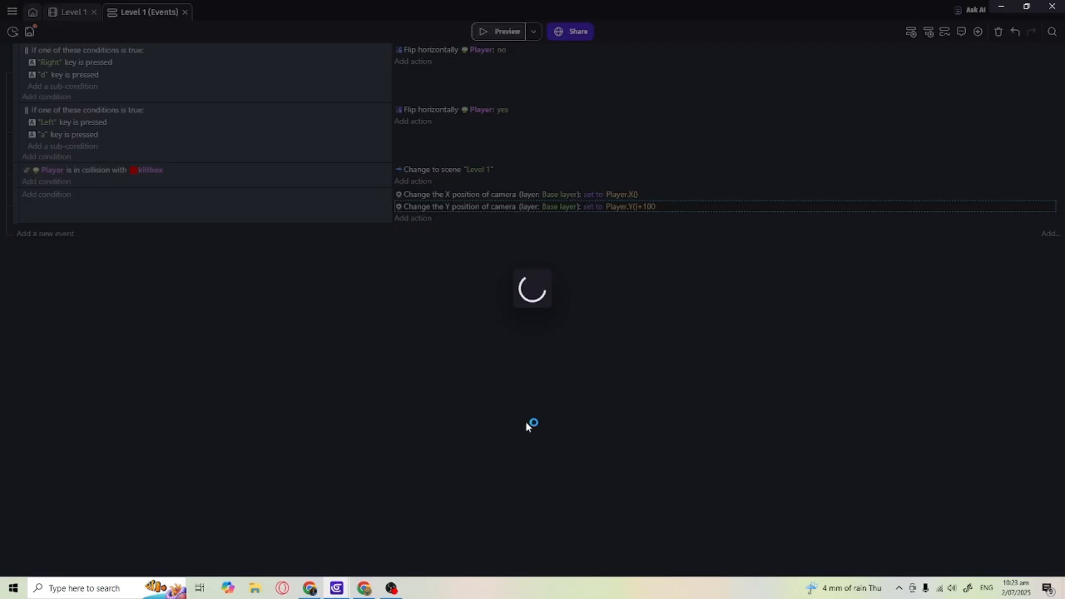
{"action": "key", "text": "d"}
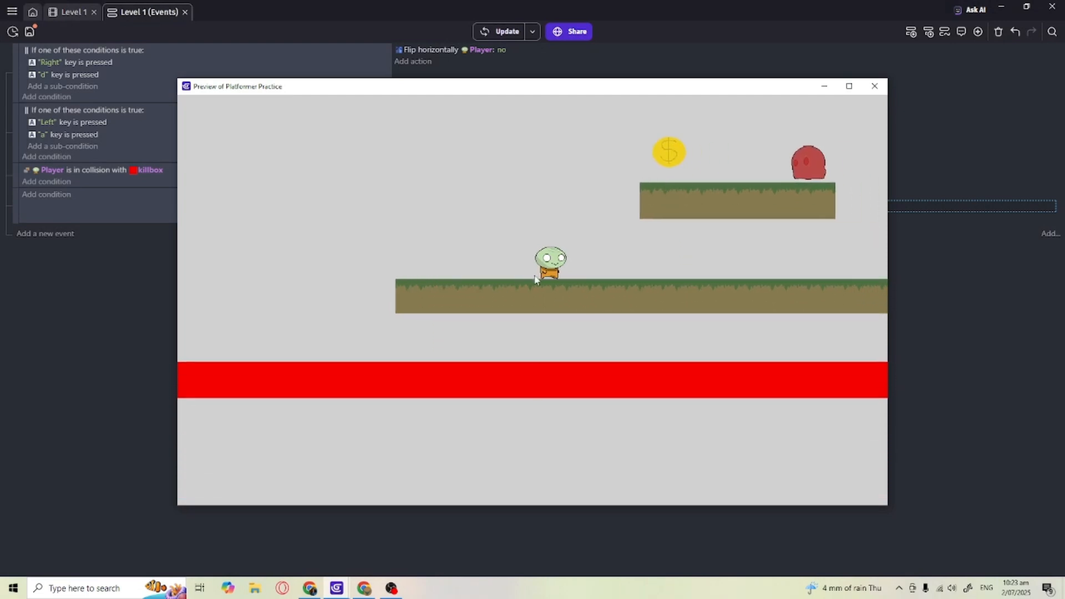
{"action": "key", "text": "a"}
{"action": "left_click", "coordinate": [874, 86]}
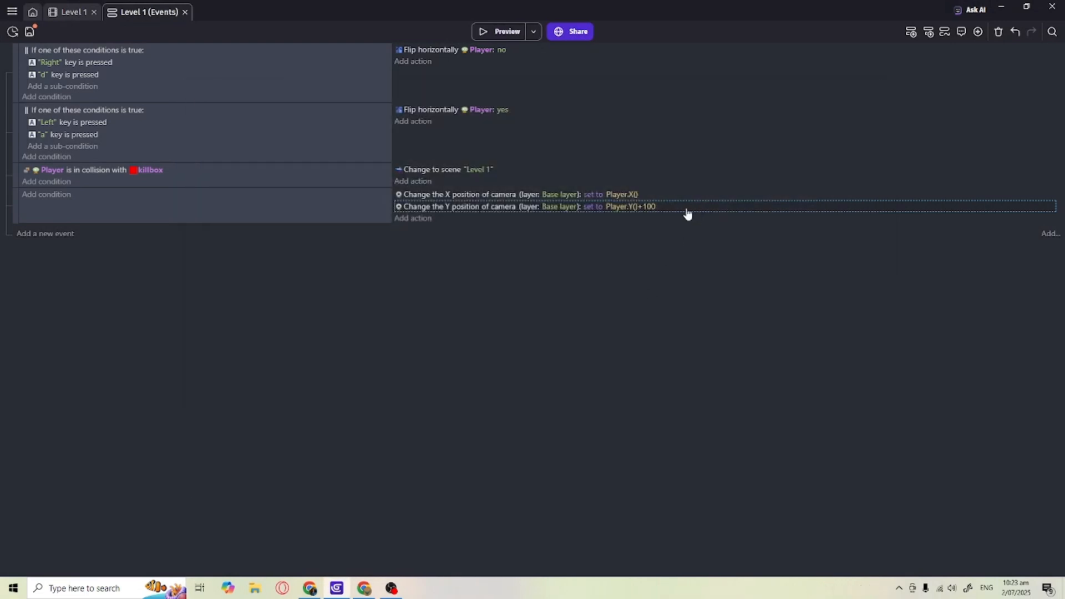
Change the camera Y position expression to Player.Y()-500 and check the framing in a preview.
{"action": "left_click", "coordinate": [645, 207]}
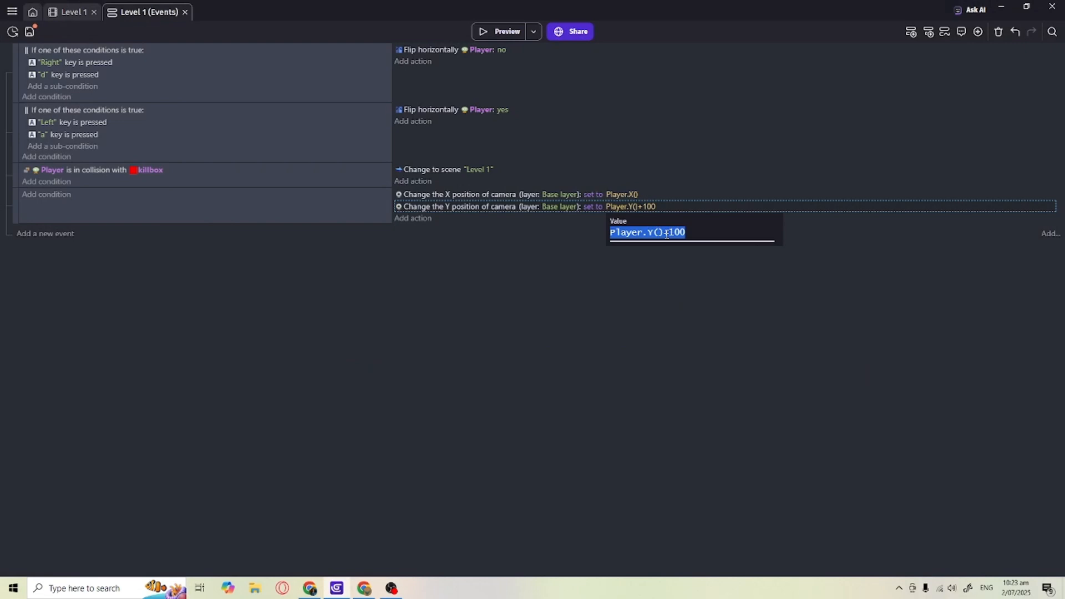
{"action": "left_click", "coordinate": [673, 232]}
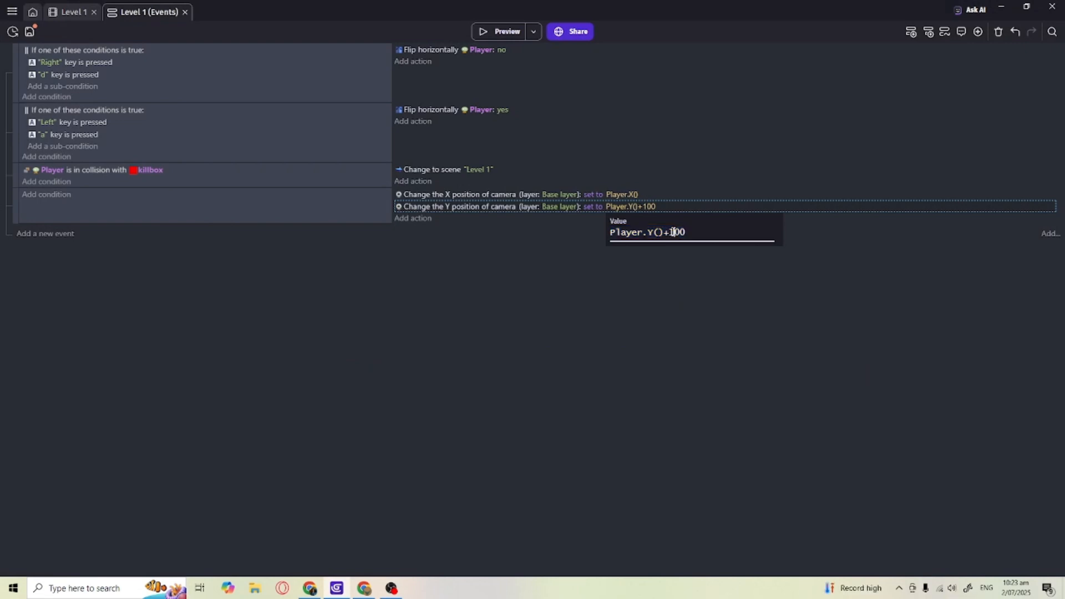
{"action": "key", "text": "BackSpace"}
{"action": "type", "text": "-5"}
{"action": "left_click", "coordinate": [546, 377]}
{"action": "left_click", "coordinate": [502, 31]}
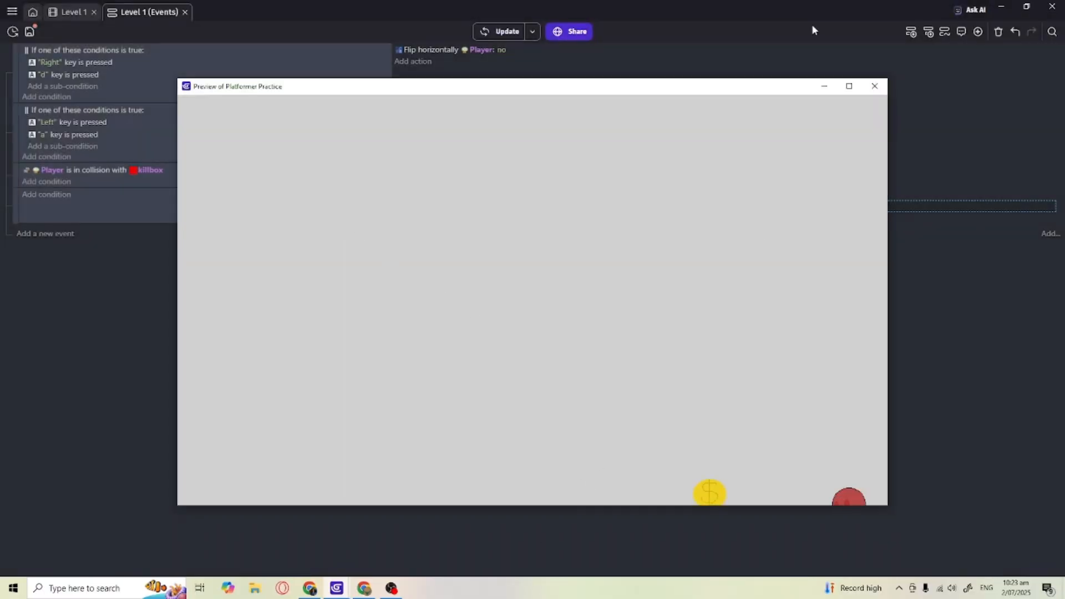
{"action": "left_click", "coordinate": [874, 86]}
Change the camera Y position expression to Player.Y()-300 and check the framing in a preview.
{"action": "left_click", "coordinate": [620, 206]}
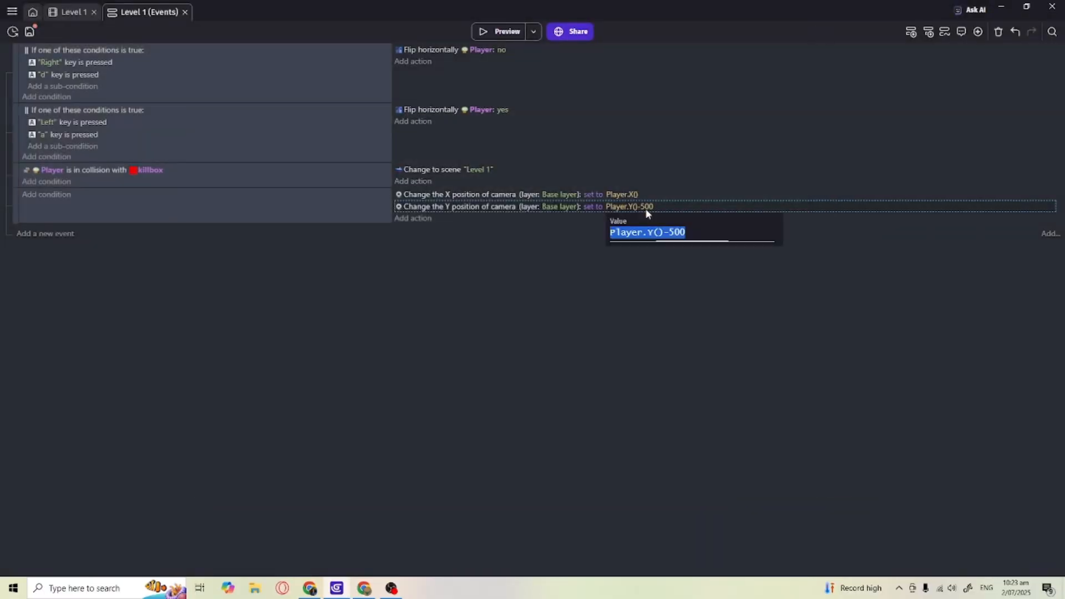
{"action": "left_click", "coordinate": [680, 231]}
{"action": "key", "text": "BackSpace"}
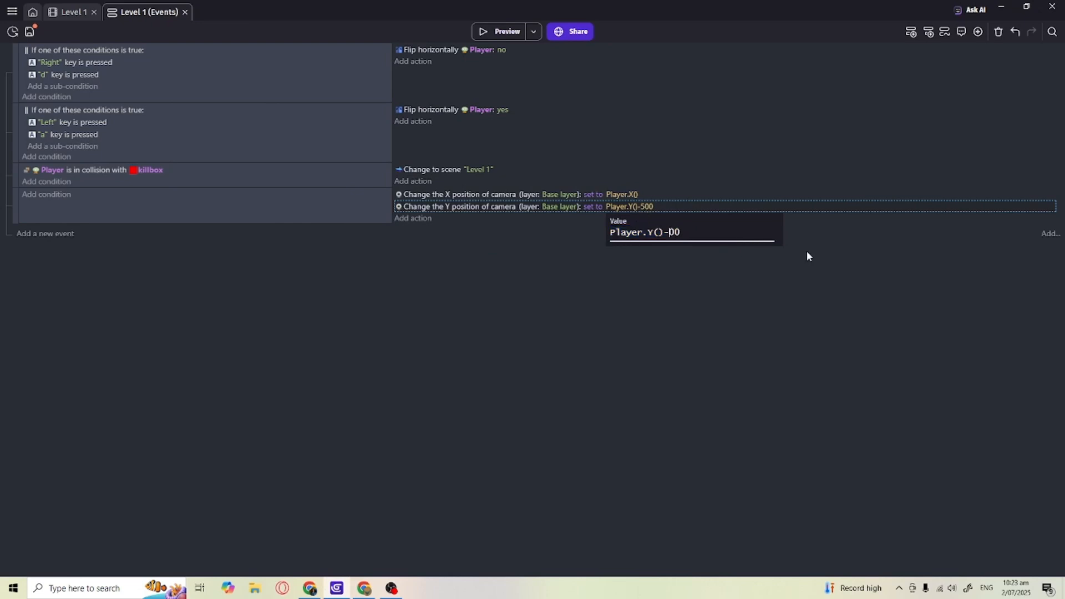
{"action": "type", "text": "3"}
{"action": "left_click", "coordinate": [777, 295]}
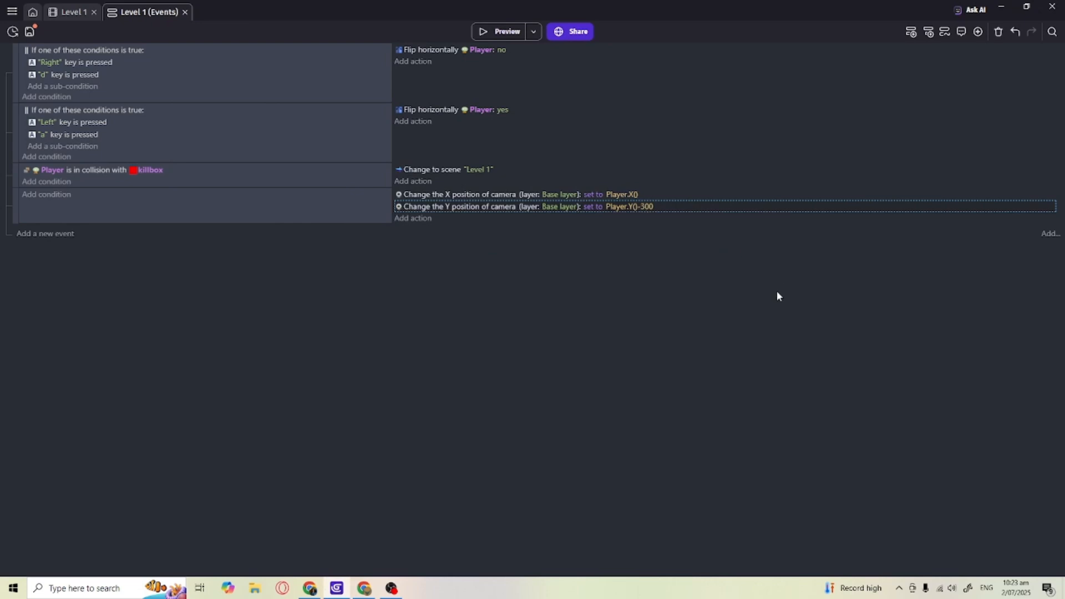
{"action": "left_click", "coordinate": [489, 32]}
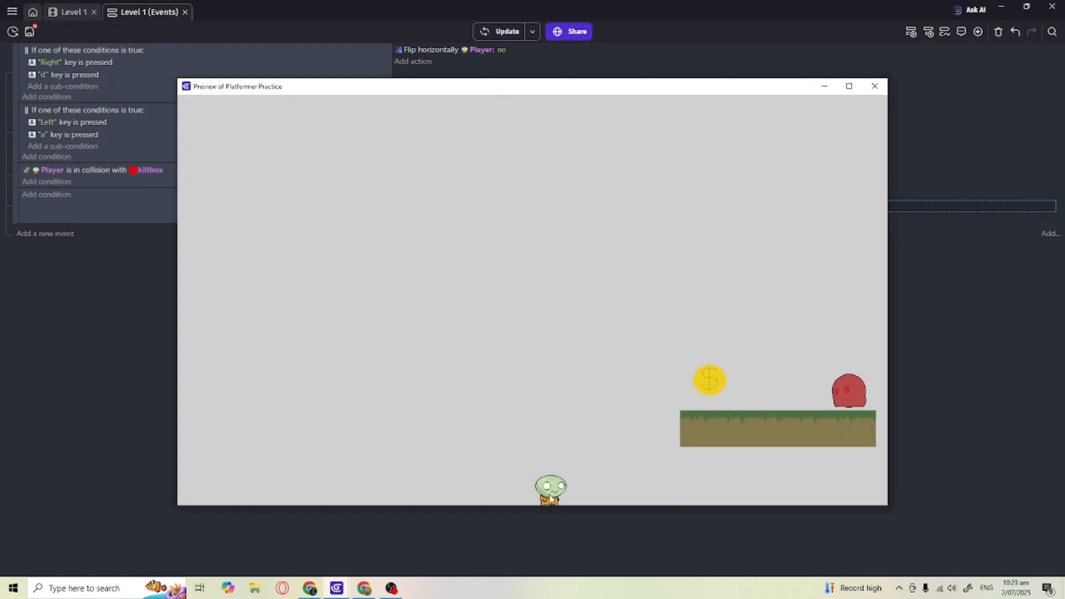
{"action": "left_click", "coordinate": [874, 86]}
Change the camera Y position expression to Player.Y()-100 and test walking and jumping with the player in a preview.
{"action": "left_click", "coordinate": [649, 207]}
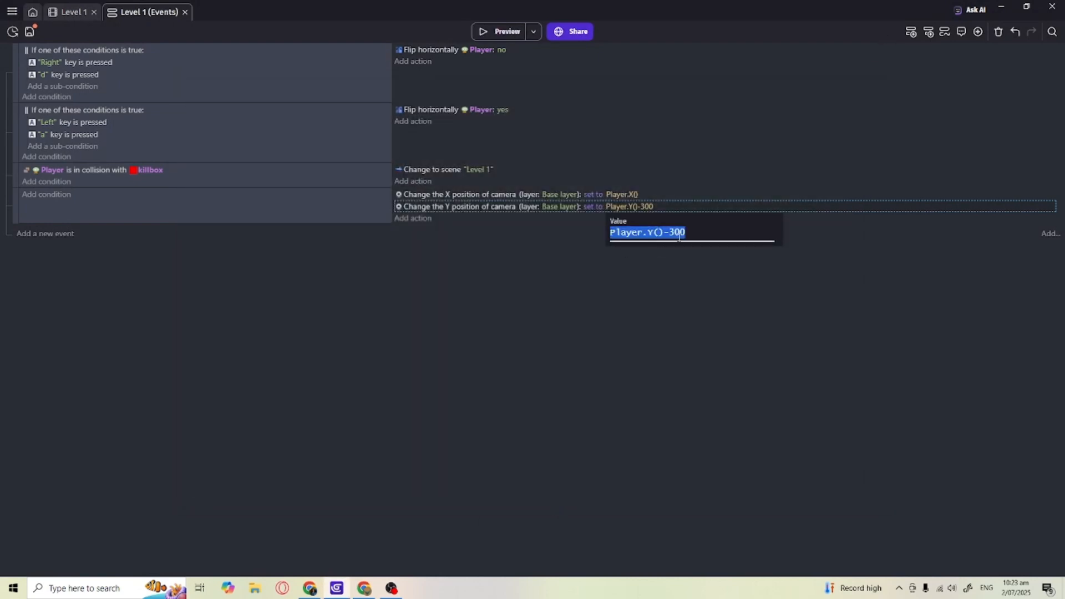
{"action": "left_click", "coordinate": [695, 232]}
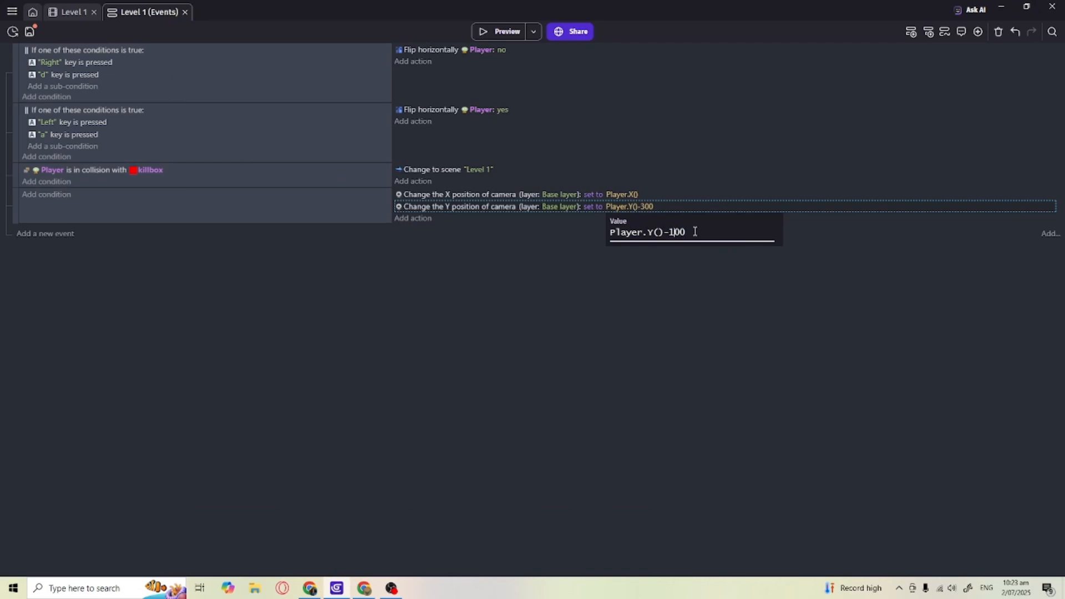
{"action": "left_click", "coordinate": [499, 31]}
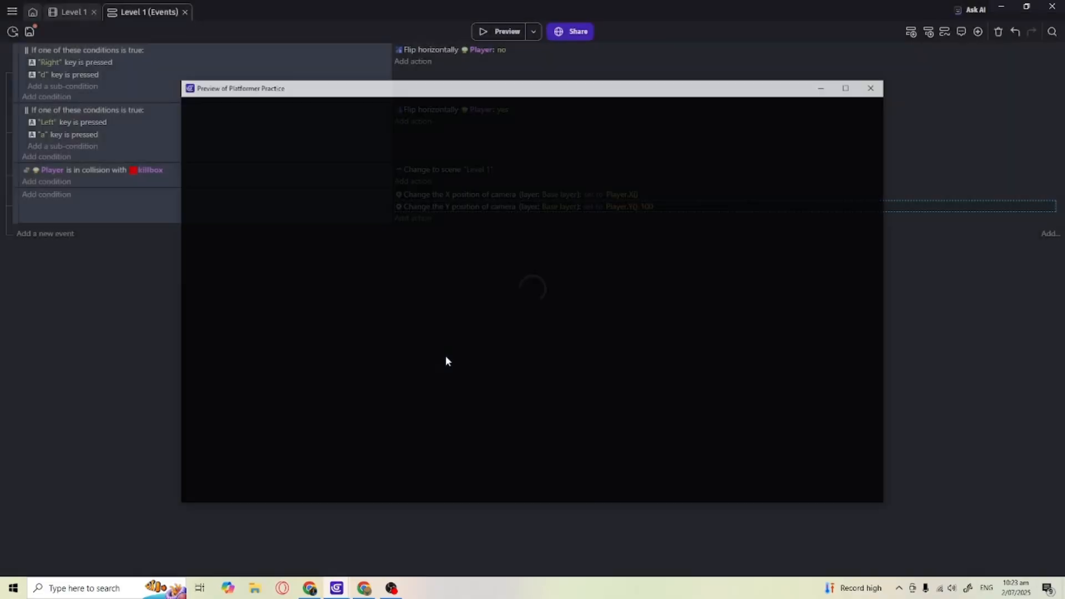
{"action": "key", "text": "d"}
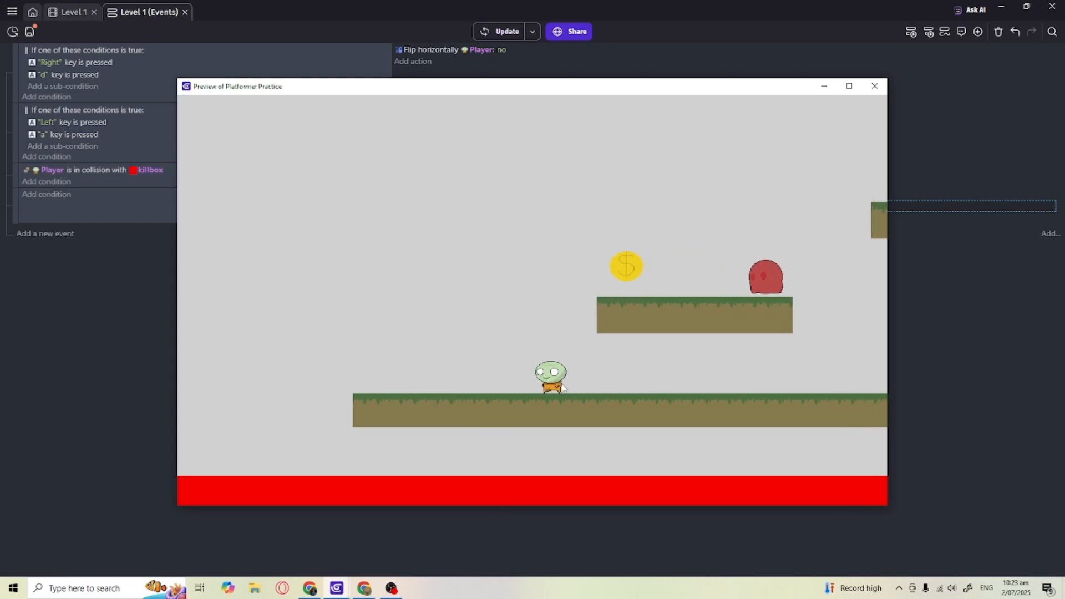
{"action": "key", "text": "a"}
{"action": "key", "text": "d"}
{"action": "key", "text": "space"}
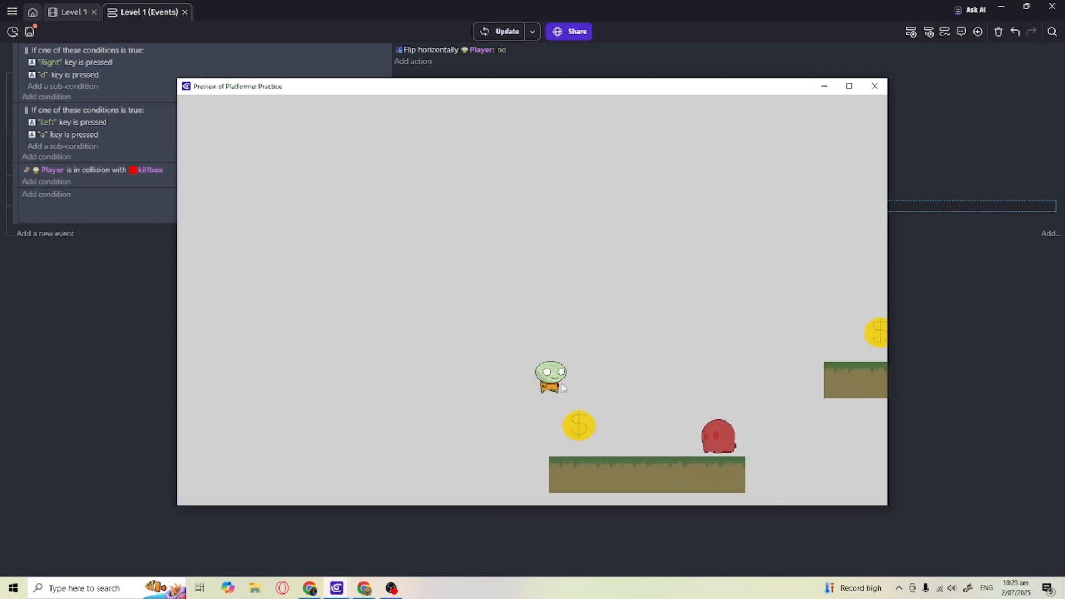
{"action": "key", "text": "a"}
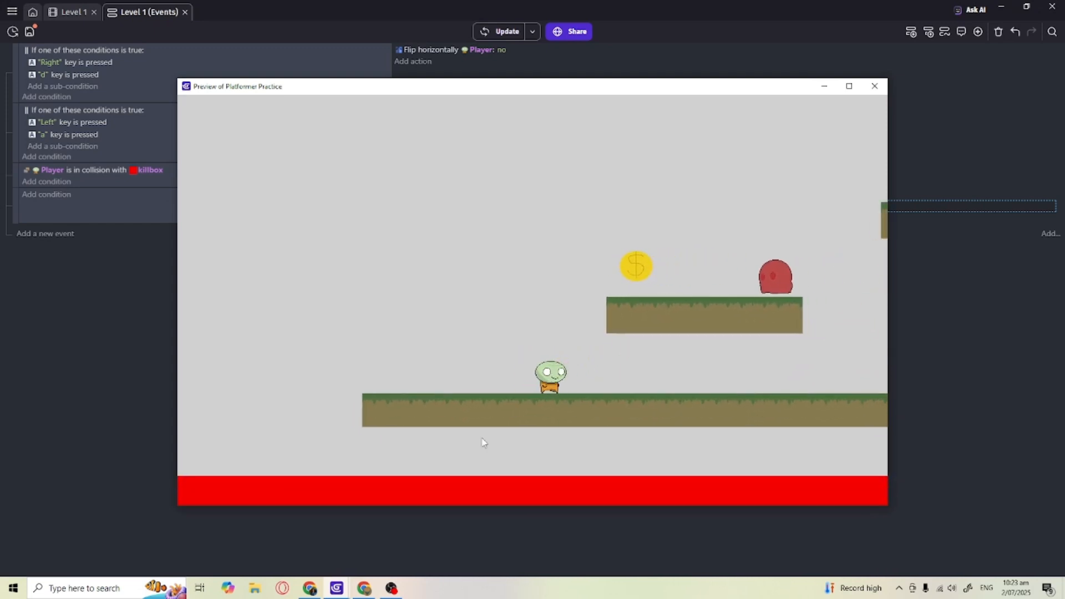
Walk and jump the player across the platforms to check the camera framing, and close the preview.
{"action": "key", "text": "d"}
{"action": "key", "text": "space"}
{"action": "key", "text": "space"}
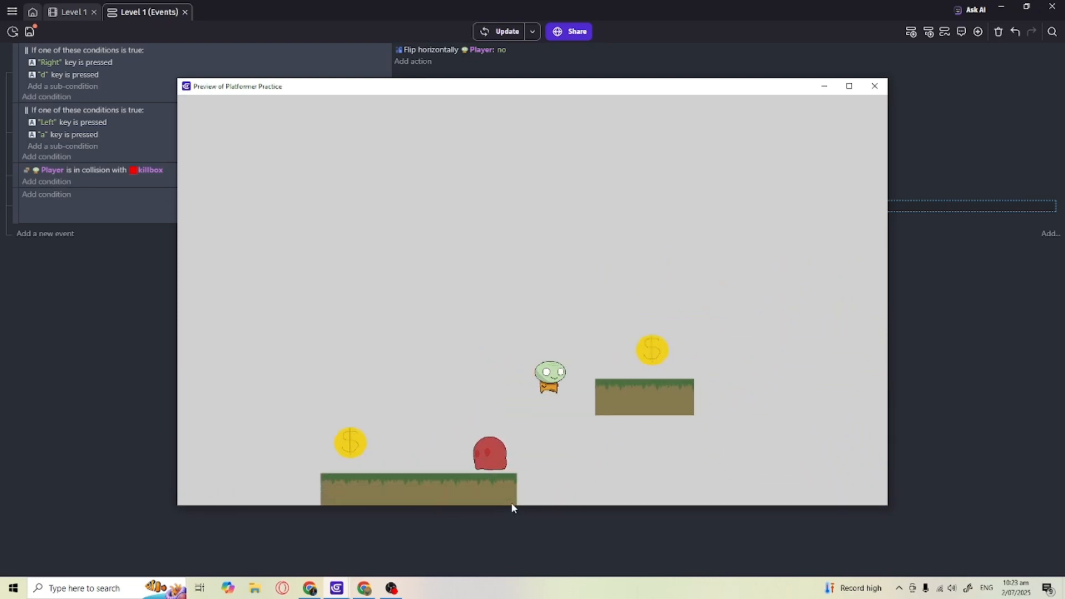
{"action": "key", "text": "a"}
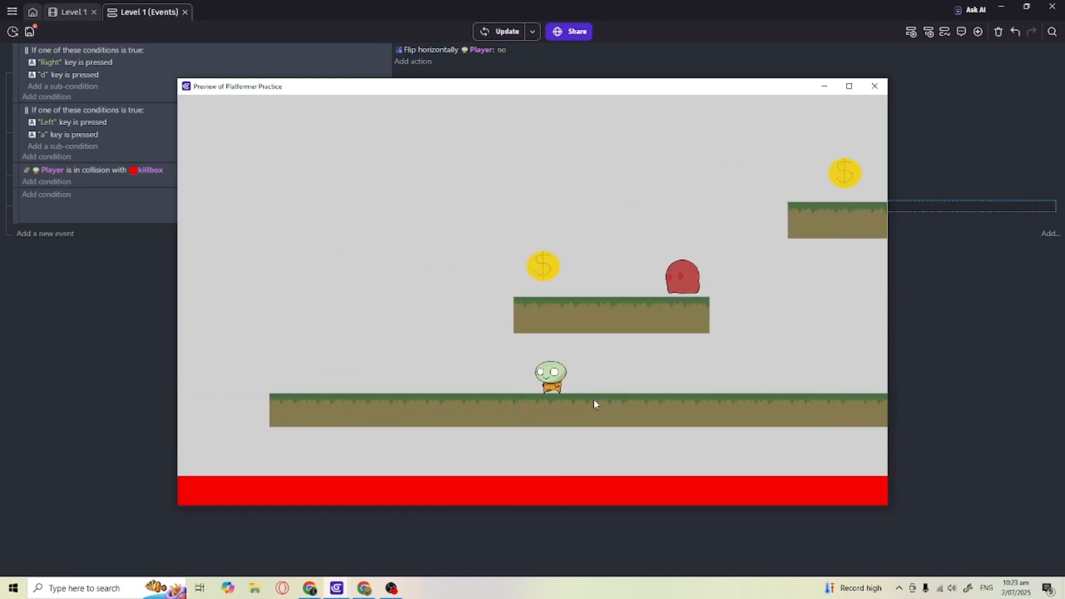
{"action": "key", "text": "space"}
{"action": "key", "text": "d"}
{"action": "key", "text": "a"}
{"action": "key", "text": "d"}
{"action": "key", "text": "space"}
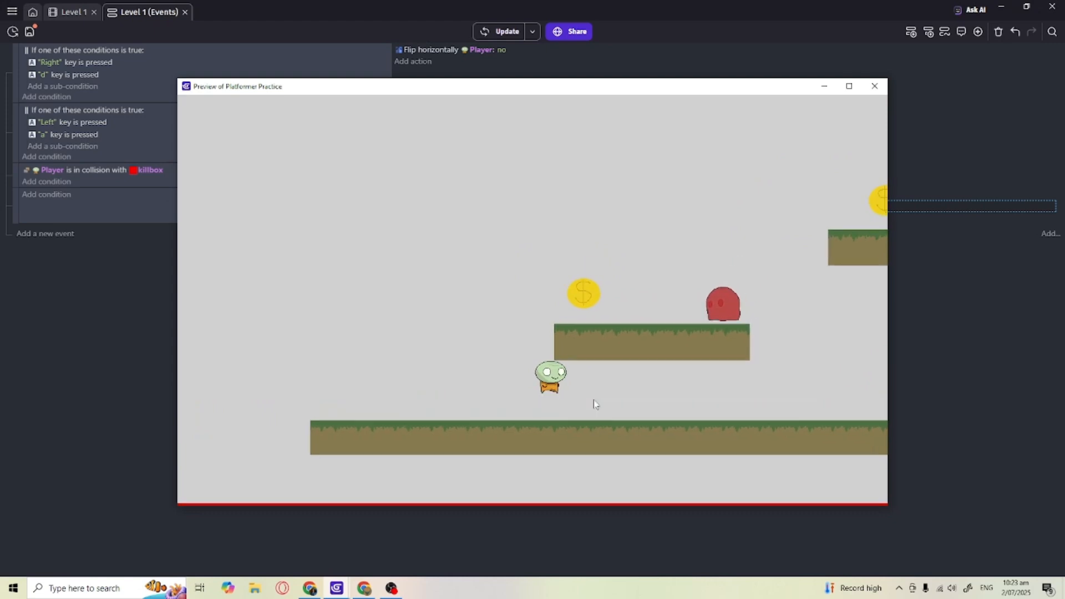
{"action": "key", "text": "a"}
{"action": "key", "text": "d"}
{"action": "key", "text": "space"}
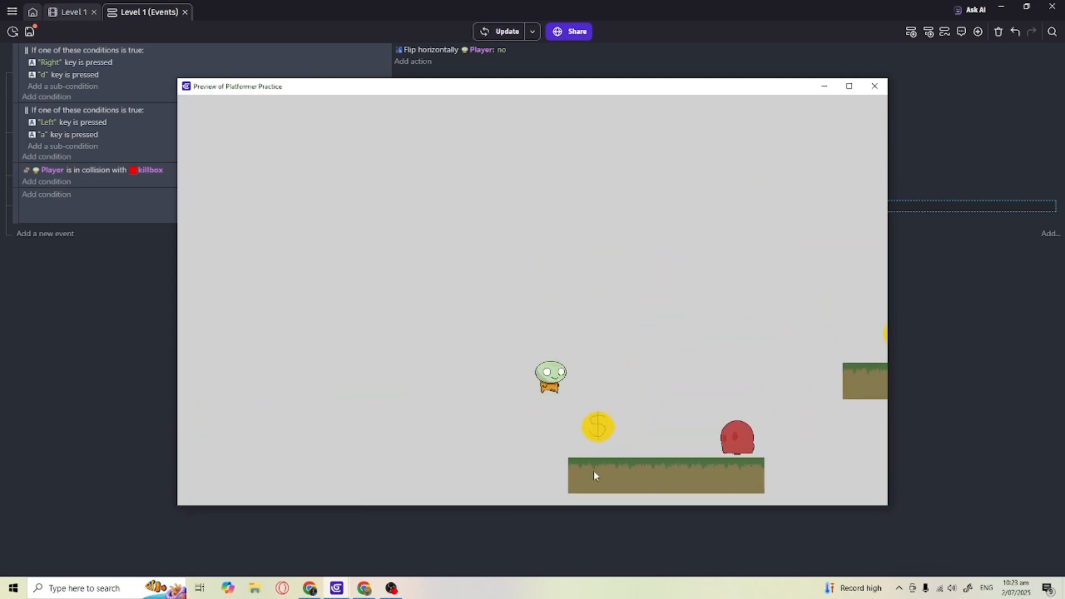
{"action": "key", "text": "d"}
{"action": "left_click", "coordinate": [874, 86]}
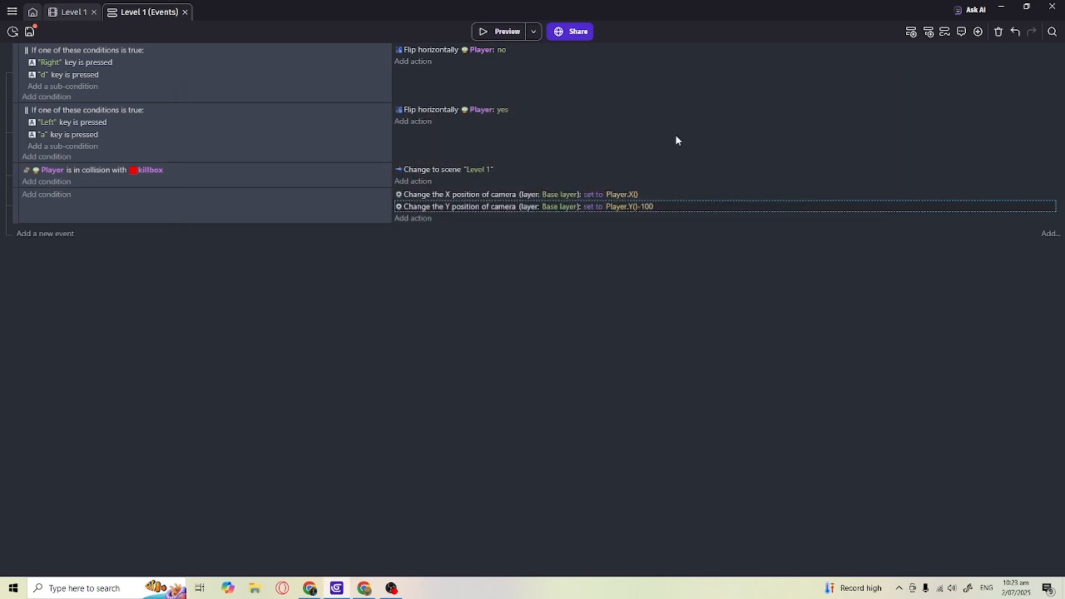
Create a new Text object in the Level 1 scene and name it txt_ScoreOutput.
{"action": "left_click", "coordinate": [70, 16]}
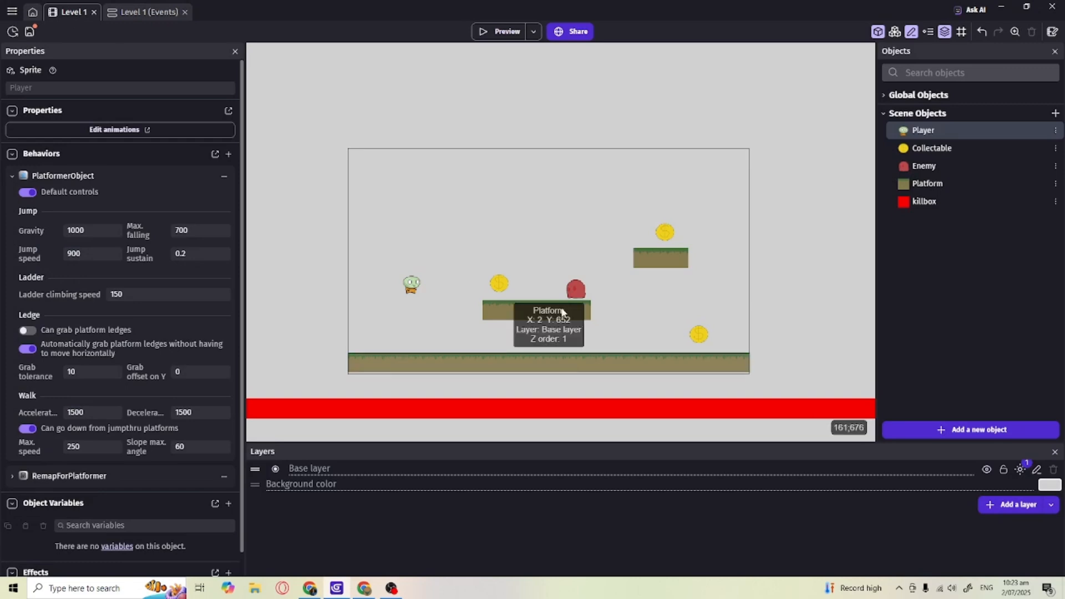
{"action": "left_click", "coordinate": [960, 436]}
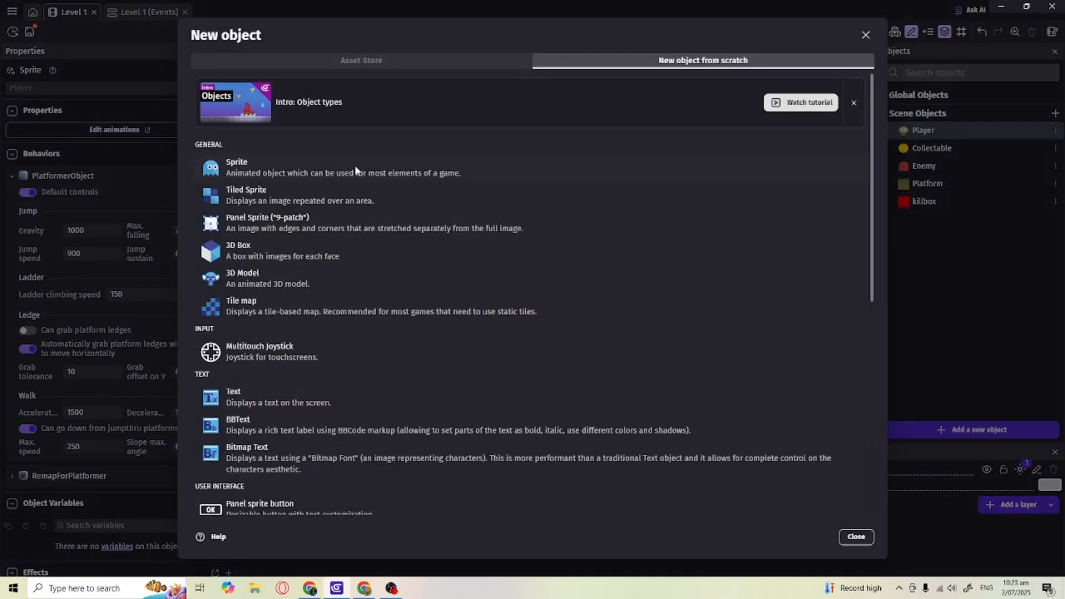
{"action": "left_click", "coordinate": [238, 400]}
{"action": "double_click", "coordinate": [254, 83]}
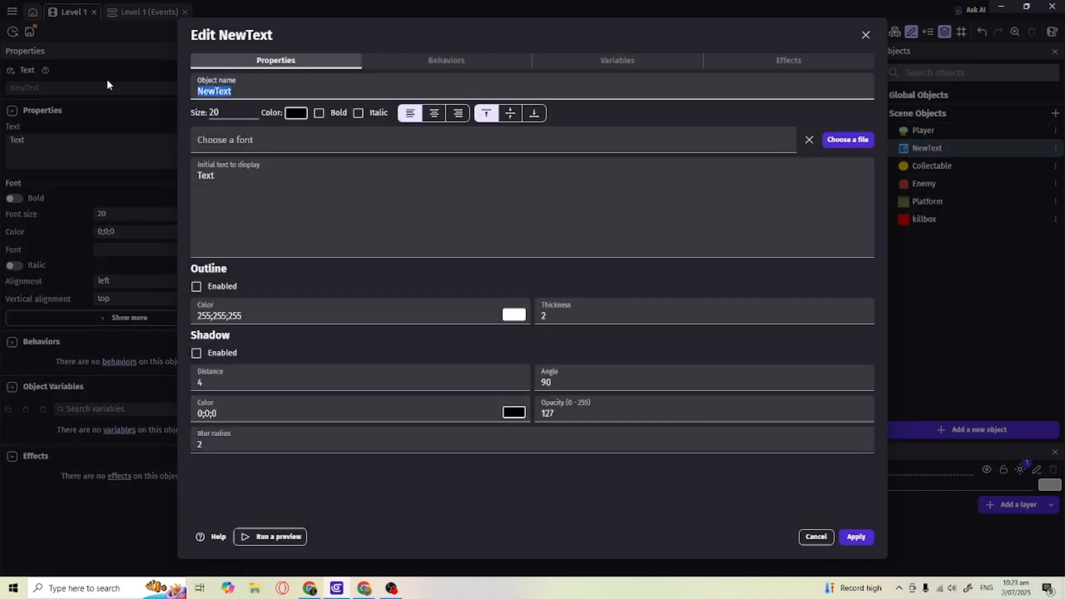
{"action": "type", "text": "ScoreOutput"}
{"action": "key", "text": "Home"}
{"action": "type", "text": "txt_"}
Set the text object's font to ABCProphet-Regular (1).ttf from the Downloads folder, copying it into the project folder, and apply the changes.
{"action": "left_click", "coordinate": [830, 142]}
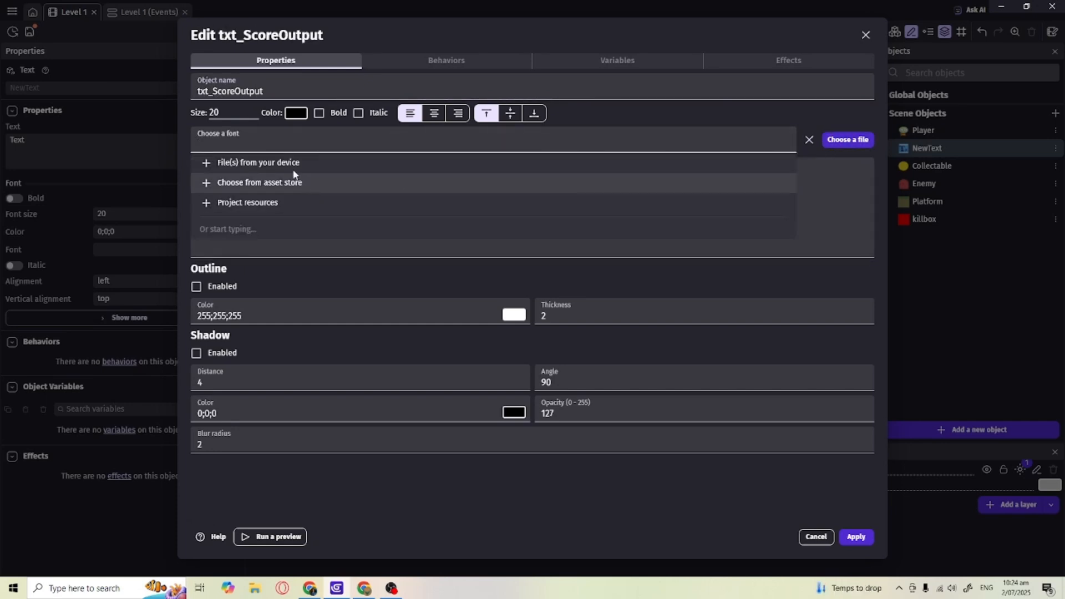
{"action": "left_click", "coordinate": [261, 164]}
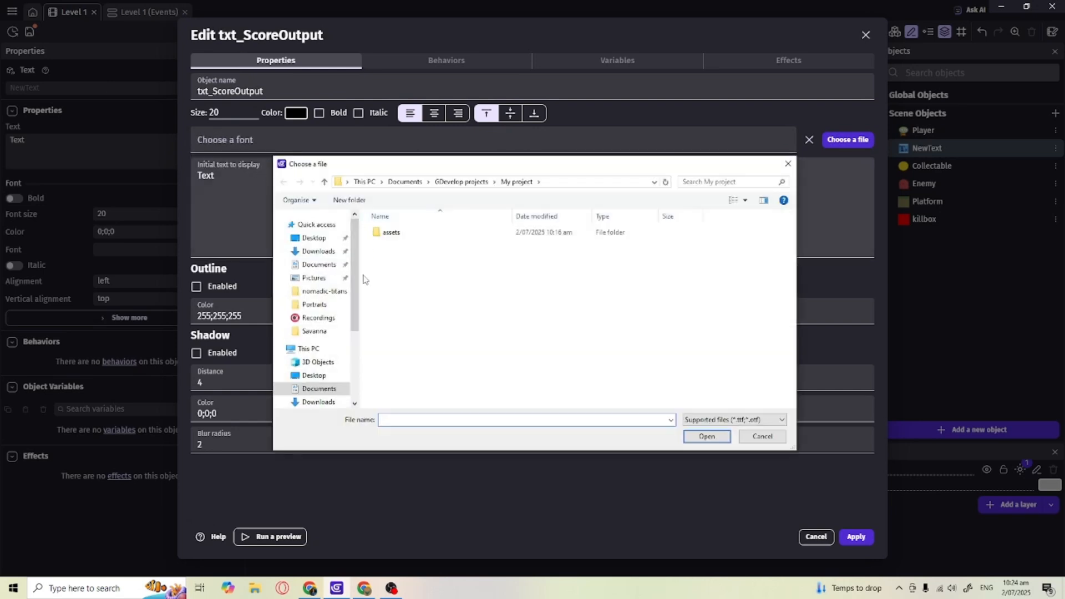
{"action": "left_click", "coordinate": [306, 405]}
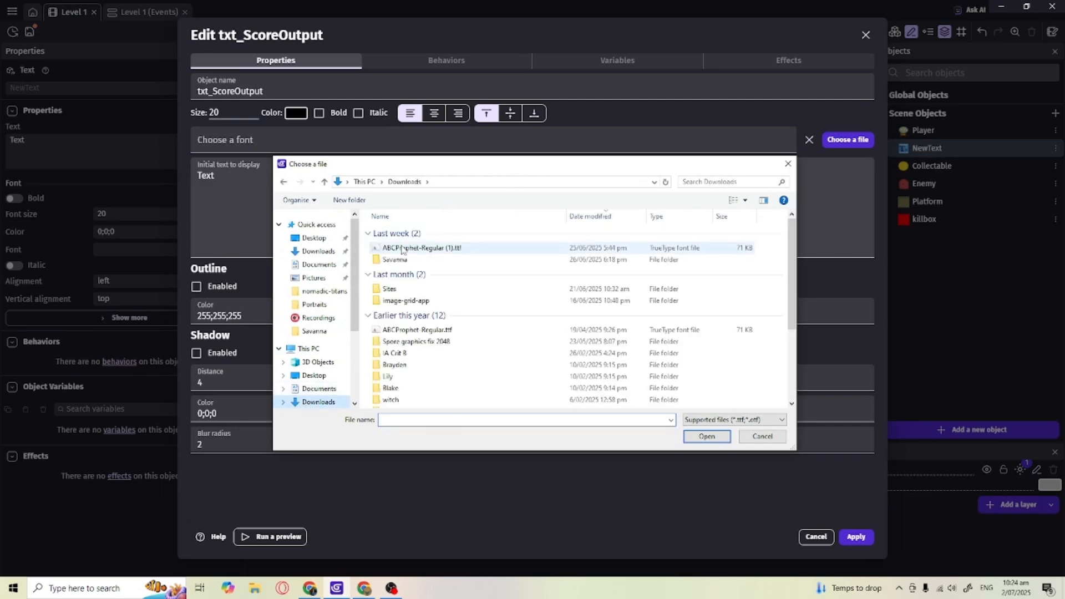
{"action": "left_click", "coordinate": [388, 248]}
{"action": "left_click", "coordinate": [703, 437]}
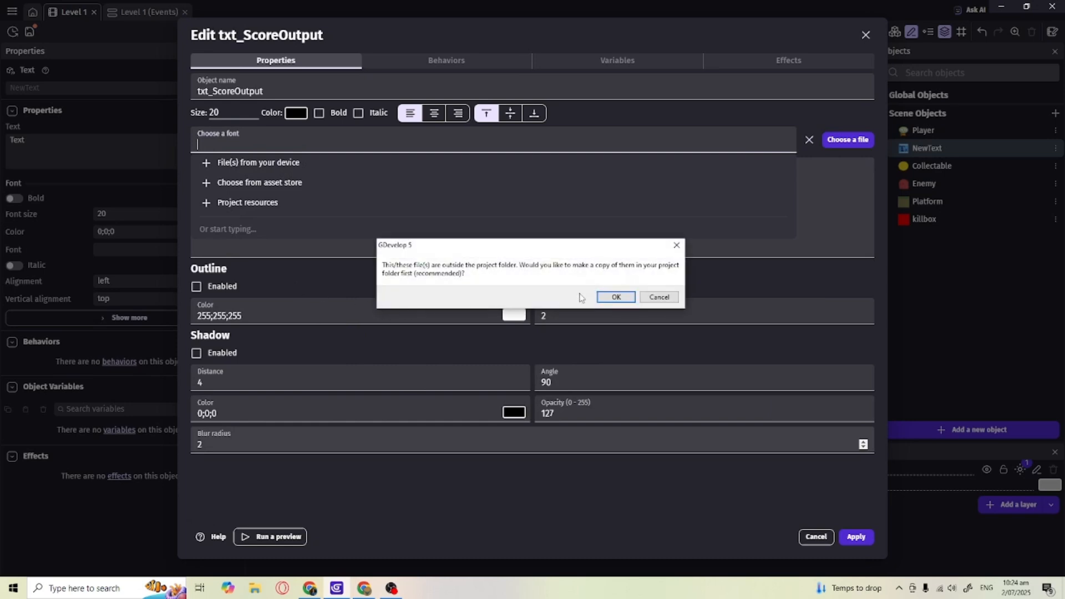
{"action": "left_click", "coordinate": [605, 298]}
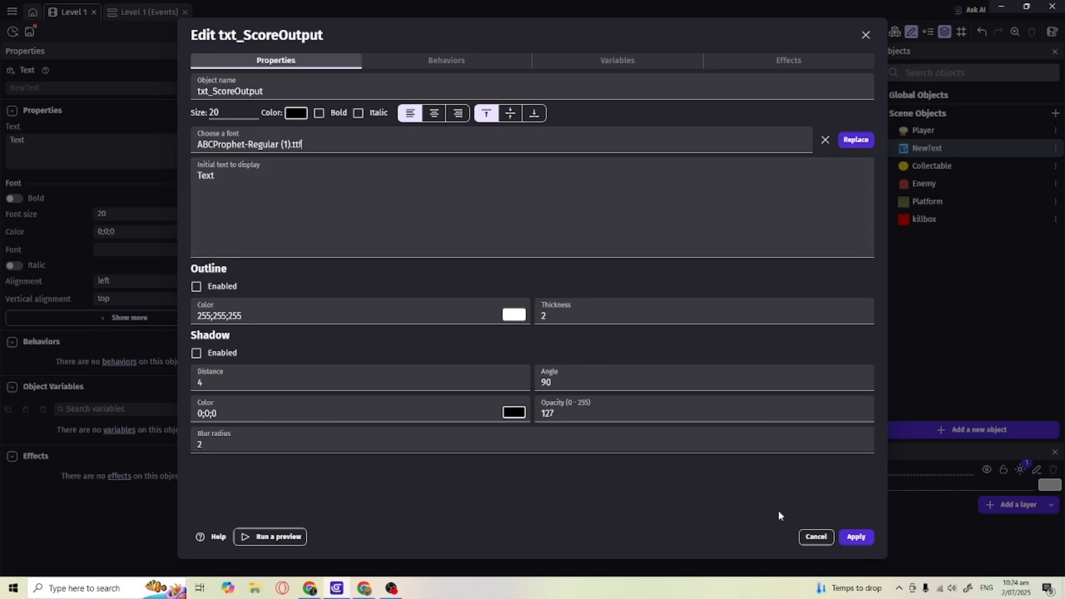
{"action": "left_click", "coordinate": [856, 536]}
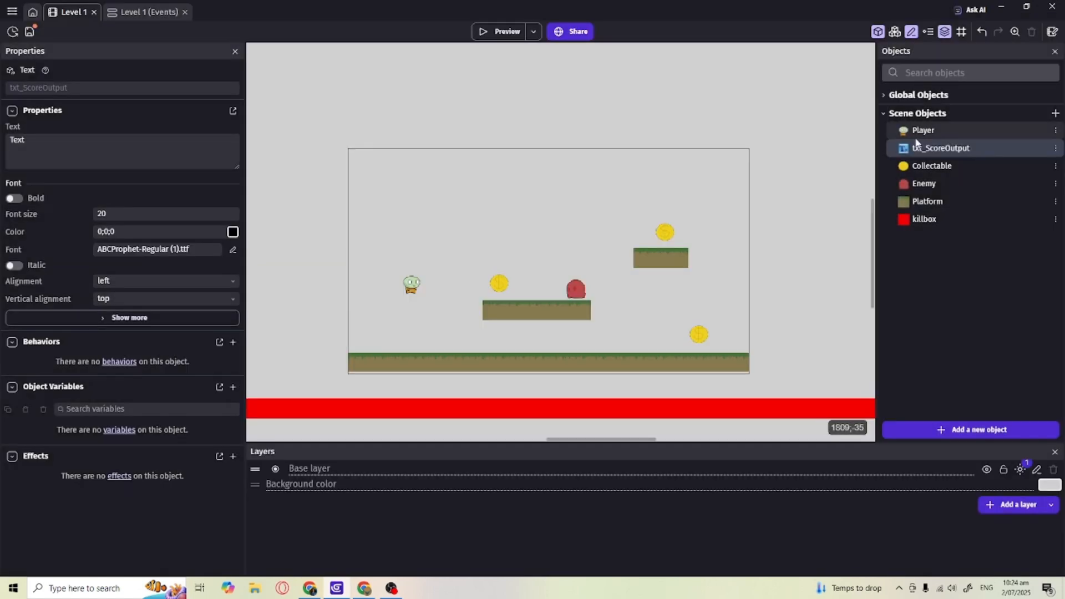
Place txt_ScoreOutput near the level frame's upper-left corner at about X 55, Y 62 and set its font size to 80.
{"action": "left_click_drag", "start_coordinate": [916, 149], "coordinate": [435, 194]}
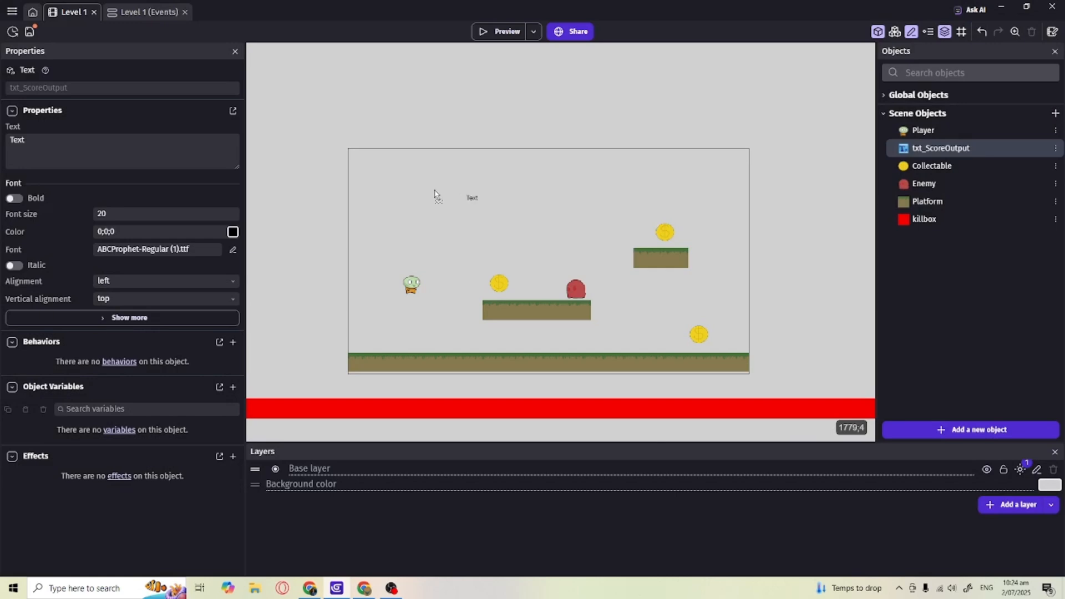
{"action": "left_click", "coordinate": [367, 172]}
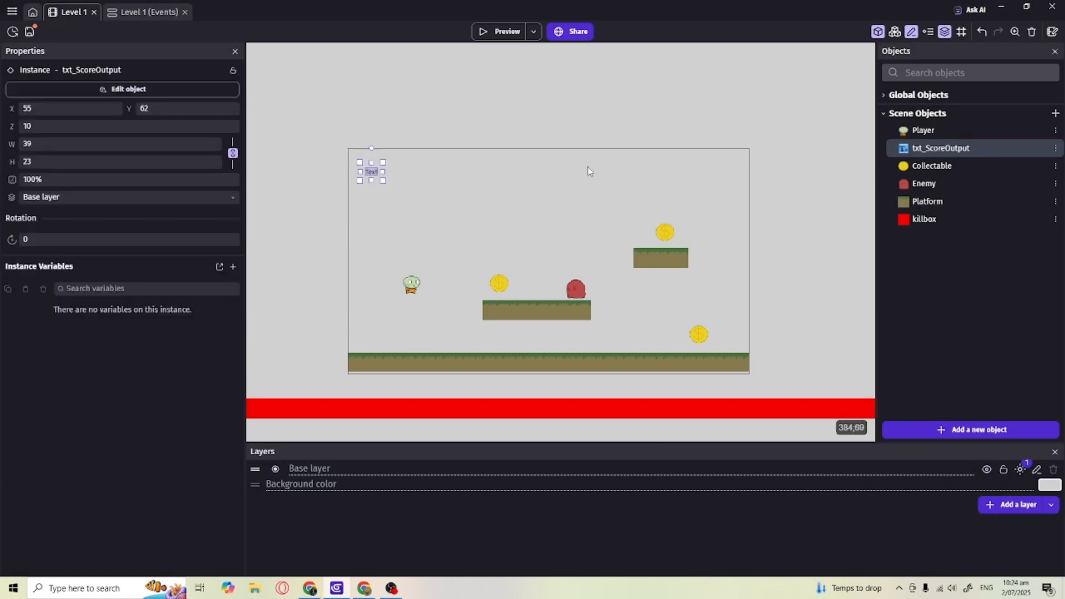
{"action": "double_click", "coordinate": [997, 150]}
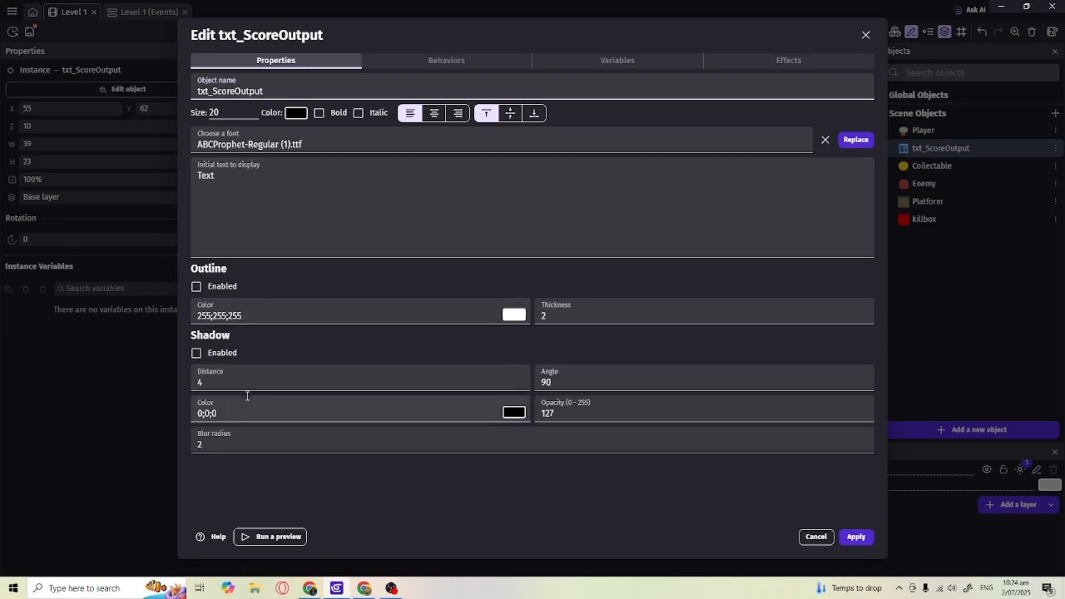
{"action": "left_click", "coordinate": [224, 113]}
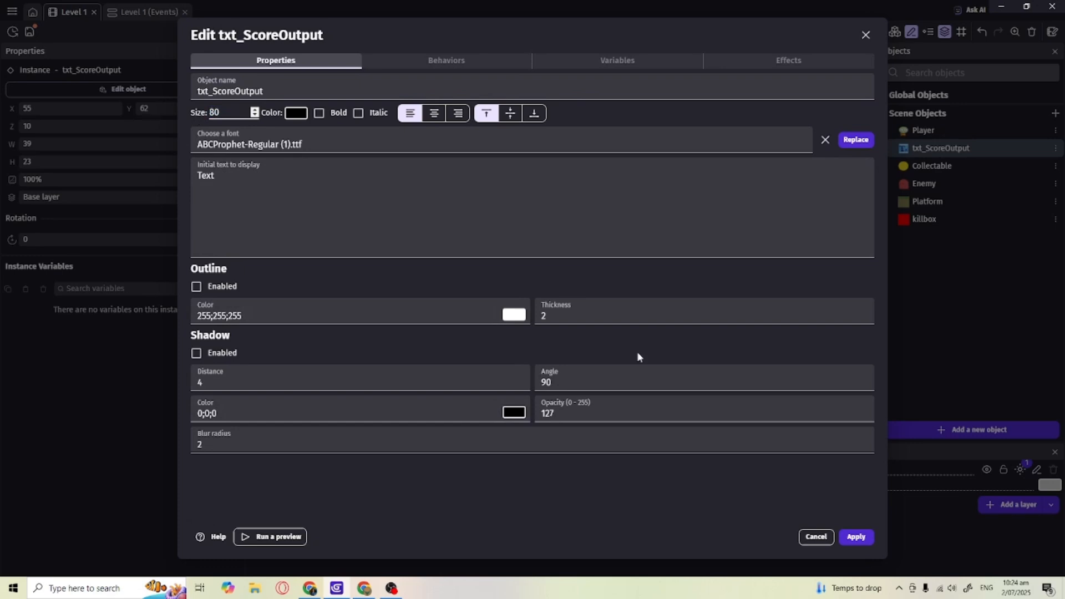
{"action": "left_click", "coordinate": [858, 539]}
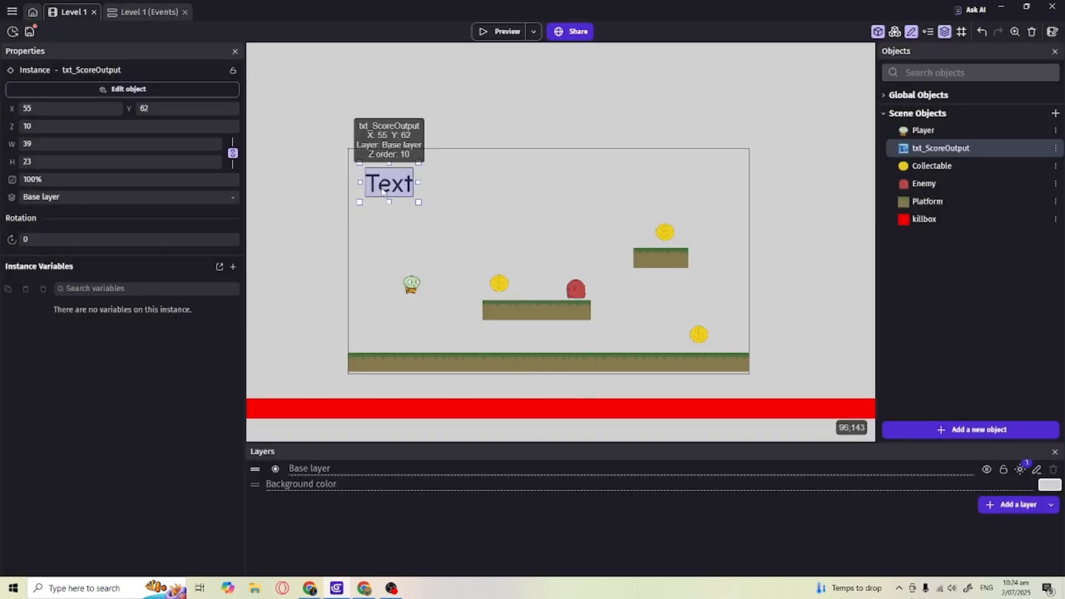
Move the score text closer to the level frame's corner, to about X 25, Y 30, and check its placement in a preview.
{"action": "left_click_drag", "start_coordinate": [378, 180], "coordinate": [374, 176]}
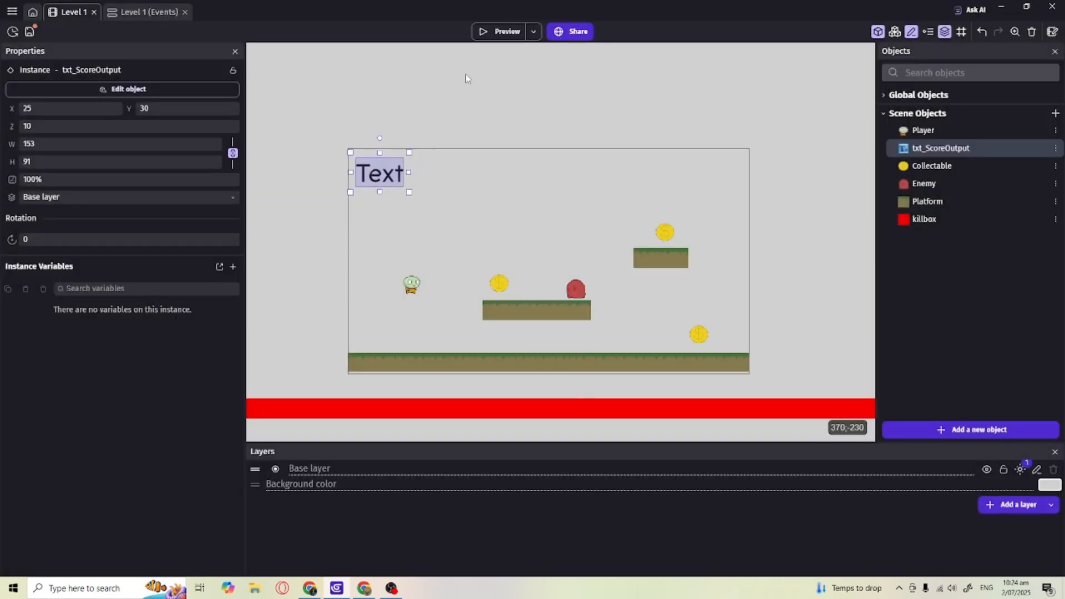
{"action": "left_click", "coordinate": [497, 32]}
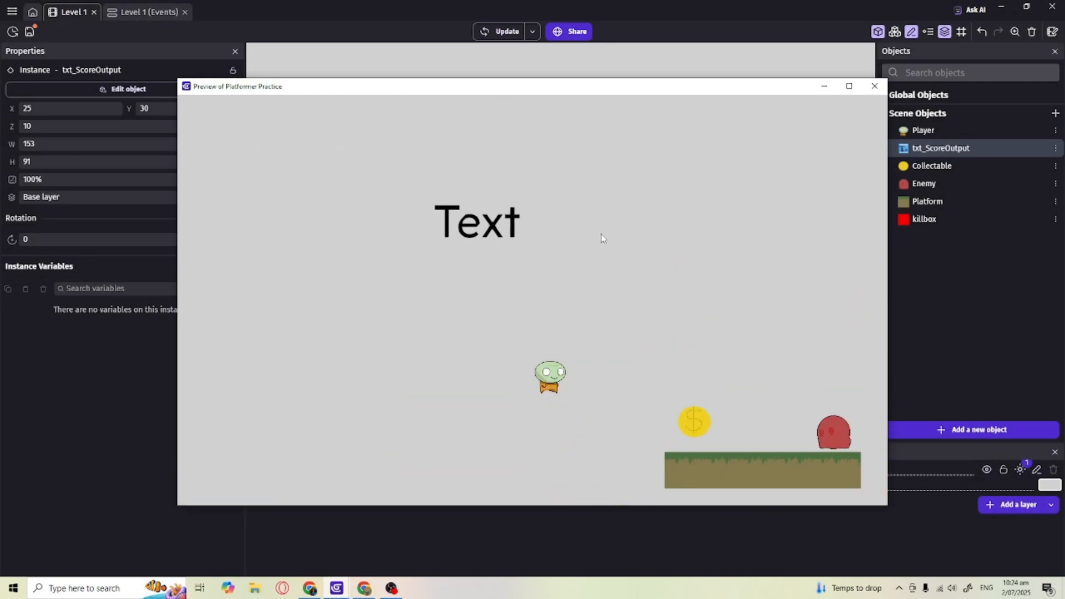
{"action": "left_click", "coordinate": [875, 86]}
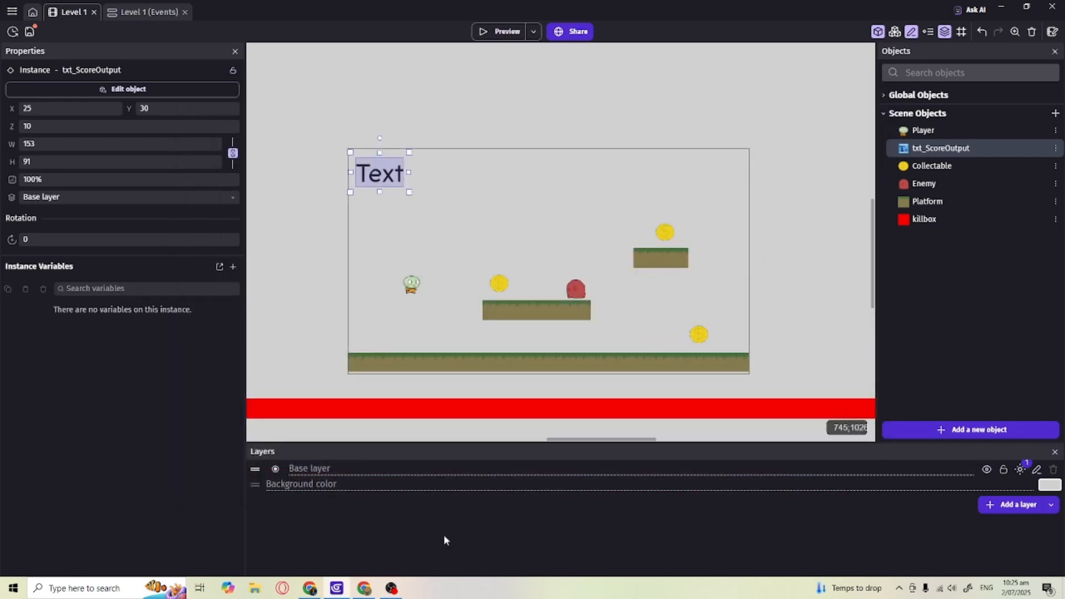
Add a layer named UI and assign the placed txt_ScoreOutput instance to it.
{"action": "left_click", "coordinate": [1018, 505]}
{"action": "double_click", "coordinate": [302, 469]}
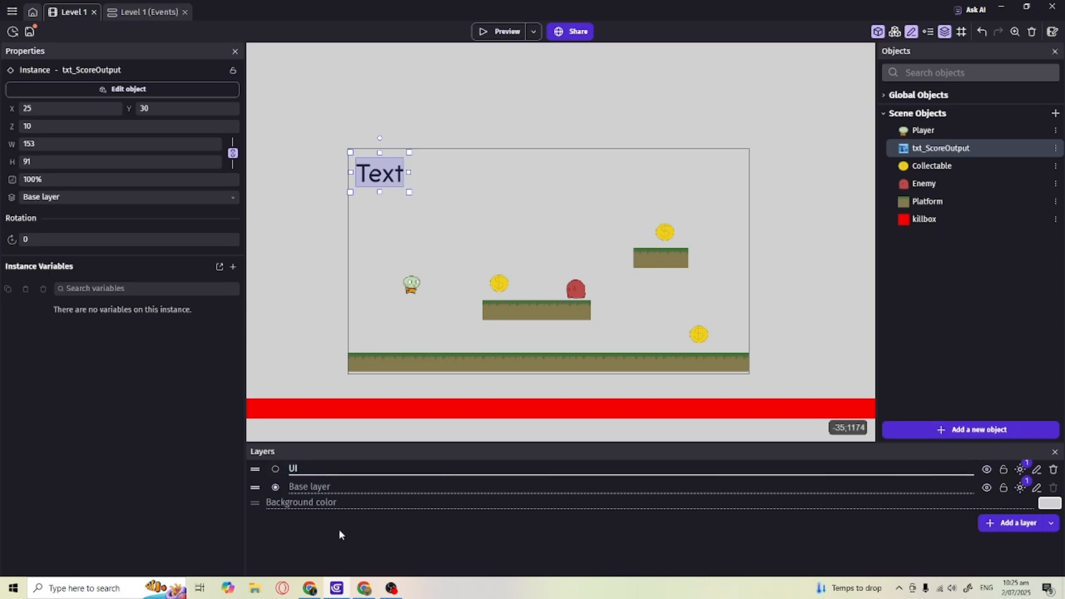
{"action": "double_click", "coordinate": [979, 148]}
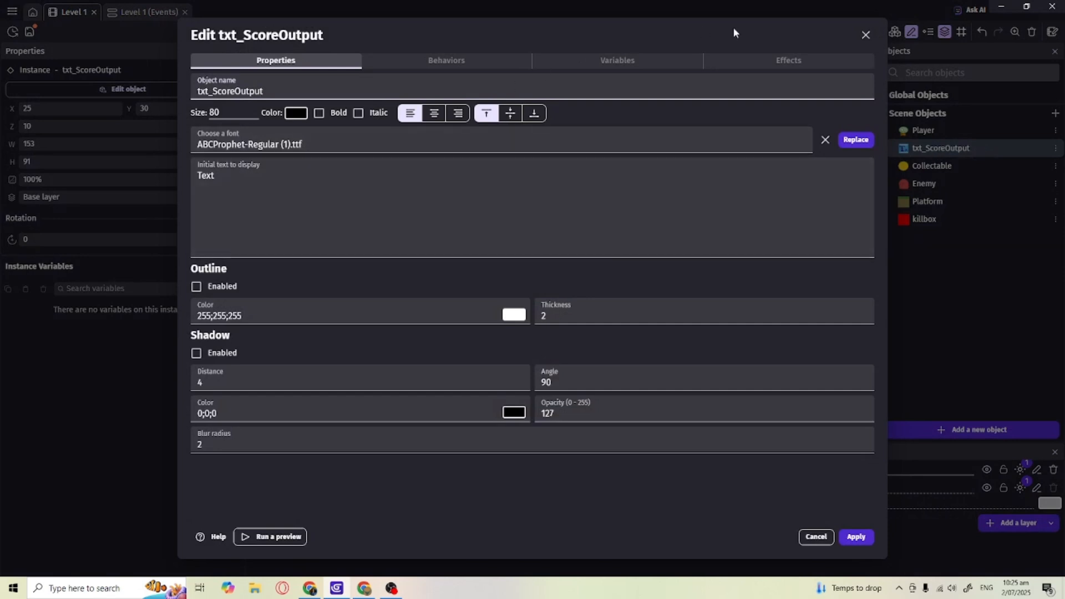
{"action": "left_click", "coordinate": [866, 35]}
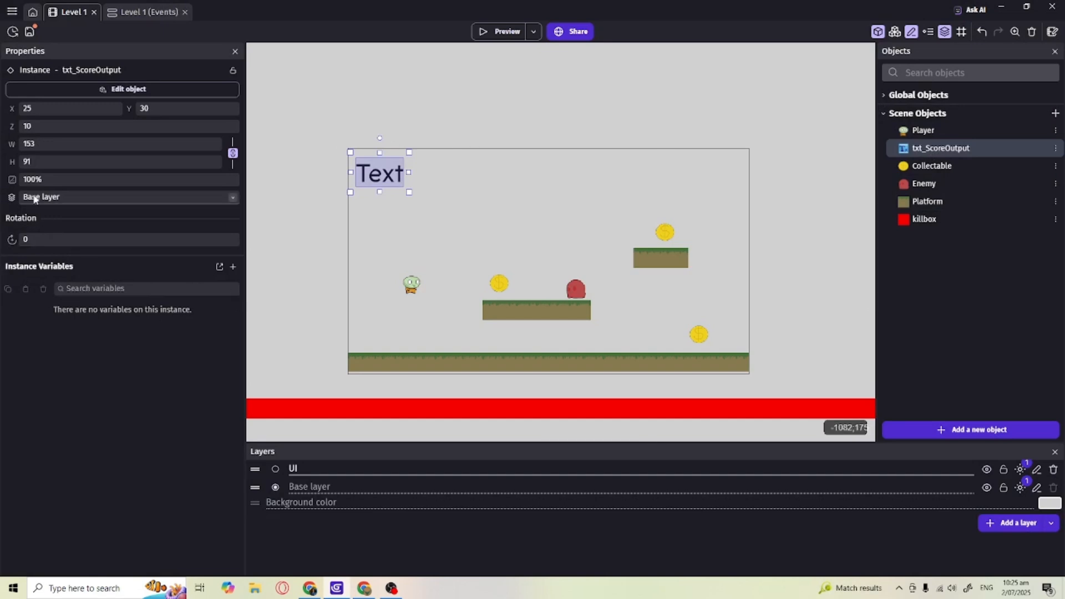
{"action": "left_click", "coordinate": [233, 198]}
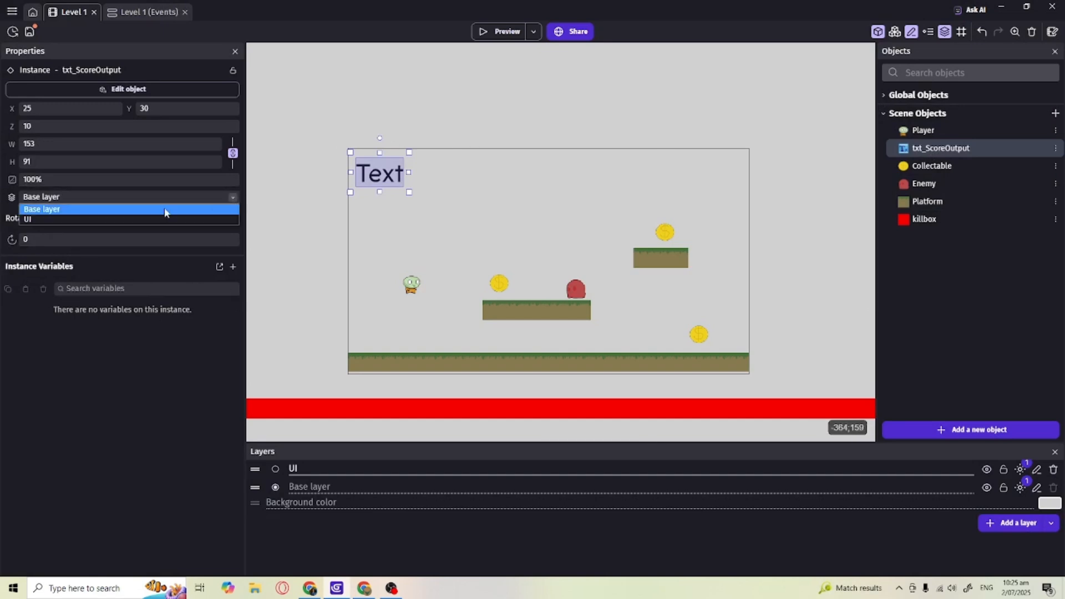
{"action": "left_click", "coordinate": [27, 220]}
Preview the level and move the player around to check whether the score text stays fixed on screen.
{"action": "left_click", "coordinate": [488, 31]}
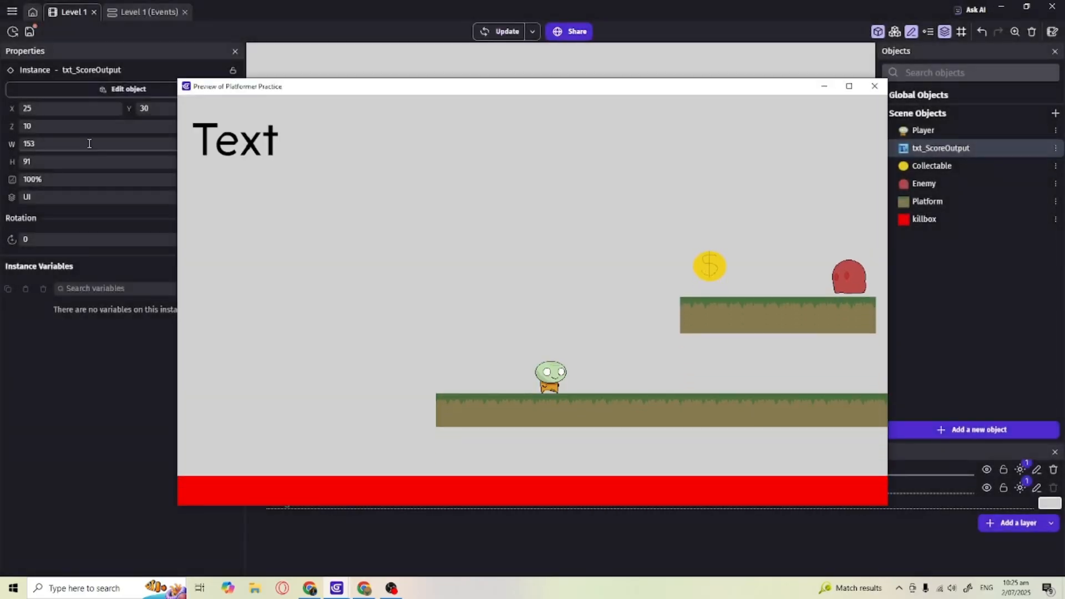
{"action": "key", "text": "Right"}
{"action": "key", "text": "space"}
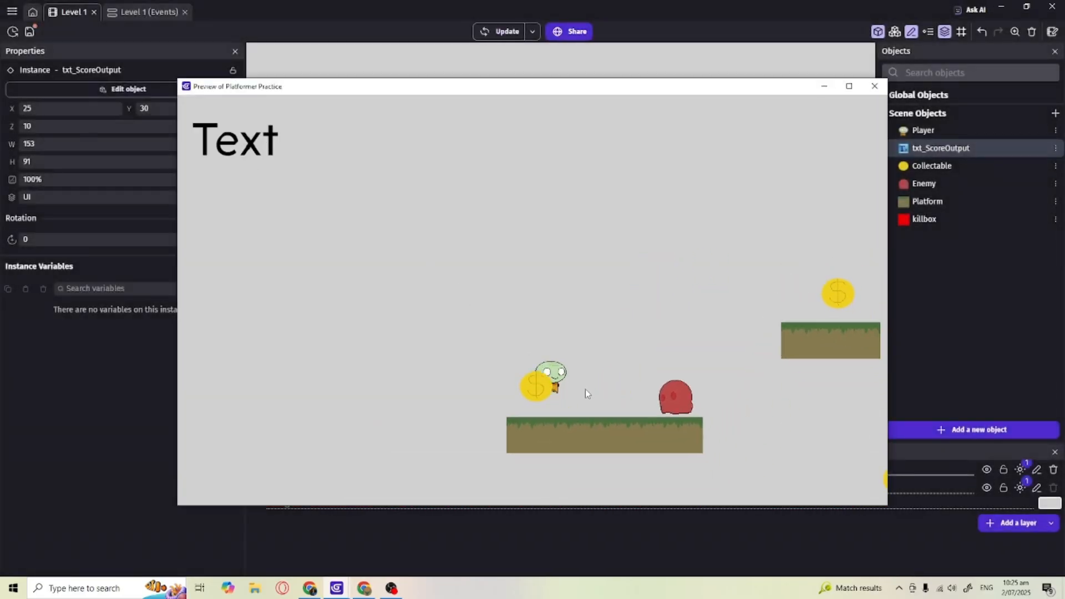
{"action": "key", "text": "Right"}
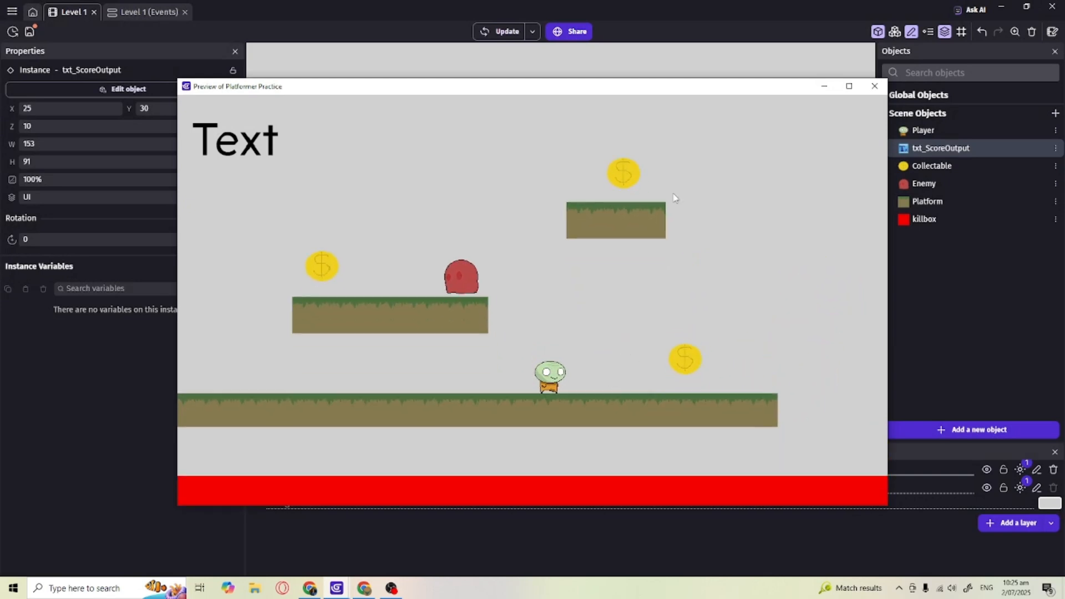
{"action": "key", "text": "Left"}
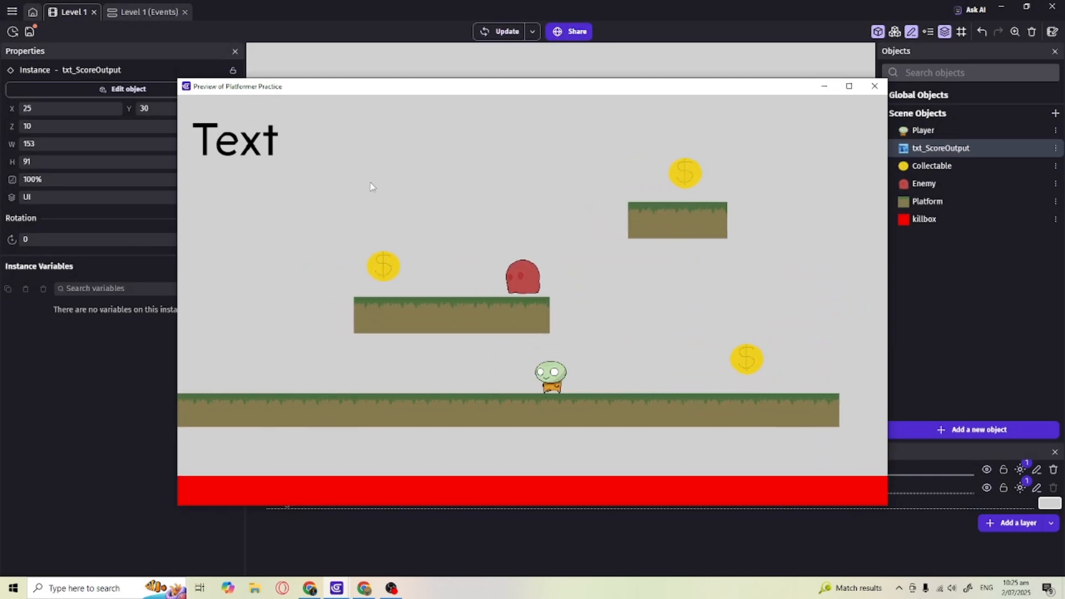
{"action": "key", "text": "Left"}
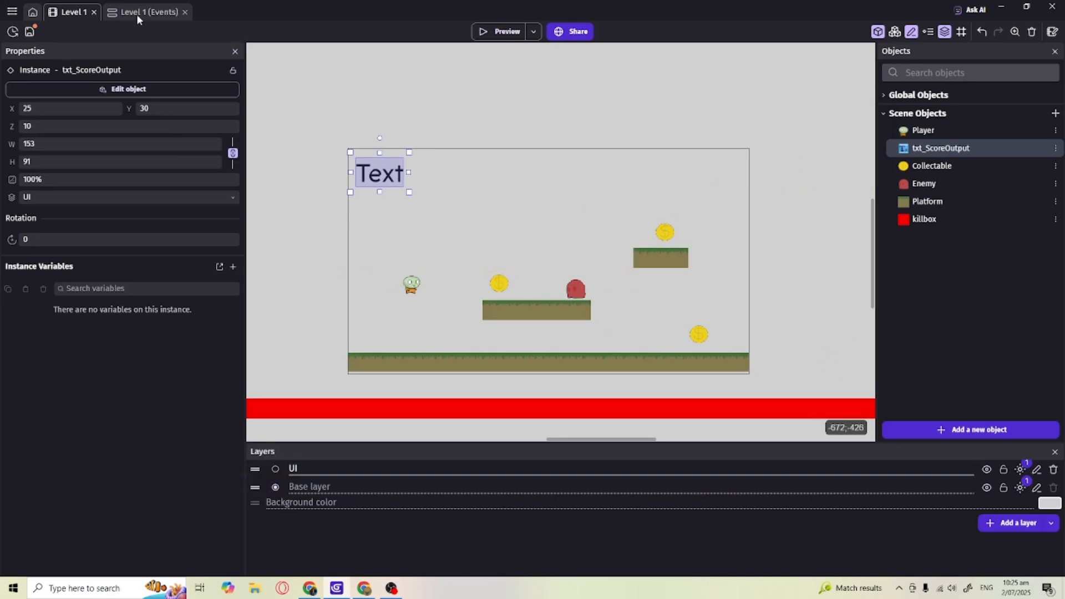
In Level 1's events, add an unconditional event that sets the text of txt_ScoreOutput to score.
{"action": "left_click", "coordinate": [148, 12]}
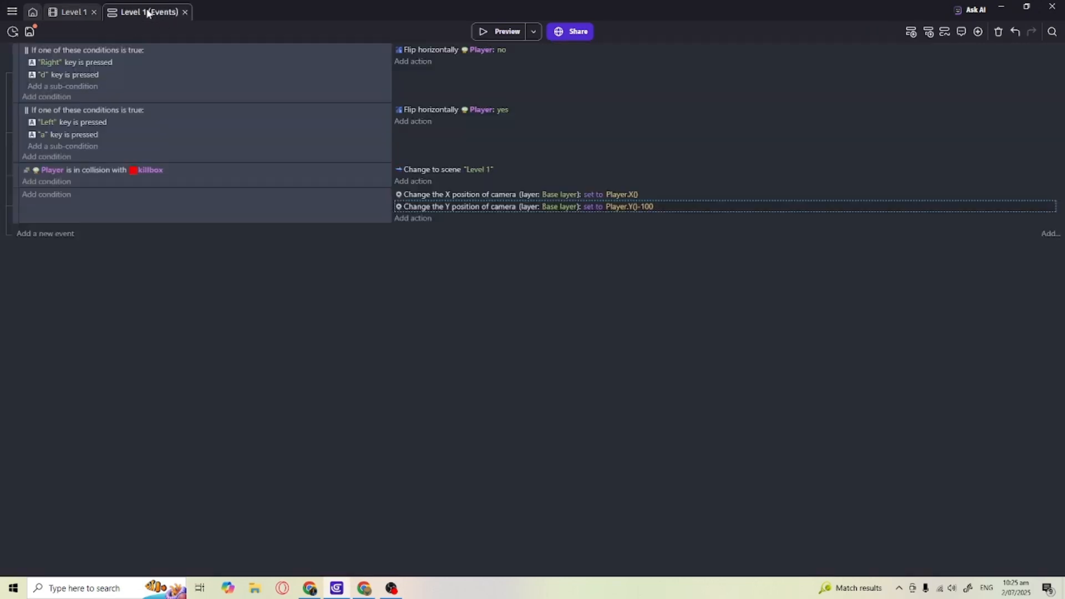
{"action": "left_click", "coordinate": [35, 234]}
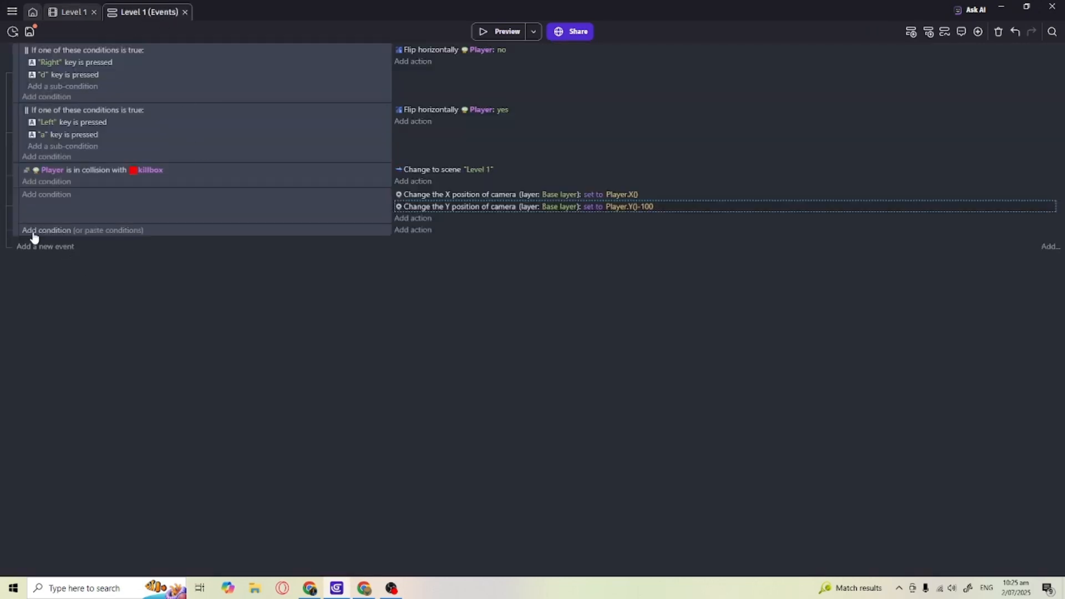
{"action": "left_click", "coordinate": [417, 231]}
{"action": "left_click", "coordinate": [99, 142]}
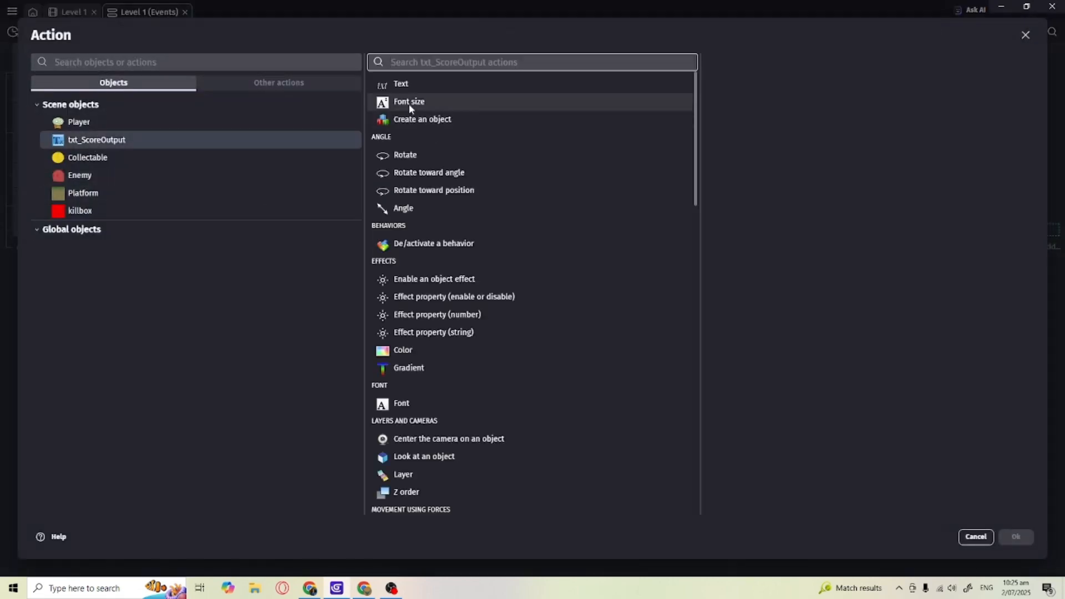
{"action": "left_click", "coordinate": [401, 85]}
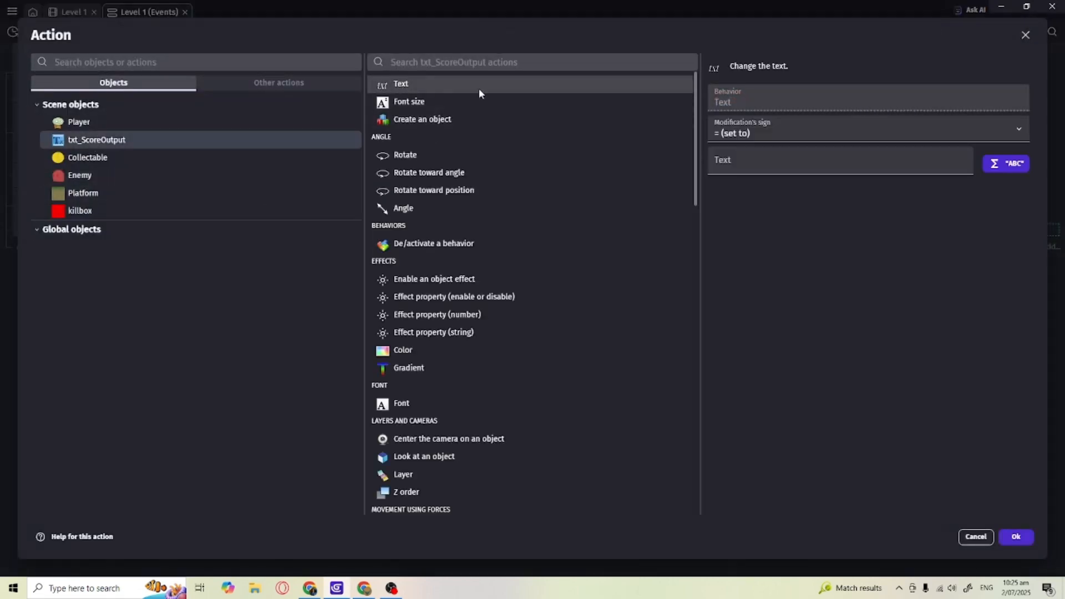
{"action": "left_click", "coordinate": [742, 166]}
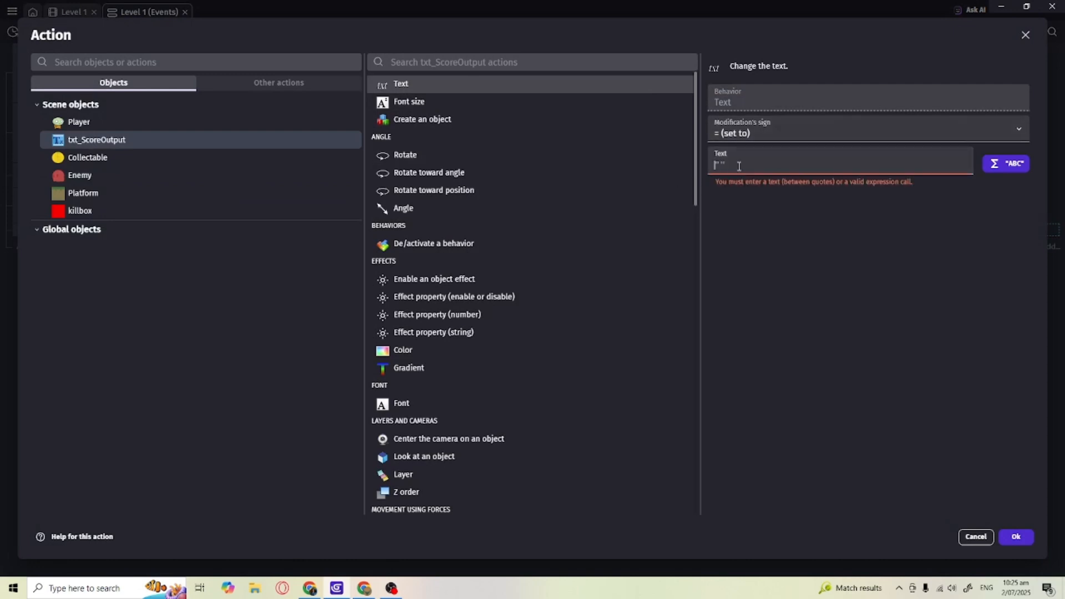
{"action": "left_click", "coordinate": [726, 168]}
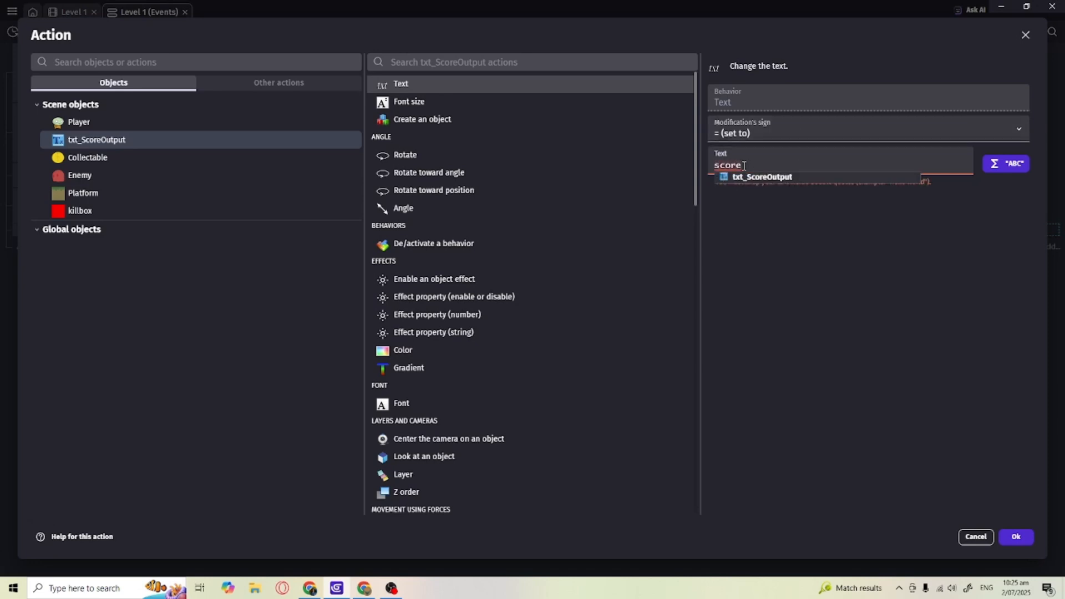
{"action": "left_click", "coordinate": [893, 330]}
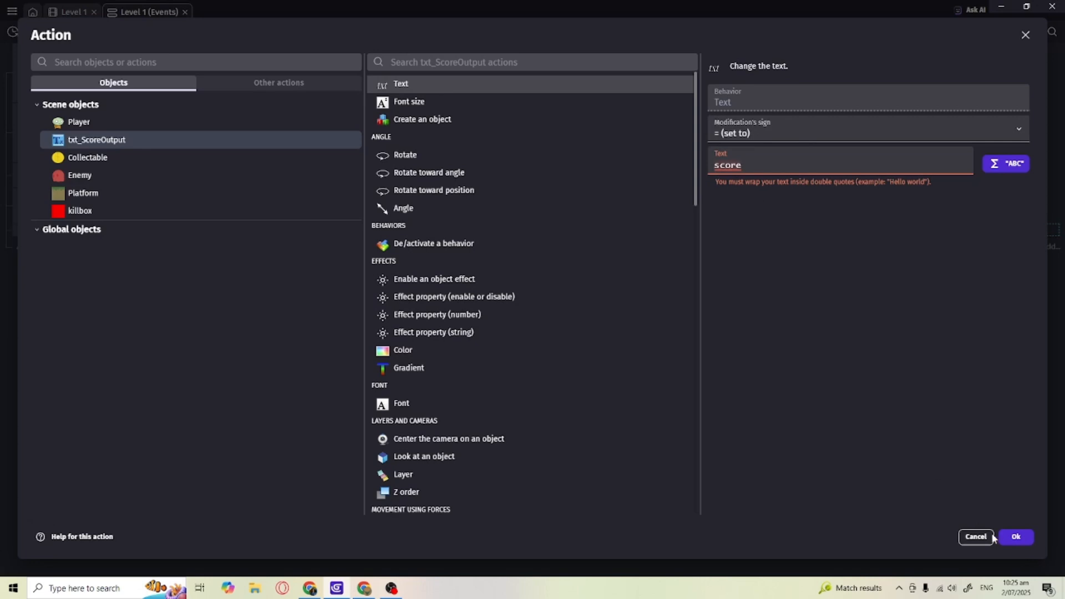
{"action": "left_click", "coordinate": [1015, 537]}
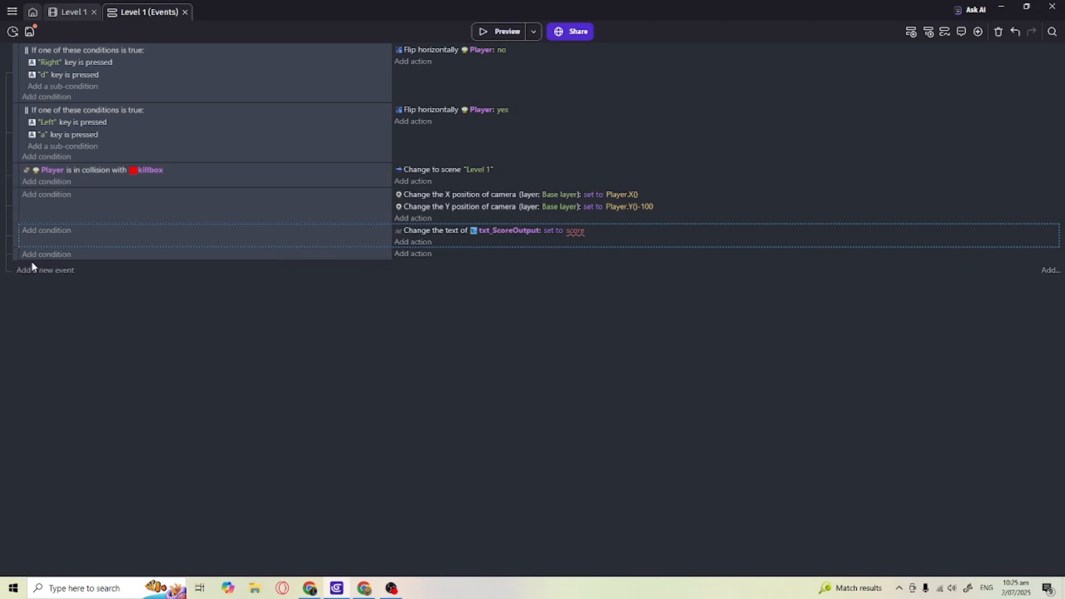
Add a new event with the condition "At the beginning of the scene".
{"action": "left_click", "coordinate": [32, 261]}
{"action": "left_click", "coordinate": [46, 254]}
{"action": "type", "text": "begi"}
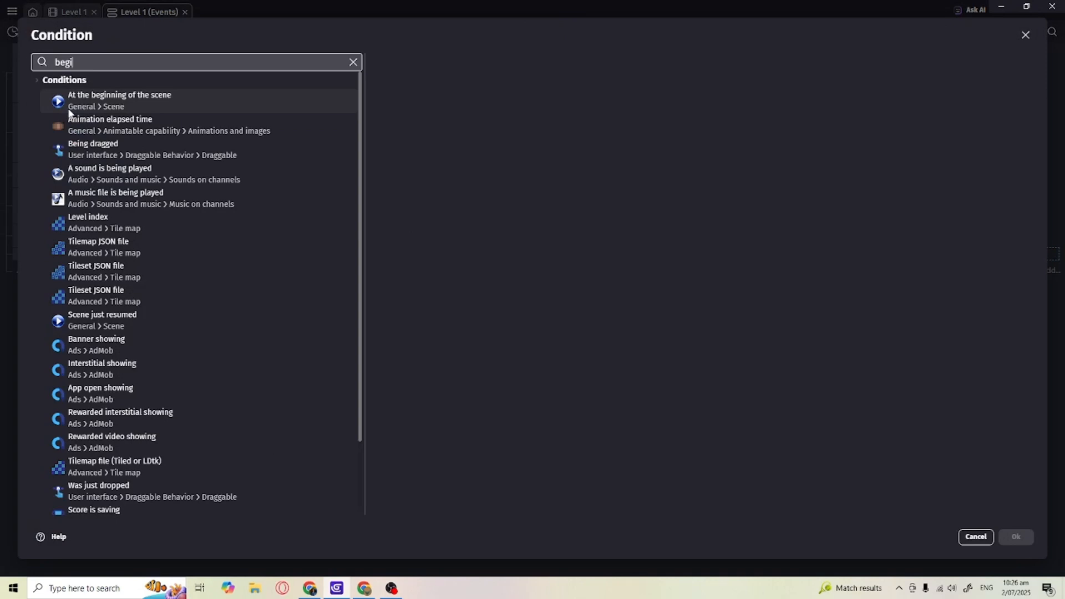
{"action": "left_click", "coordinate": [69, 111]}
{"action": "left_click", "coordinate": [1010, 537]}
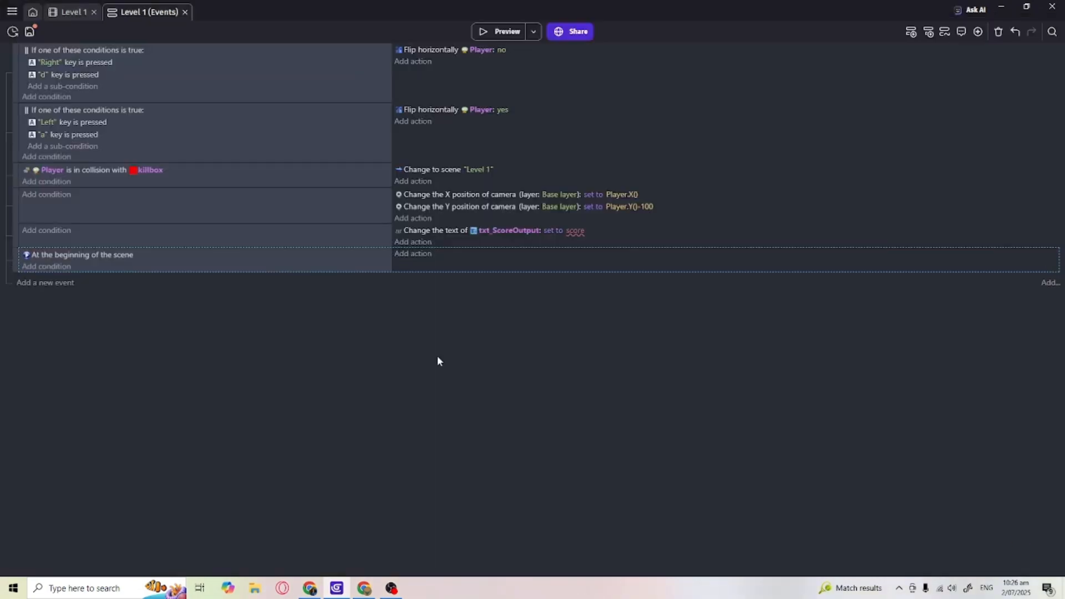
Give the scene-start event a Change variable value action that sets a new Number scene variable named score to 0.
{"action": "left_click", "coordinate": [424, 255]}
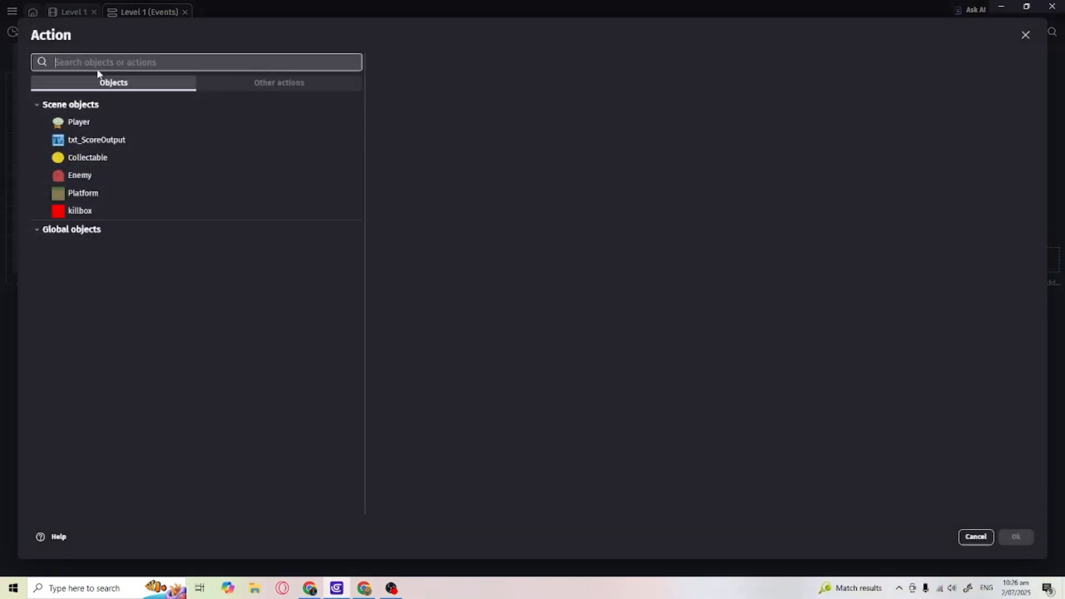
{"action": "type", "text": "vara"}
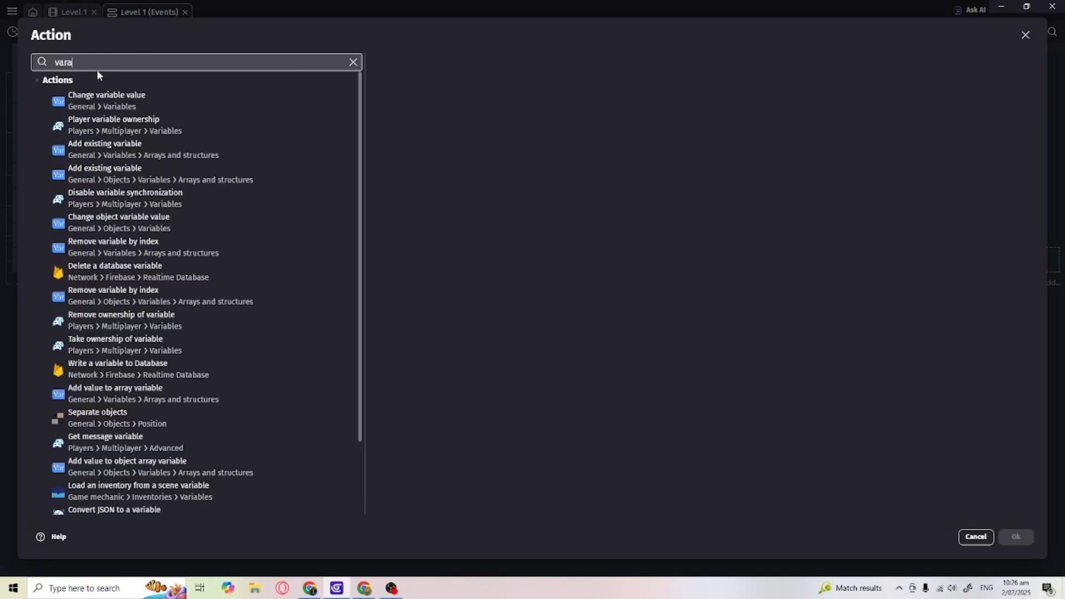
{"action": "left_click", "coordinate": [89, 103]}
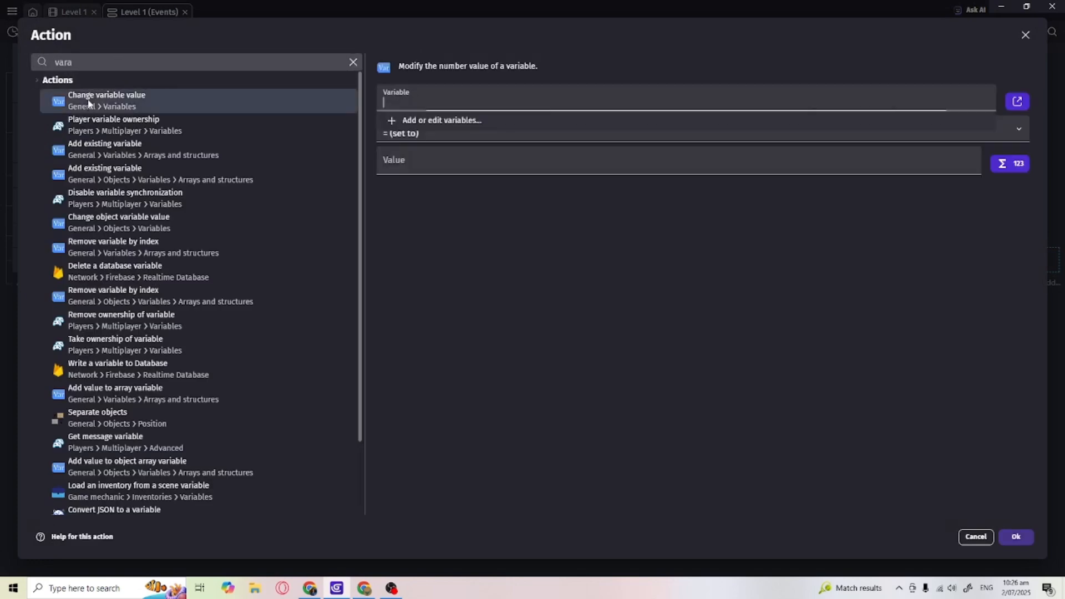
{"action": "type", "text": "score"}
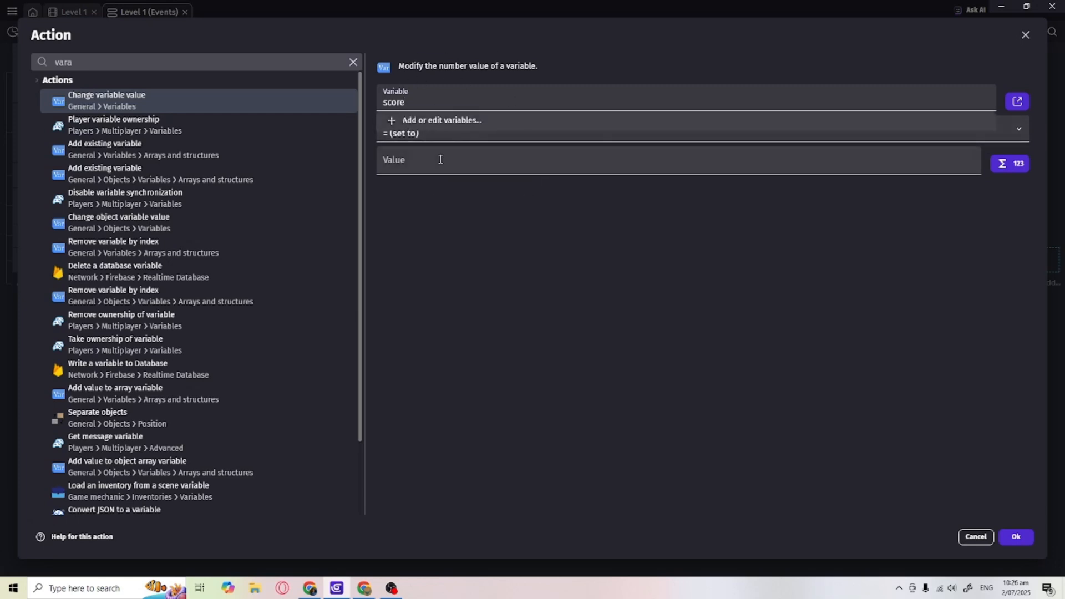
{"action": "left_click", "coordinate": [440, 119]}
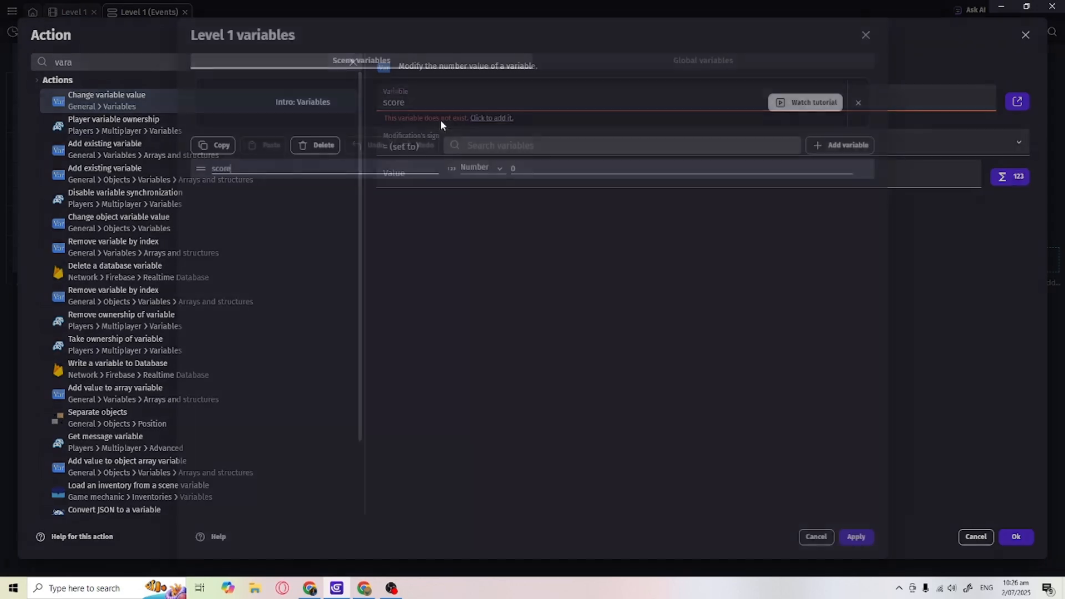
{"action": "left_click", "coordinate": [488, 169]}
{"action": "left_click", "coordinate": [476, 187]}
{"action": "left_click", "coordinate": [514, 168]}
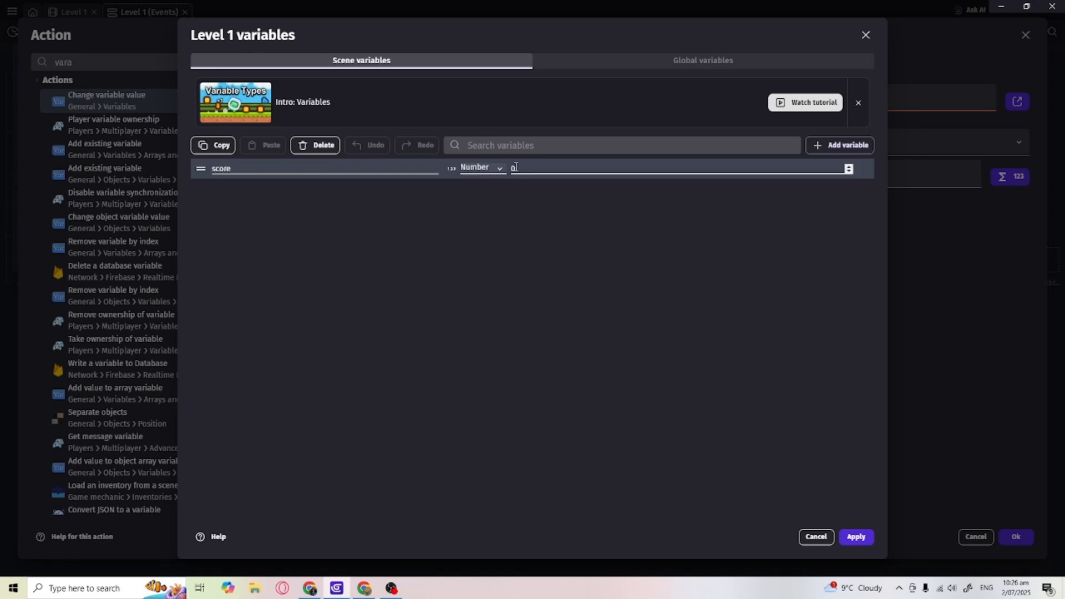
{"action": "left_click", "coordinate": [855, 537]}
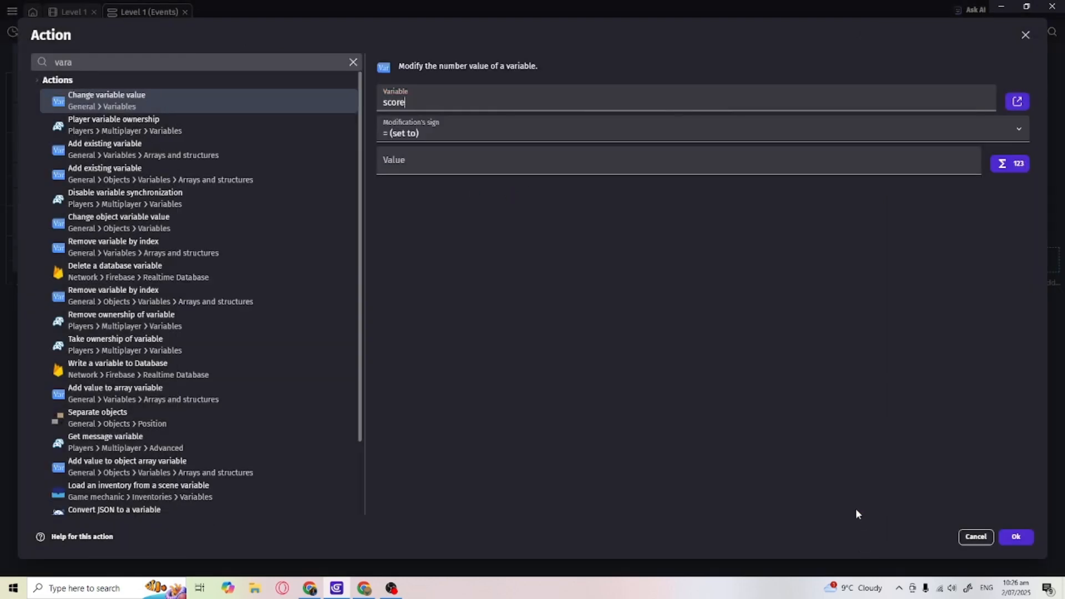
{"action": "left_click", "coordinate": [430, 151]}
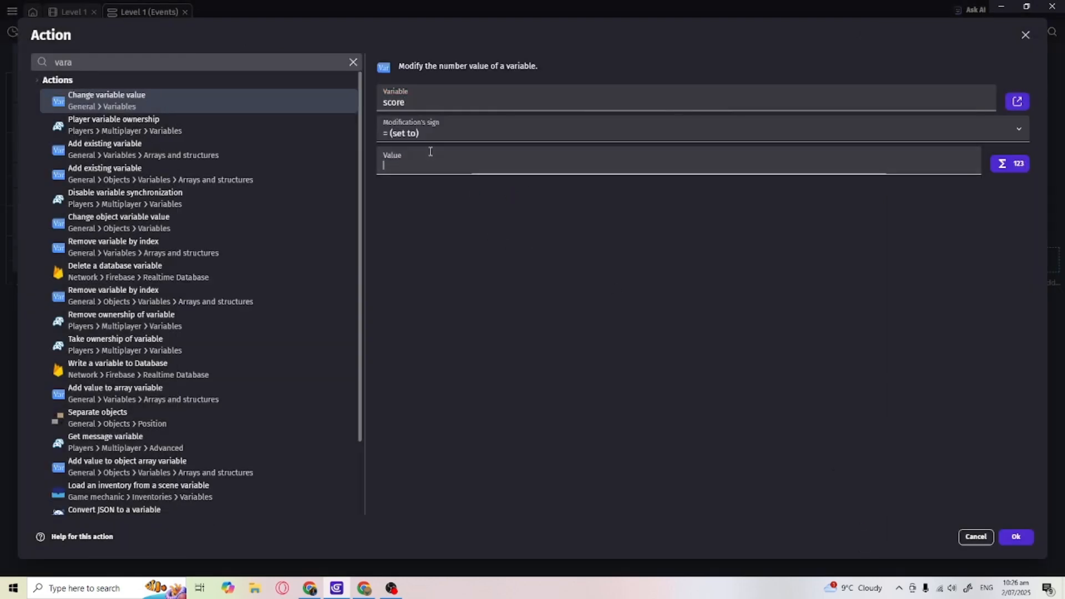
{"action": "left_click", "coordinate": [1026, 543]}
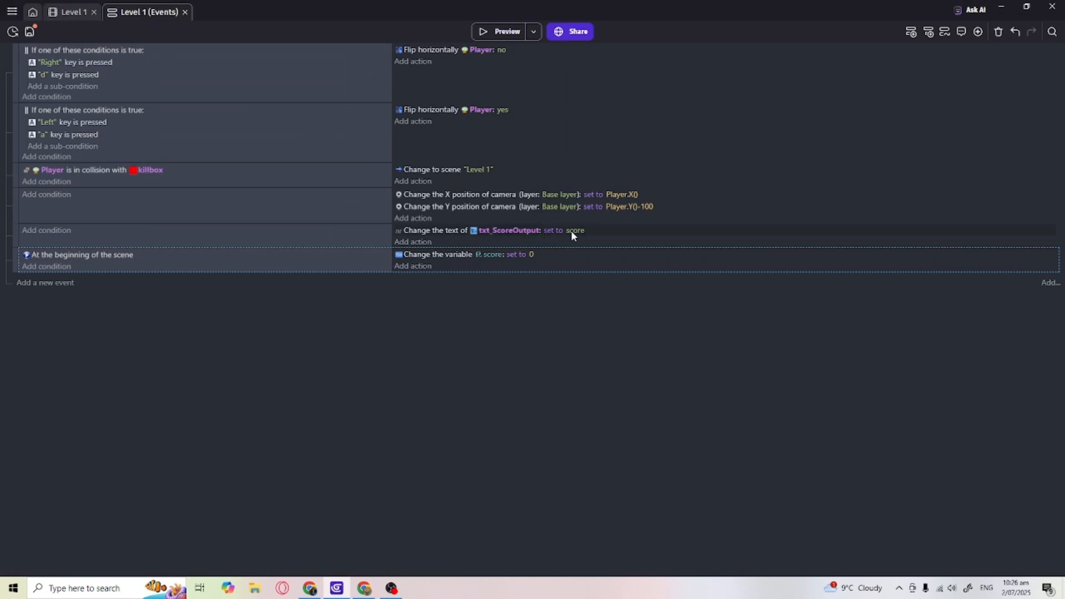
Preview the level and move the player onto the first coin to check the score text.
{"action": "left_click", "coordinate": [499, 31]}
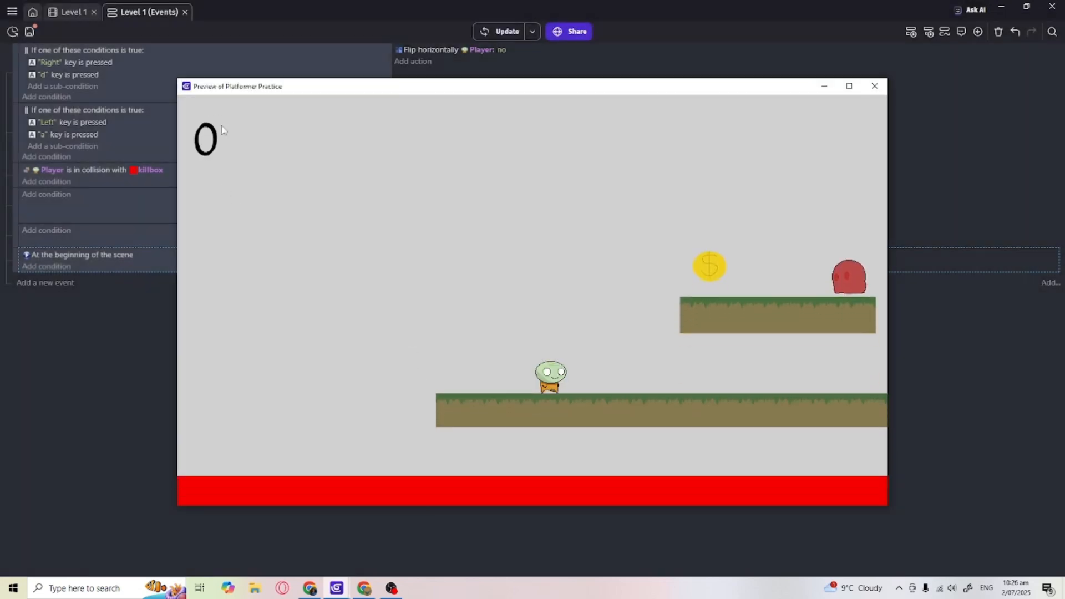
{"action": "key", "text": "Right"}
{"action": "key", "text": "space"}
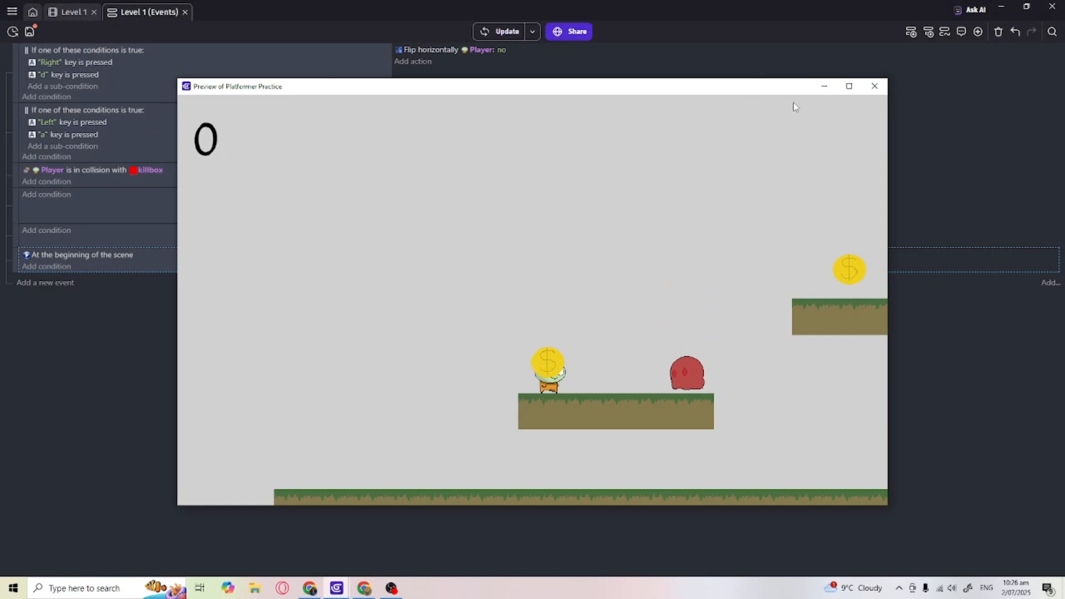
{"action": "left_click", "coordinate": [874, 86]}
Add a new event whose condition is Player in collision with Collectable.
{"action": "left_click", "coordinate": [41, 283]}
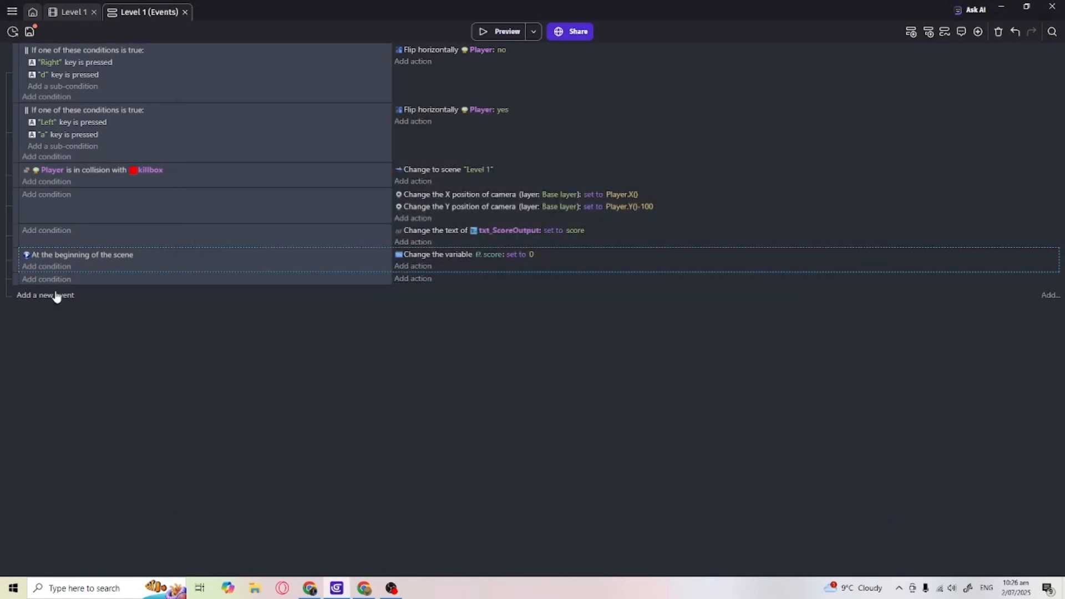
{"action": "left_click", "coordinate": [47, 296]}
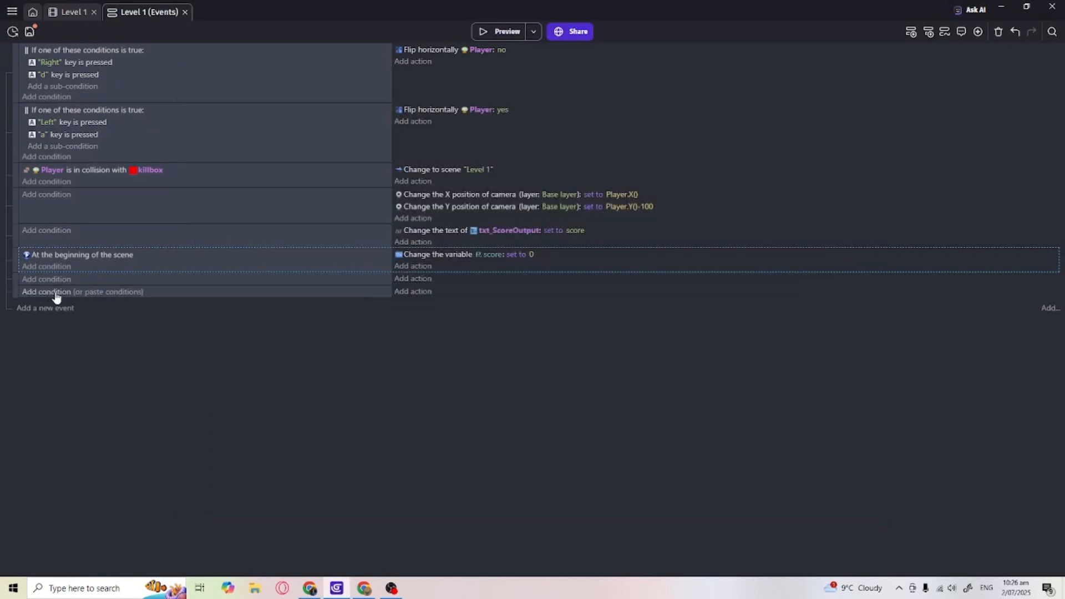
{"action": "left_click", "coordinate": [56, 295]}
{"action": "left_click", "coordinate": [80, 123]}
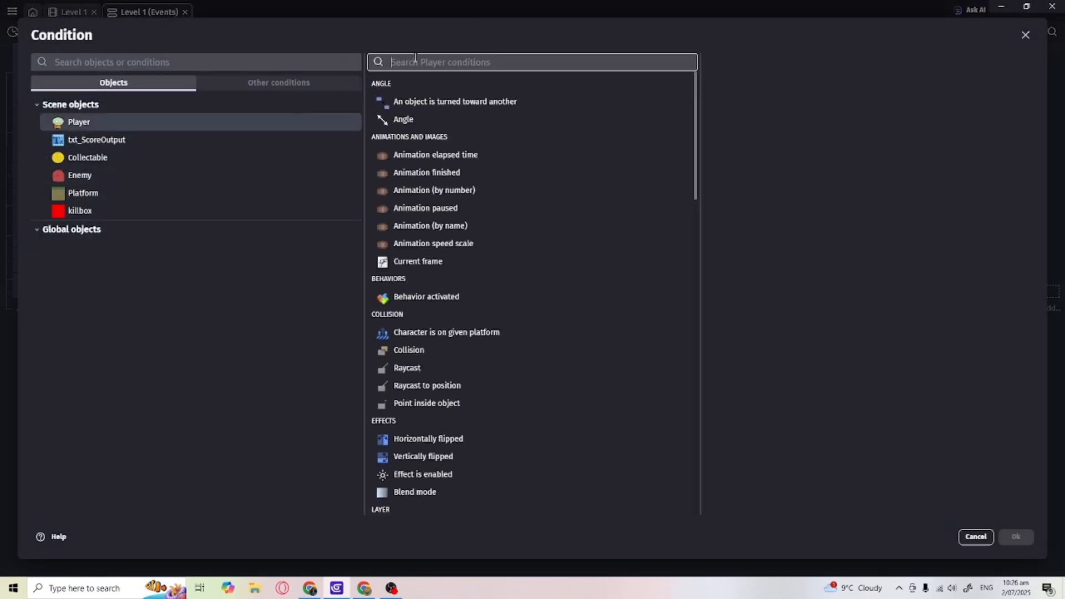
{"action": "type", "text": "coll"}
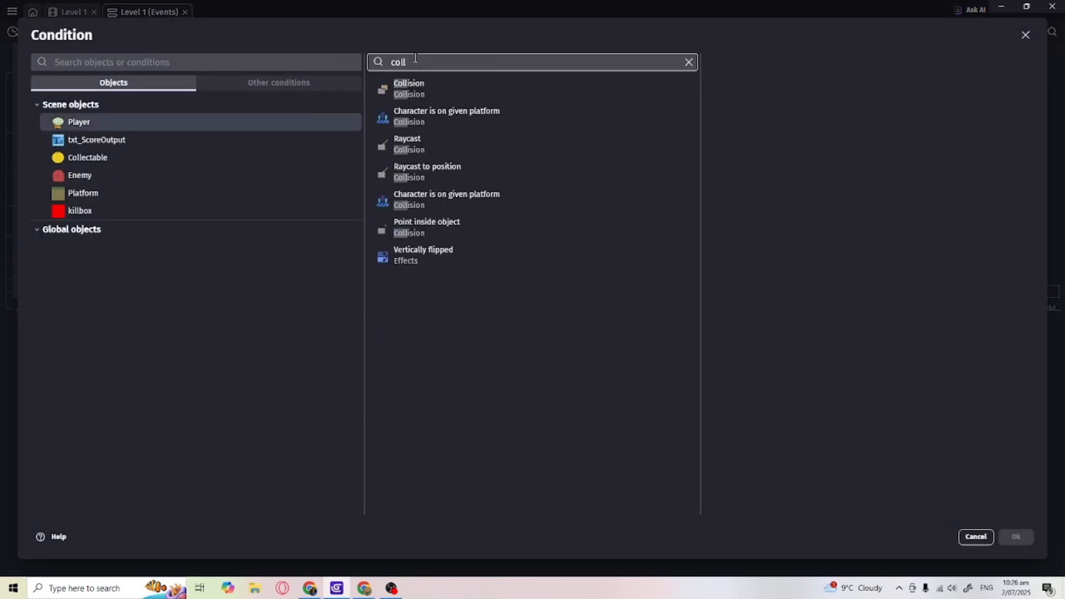
{"action": "left_click", "coordinate": [409, 88]}
{"action": "left_click", "coordinate": [739, 141]}
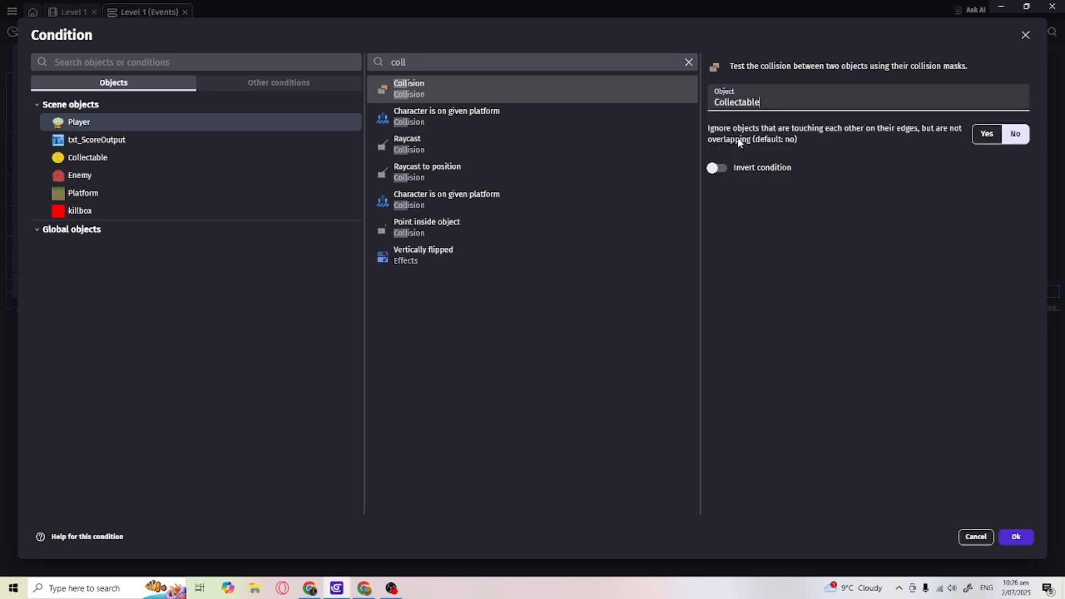
{"action": "left_click", "coordinate": [1014, 537]}
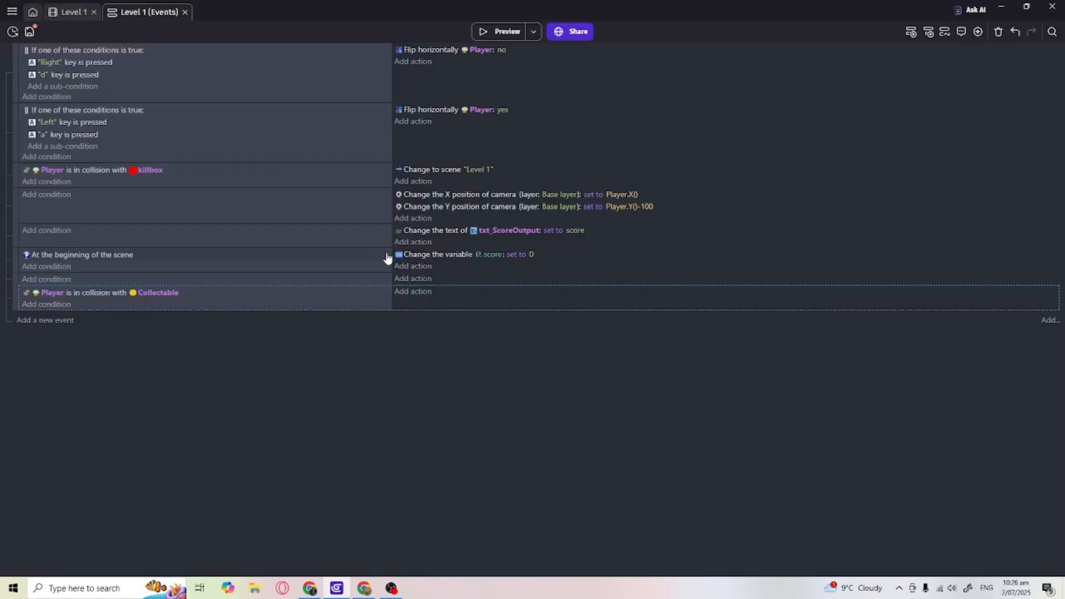
Give the Collectable collision event a Change variable value action that adds 1 to score.
{"action": "left_click", "coordinate": [430, 292]}
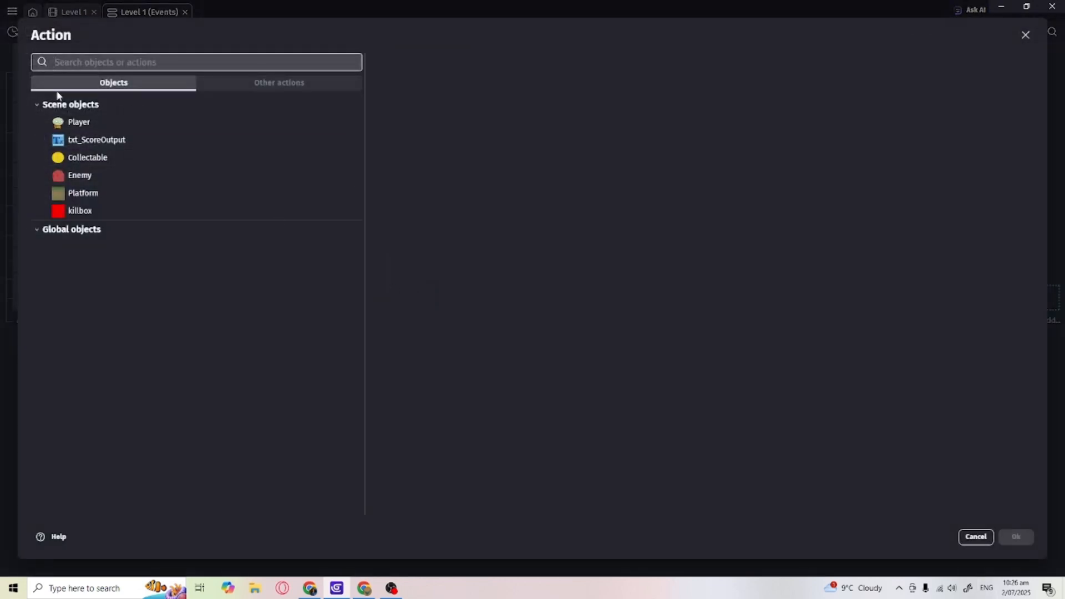
{"action": "type", "text": "var"}
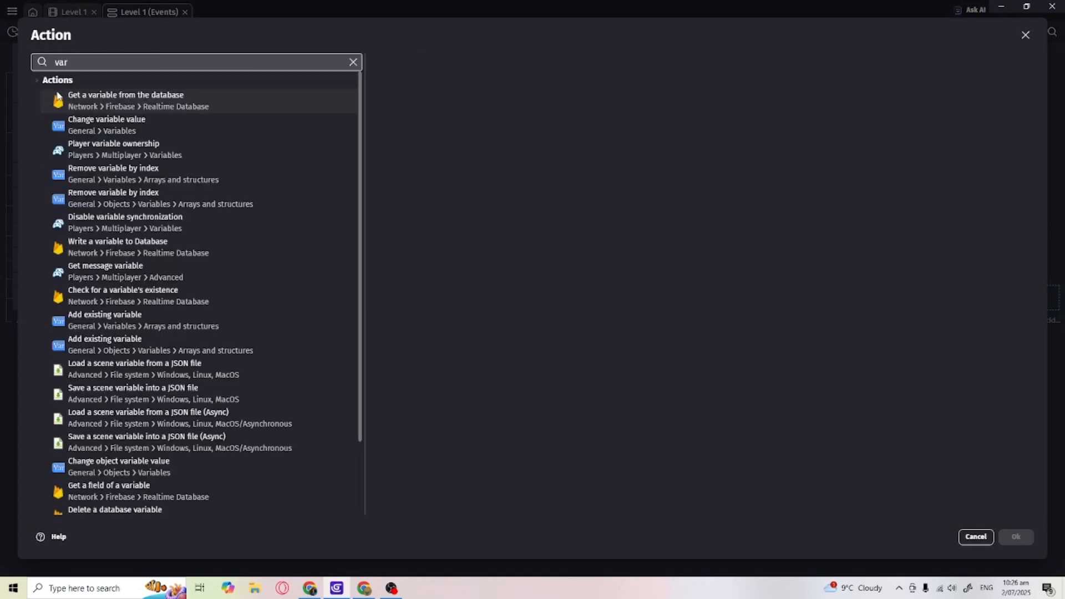
{"action": "left_click", "coordinate": [105, 125]}
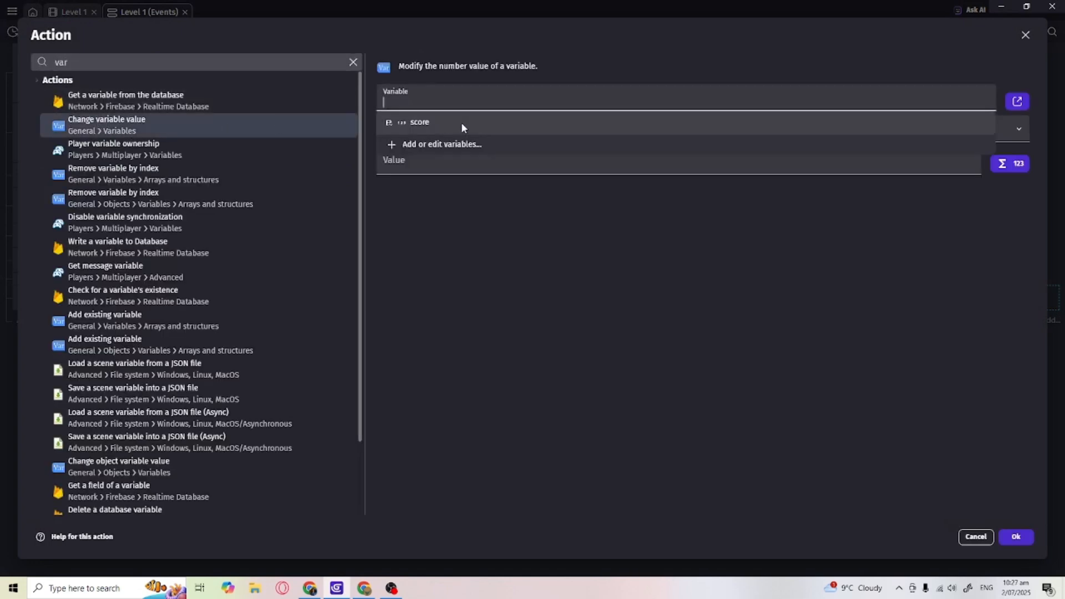
{"action": "left_click", "coordinate": [413, 126]}
{"action": "left_click", "coordinate": [428, 127]}
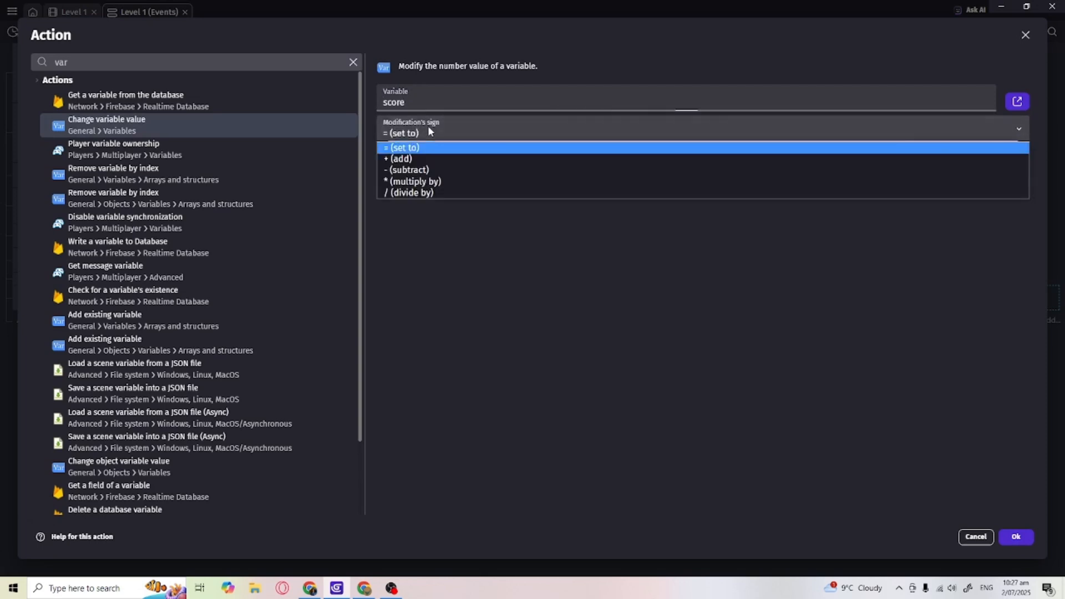
{"action": "left_click", "coordinate": [419, 159]}
{"action": "left_click", "coordinate": [416, 155]}
{"action": "left_click", "coordinate": [637, 382]}
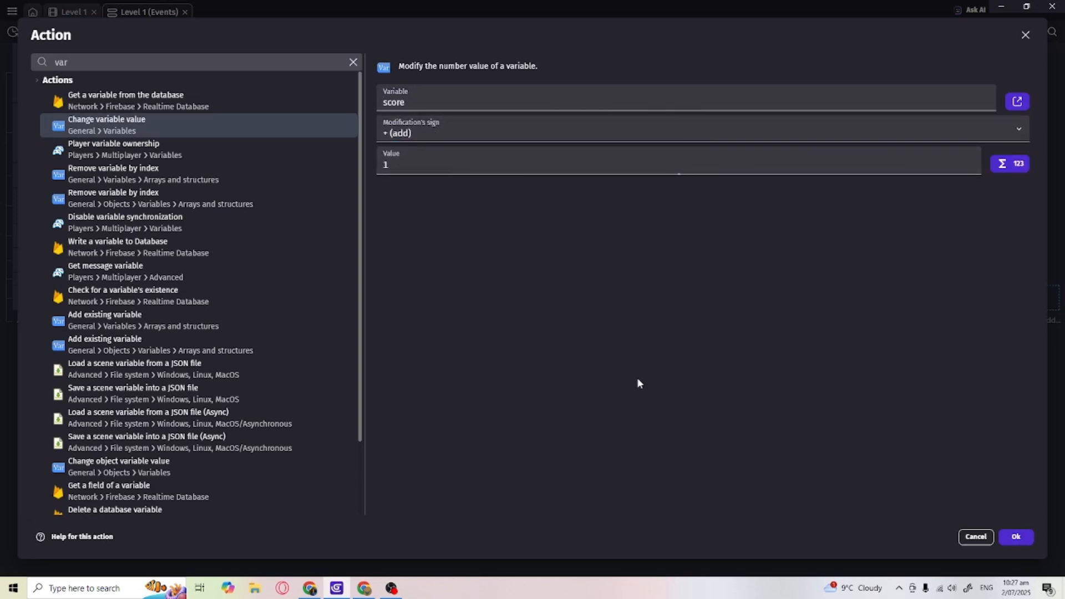
{"action": "left_click", "coordinate": [1015, 538]}
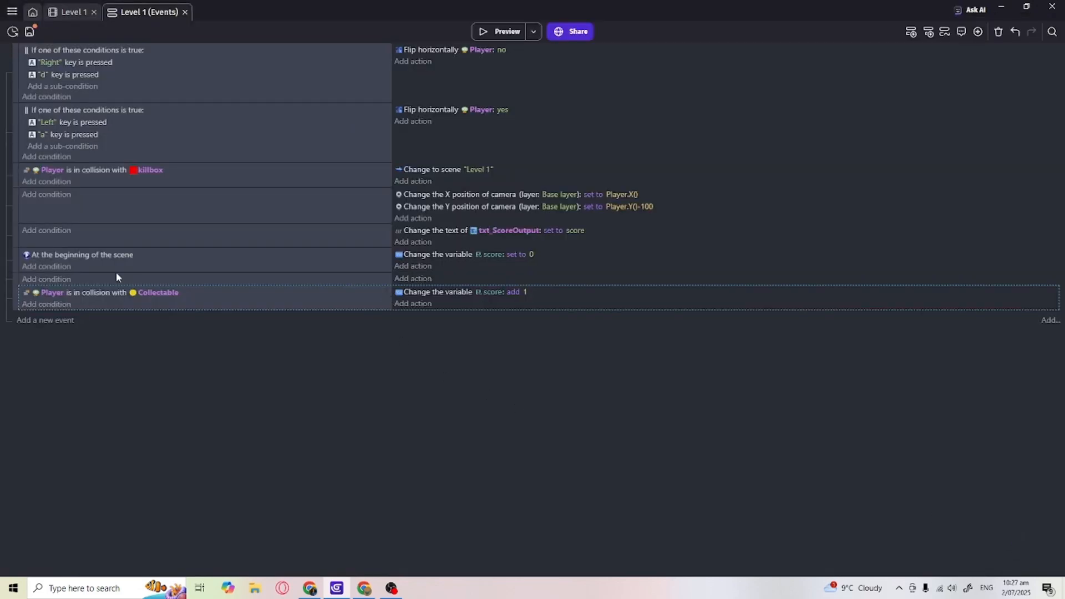
Preview the level and move the player into the first coin to test how the score counts.
{"action": "left_click", "coordinate": [482, 34]}
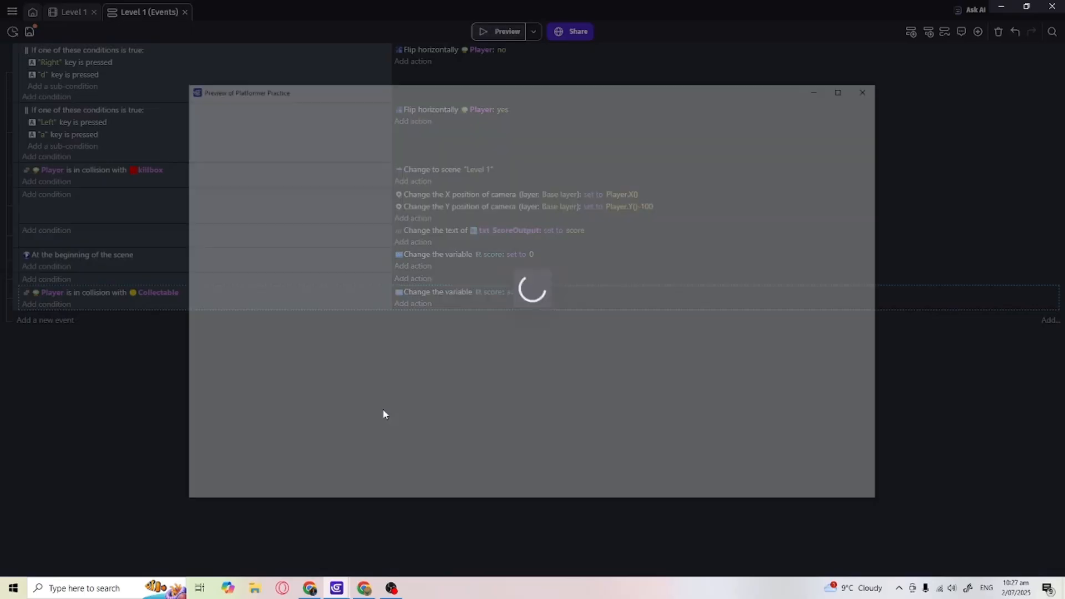
{"action": "key", "text": "d"}
{"action": "key", "text": "space"}
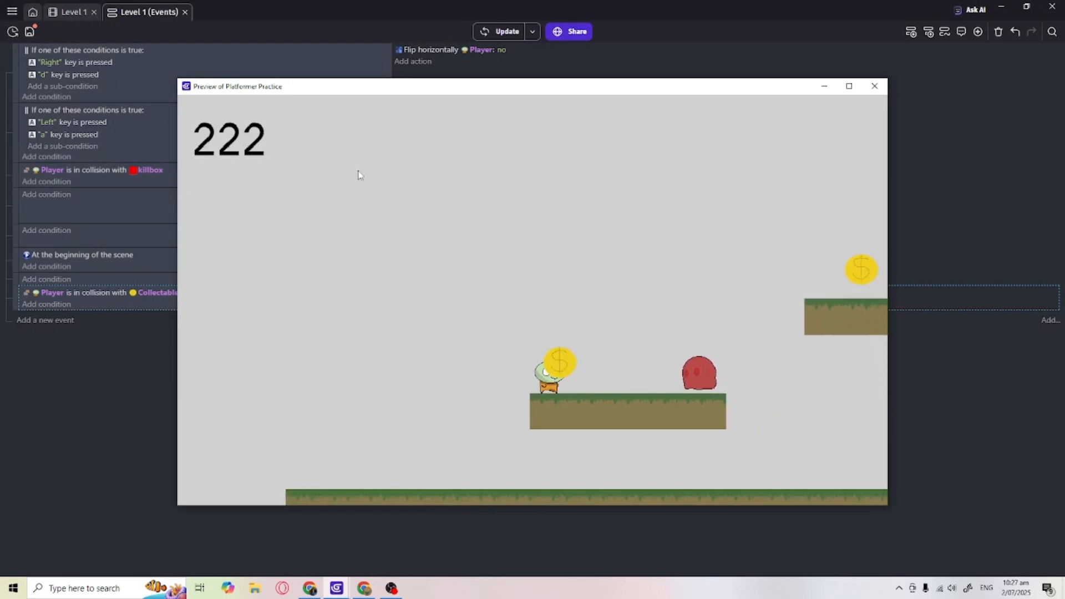
Close the preview and add an action deleting the Collectable object to the Player–Collectable collision event.
{"action": "left_click", "coordinate": [883, 86]}
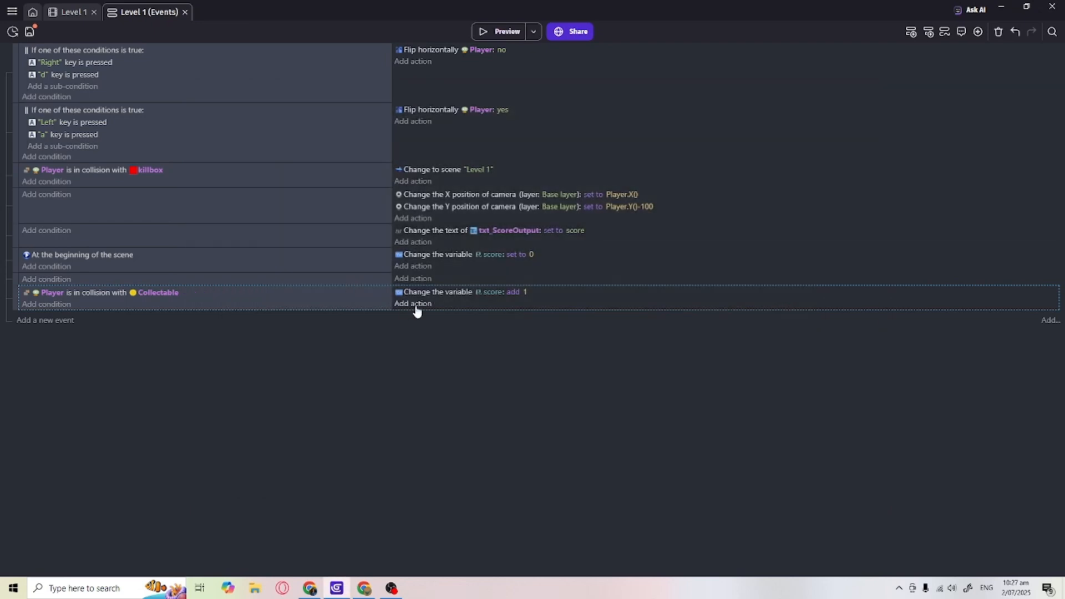
{"action": "left_click", "coordinate": [423, 304]}
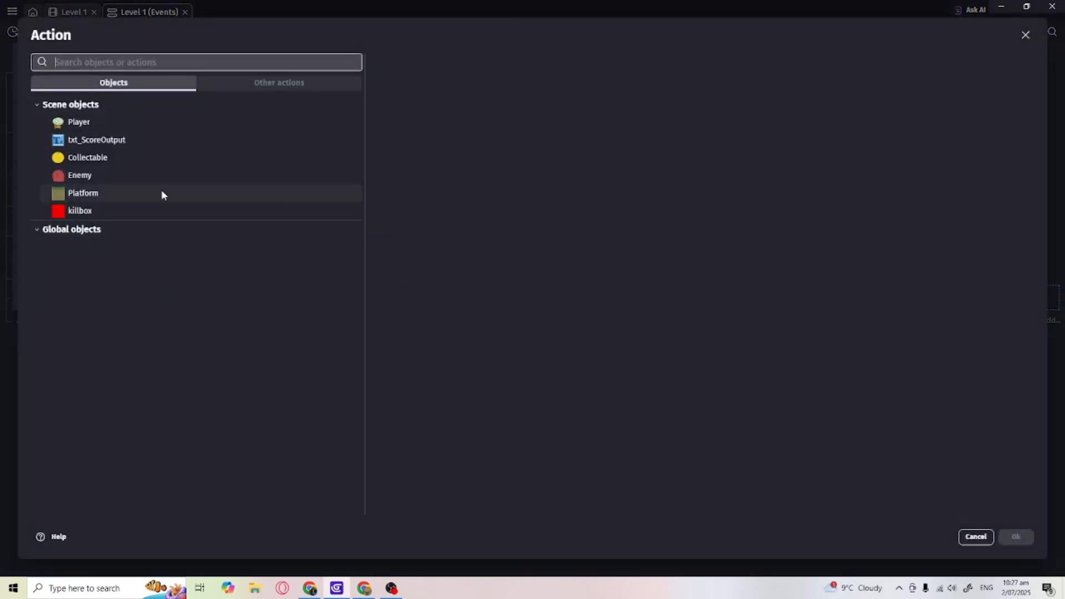
{"action": "left_click", "coordinate": [72, 158]}
{"action": "type", "text": "del"}
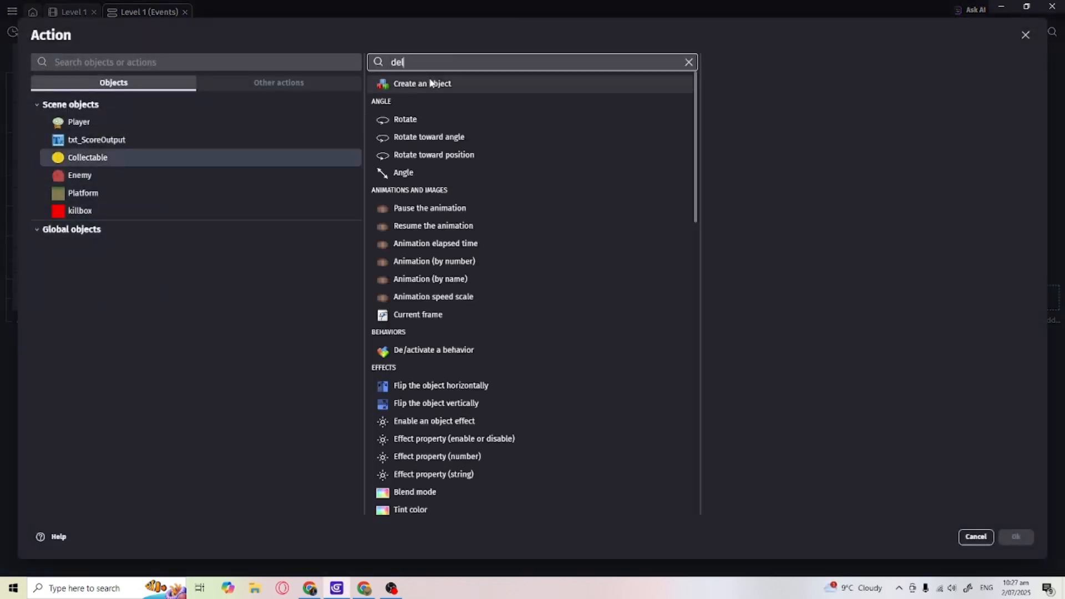
{"action": "left_click", "coordinate": [427, 84]}
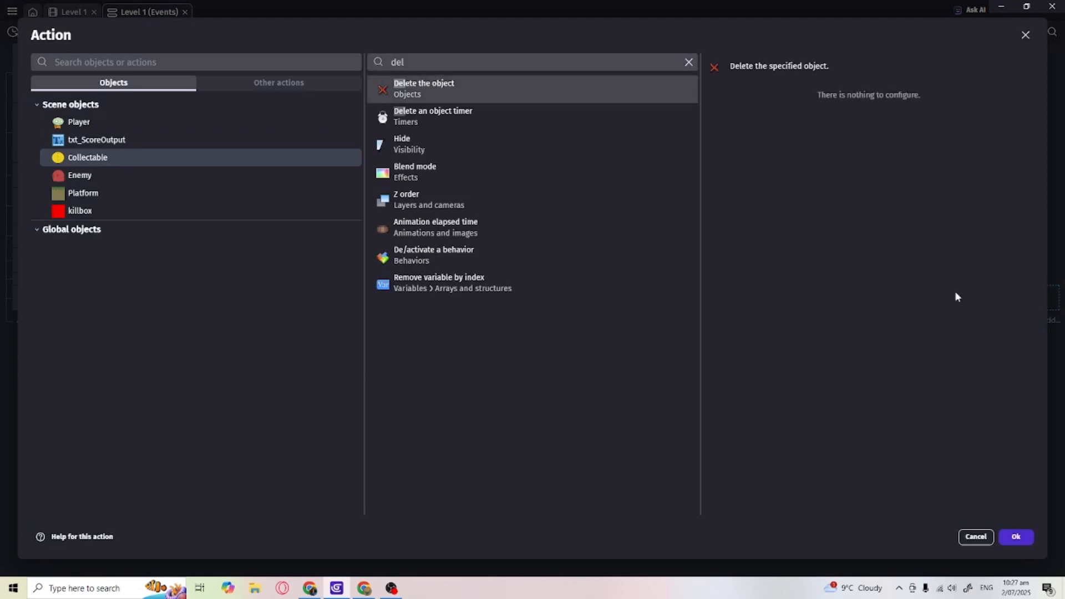
{"action": "left_click", "coordinate": [1000, 538]}
Preview the level, collect all three coins and fall into the killbox to test coin removal and the score reset.
{"action": "left_click", "coordinate": [485, 31]}
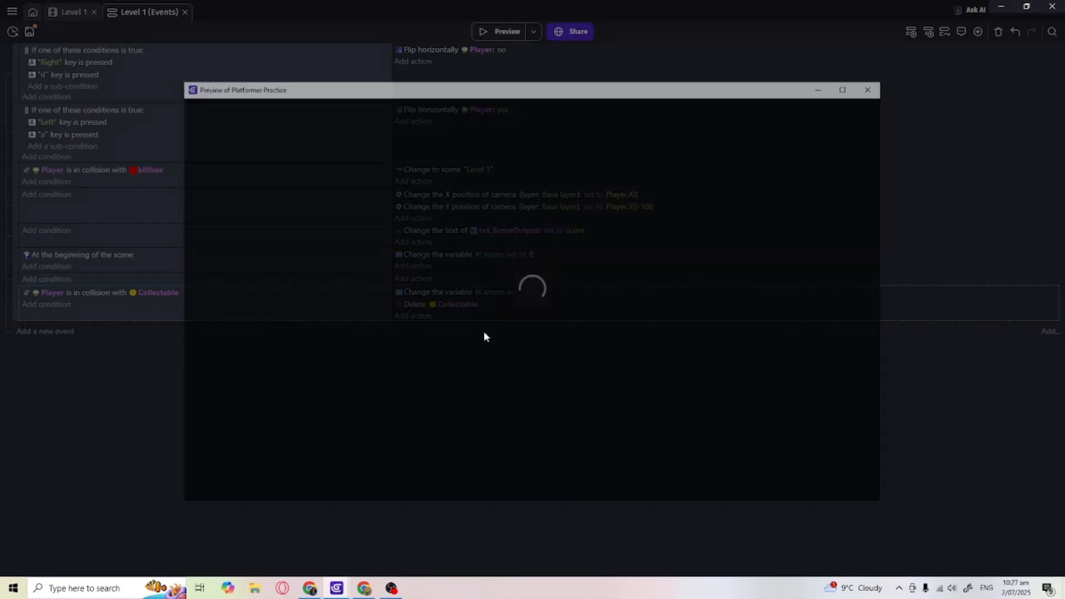
{"action": "key", "text": "Right"}
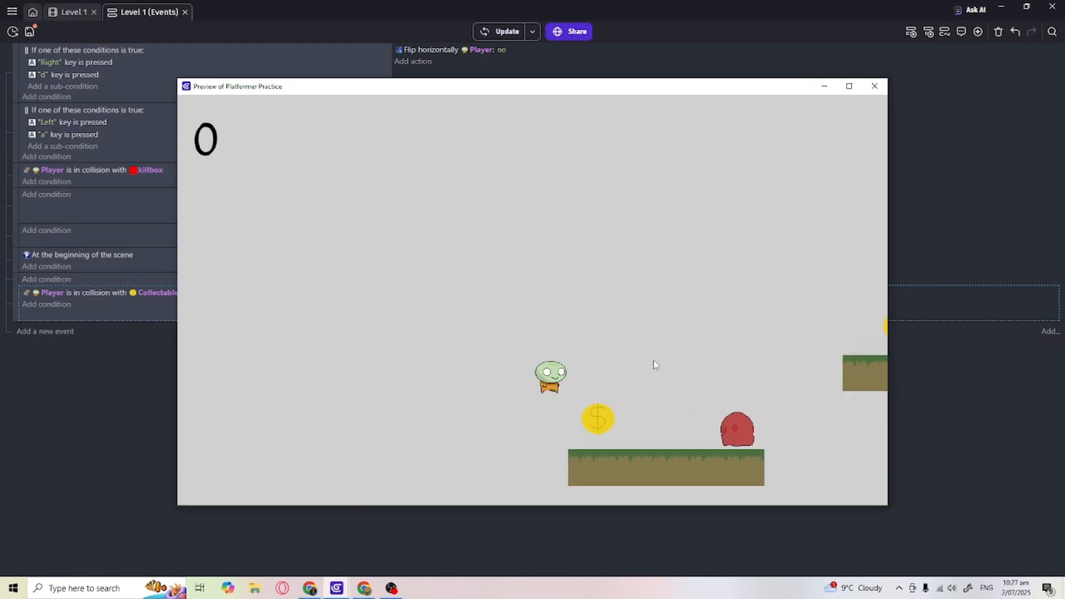
{"action": "key", "text": "Right"}
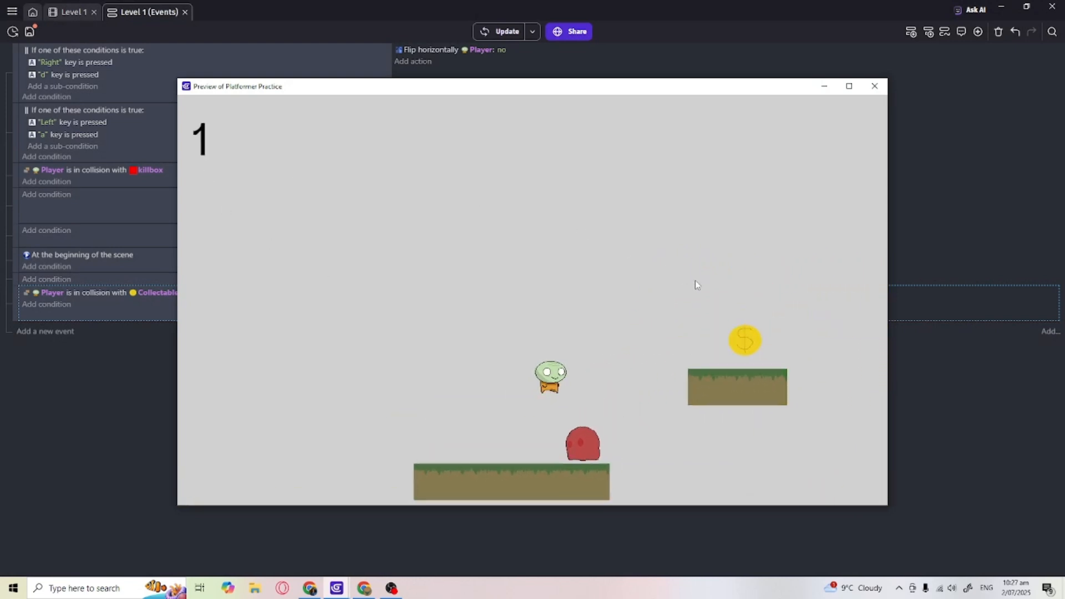
{"action": "key", "text": "Right"}
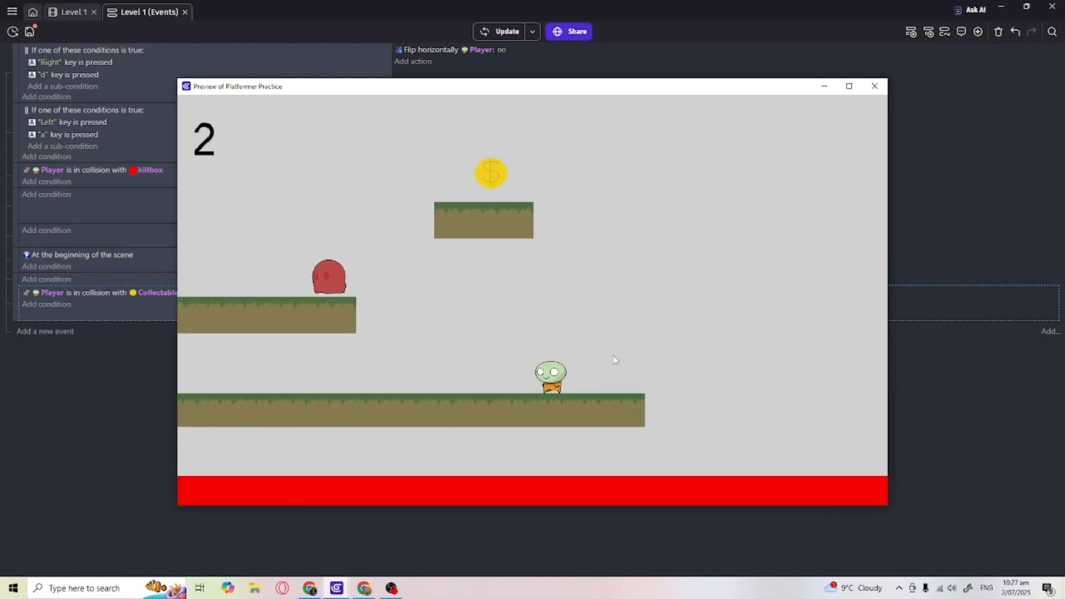
{"action": "key", "text": "Right"}
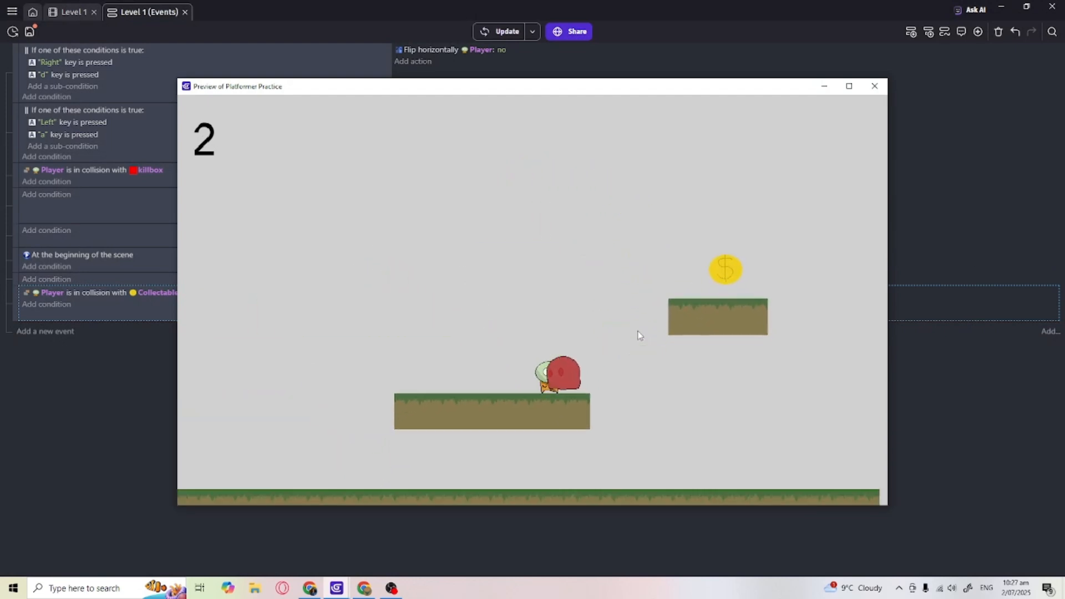
{"action": "key", "text": "Right"}
{"action": "key", "text": "space"}
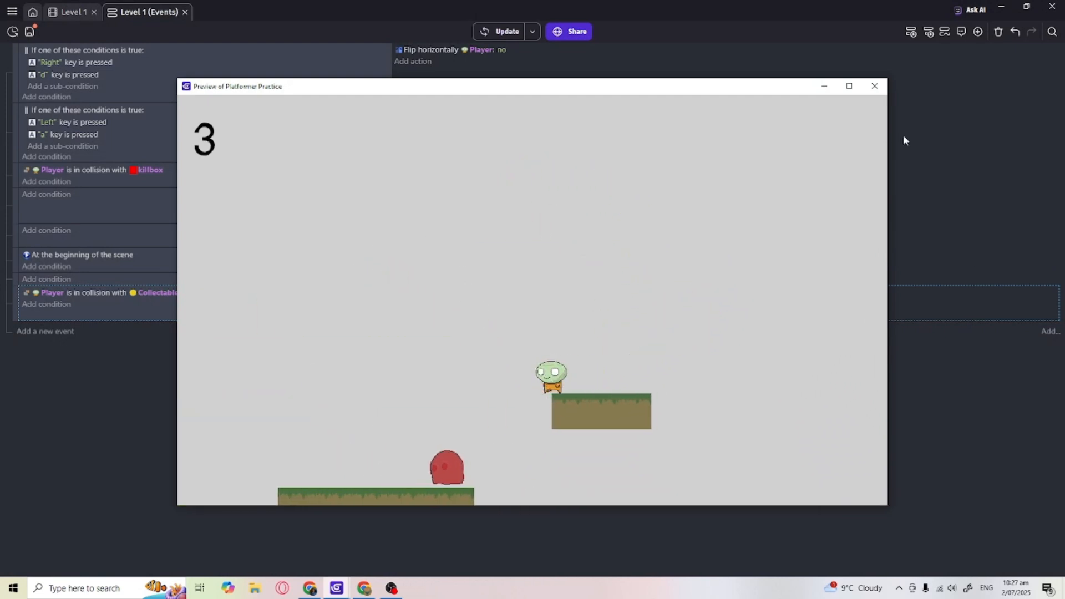
{"action": "key", "text": "Left"}
{"action": "key", "text": "Right"}
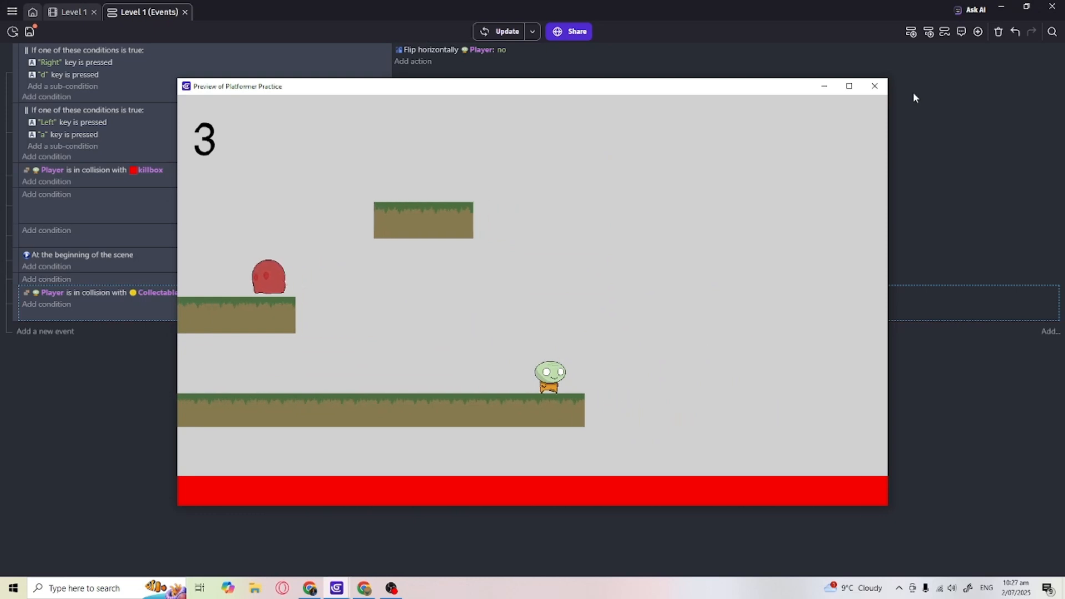
{"action": "key", "text": "Right"}
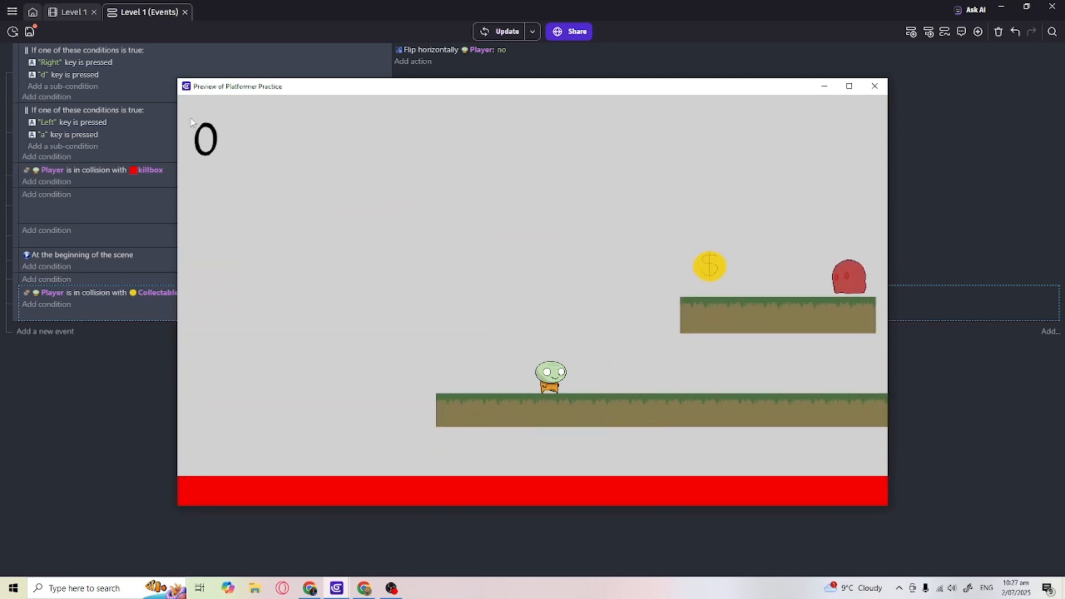
{"action": "key", "text": "Right"}
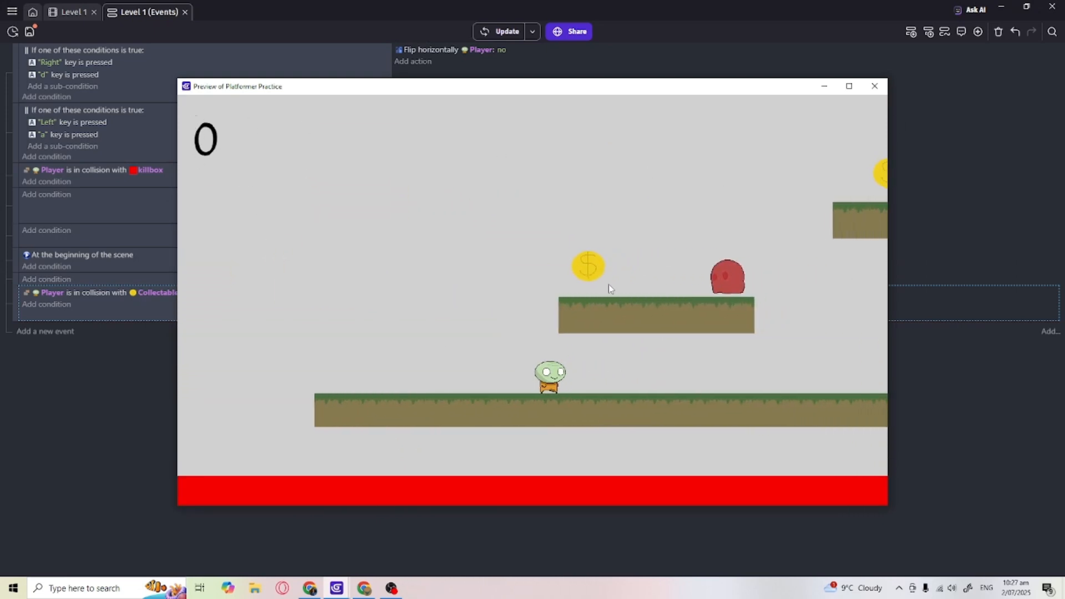
{"action": "left_click", "coordinate": [874, 86]}
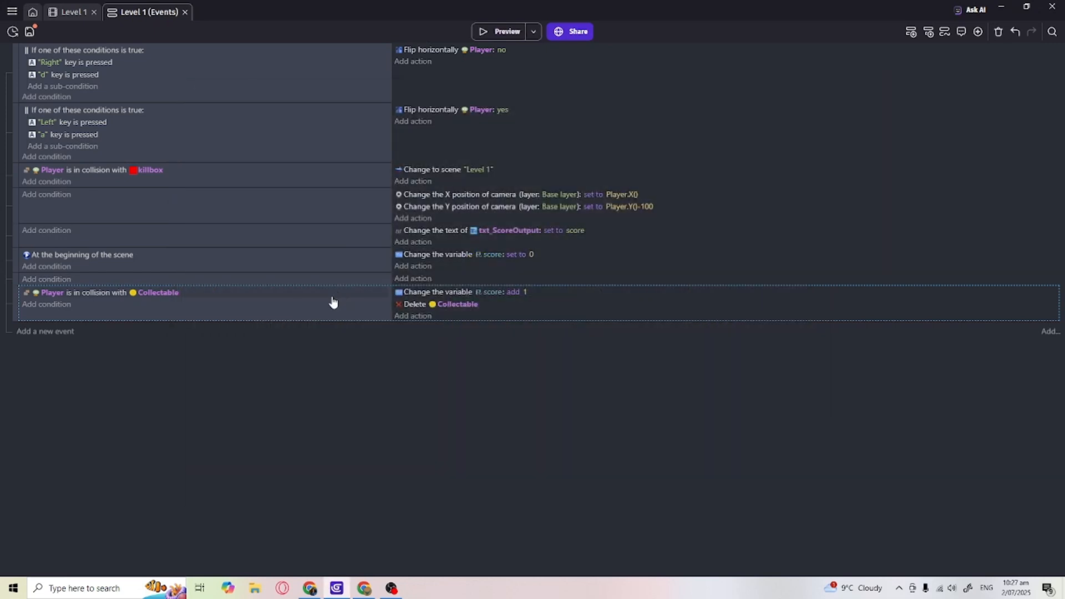
Add a new event whose condition is Player in collision with Enemy.
{"action": "left_click", "coordinate": [25, 332]}
{"action": "left_click", "coordinate": [42, 327]}
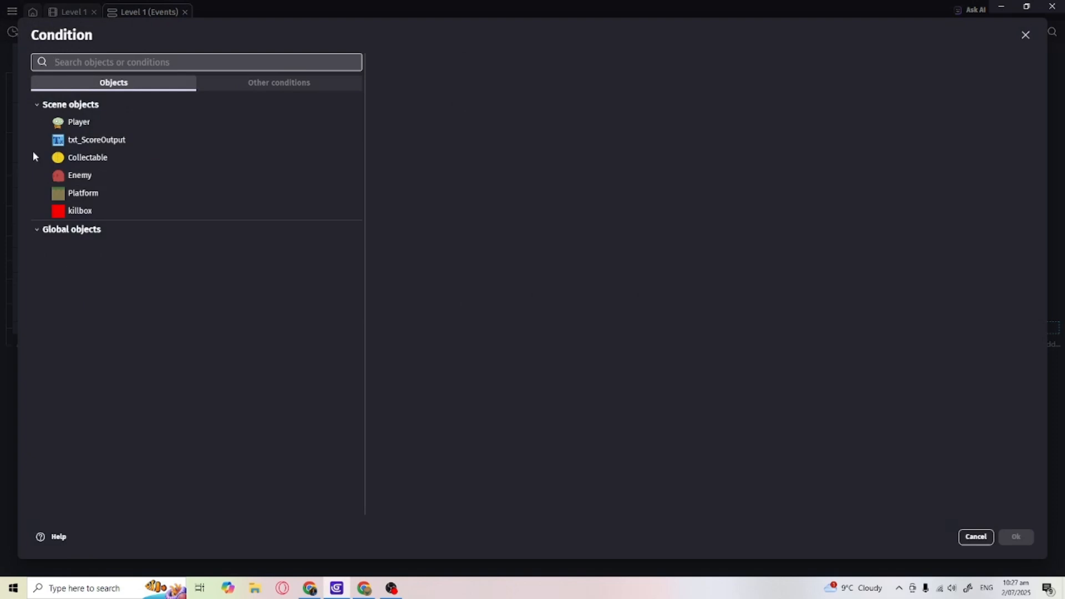
{"action": "left_click", "coordinate": [78, 121]}
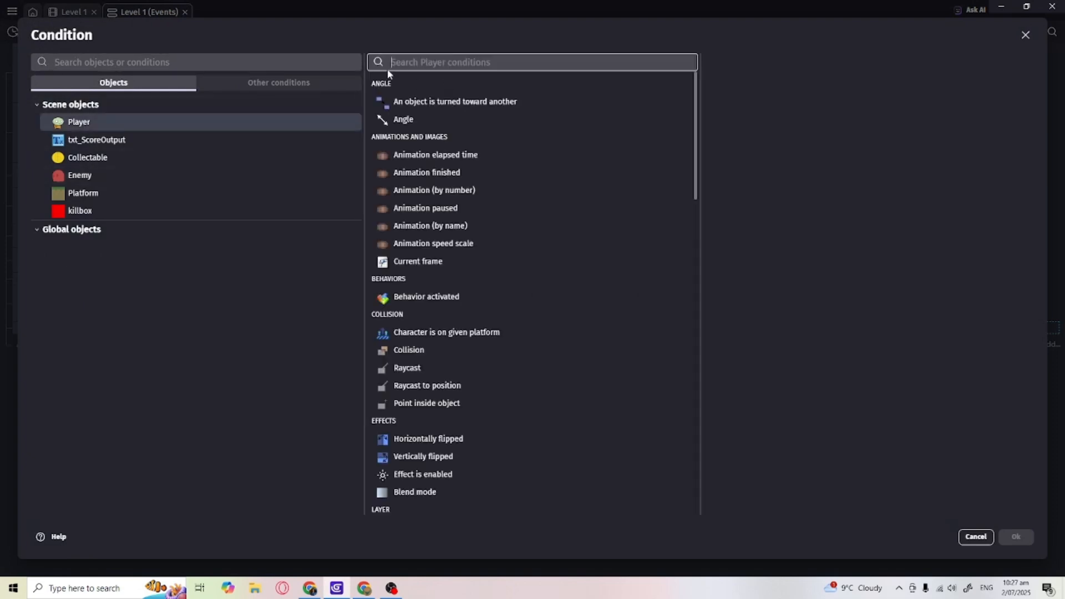
{"action": "type", "text": "col"}
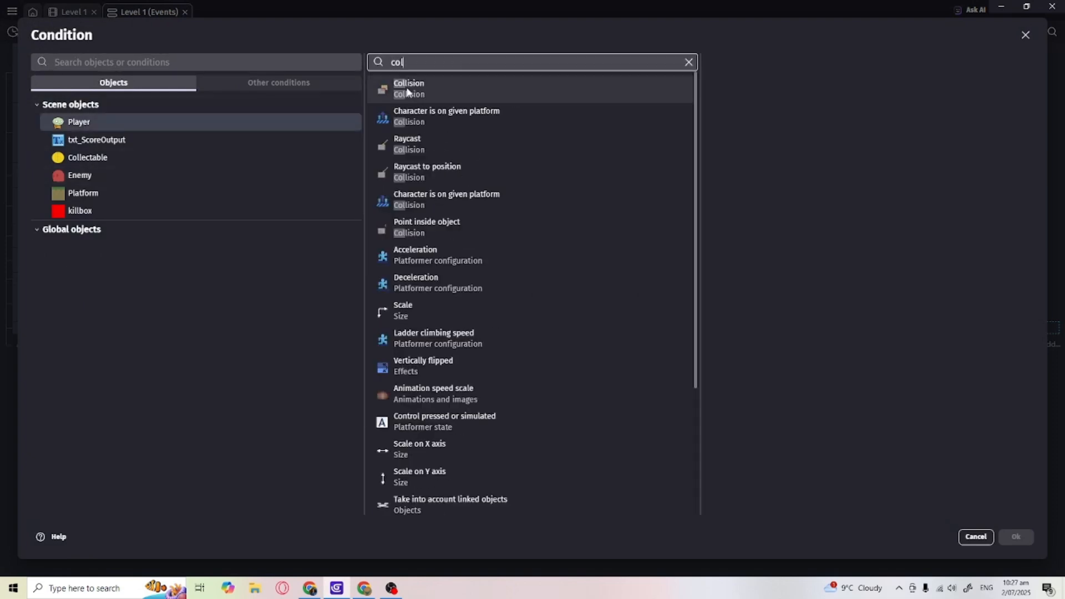
{"action": "left_click", "coordinate": [408, 91]}
{"action": "left_click", "coordinate": [775, 159]}
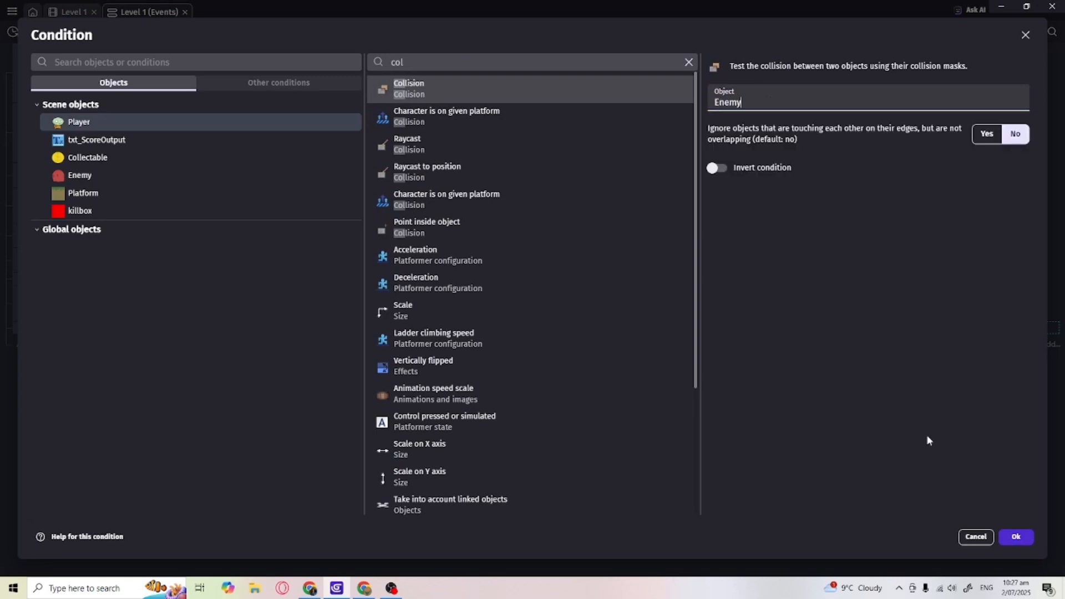
{"action": "left_click", "coordinate": [1015, 537]}
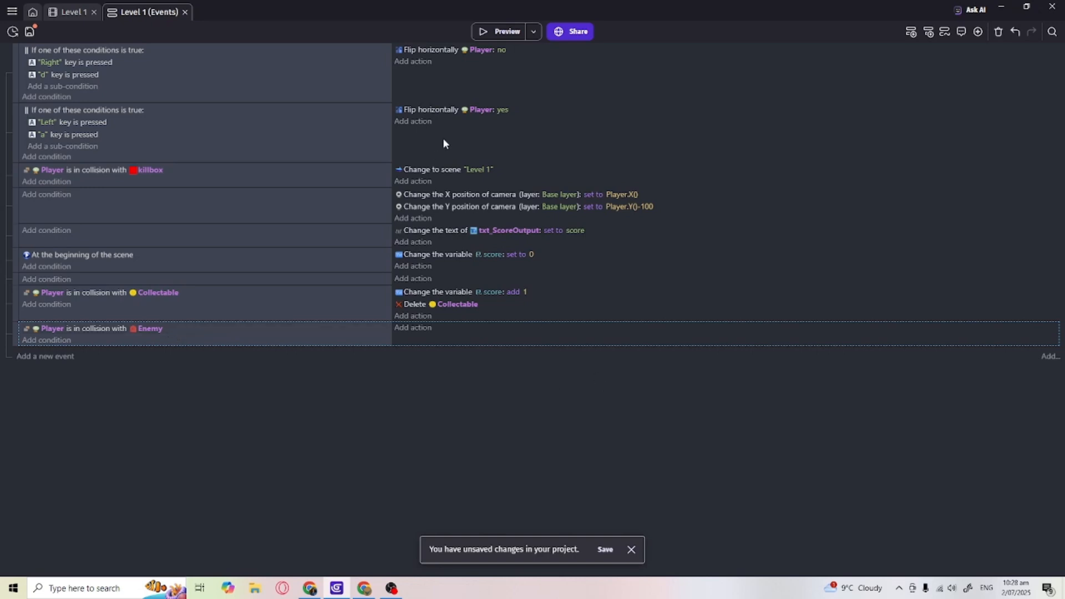
Copy the killbox event's Change to scene "Level 1" action into the Enemy collision event.
{"action": "left_click", "coordinate": [510, 171]}
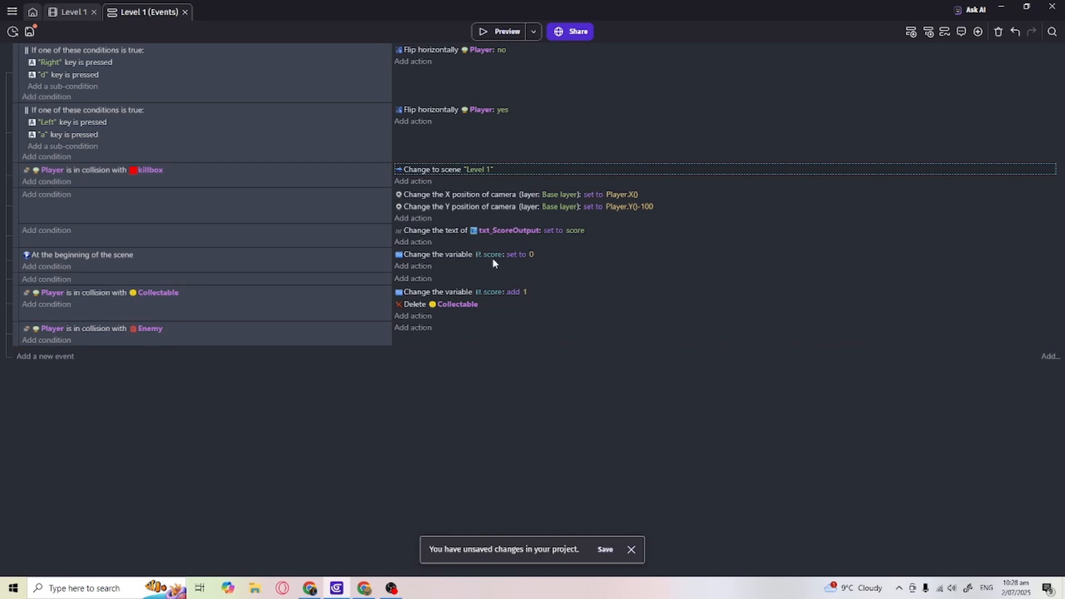
{"action": "left_click", "coordinate": [438, 333]}
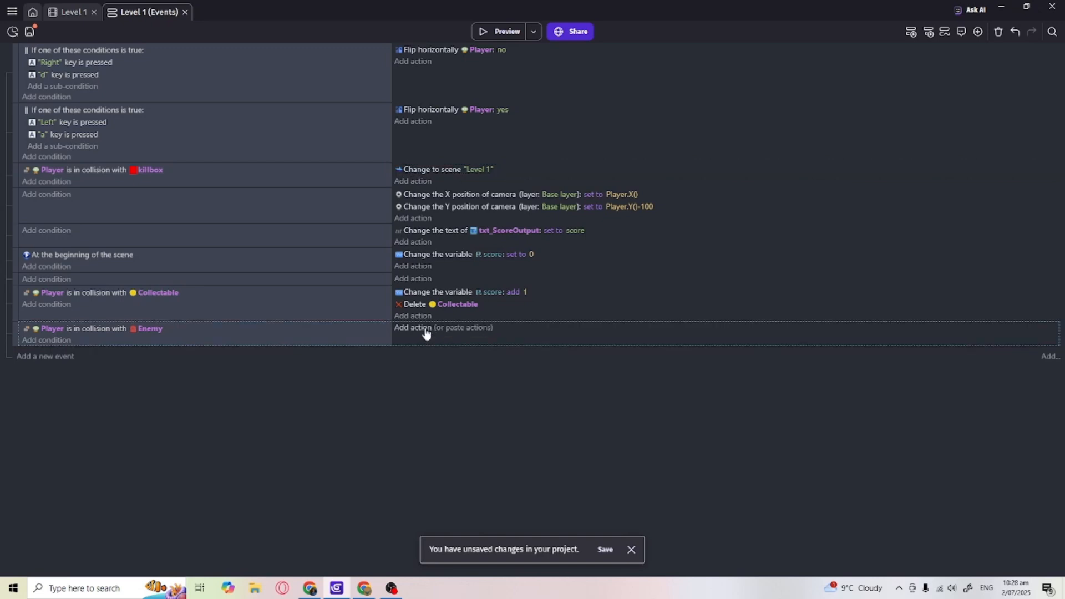
{"action": "left_click", "coordinate": [445, 327]}
Preview the level, touching the enemy and collecting coins to test the Enemy collision event and the score.
{"action": "left_click", "coordinate": [508, 26]}
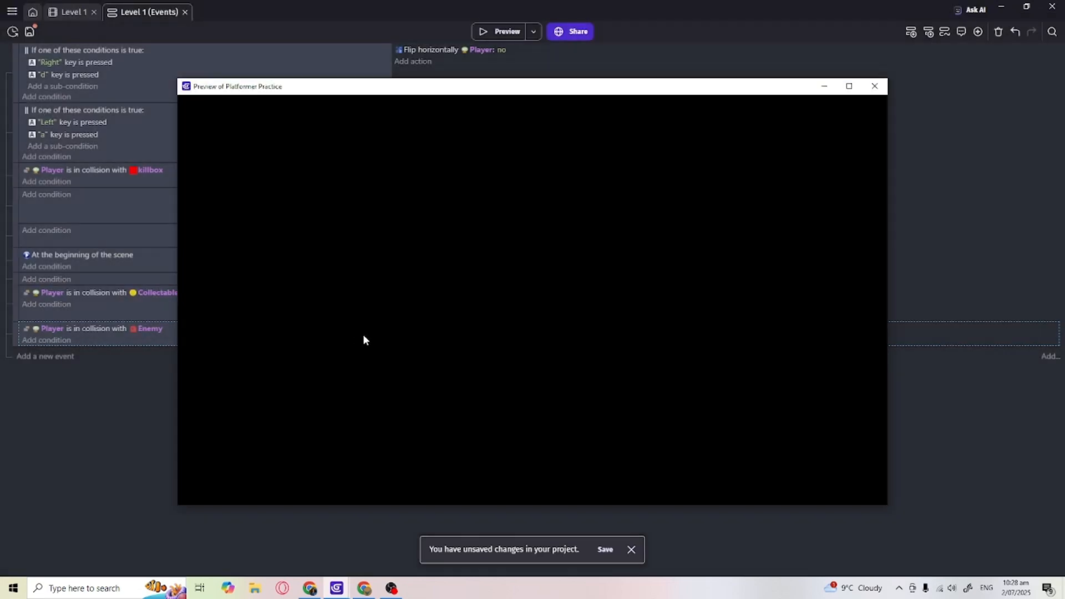
{"action": "key", "text": "Right"}
{"action": "key", "text": "space"}
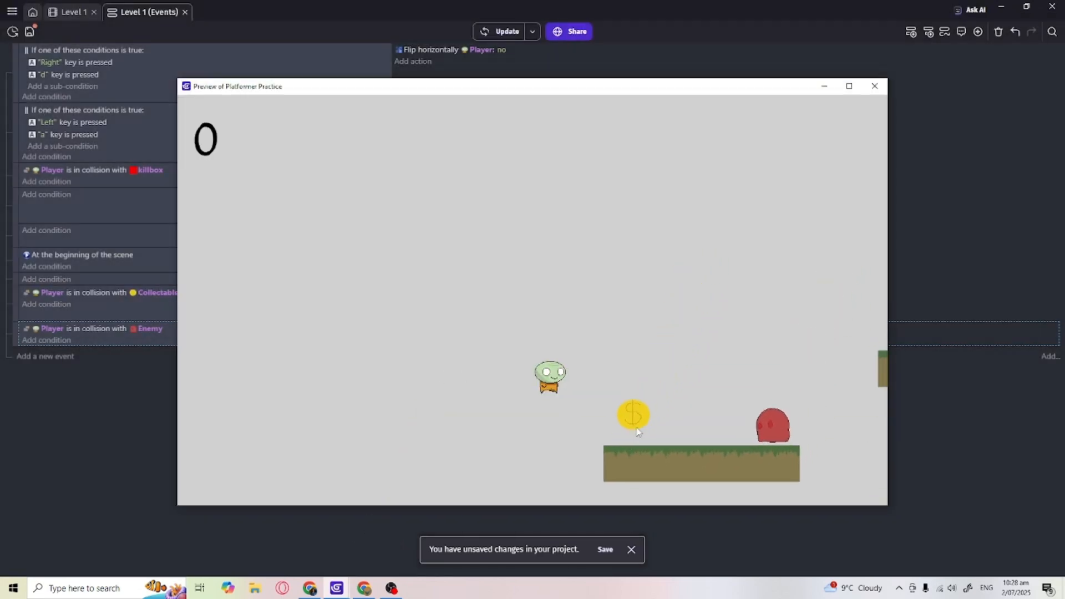
{"action": "key", "text": "Right"}
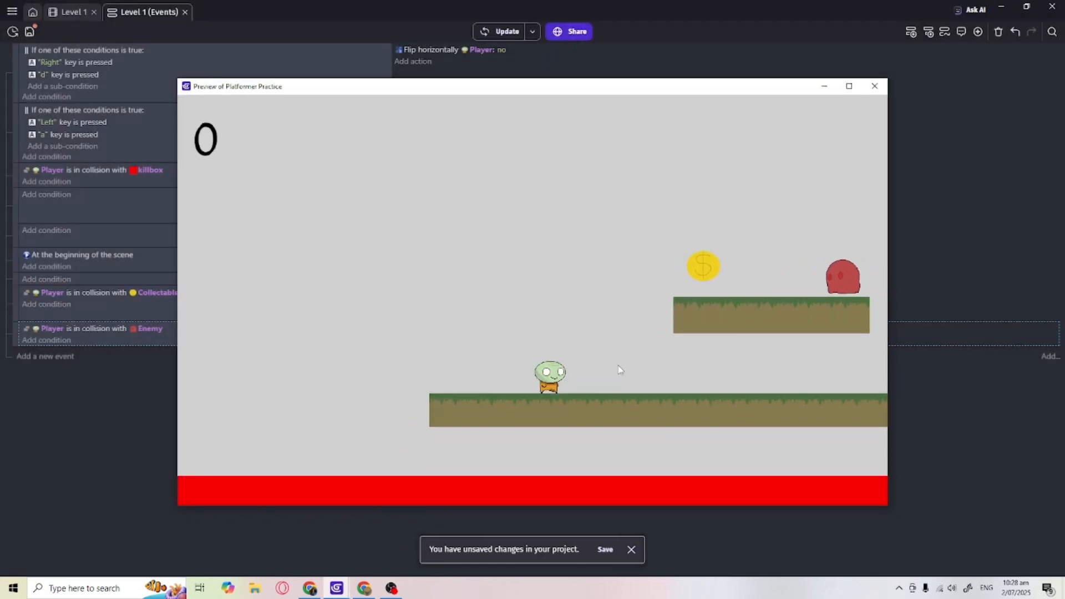
{"action": "key", "text": "Right"}
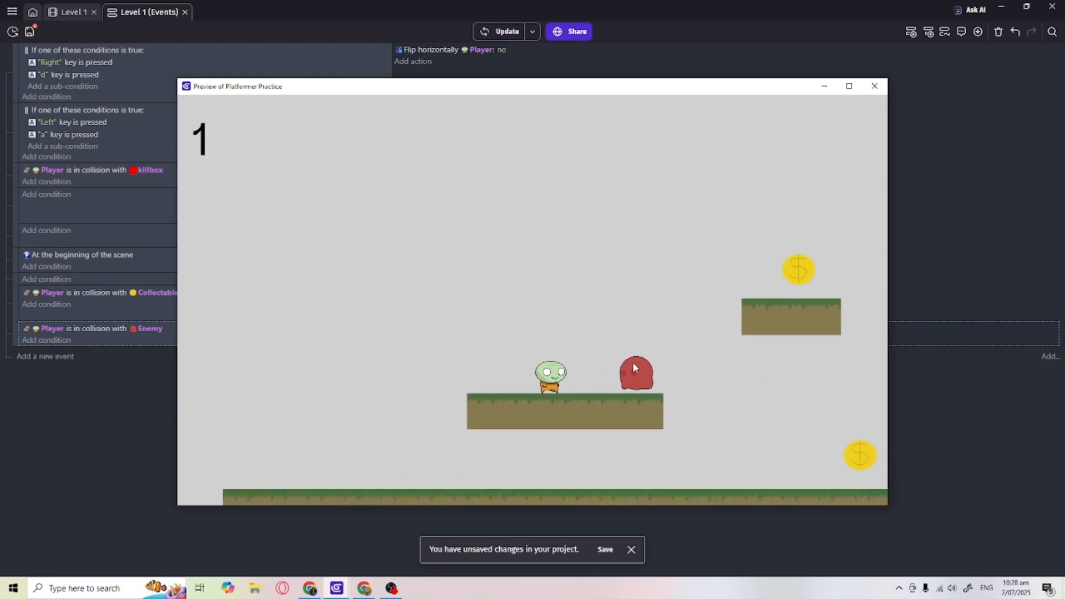
{"action": "key", "text": "Right"}
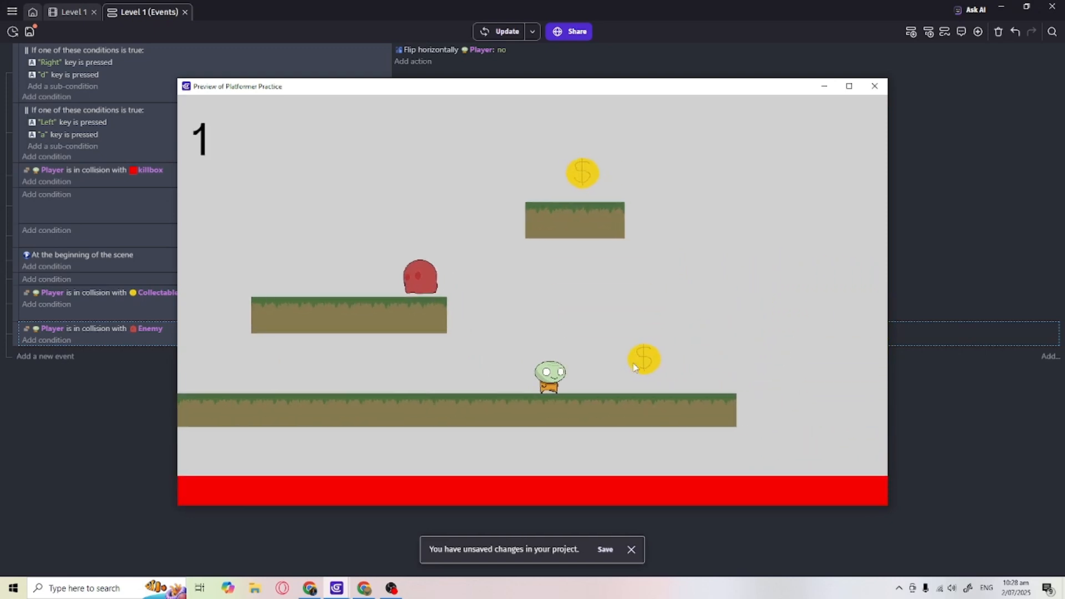
{"action": "key", "text": "Left"}
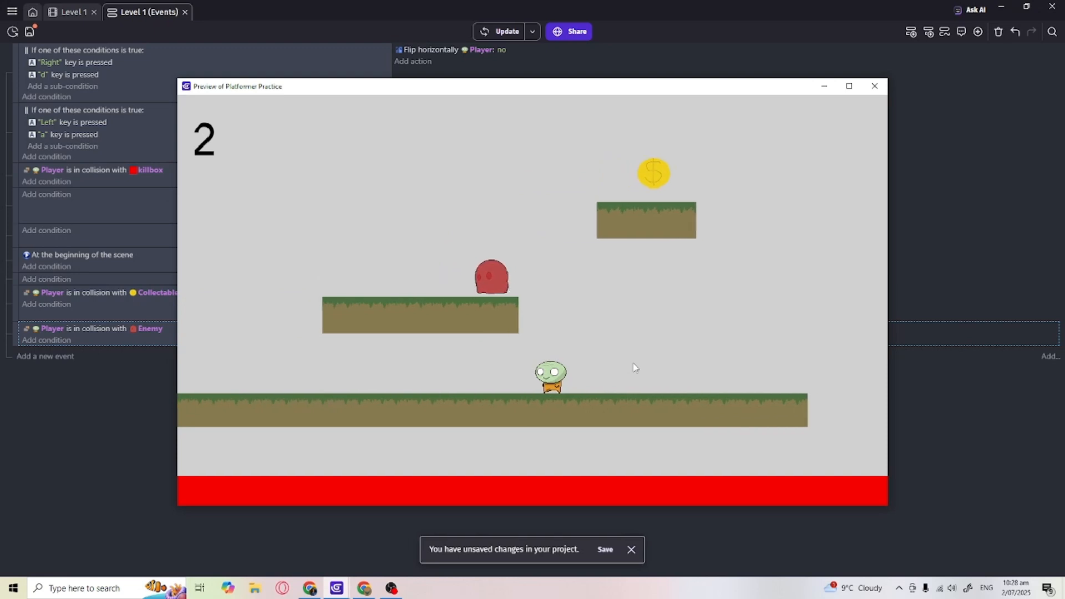
{"action": "key", "text": "Left"}
{"action": "key", "text": "space"}
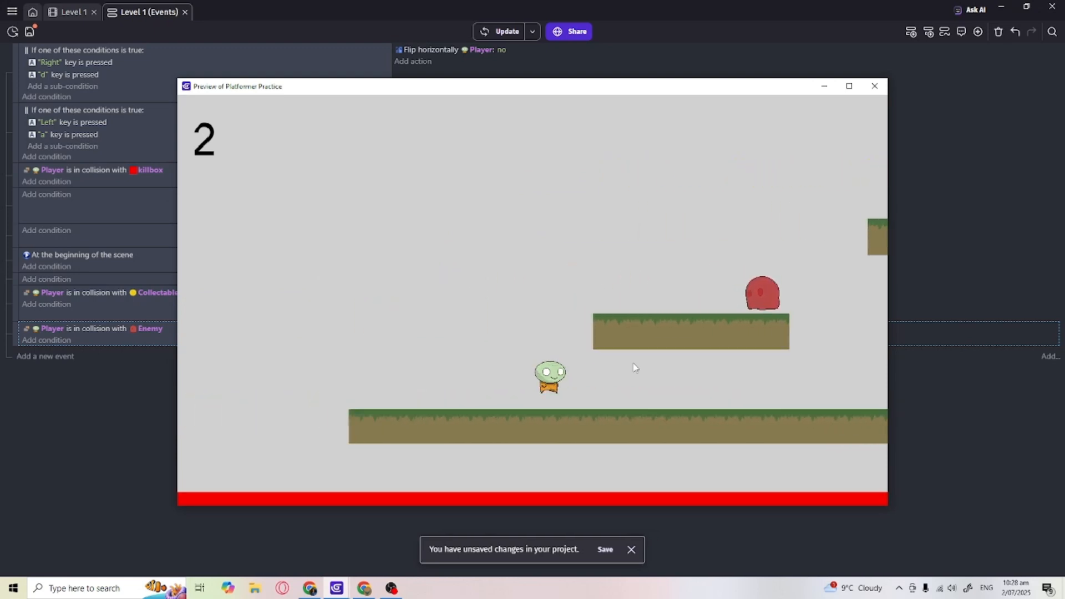
{"action": "key", "text": "Right"}
{"action": "key", "text": "space"}
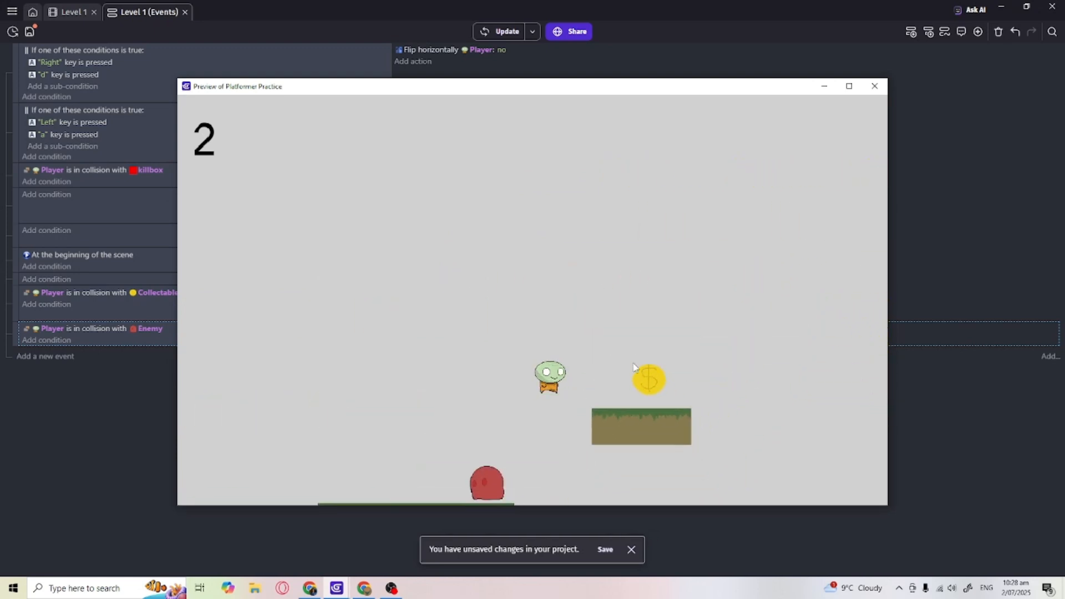
{"action": "left_click", "coordinate": [874, 86]}
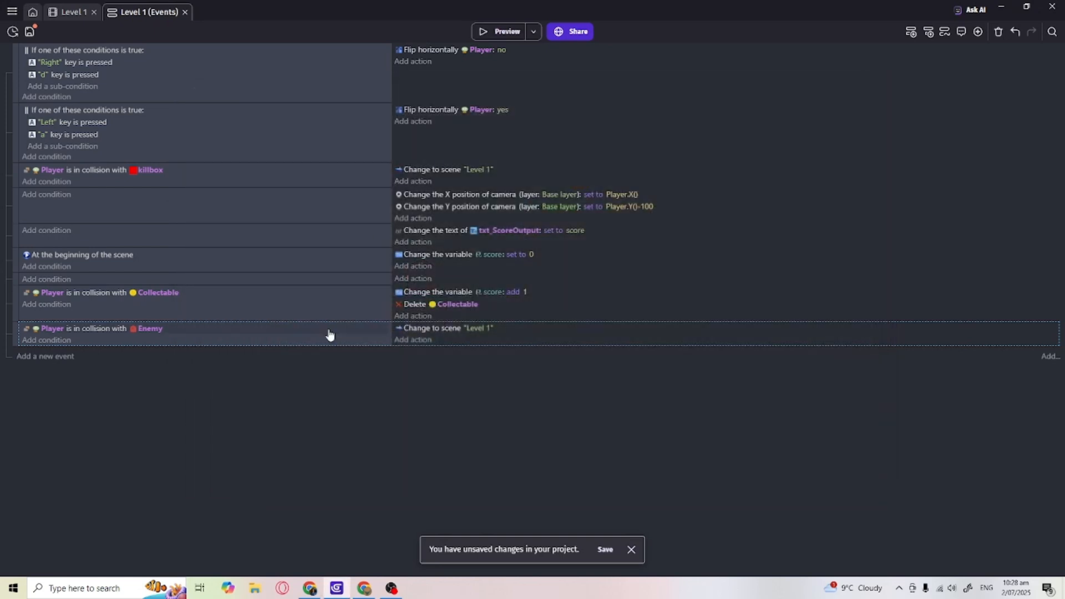
{"action": "left_click", "coordinate": [71, 12]}
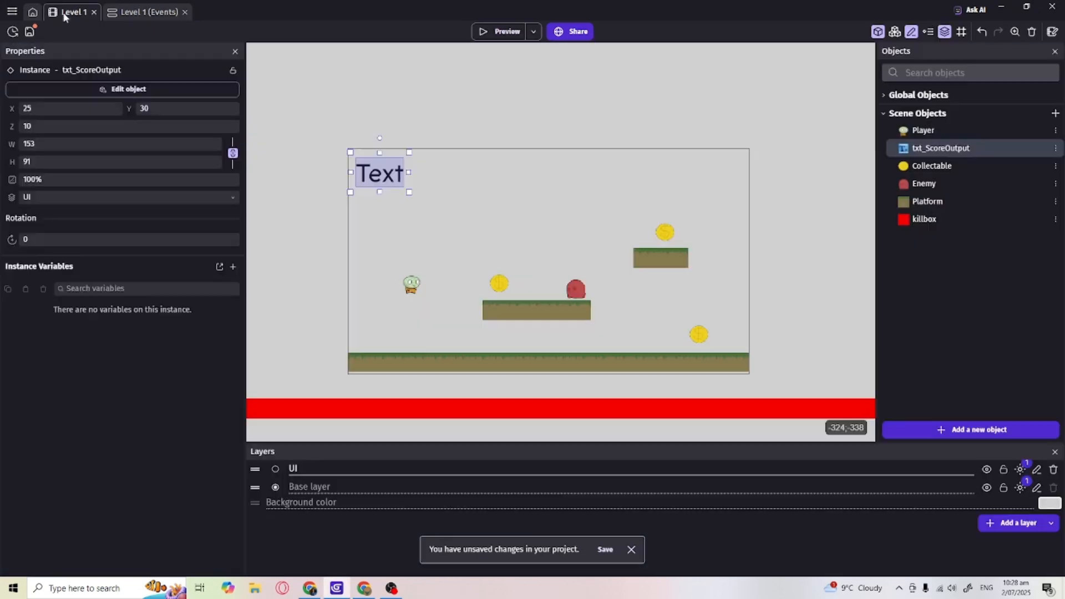
{"action": "left_click", "coordinate": [278, 282]}
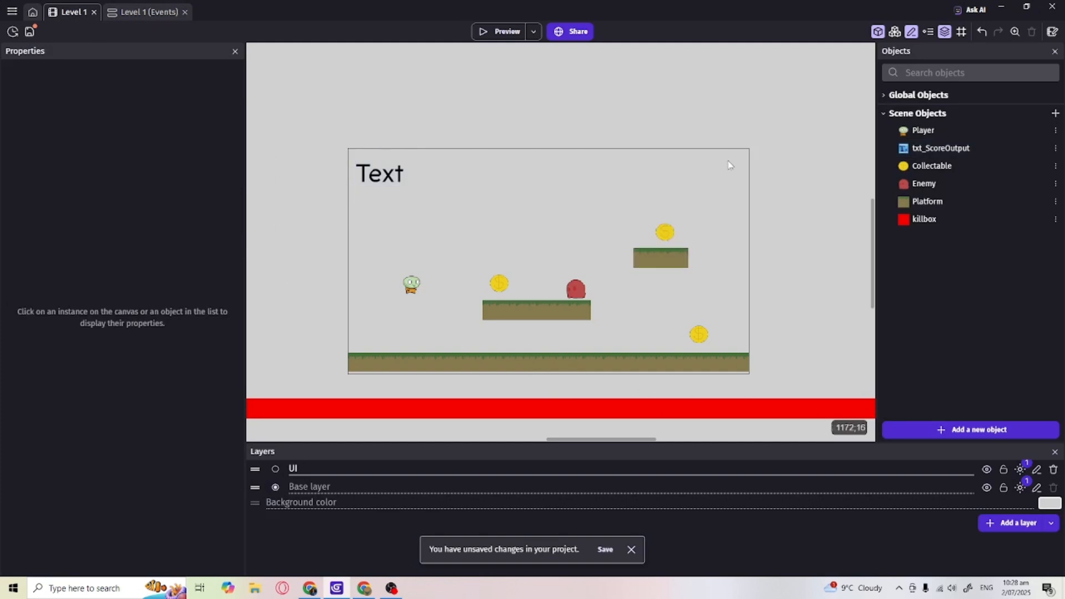
{"action": "left_click", "coordinate": [143, 12]}
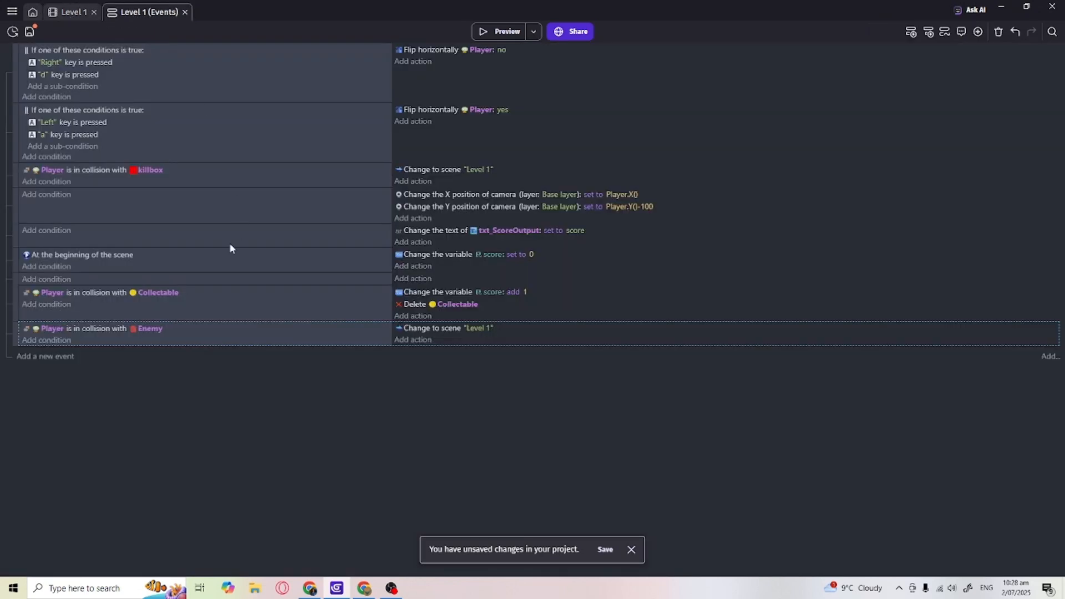
{"action": "left_click", "coordinate": [69, 12]}
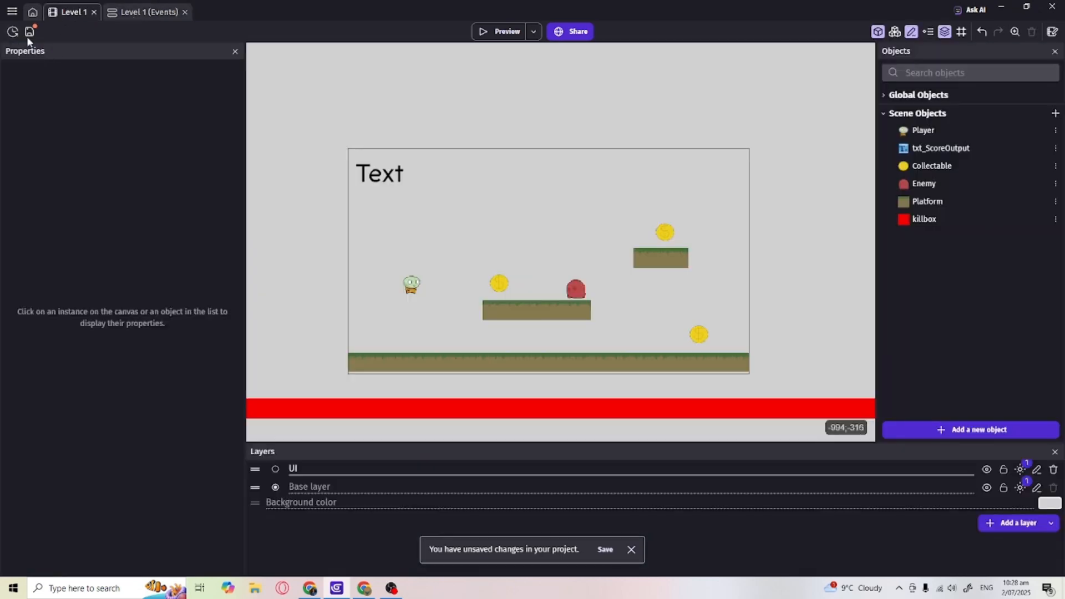
Duplicate the Level 1 scene, name the copy "Level 2" and open it.
{"action": "left_click", "coordinate": [11, 11]}
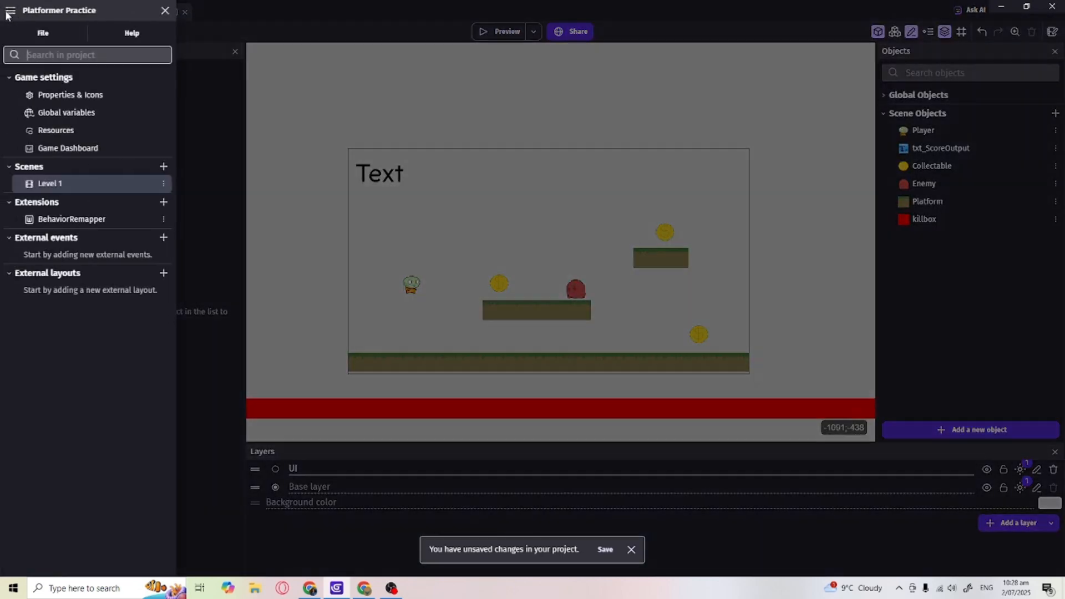
{"action": "left_click", "coordinate": [164, 184]}
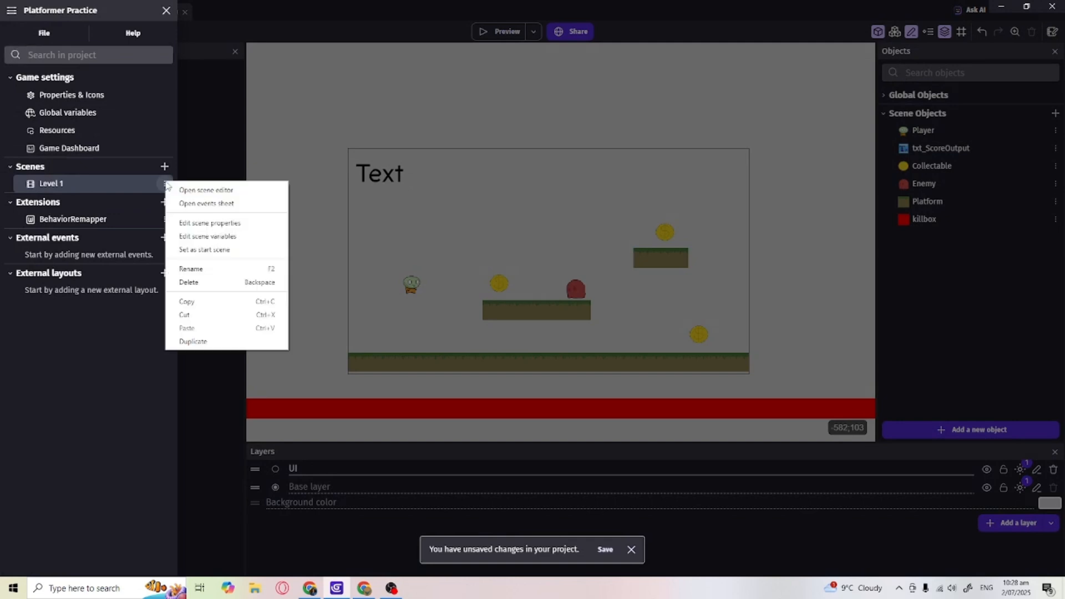
{"action": "left_click", "coordinate": [191, 341]}
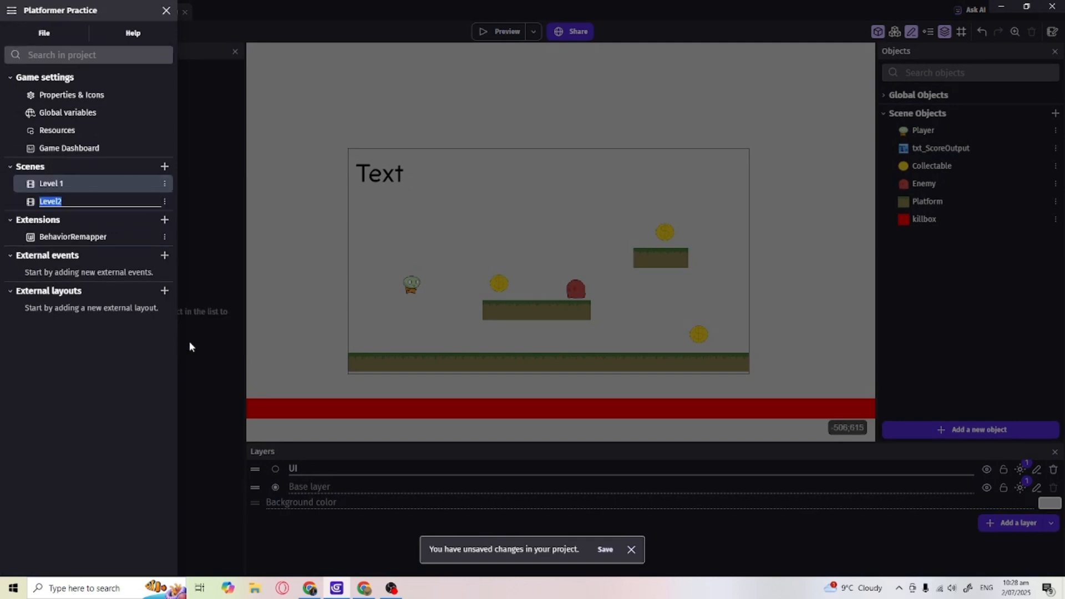
{"action": "left_click", "coordinate": [57, 202]}
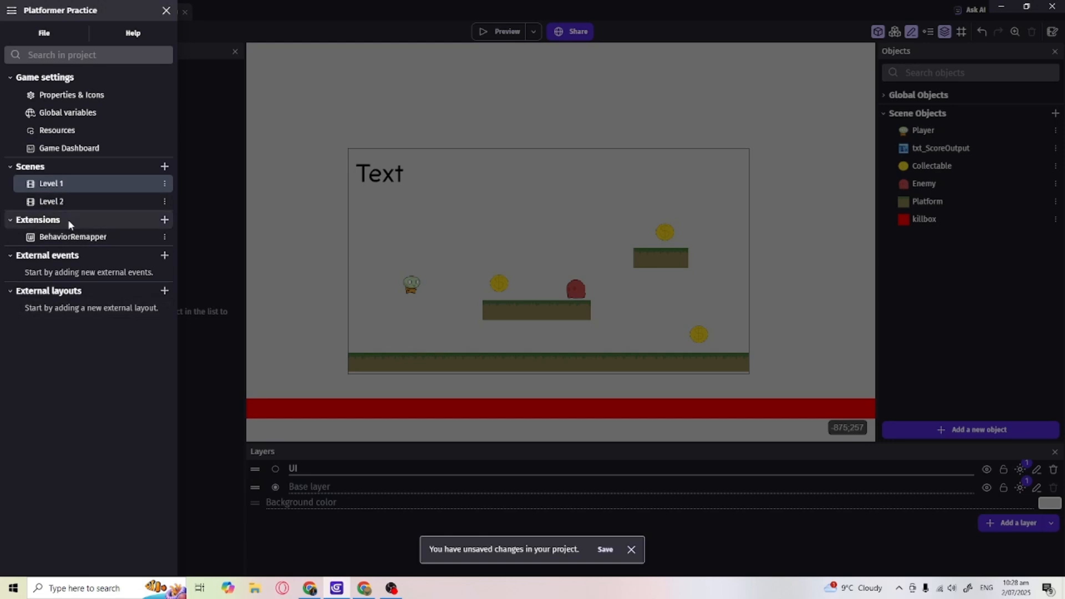
{"action": "left_click", "coordinate": [88, 200]}
{"action": "left_click", "coordinate": [314, 236]}
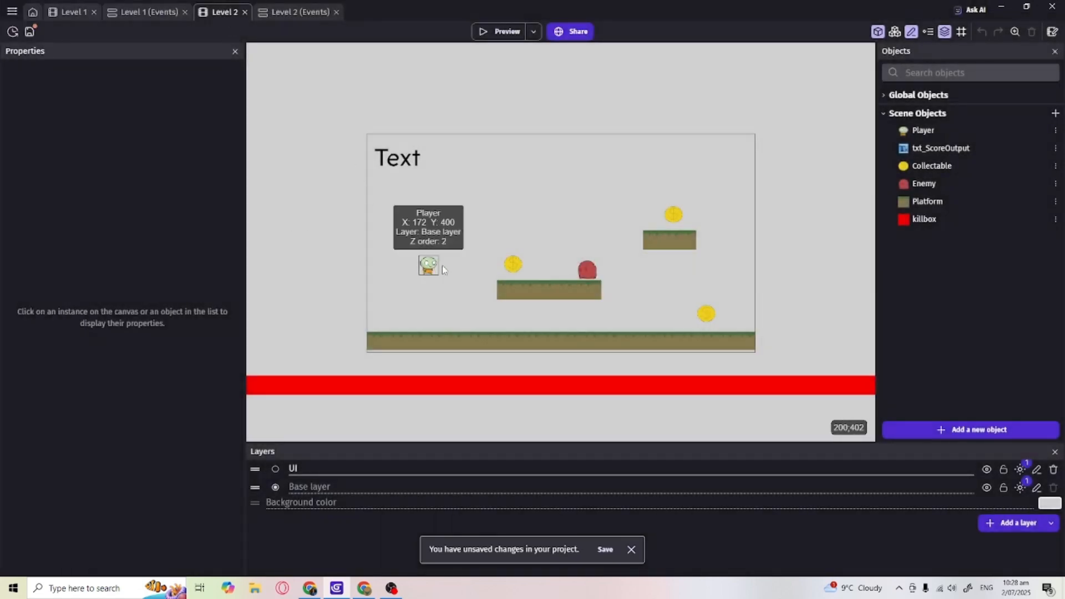
In Level 2, move the long platform to the left side, the short one to the right with the Player above it, and the Enemy to the ground.
{"action": "left_click_drag", "start_coordinate": [430, 266], "coordinate": [525, 218]}
{"action": "left_click_drag", "start_coordinate": [552, 296], "coordinate": [408, 294]}
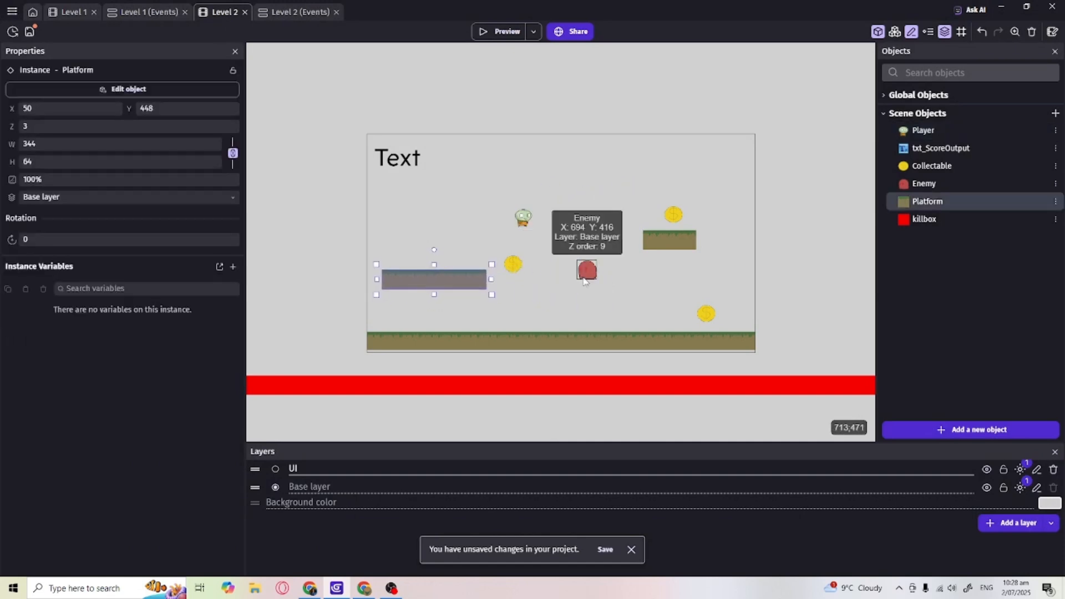
{"action": "left_click_drag", "start_coordinate": [587, 272], "coordinate": [572, 316]}
{"action": "left_click_drag", "start_coordinate": [521, 223], "coordinate": [720, 285]}
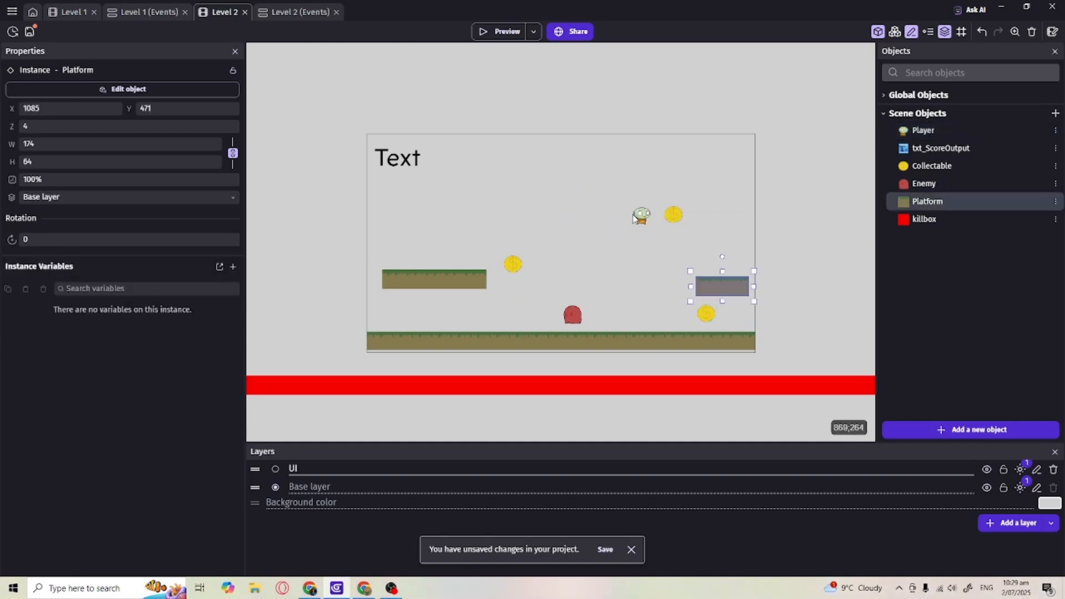
{"action": "left_click_drag", "start_coordinate": [641, 217], "coordinate": [721, 254]}
Place one coin above the long platform's left end and the other two just above the ground on either side of the Enemy, shifting the Enemy slightly left.
{"action": "left_click_drag", "start_coordinate": [681, 222], "coordinate": [396, 264]}
{"action": "left_click_drag", "start_coordinate": [510, 262], "coordinate": [456, 312]}
{"action": "left_click_drag", "start_coordinate": [580, 319], "coordinate": [551, 322]}
{"action": "left_click", "coordinate": [616, 303]}
{"action": "left_click_drag", "start_coordinate": [705, 320], "coordinate": [719, 320]}
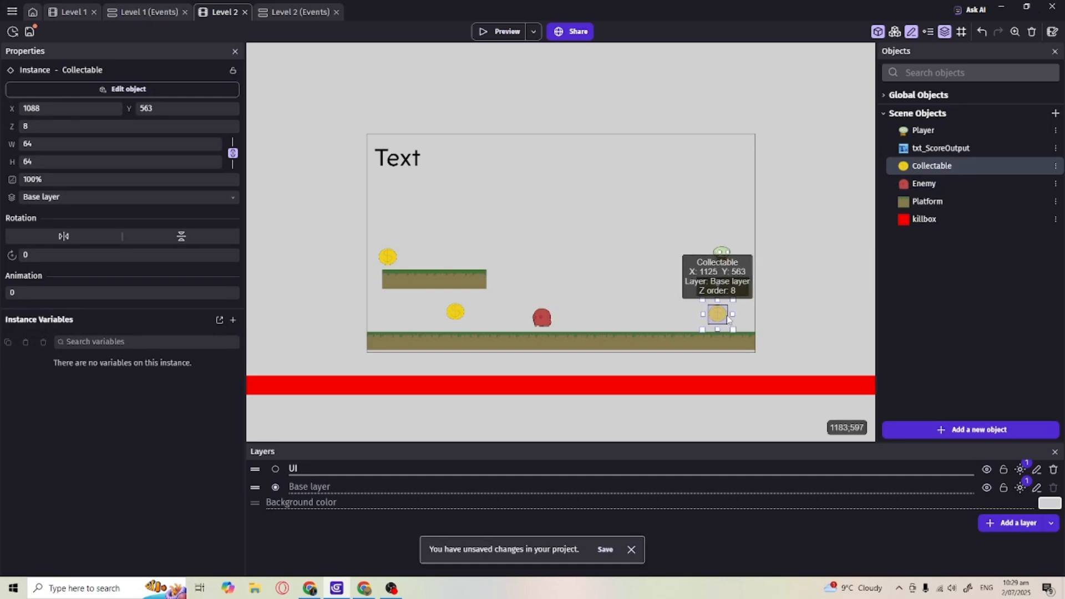
{"action": "left_click", "coordinate": [613, 285]}
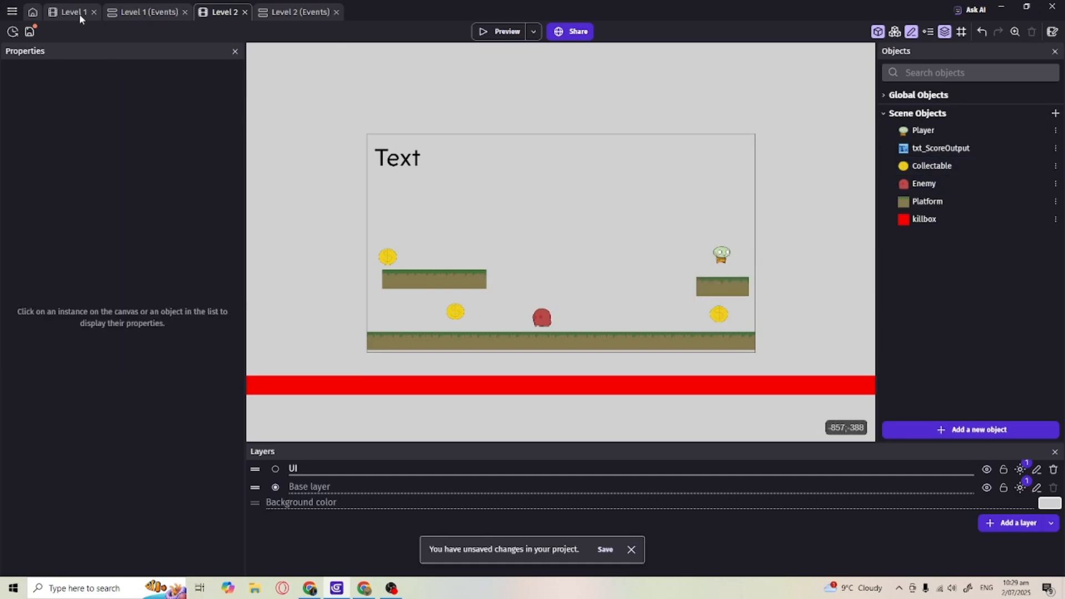
Preview Level 2 and move the Player toward the hazards to test which scene restarts, then close the preview.
{"action": "left_click", "coordinate": [495, 32]}
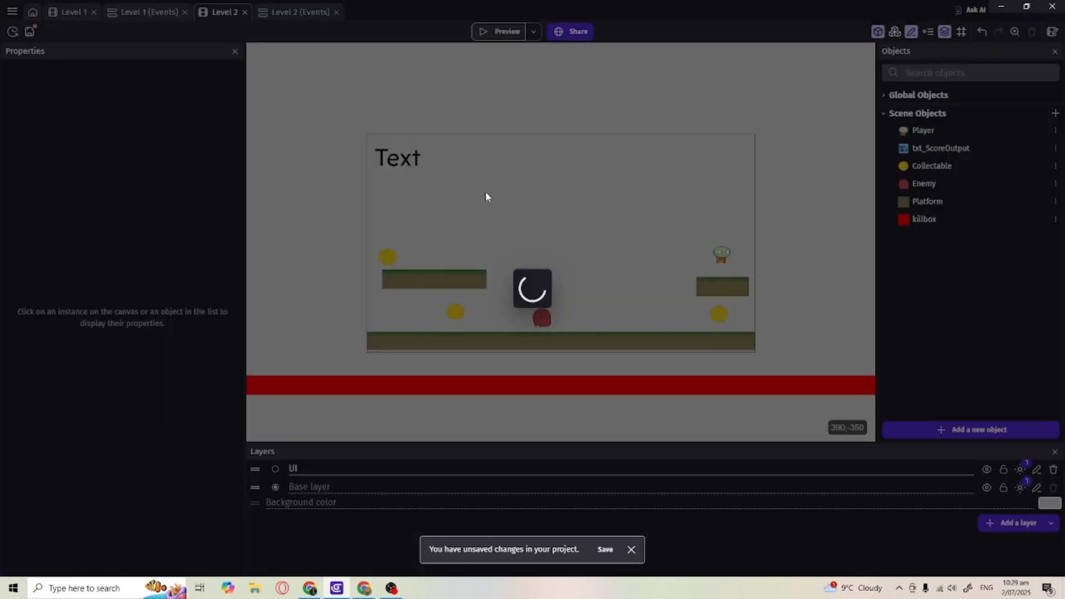
{"action": "key", "text": "Left"}
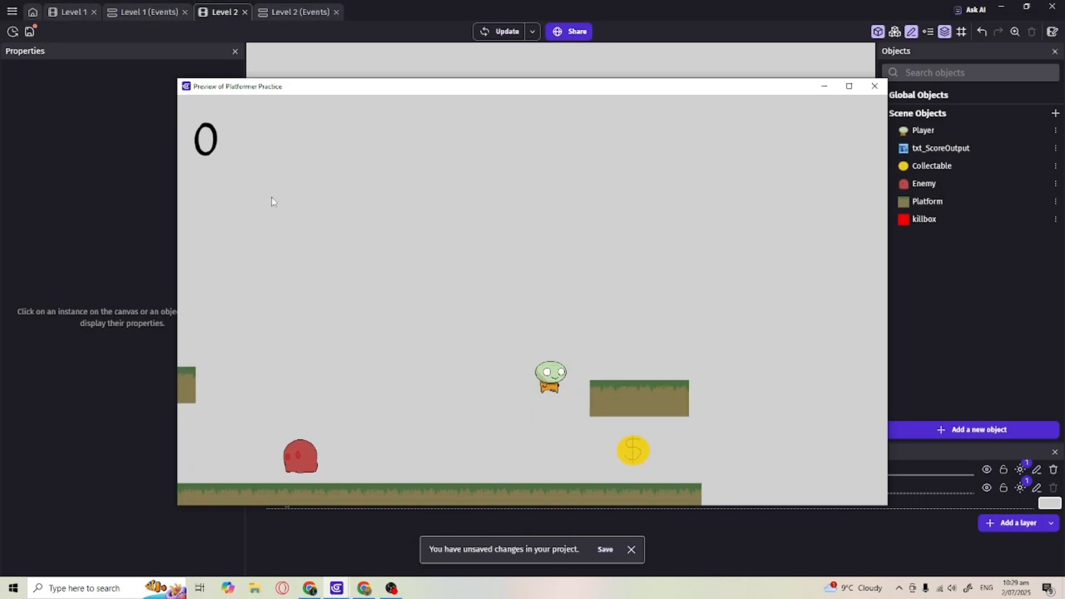
{"action": "key", "text": "Right"}
{"action": "key", "text": "Left"}
{"action": "key", "text": "Left"}
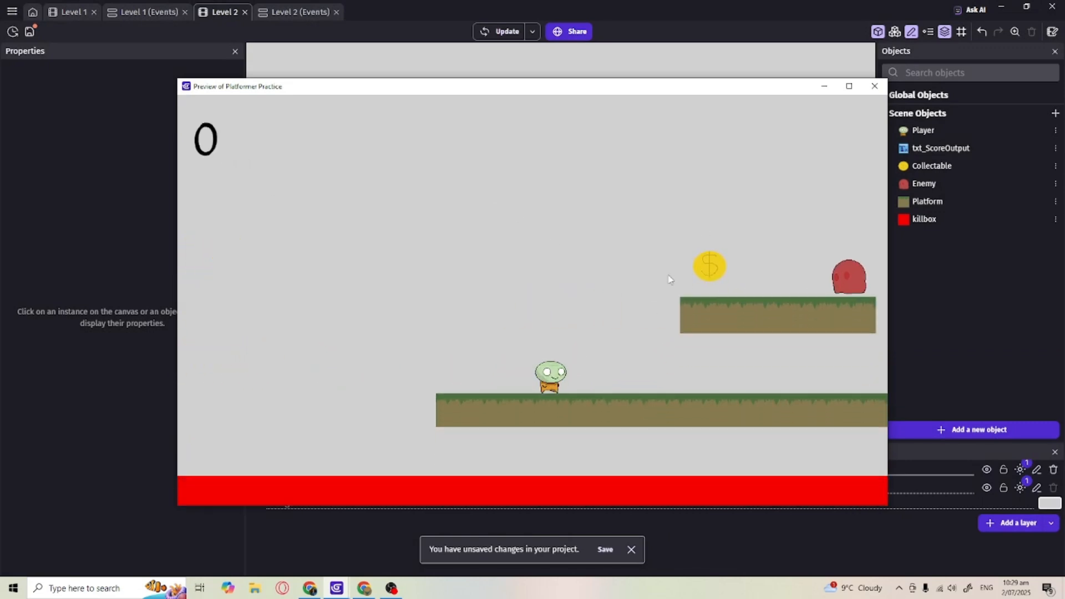
{"action": "key", "text": "Right"}
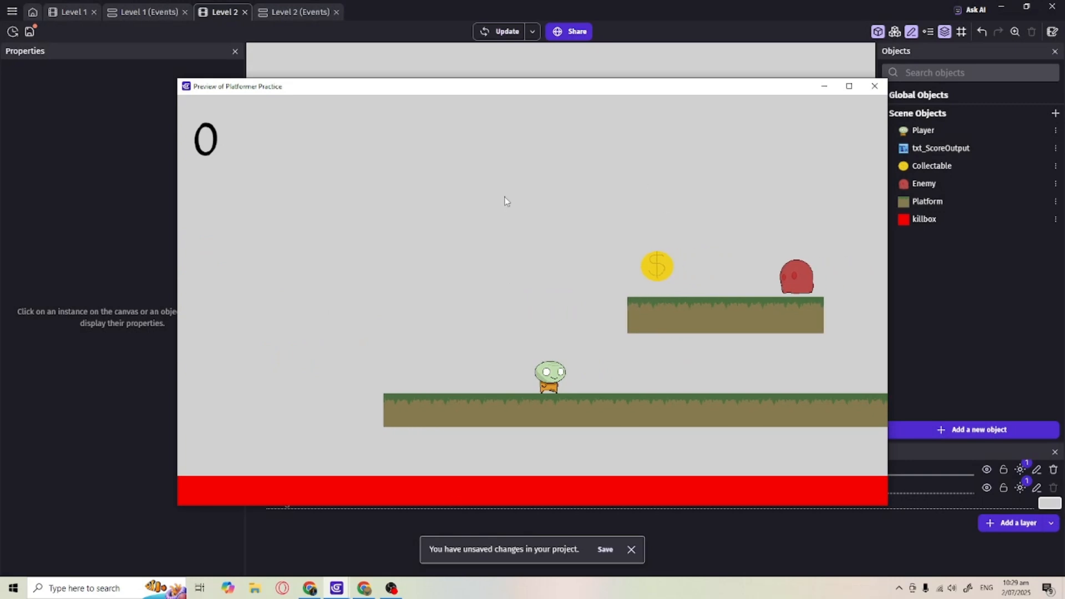
{"action": "left_click", "coordinate": [874, 86]}
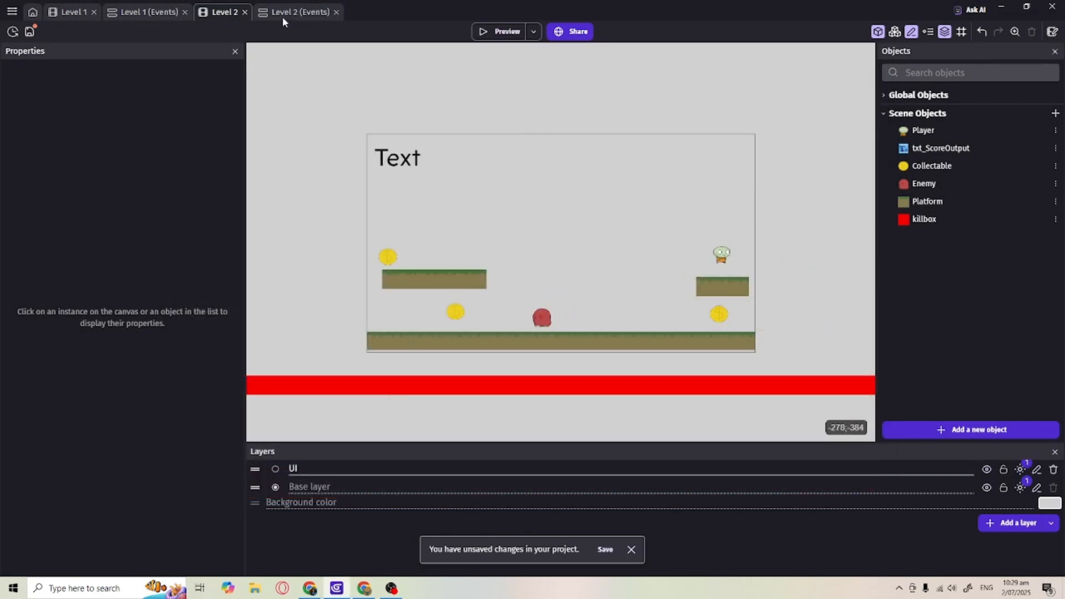
In Level 2's events, set the Change to scene actions of the killbox and Enemy collision events to "Level 2".
{"action": "left_click", "coordinate": [283, 21]}
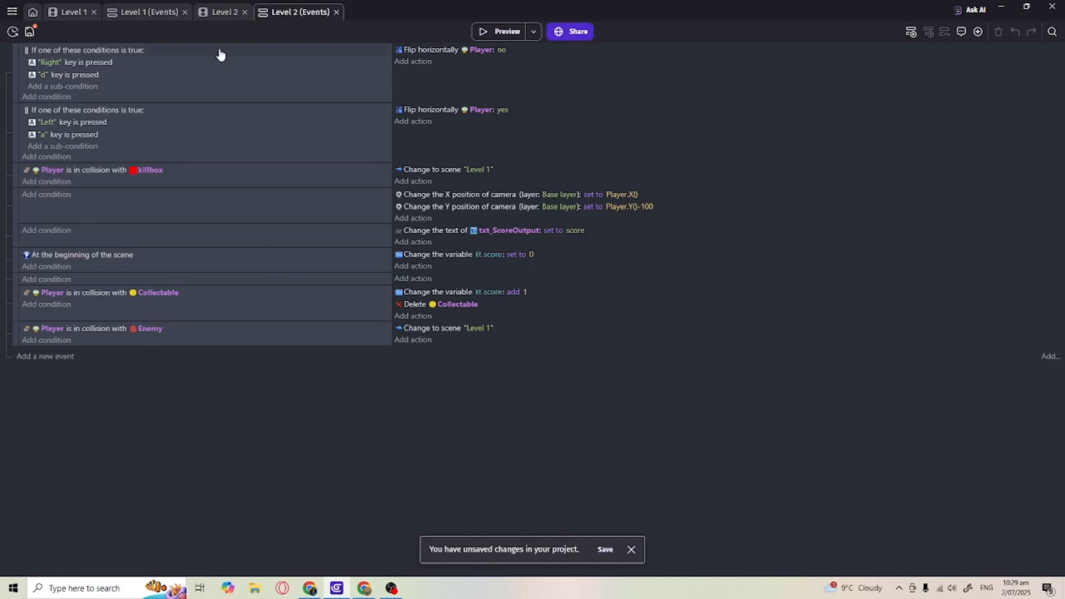
{"action": "left_click", "coordinate": [490, 170]}
{"action": "left_click", "coordinate": [529, 194]}
{"action": "left_click", "coordinate": [503, 218]}
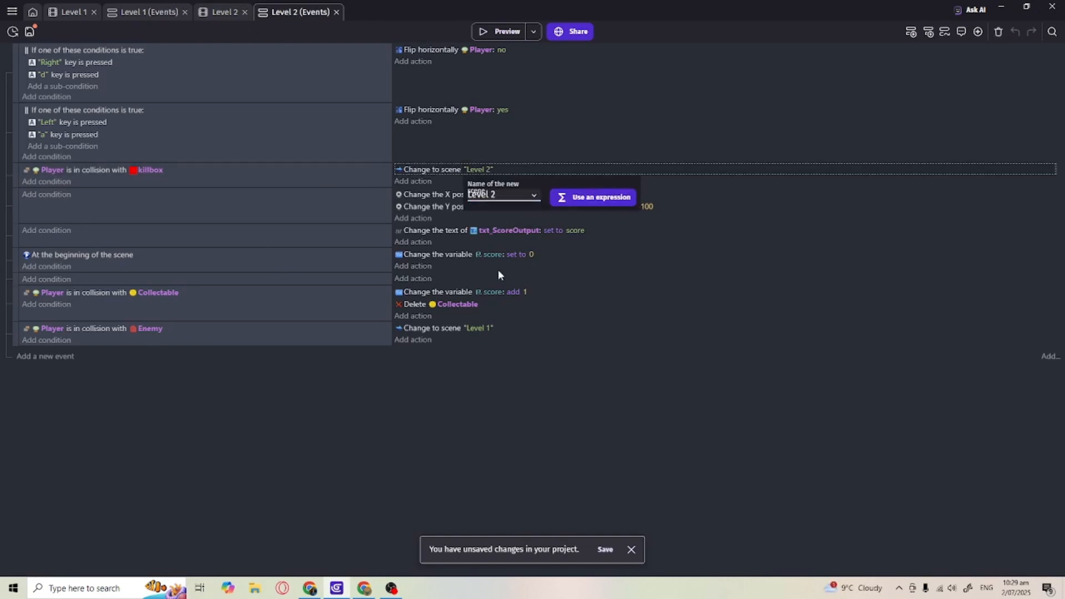
{"action": "left_click", "coordinate": [486, 380]}
{"action": "left_click", "coordinate": [479, 329]}
{"action": "left_click", "coordinate": [515, 356]}
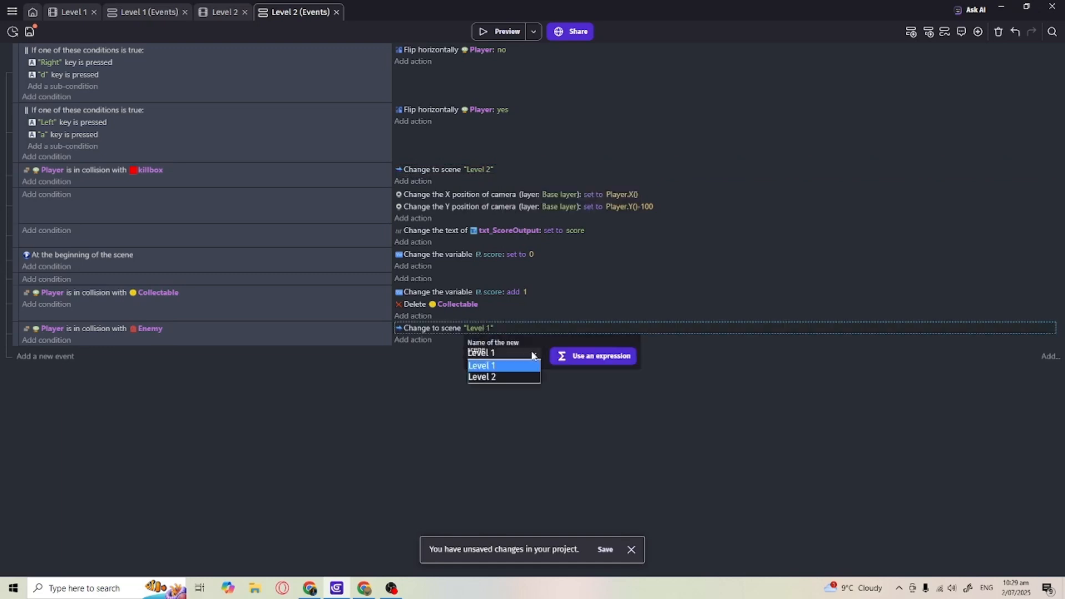
{"action": "left_click", "coordinate": [497, 378]}
{"action": "left_click", "coordinate": [454, 419]}
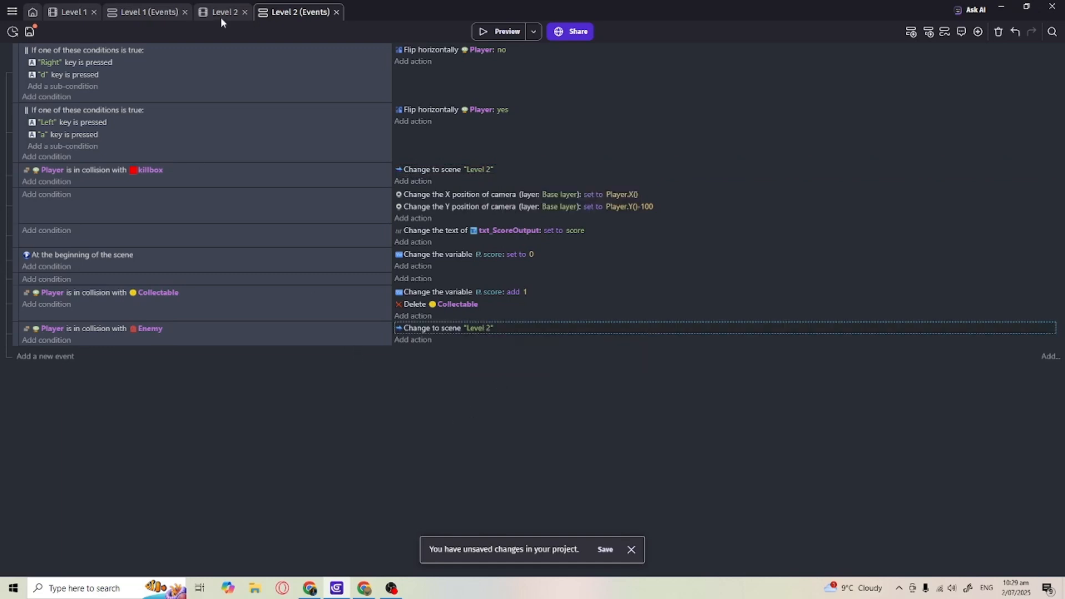
Add a new event to Level 1's events with a Variable value condition of score equal to 3.
{"action": "left_click", "coordinate": [71, 12]}
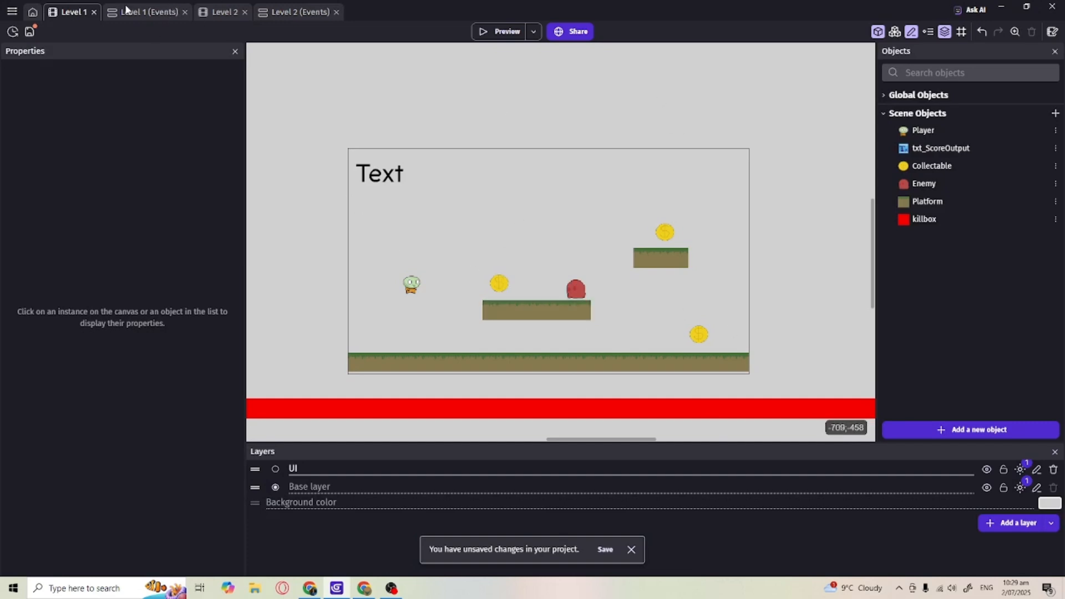
{"action": "left_click", "coordinate": [145, 12]}
{"action": "left_click", "coordinate": [55, 356]}
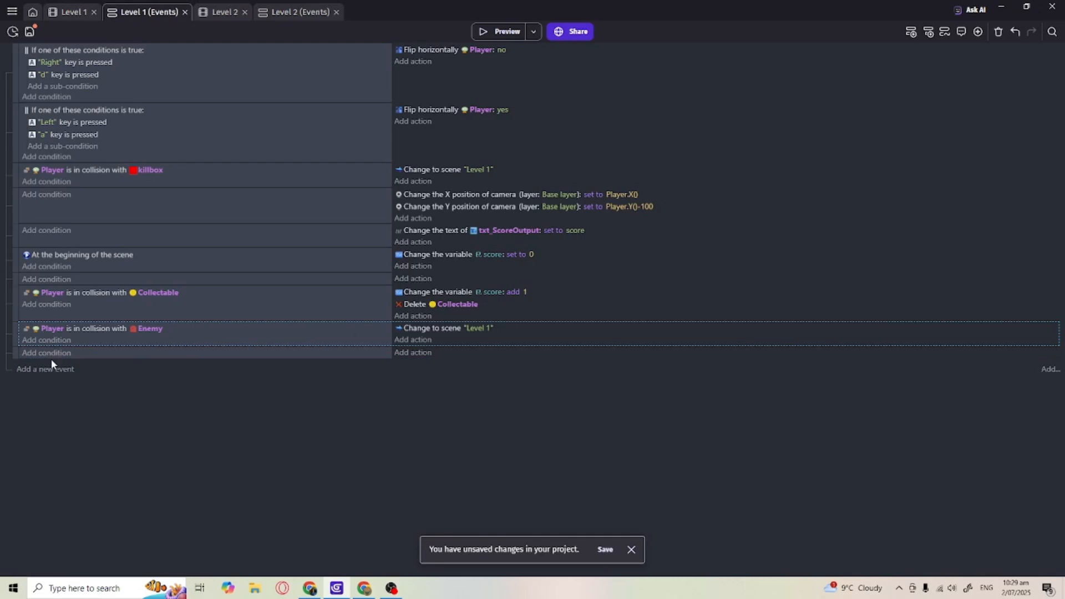
{"action": "left_click", "coordinate": [51, 352]}
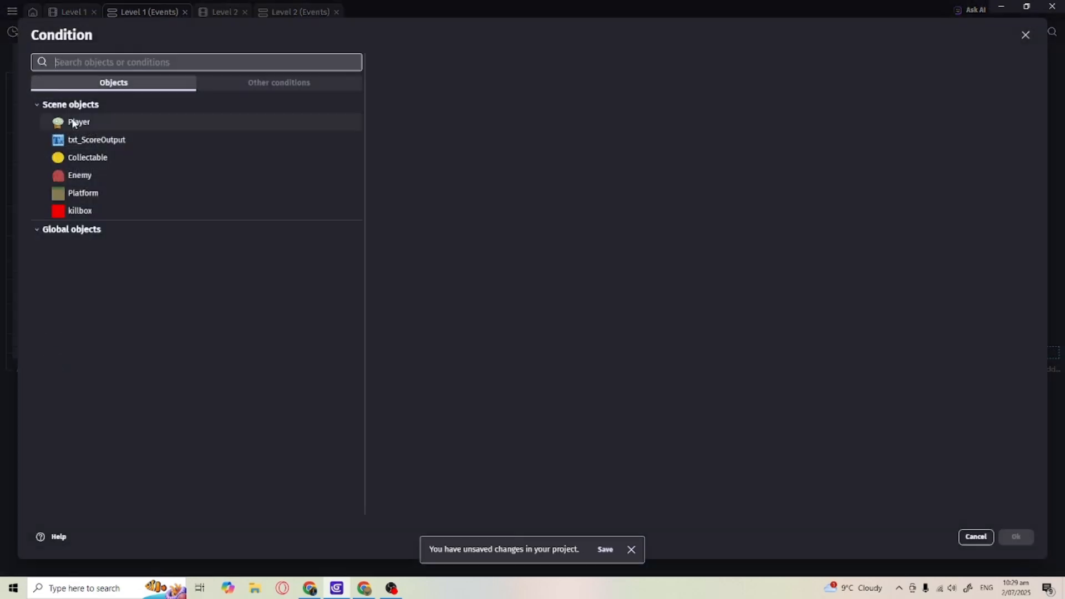
{"action": "type", "text": "var"}
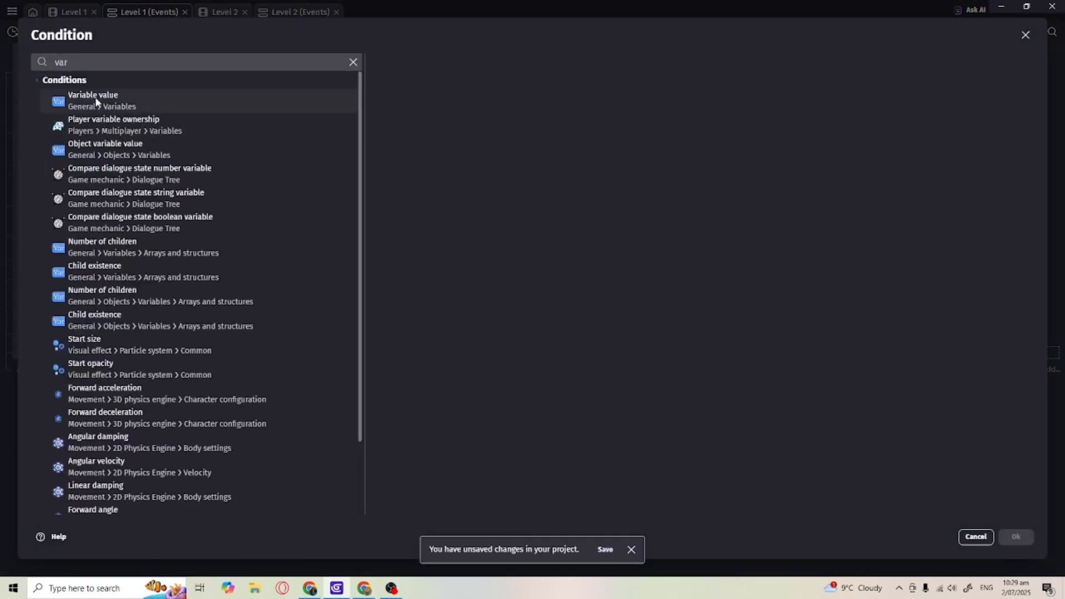
{"action": "left_click", "coordinate": [95, 96]}
{"action": "left_click", "coordinate": [425, 116]}
{"action": "left_click", "coordinate": [420, 165]}
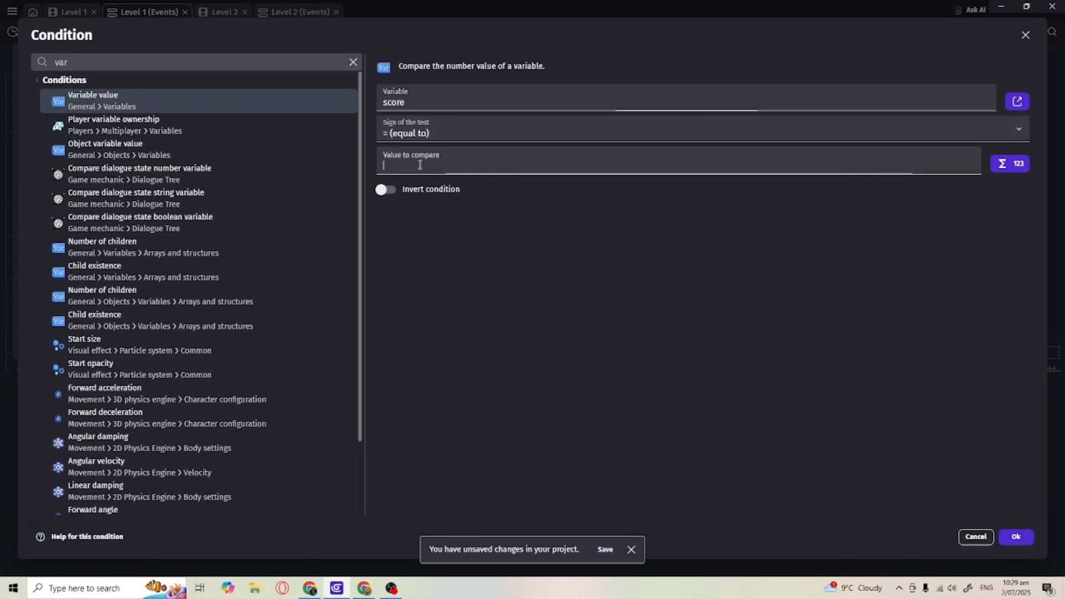
{"action": "type", "text": "3"}
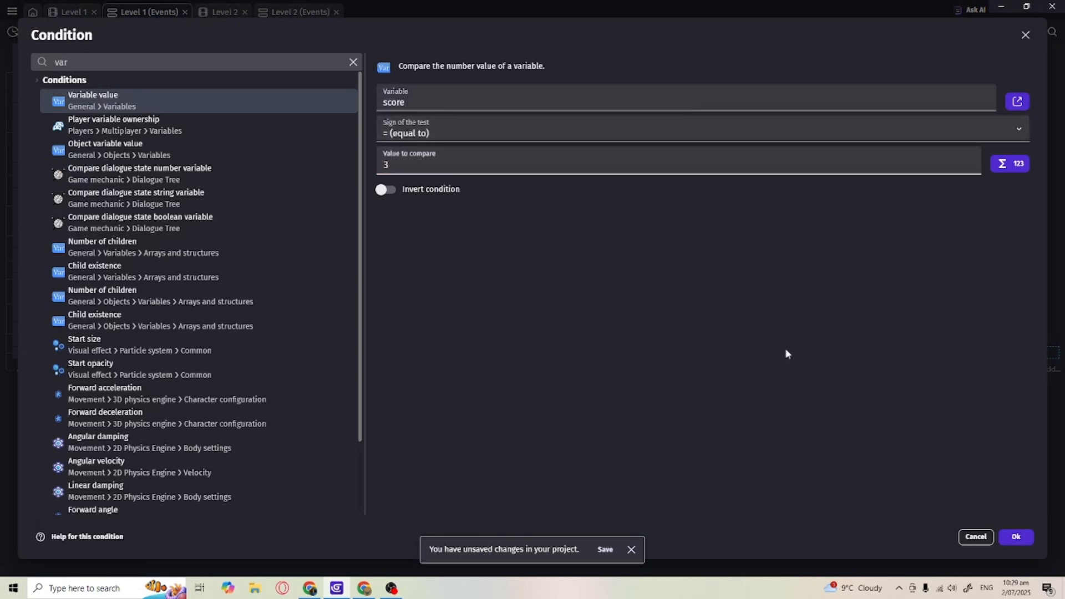
{"action": "left_click", "coordinate": [1016, 537]}
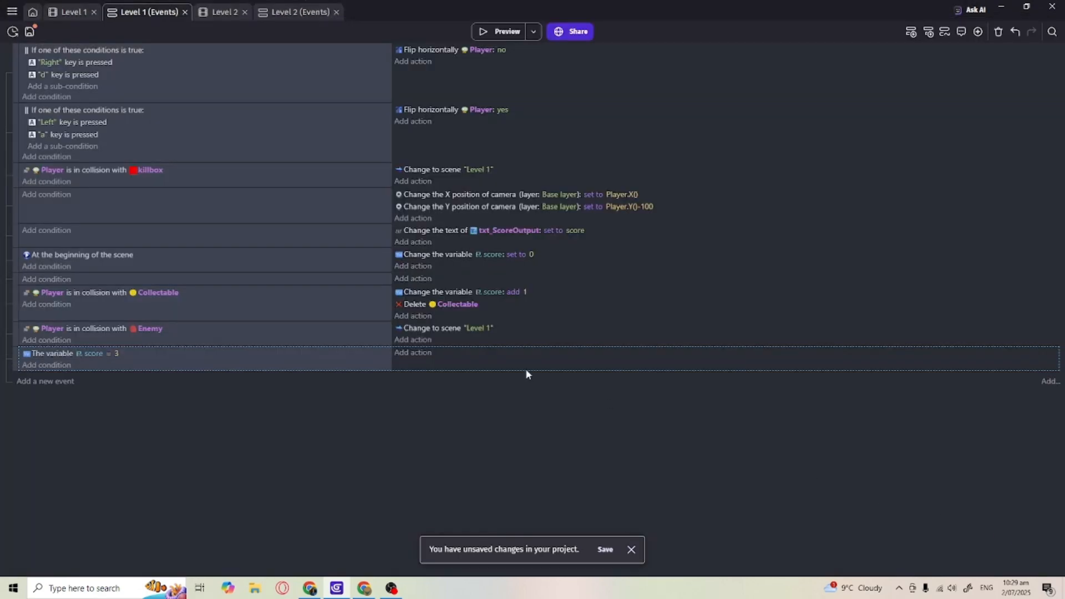
Give the score = 3 event a Change the scene action to "Level 2" and compare with Level 2's events.
{"action": "left_click", "coordinate": [412, 353]}
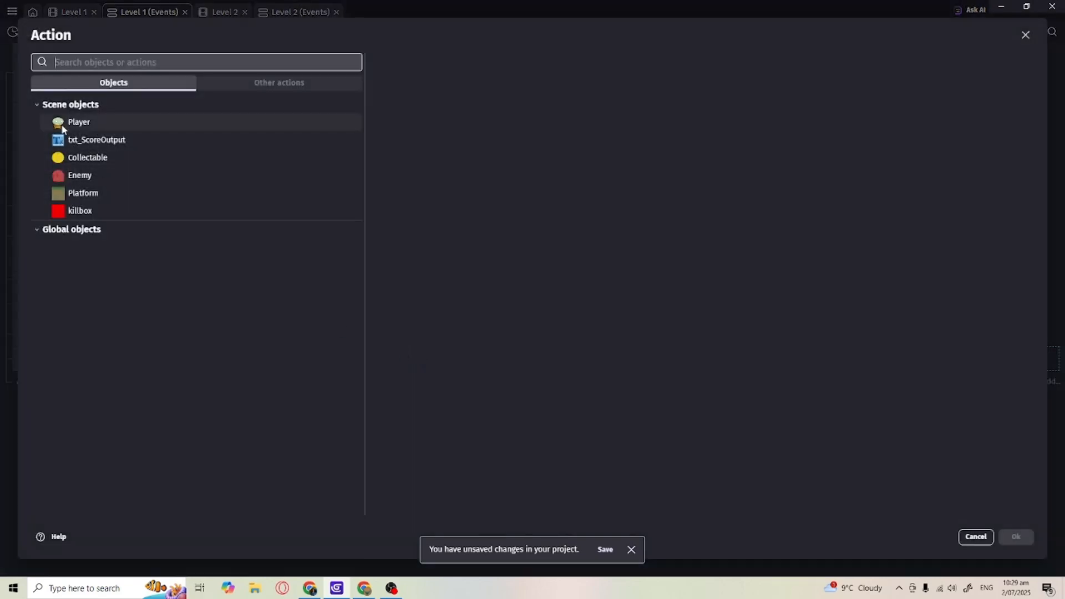
{"action": "type", "text": "chan"}
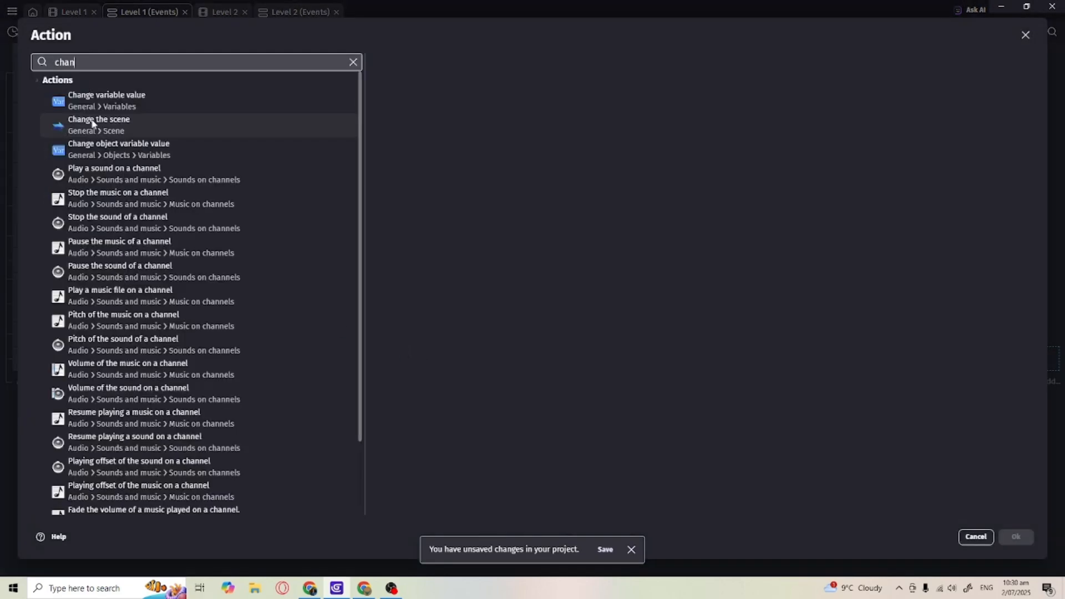
{"action": "left_click", "coordinate": [93, 123]}
{"action": "left_click", "coordinate": [477, 154]}
{"action": "left_click", "coordinate": [409, 200]}
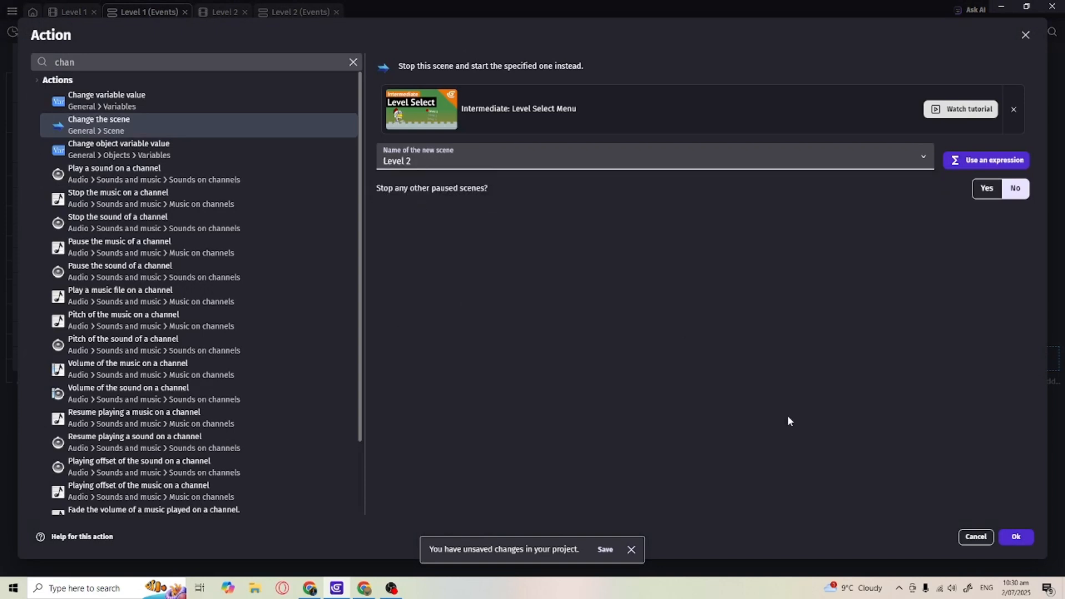
{"action": "left_click", "coordinate": [1019, 536]}
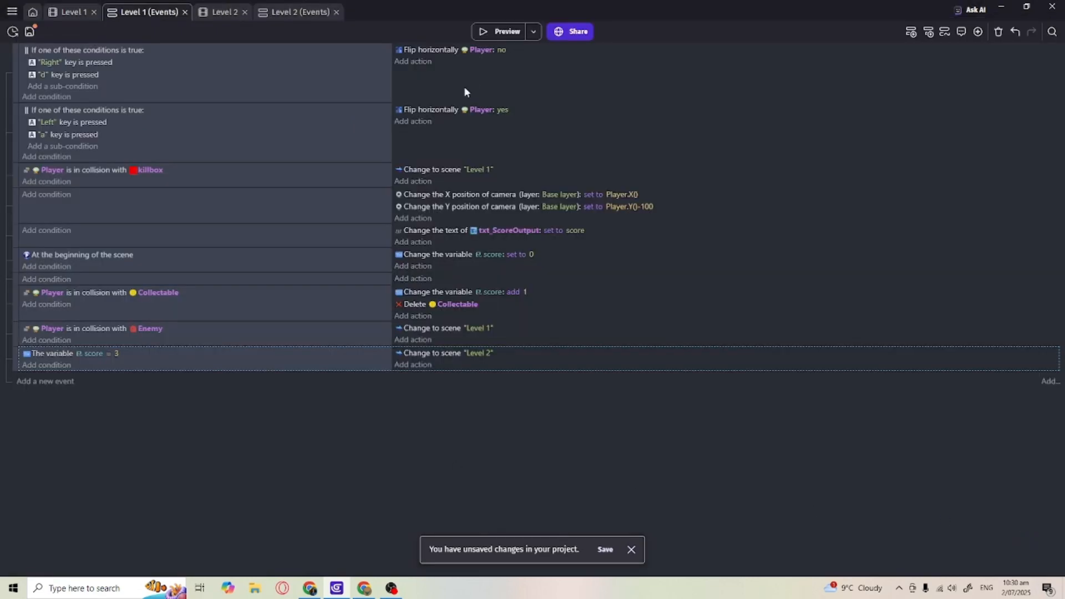
{"action": "left_click", "coordinate": [294, 16]}
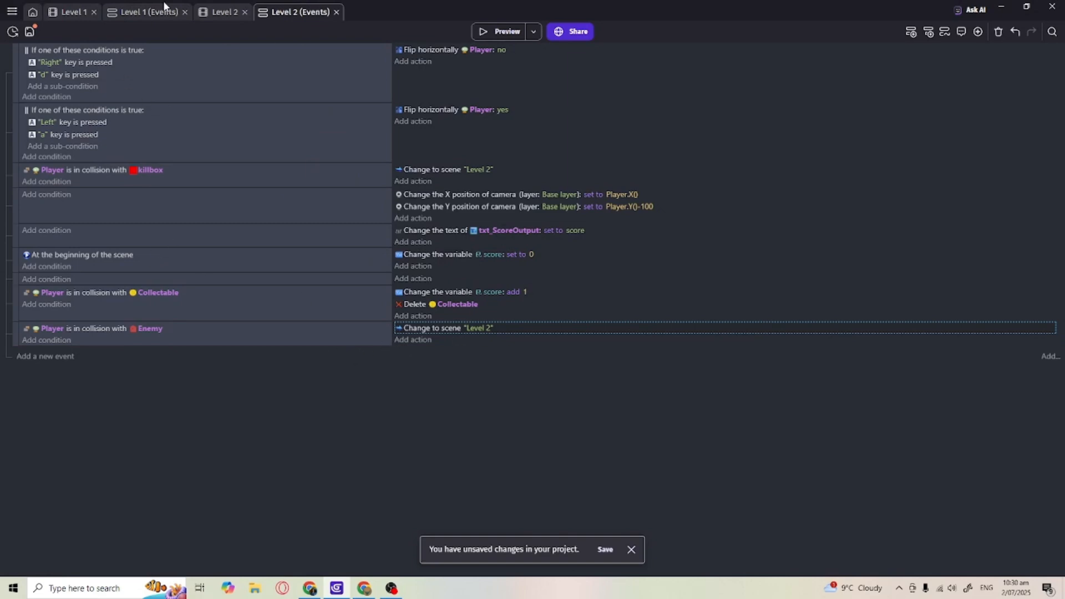
{"action": "left_click", "coordinate": [150, 13]}
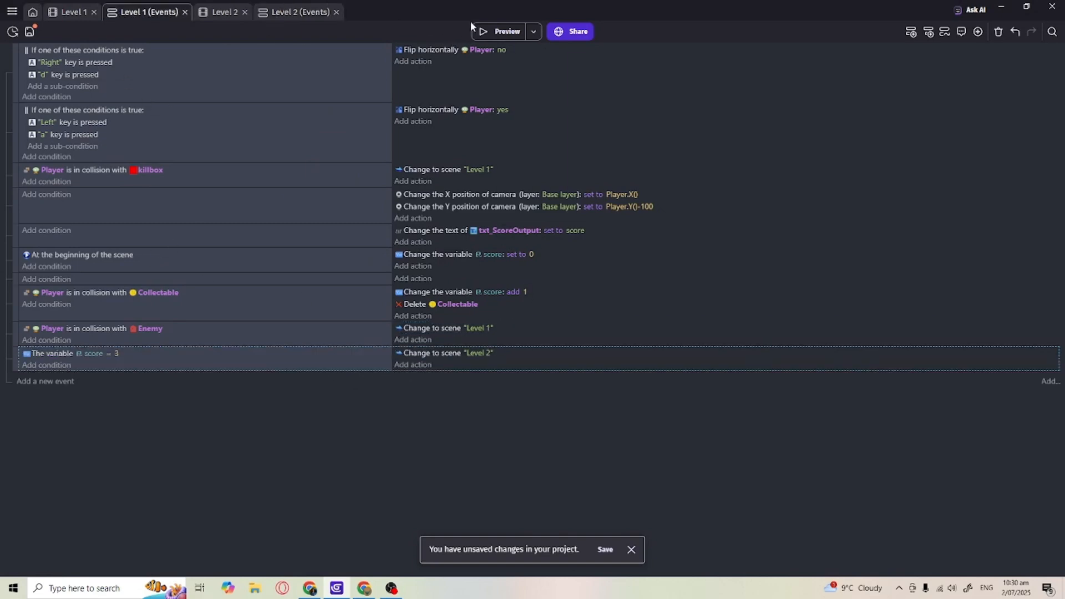
Preview Level 1 and move the Player around the platforms to test collecting coins and reaching the coin above the high platform.
{"action": "left_click", "coordinate": [499, 31]}
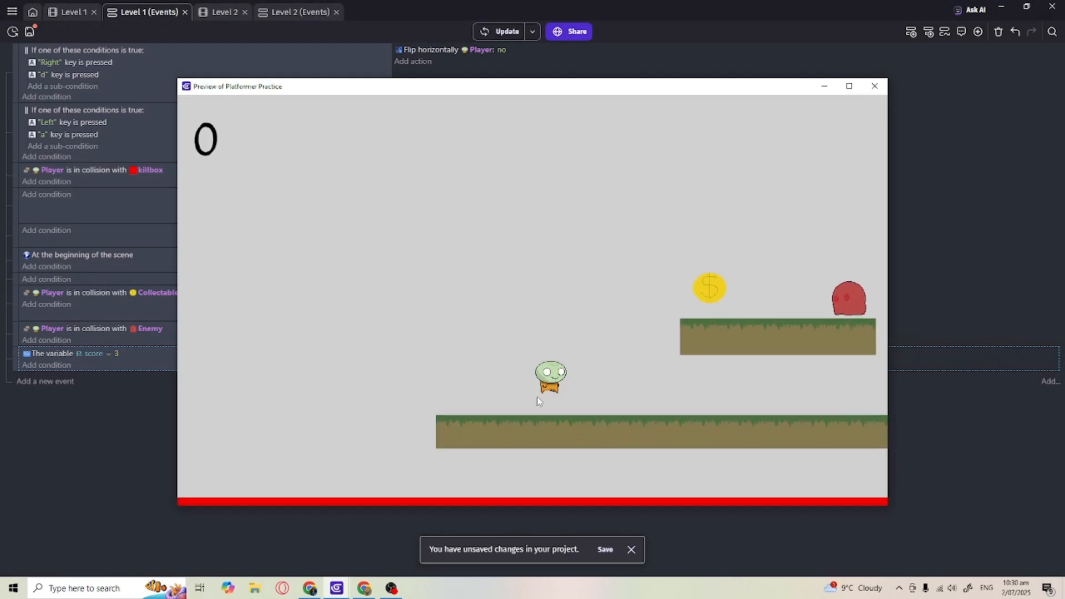
{"action": "key", "text": "Right"}
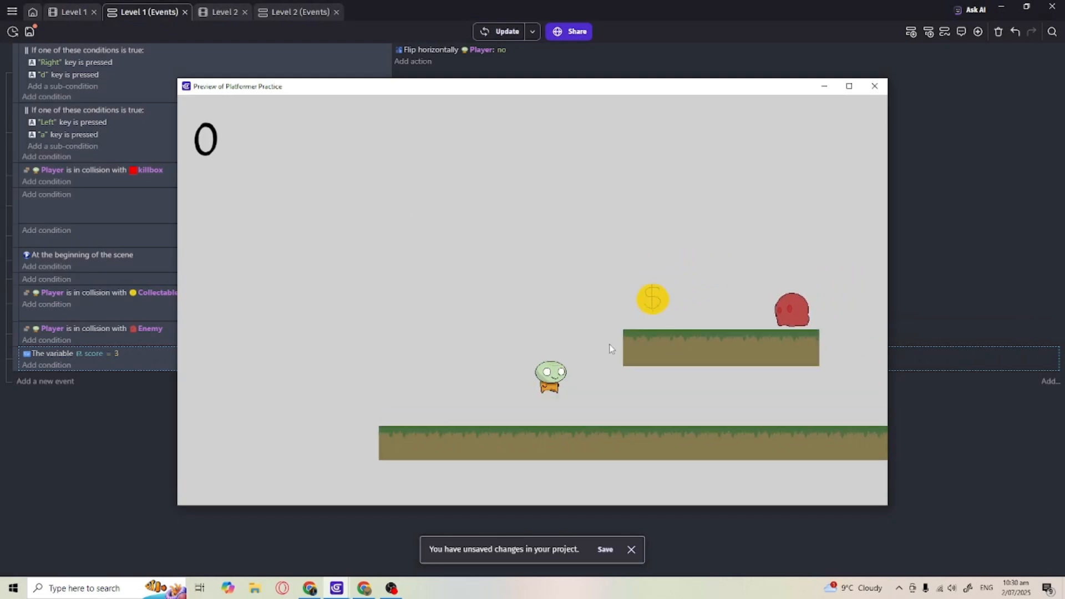
{"action": "key", "text": "Right"}
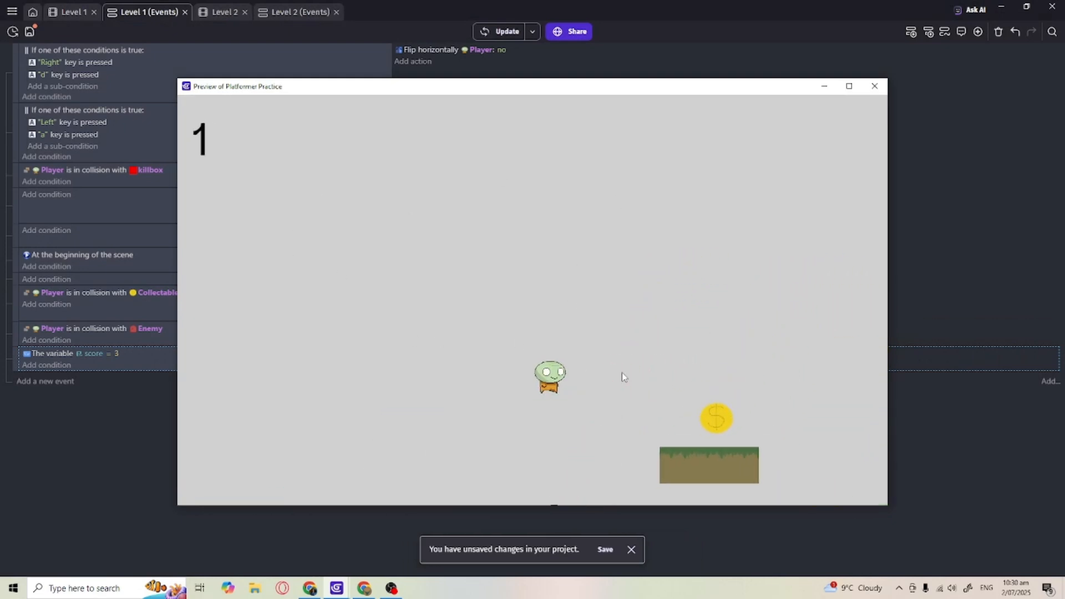
{"action": "key", "text": "Left"}
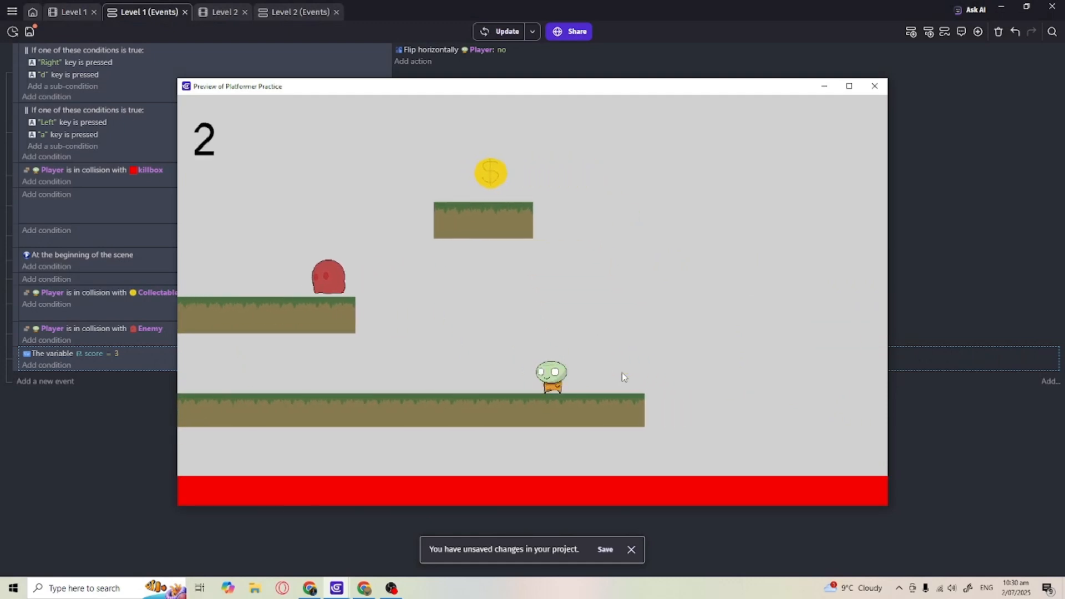
{"action": "key", "text": "Left"}
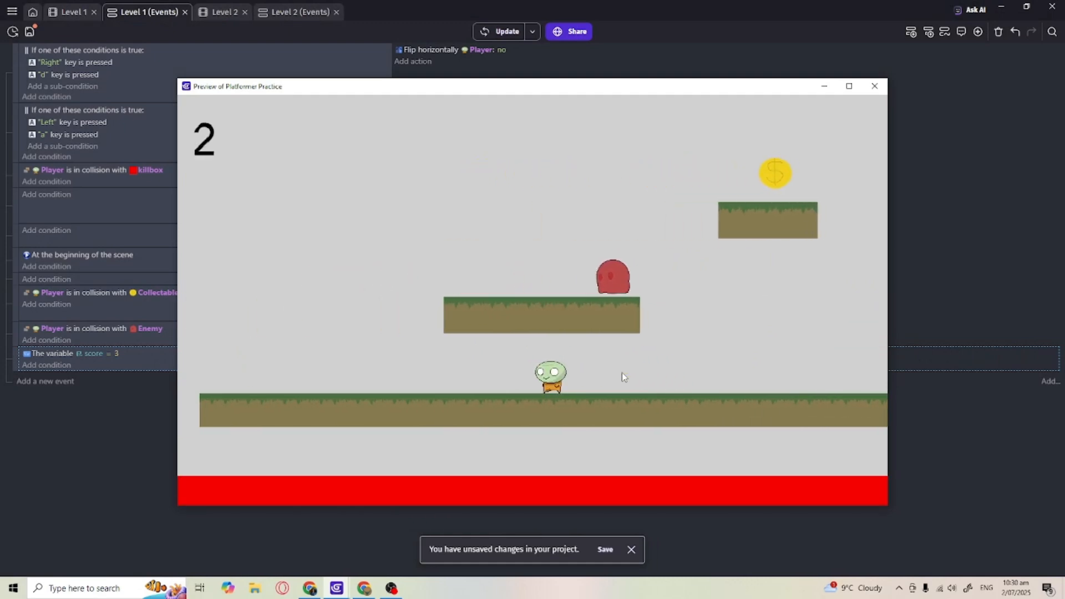
{"action": "key", "text": "space"}
{"action": "key", "text": "Right"}
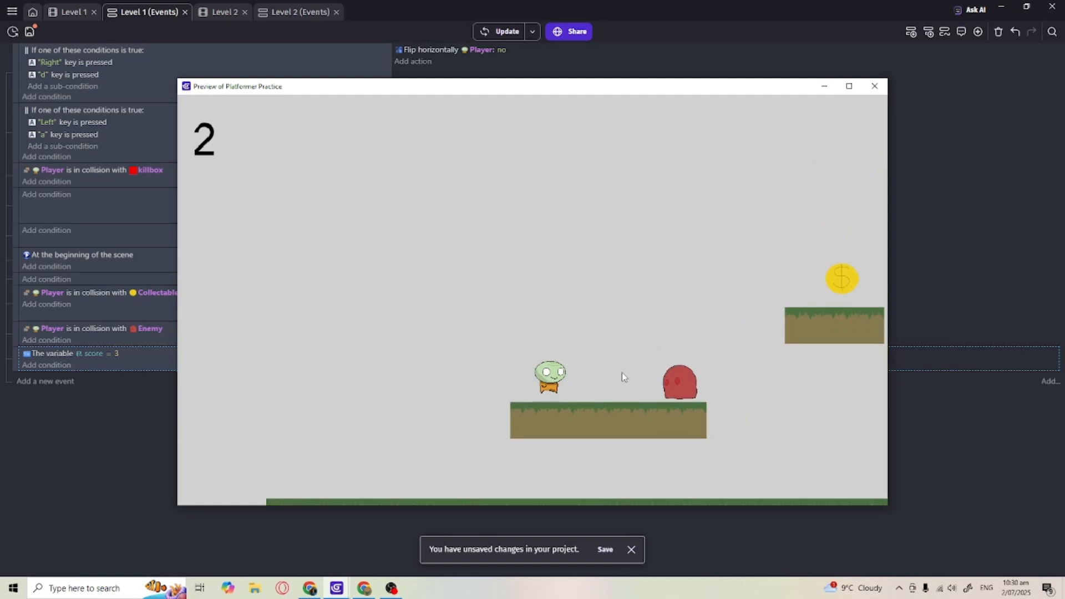
{"action": "key", "text": "Left"}
{"action": "key", "text": "Right"}
{"action": "key", "text": "space"}
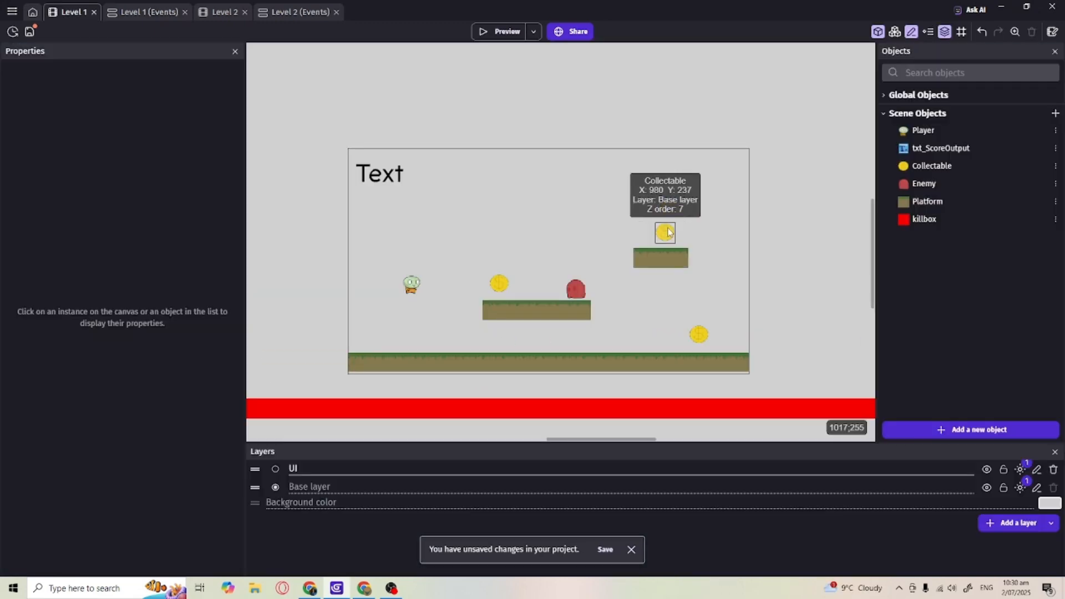
Move the high platform's coin to about X 303, Y 573, and preview Level 1 collecting three coins to test the scene change.
{"action": "left_click_drag", "start_coordinate": [668, 232], "coordinate": [456, 337]}
{"action": "left_click", "coordinate": [504, 35]}
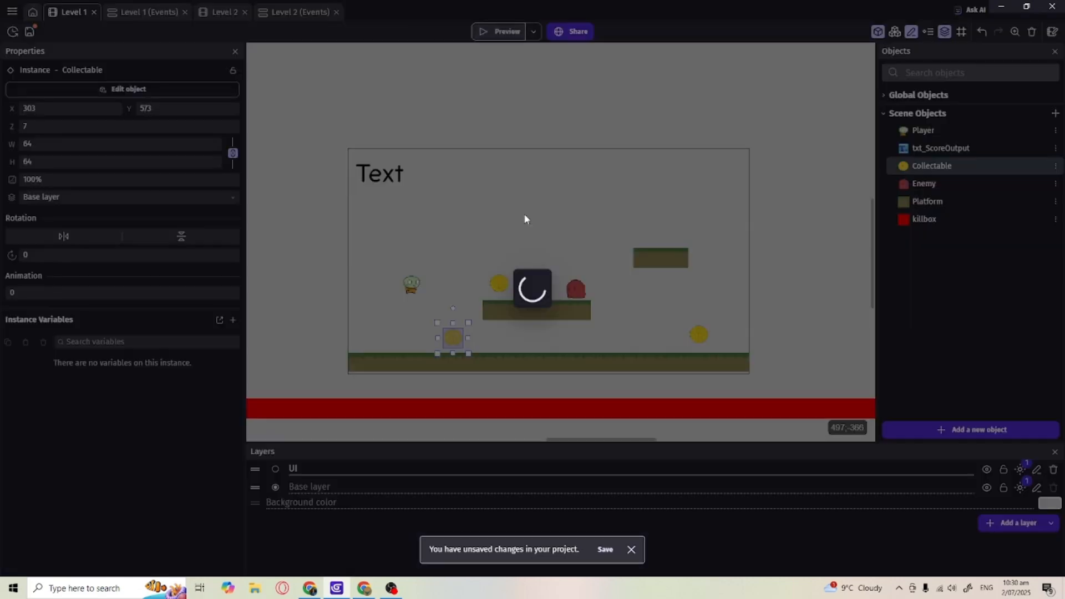
{"action": "key", "text": "Right"}
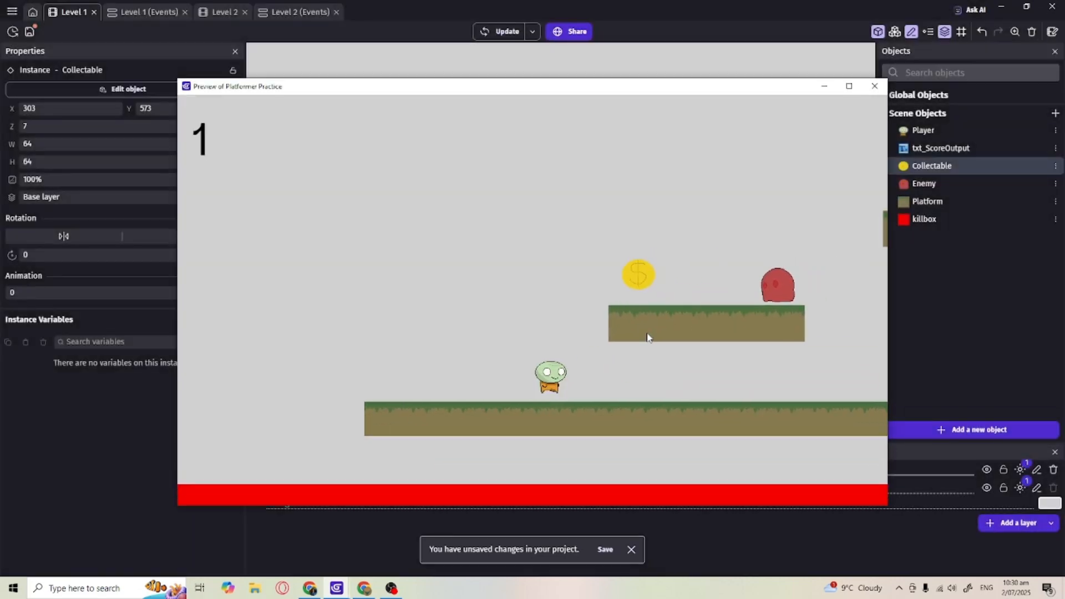
{"action": "key", "text": "space"}
{"action": "key", "text": "Right"}
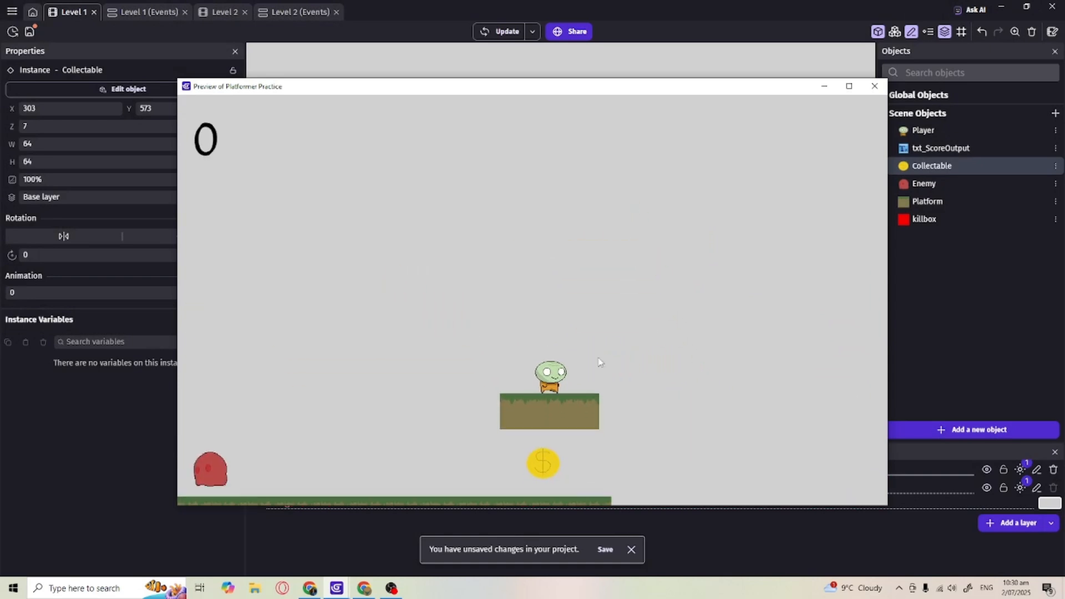
Play Level 2 in the preview, collecting its three coins while avoiding the enemy, and close the preview.
{"action": "key", "text": "Left"}
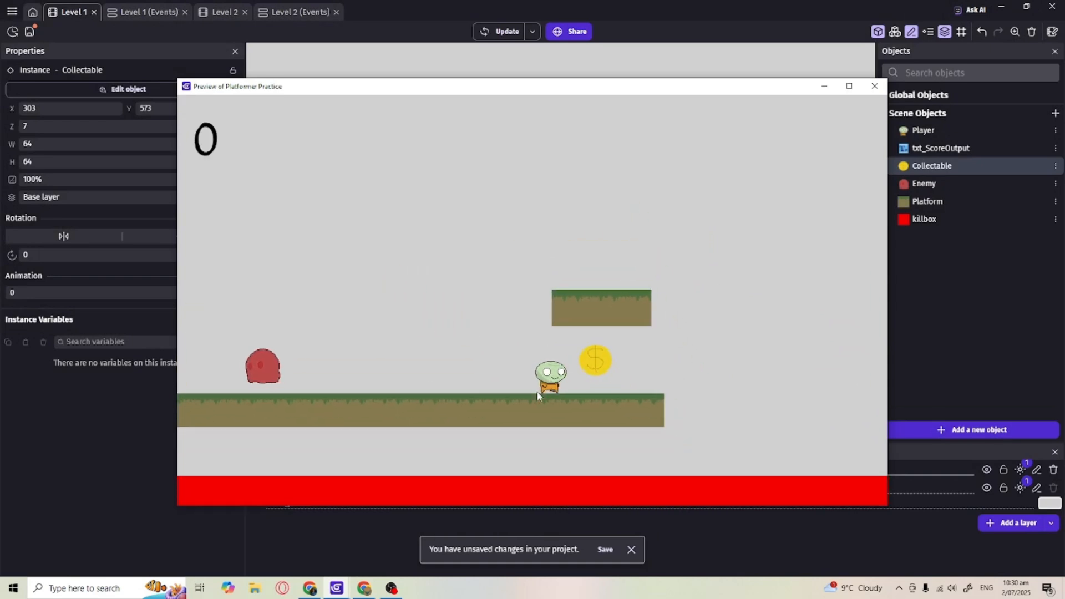
{"action": "key", "text": "Left"}
{"action": "key", "text": "space"}
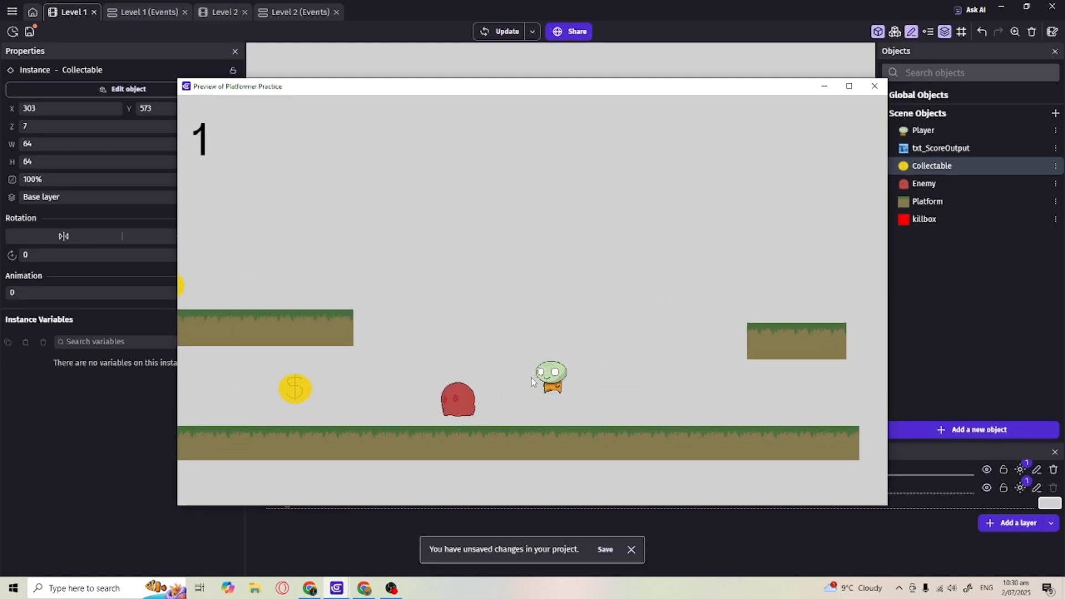
{"action": "key", "text": "Left"}
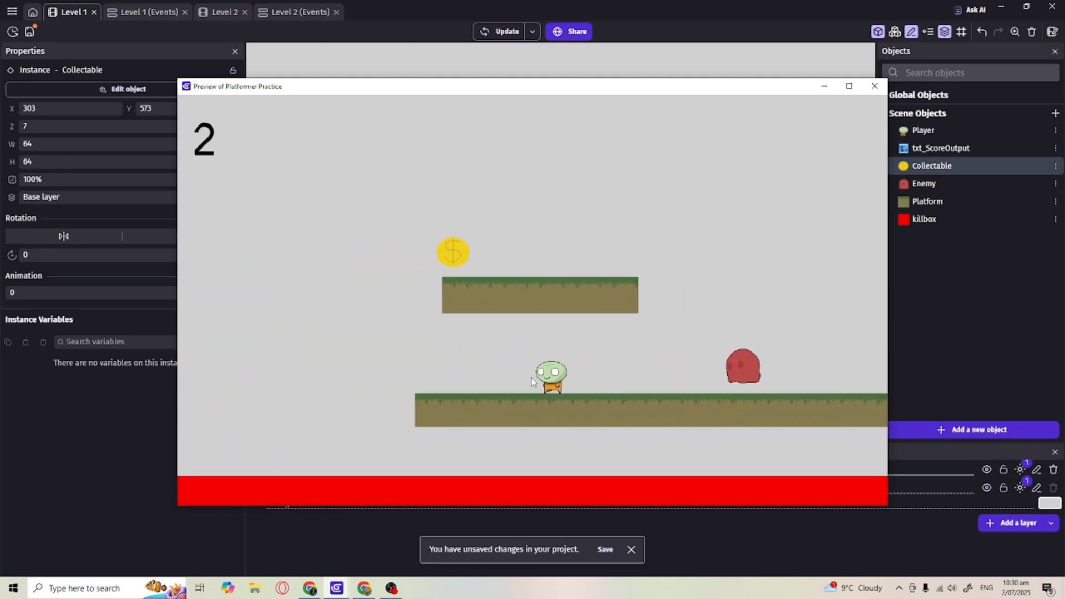
{"action": "key", "text": "Left"}
{"action": "key", "text": "space"}
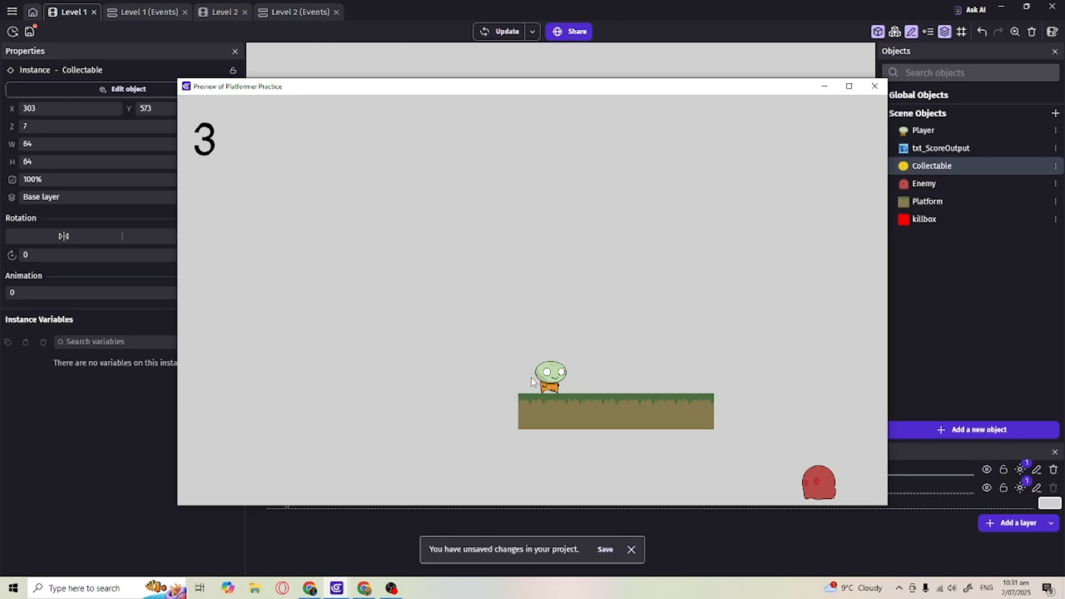
{"action": "key", "text": "Right"}
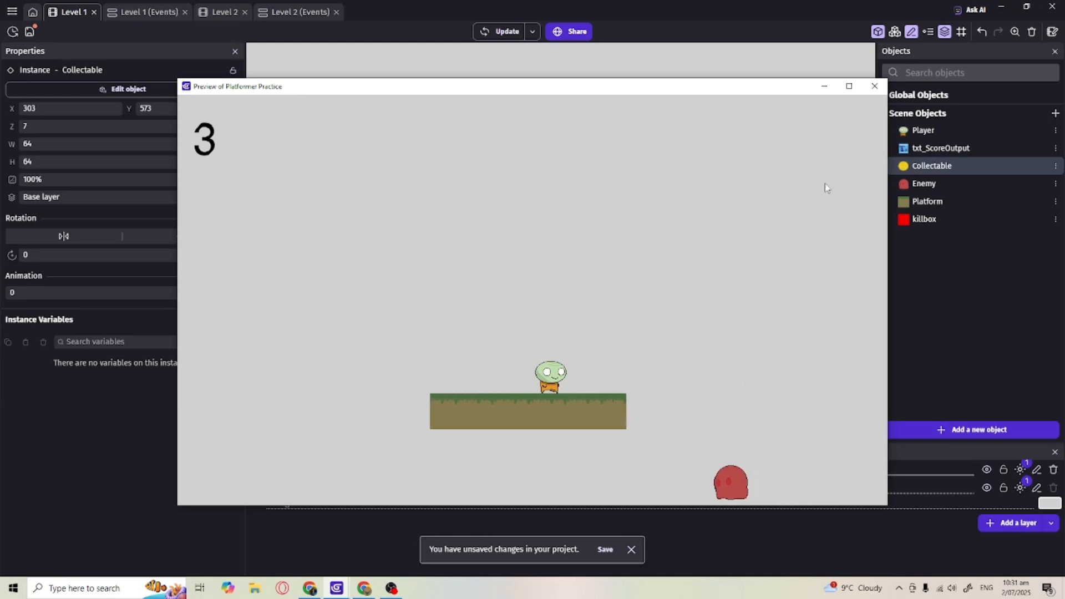
{"action": "left_click", "coordinate": [874, 86]}
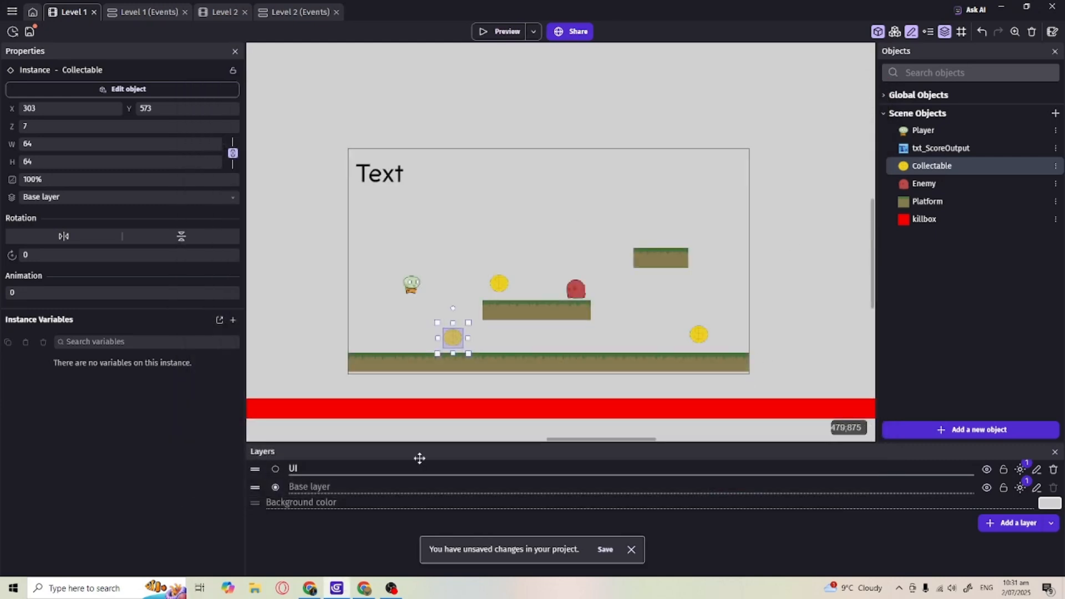
{"action": "left_click", "coordinate": [286, 364]}
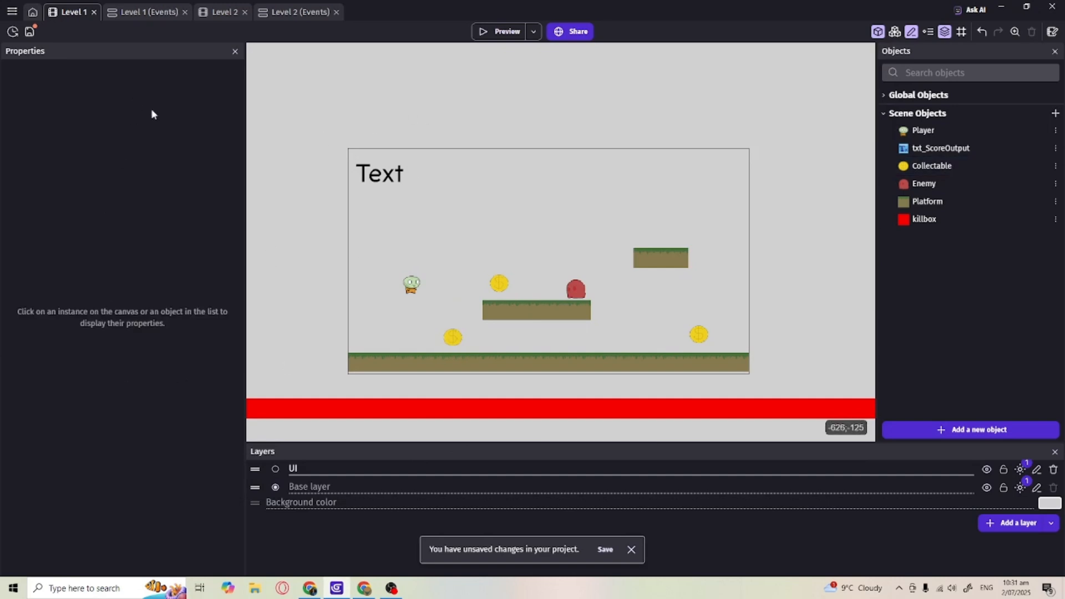
Add a new scene named "Start" to the project and move it above Level 1 in the scene order.
{"action": "left_click", "coordinate": [11, 13]}
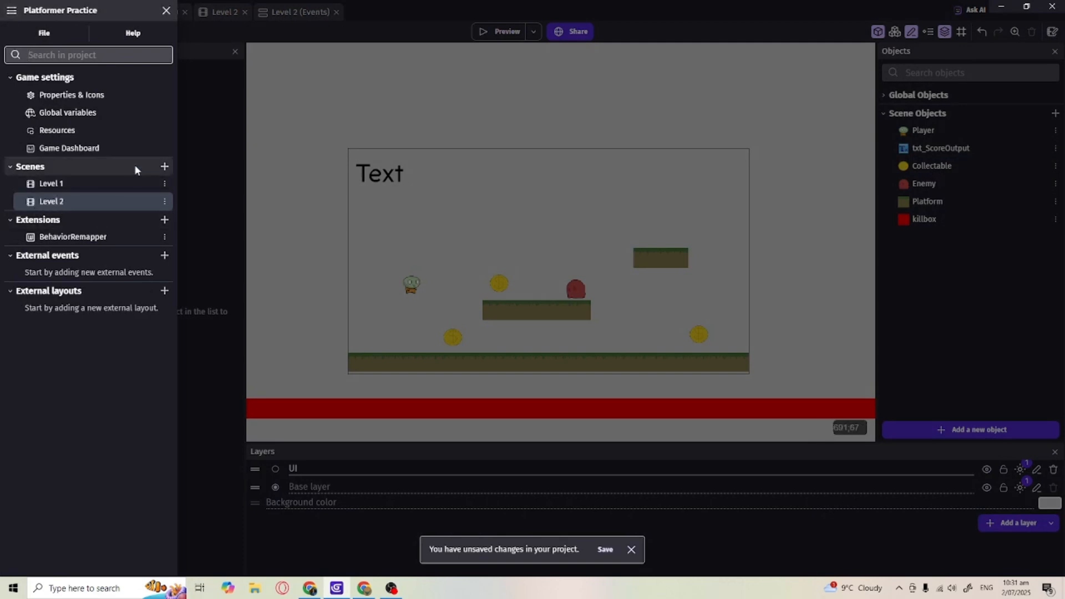
{"action": "left_click", "coordinate": [164, 166]}
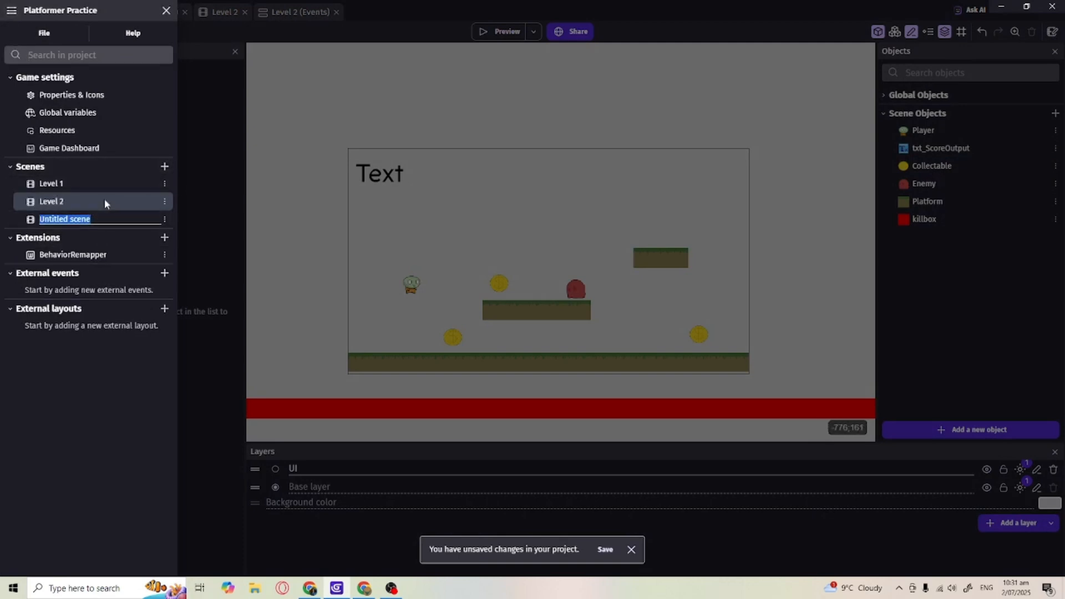
{"action": "type", "text": "Start"}
{"action": "key", "text": "Return"}
{"action": "left_click", "coordinate": [74, 221]}
{"action": "left_click_drag", "start_coordinate": [74, 221], "coordinate": [15, 191]}
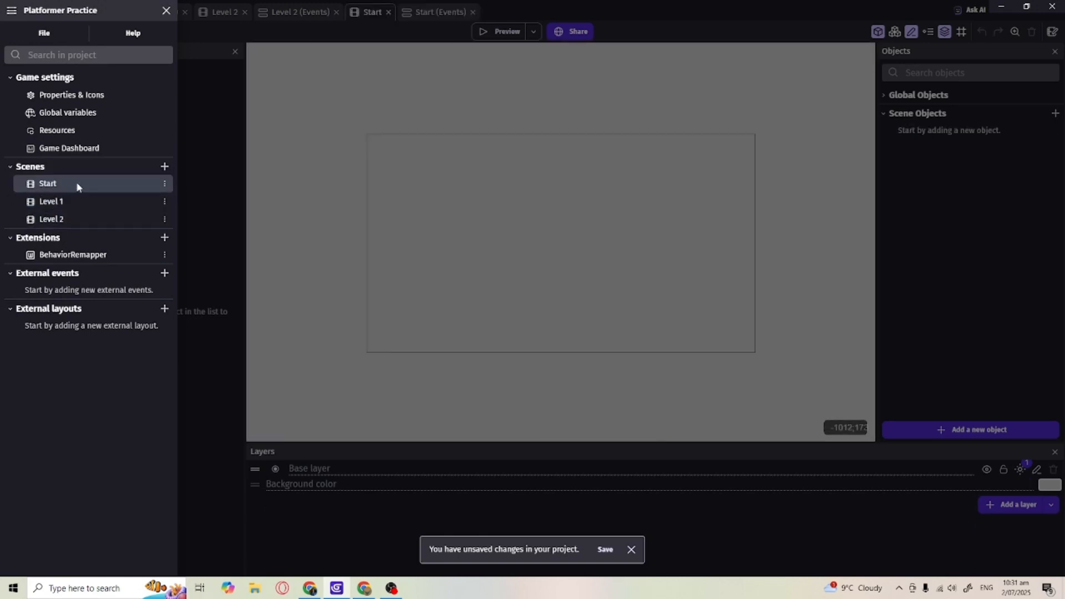
{"action": "left_click", "coordinate": [293, 246]}
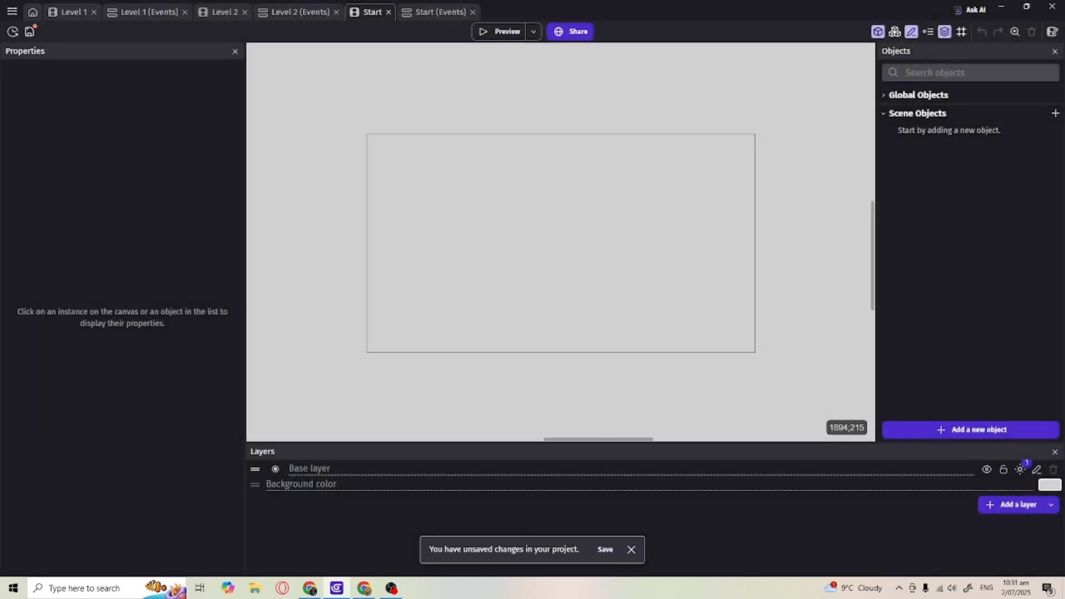
Add a Text object named "txt_Title" to the Start scene, using the project font ABCProphet-Regular (1).ttf.
{"action": "left_click", "coordinate": [956, 430]}
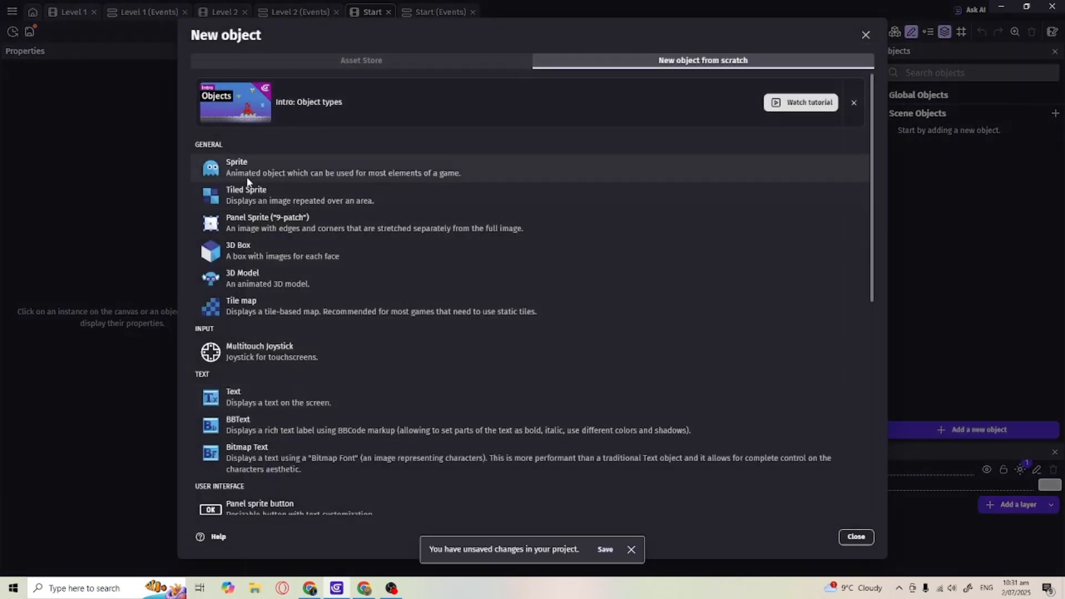
{"action": "left_click", "coordinate": [228, 394]}
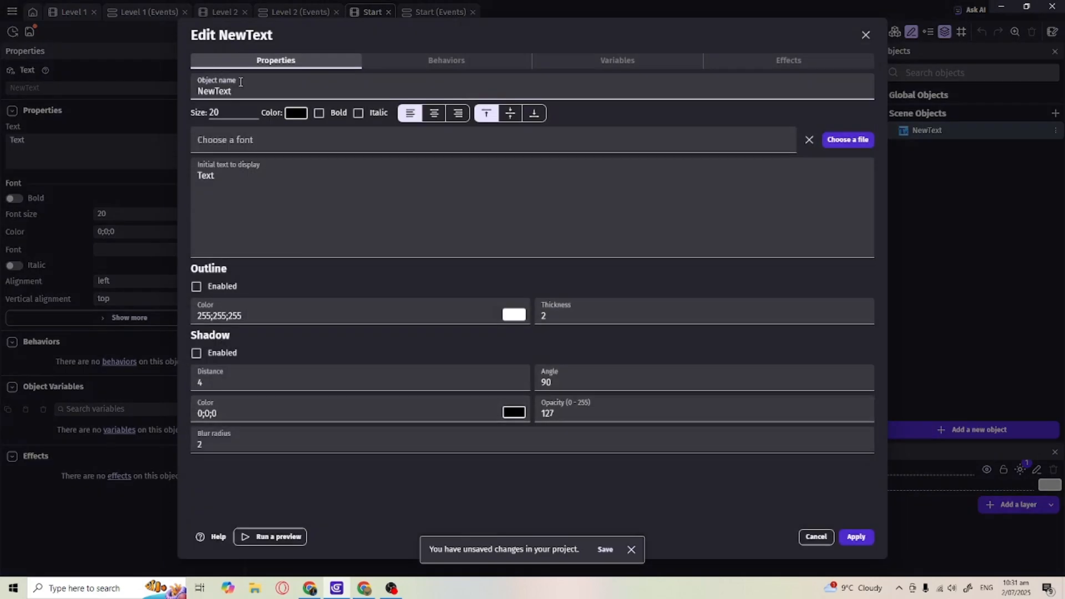
{"action": "type", "text": "txt_Title"}
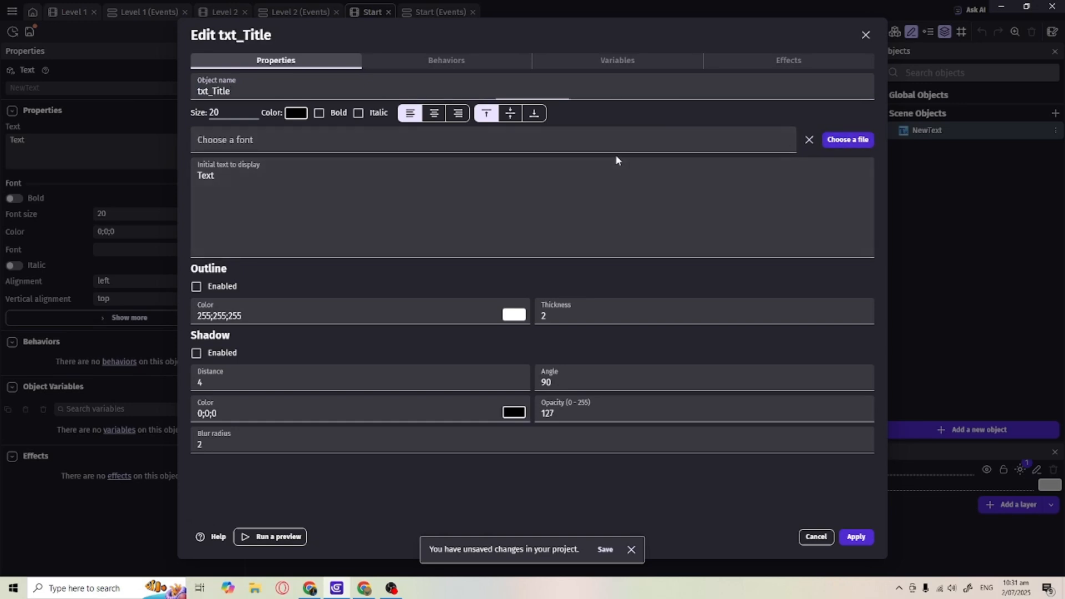
{"action": "left_click", "coordinate": [632, 141]}
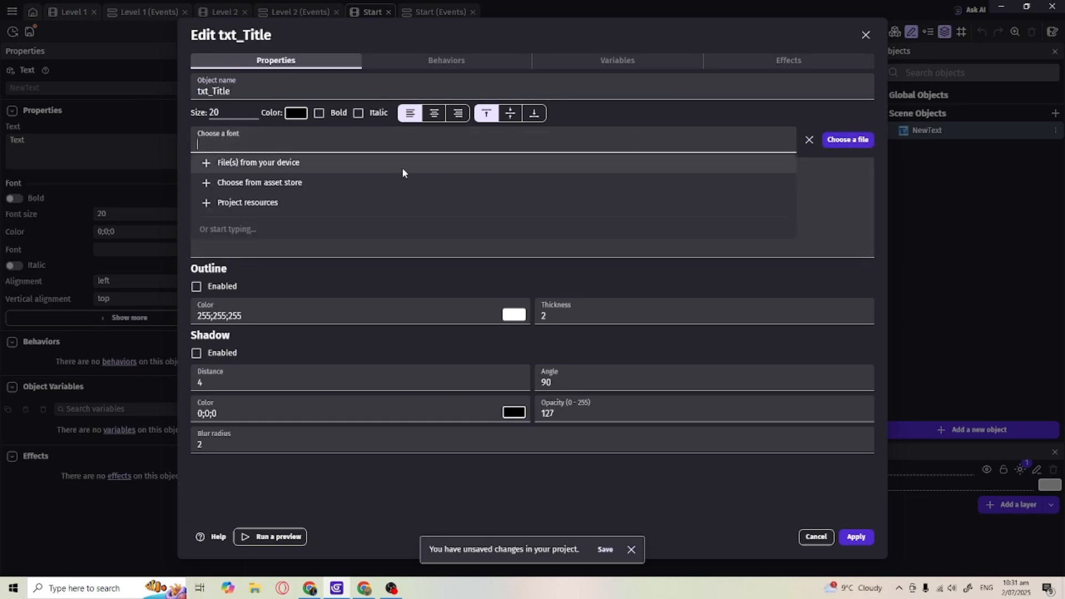
{"action": "left_click", "coordinate": [334, 203]}
{"action": "left_click", "coordinate": [230, 142]}
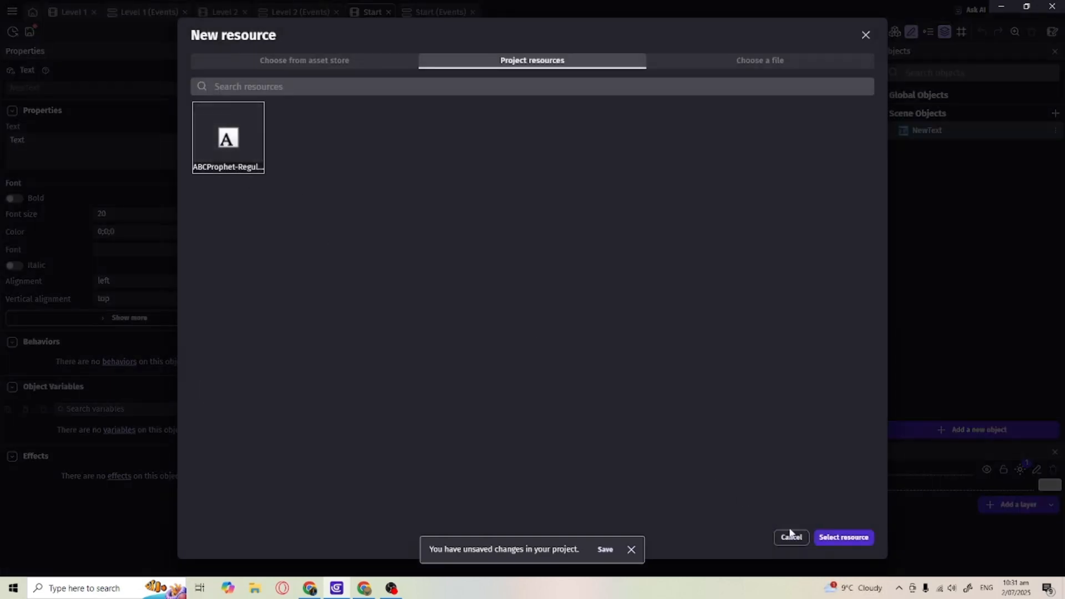
{"action": "left_click", "coordinate": [857, 540]}
Set txt_Title's initial text to "Game Title" at size 150, and place it centred near the top of the Start scene.
{"action": "left_click_drag", "start_coordinate": [246, 183], "coordinate": [27, 189]}
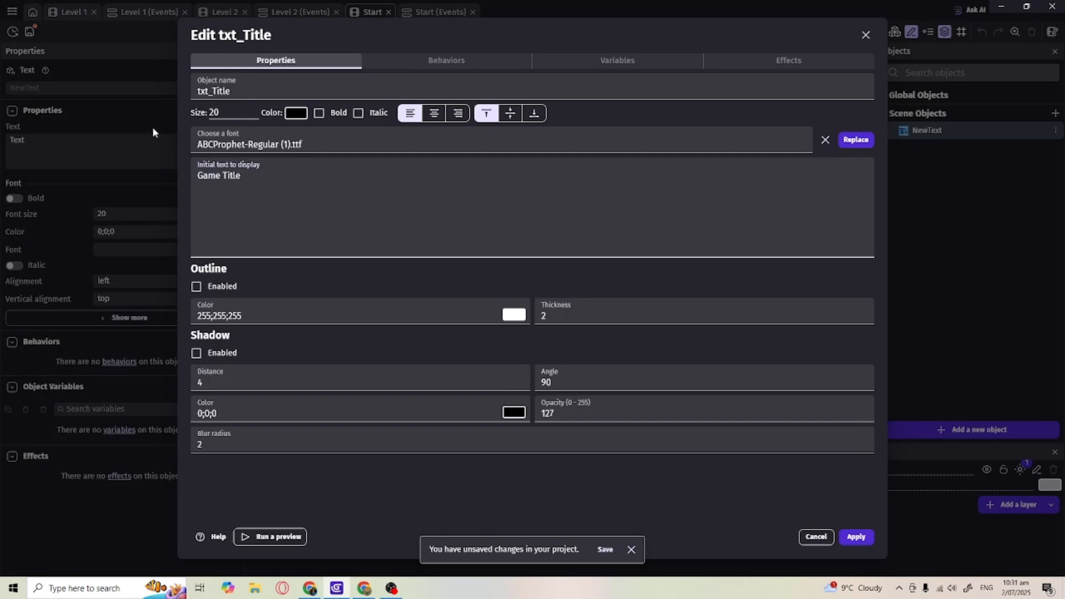
{"action": "double_click", "coordinate": [213, 113]}
{"action": "type", "text": "10"}
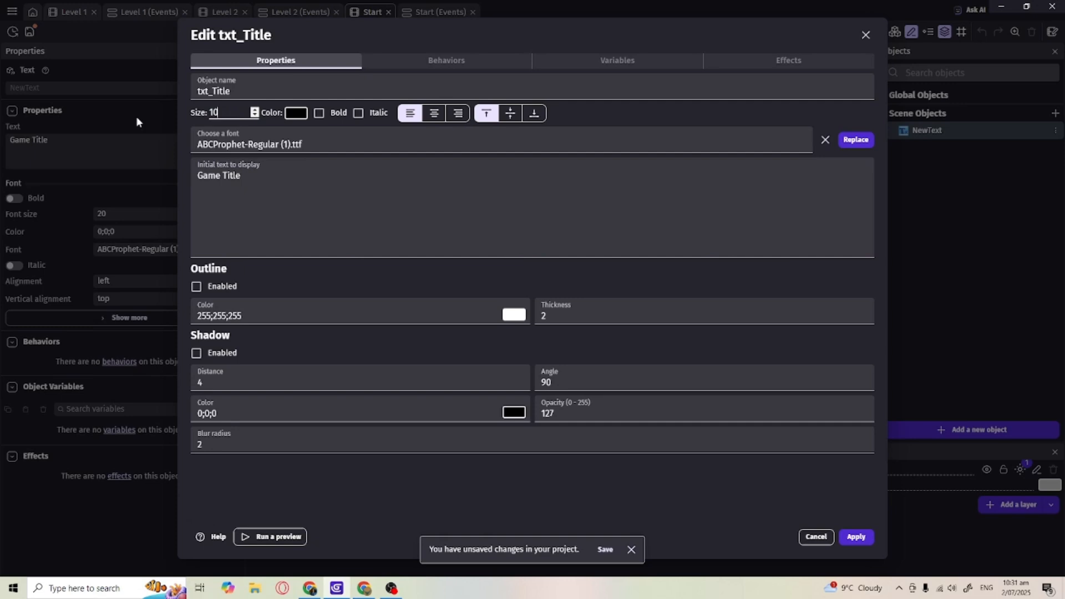
{"action": "key", "text": "BackSpace"}
{"action": "type", "text": "50"}
{"action": "left_click", "coordinate": [855, 536]}
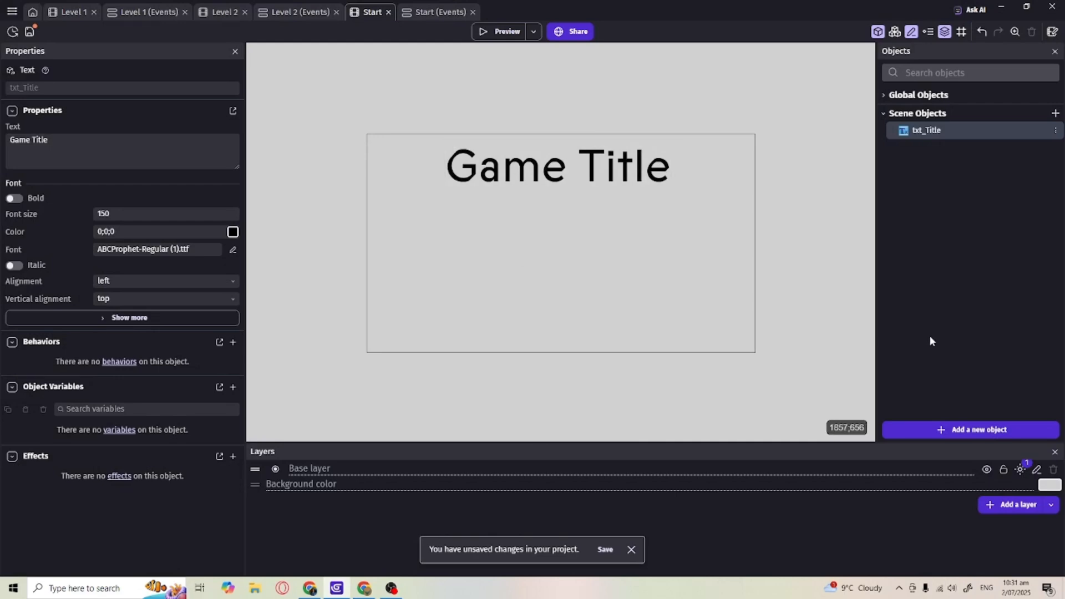
Add a Panel sprite button object to the Start scene from the transparent 9-patch button preset with the white-yellow border.
{"action": "left_click", "coordinate": [943, 430]}
{"action": "scroll", "coordinate": [292, 413], "scroll_direction": "down", "scroll_amount": 2}
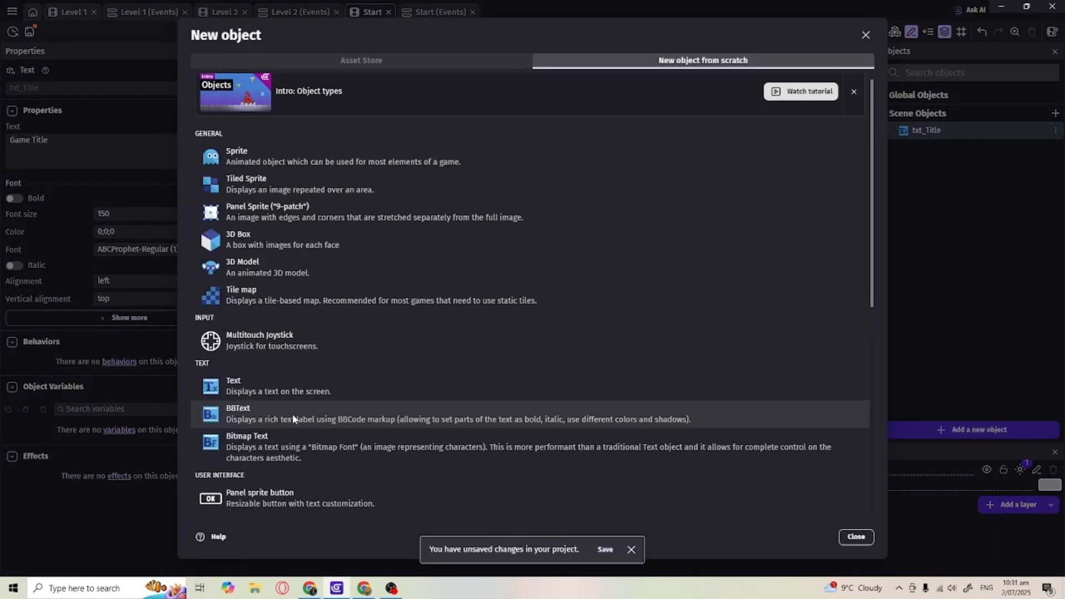
{"action": "scroll", "coordinate": [301, 457], "scroll_direction": "down", "scroll_amount": 4}
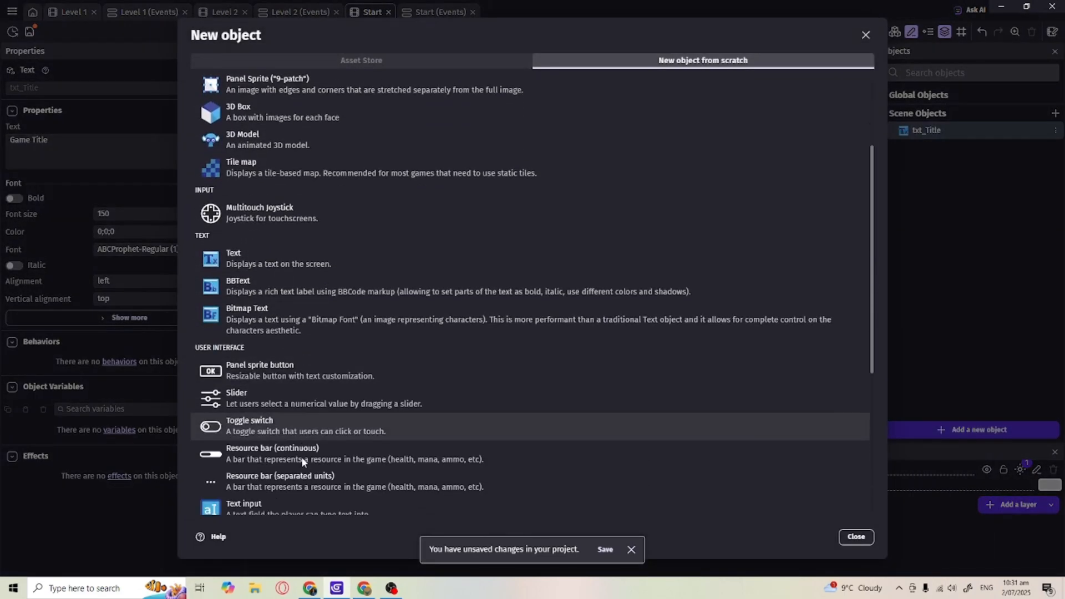
{"action": "scroll", "coordinate": [252, 467], "scroll_direction": "down", "scroll_amount": 4}
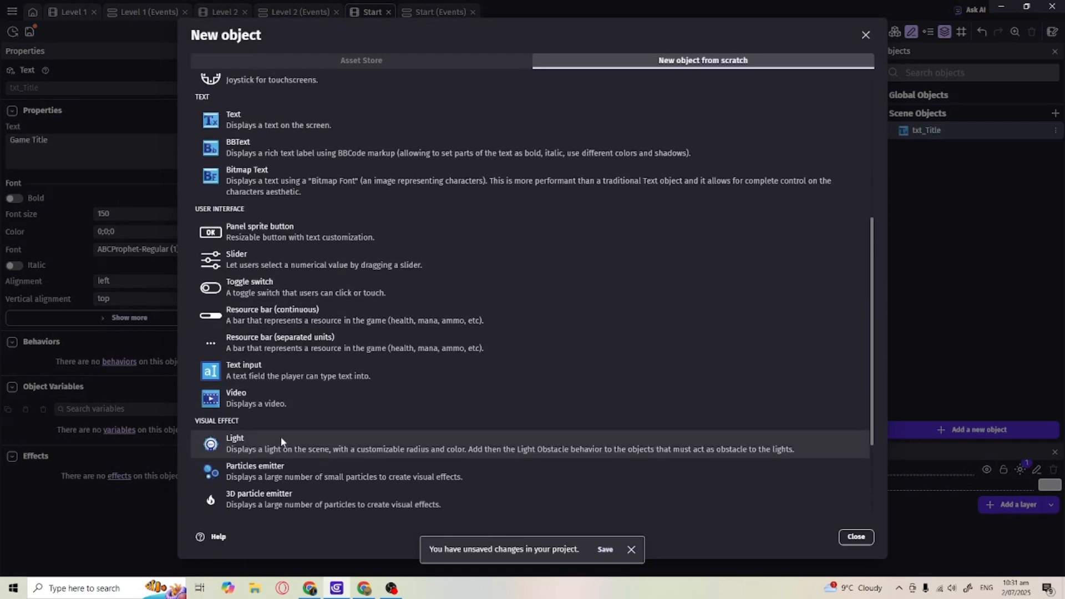
{"action": "scroll", "coordinate": [280, 437], "scroll_direction": "up", "scroll_amount": 2}
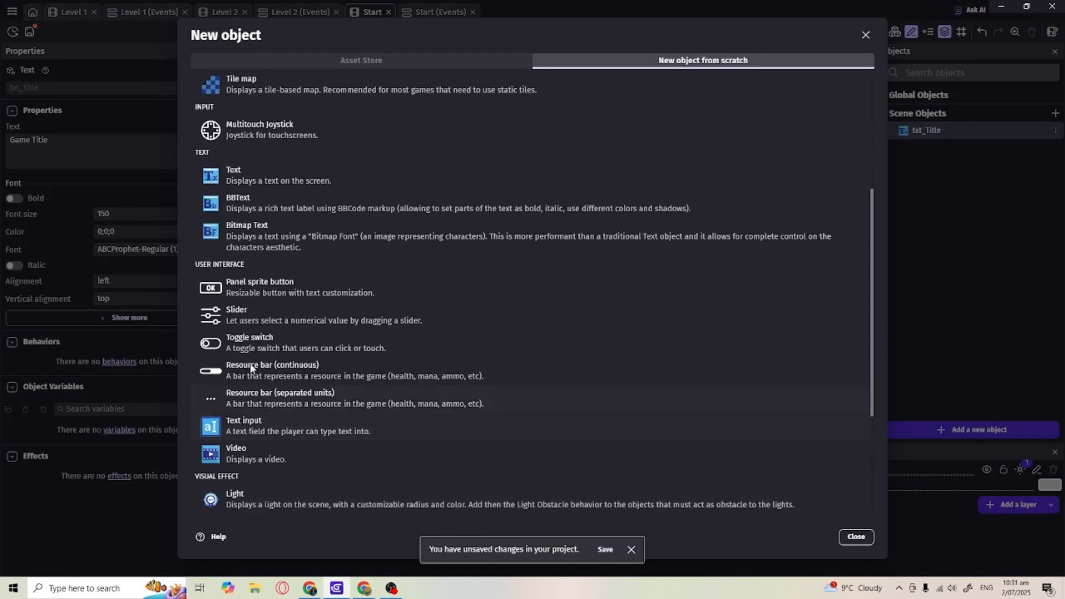
{"action": "left_click", "coordinate": [253, 287]}
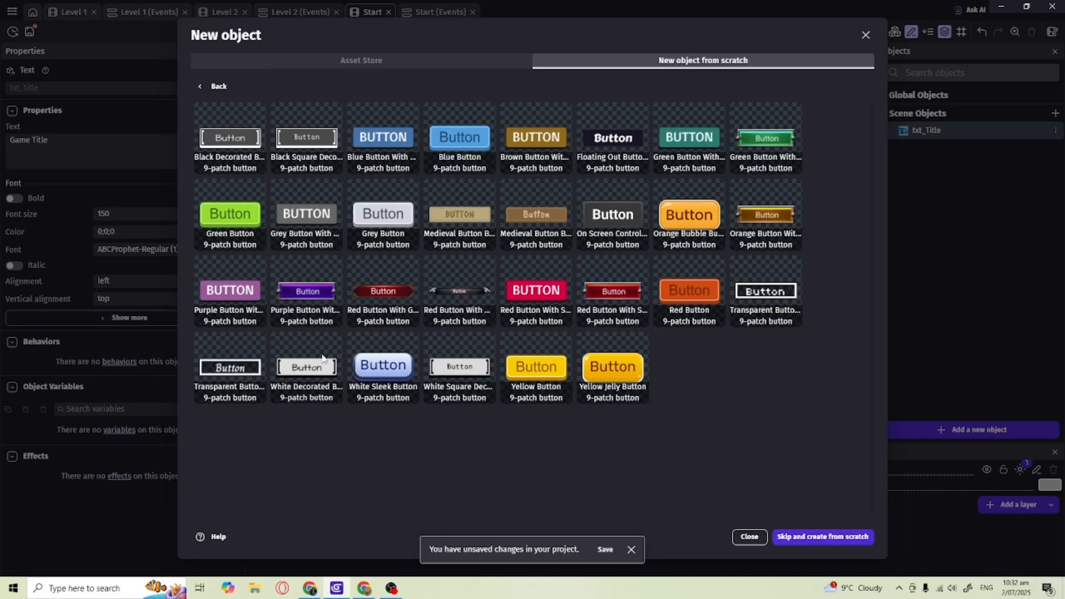
{"action": "left_click", "coordinate": [229, 364]}
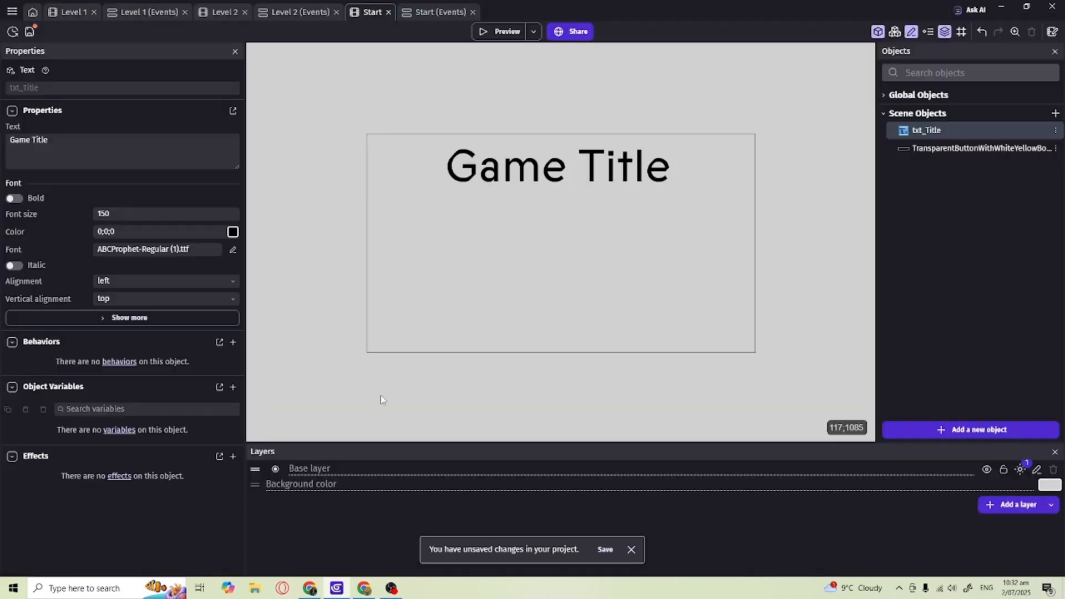
Rename the transparent white-yellow border button object as btn_StartGame.
{"action": "left_click", "coordinate": [934, 151]}
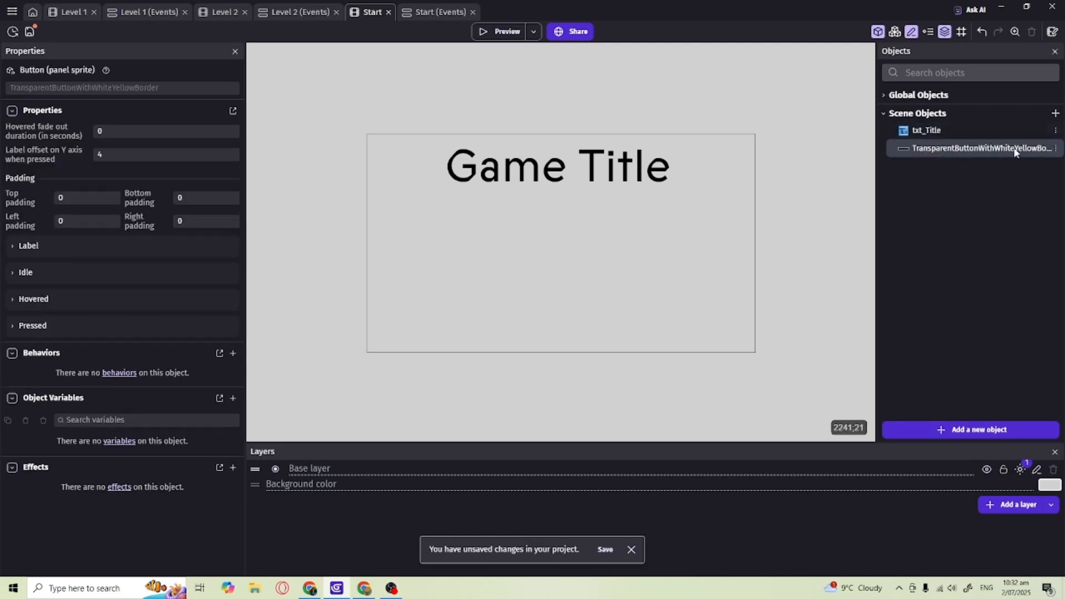
{"action": "double_click", "coordinate": [950, 150]}
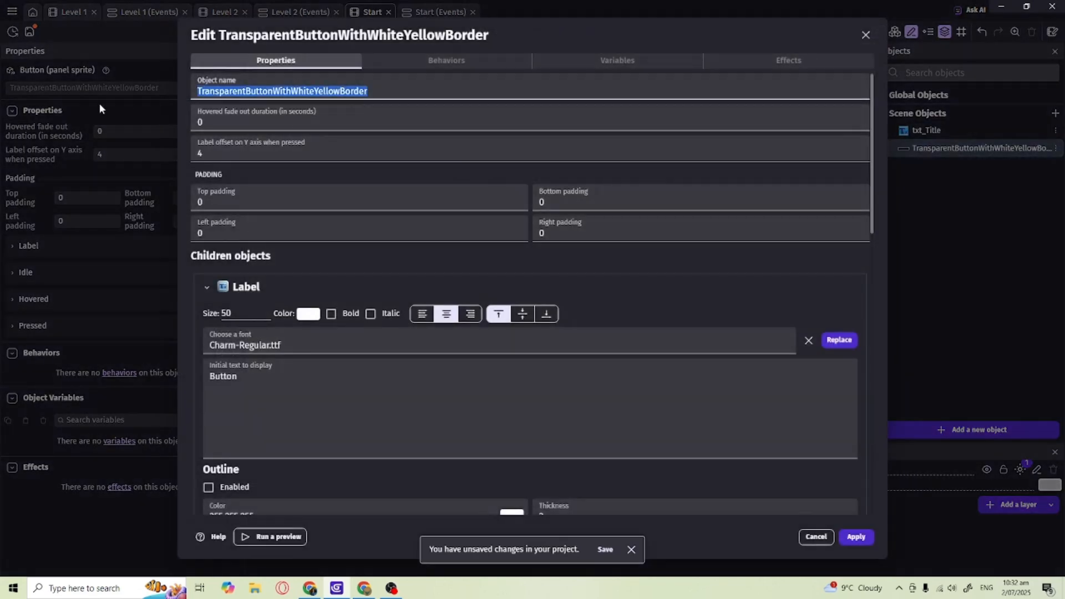
{"action": "type", "text": "btn_"}
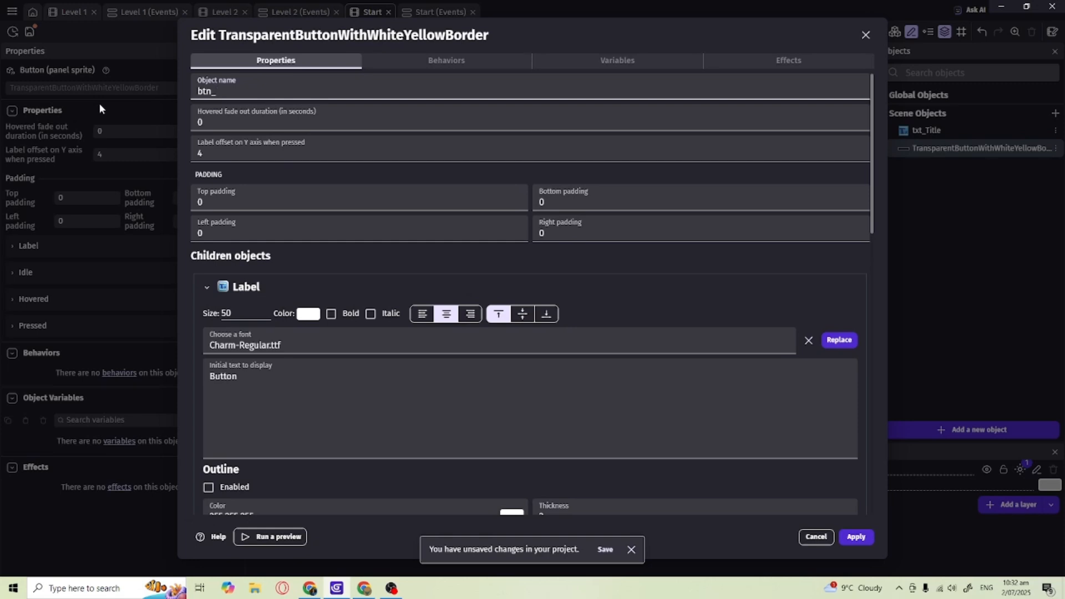
{"action": "type", "text": "StartGame"}
{"action": "left_click", "coordinate": [580, 24]}
{"action": "left_click", "coordinate": [462, 60]}
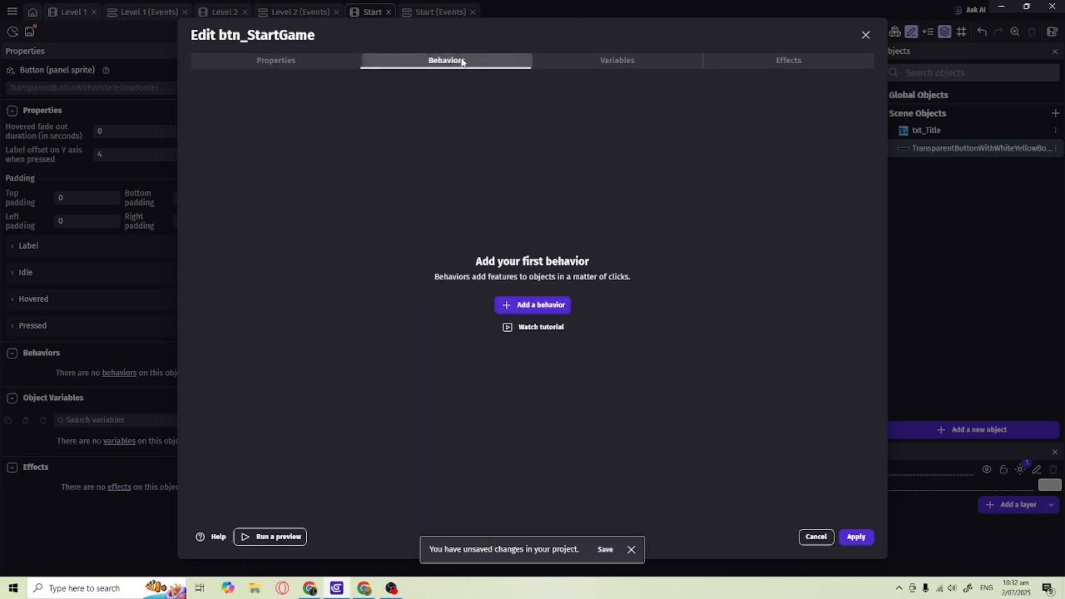
Change the btn_StartGame label font to the project font ABCProphet-Regular (1).ttf and apply the object changes.
{"action": "left_click", "coordinate": [218, 65]}
{"action": "scroll", "coordinate": [249, 218], "scroll_direction": "down", "scroll_amount": 2}
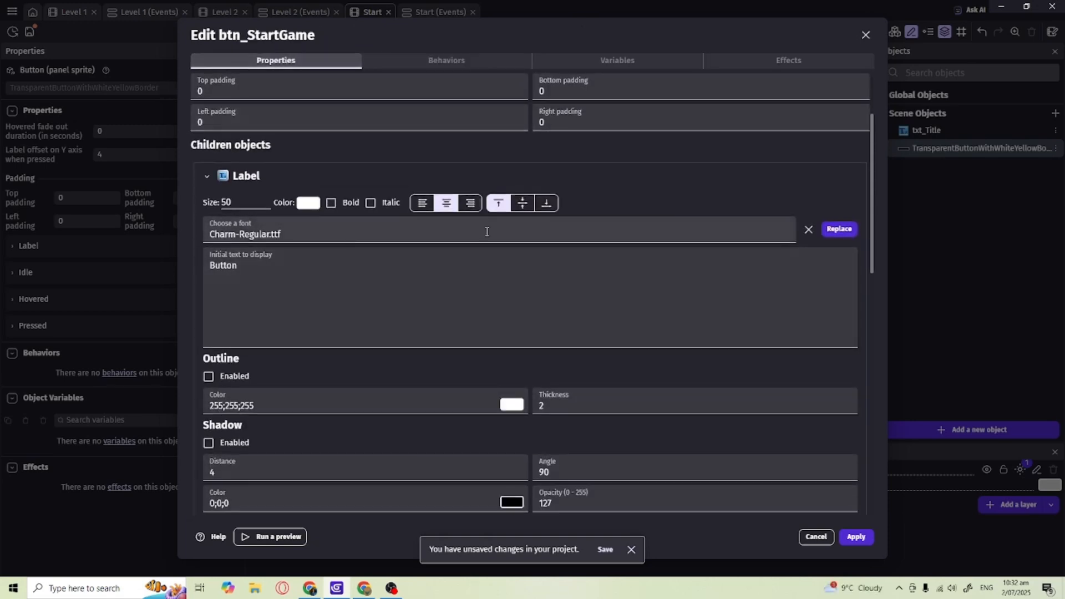
{"action": "left_click", "coordinate": [750, 229]}
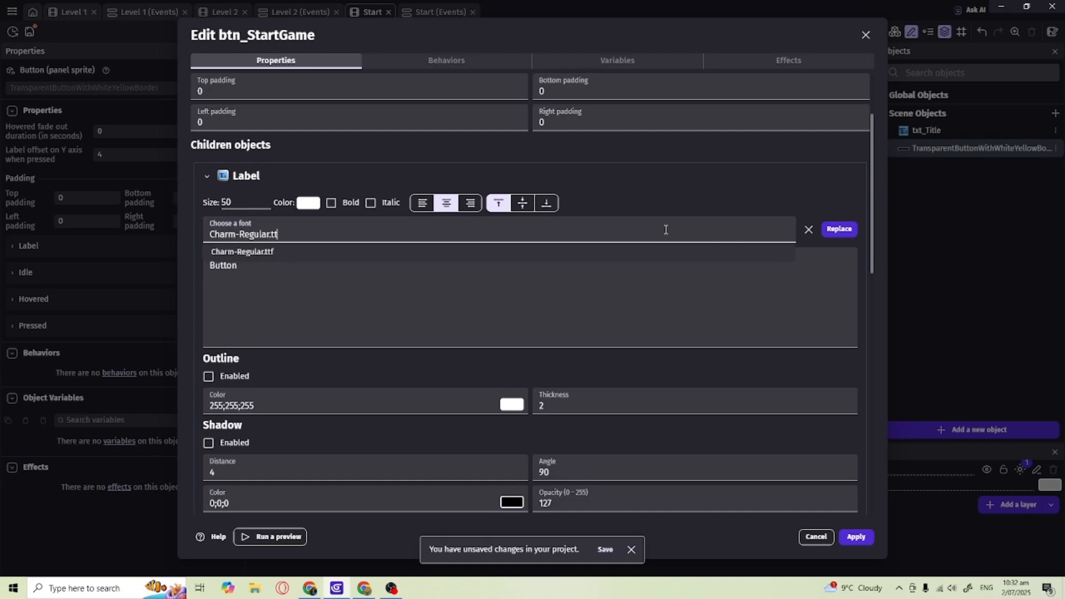
{"action": "key", "text": "BackSpace"}
{"action": "key", "text": "BackSpace"}
{"action": "key", "text": "BackSpace"}
{"action": "key", "text": "BackSpace"}
{"action": "key", "text": "BackSpace"}
{"action": "key", "text": "BackSpace"}
{"action": "key", "text": "BackSpace"}
{"action": "key", "text": "BackSpace"}
{"action": "key", "text": "BackSpace"}
{"action": "key", "text": "BackSpace"}
{"action": "key", "text": "BackSpace"}
{"action": "key", "text": "BackSpace"}
{"action": "key", "text": "BackSpace"}
{"action": "key", "text": "BackSpace"}
{"action": "key", "text": "BackSpace"}
{"action": "key", "text": "BackSpace"}
{"action": "left_click", "coordinate": [282, 290]}
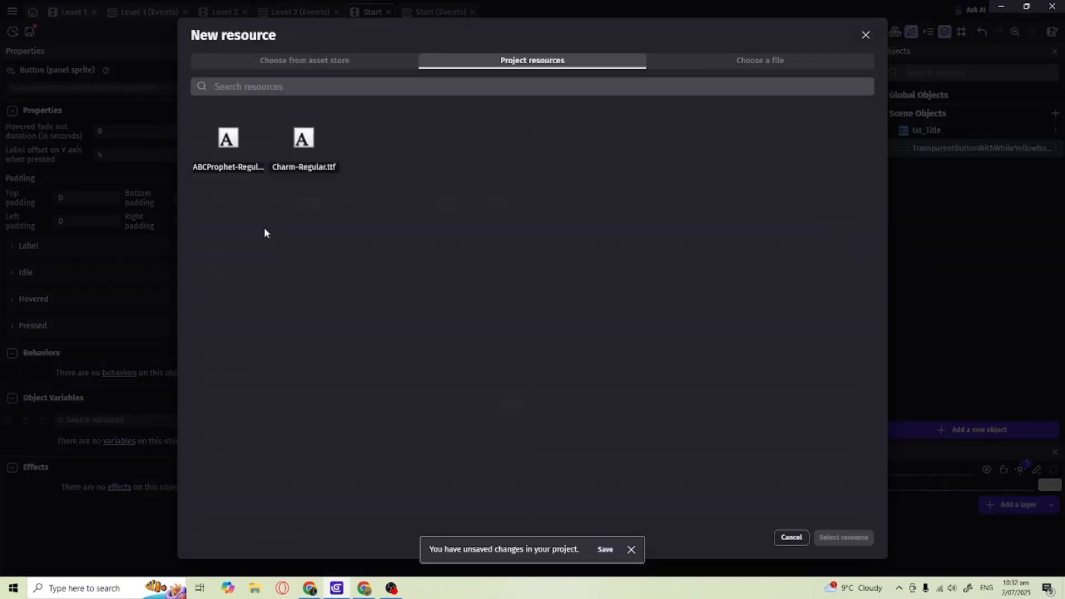
{"action": "left_click", "coordinate": [234, 146]}
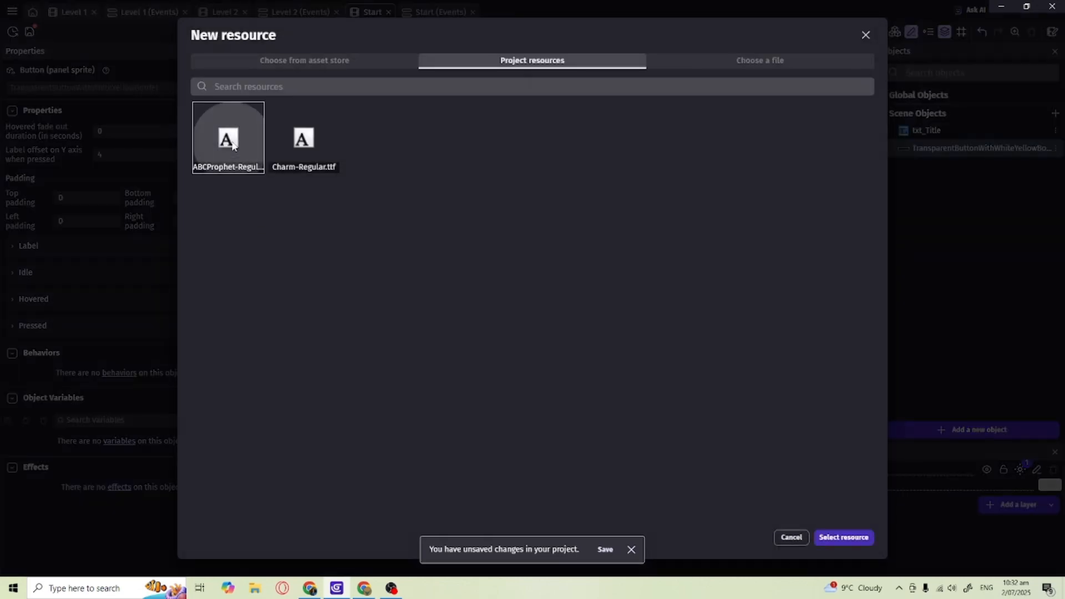
{"action": "left_click", "coordinate": [846, 541]}
{"action": "scroll", "coordinate": [302, 247], "scroll_direction": "down", "scroll_amount": 5}
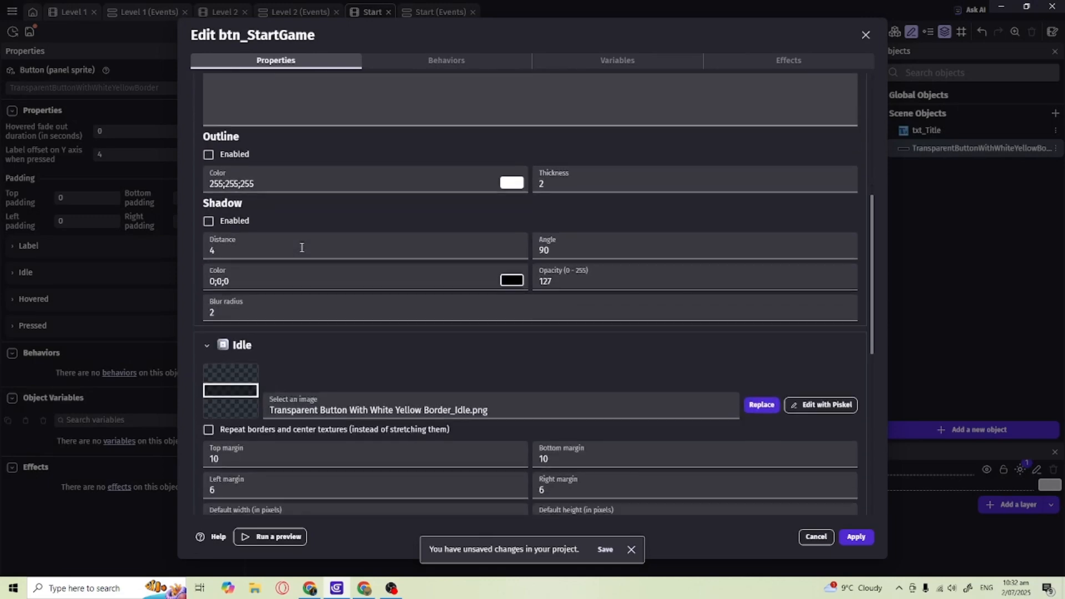
{"action": "scroll", "coordinate": [302, 247], "scroll_direction": "down", "scroll_amount": 1}
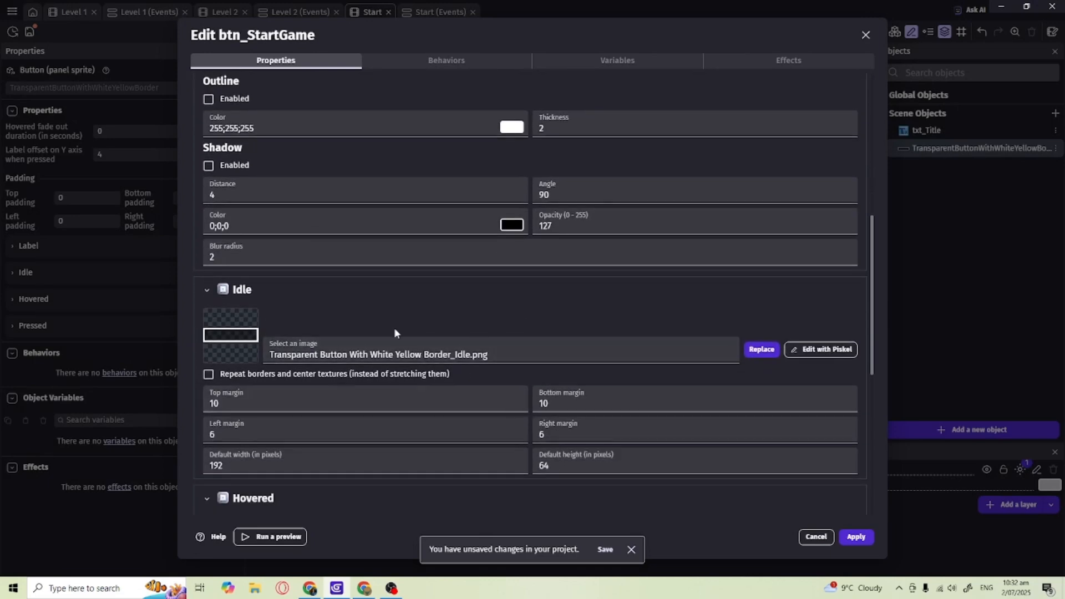
{"action": "scroll", "coordinate": [739, 507], "scroll_direction": "up", "scroll_amount": 7}
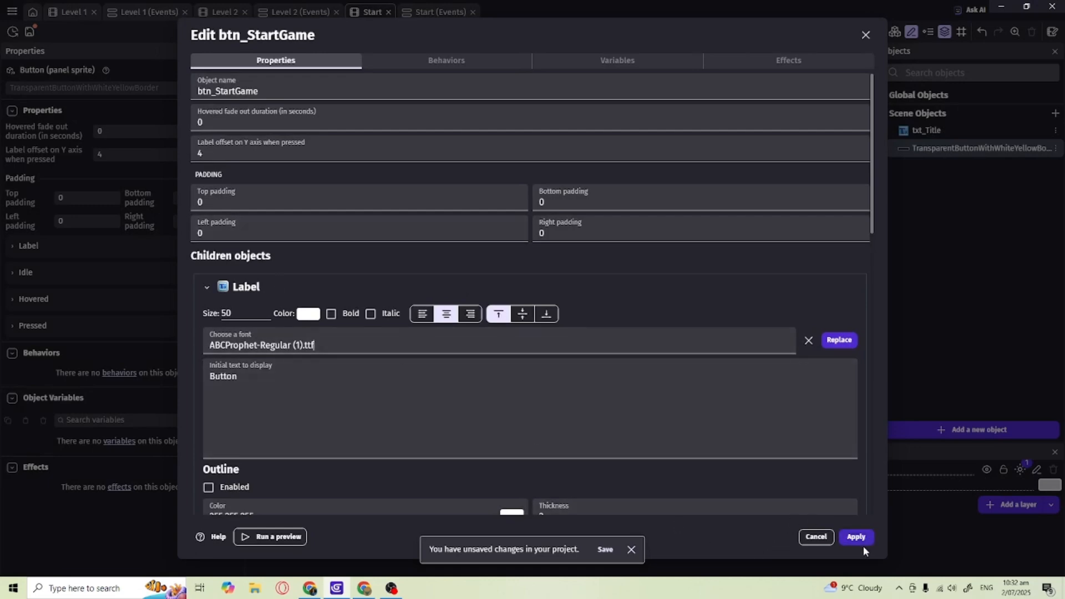
{"action": "left_click", "coordinate": [856, 537]}
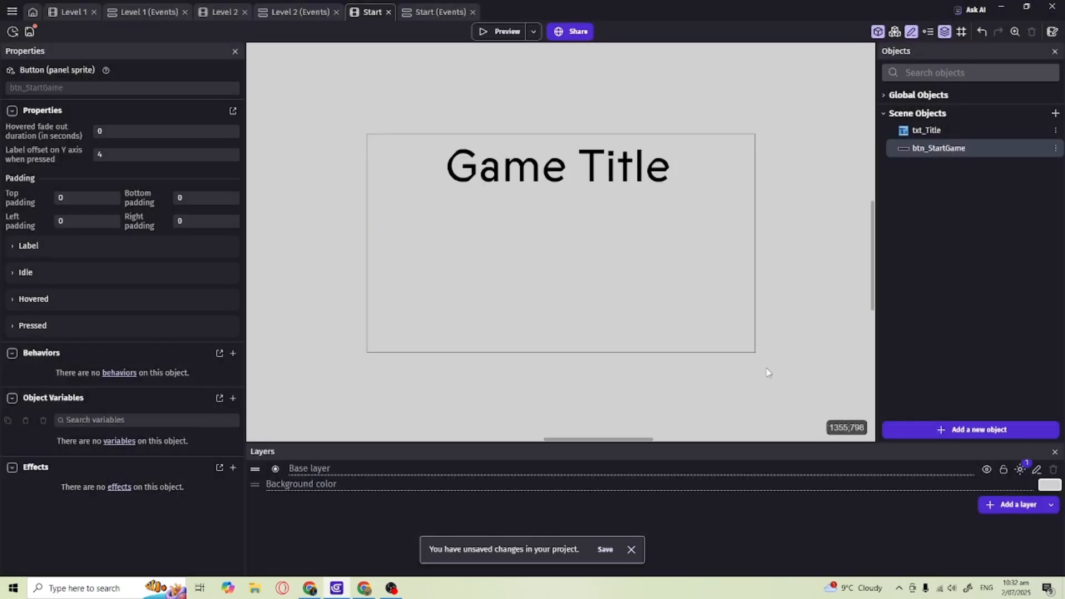
Set the btn_StartGame label text to "Start" and place the button centred below the game title in the scene.
{"action": "double_click", "coordinate": [959, 148]}
{"action": "left_click_drag", "start_coordinate": [253, 402], "coordinate": [118, 376]}
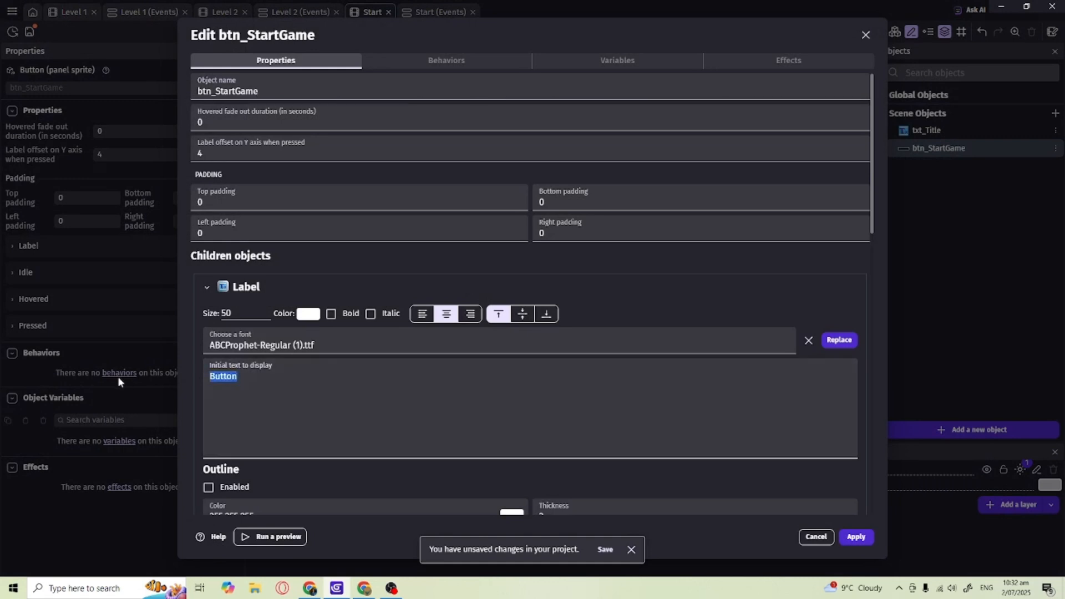
{"action": "type", "text": "Start"}
{"action": "left_click", "coordinate": [856, 537]}
{"action": "left_click_drag", "start_coordinate": [948, 150], "coordinate": [515, 220]}
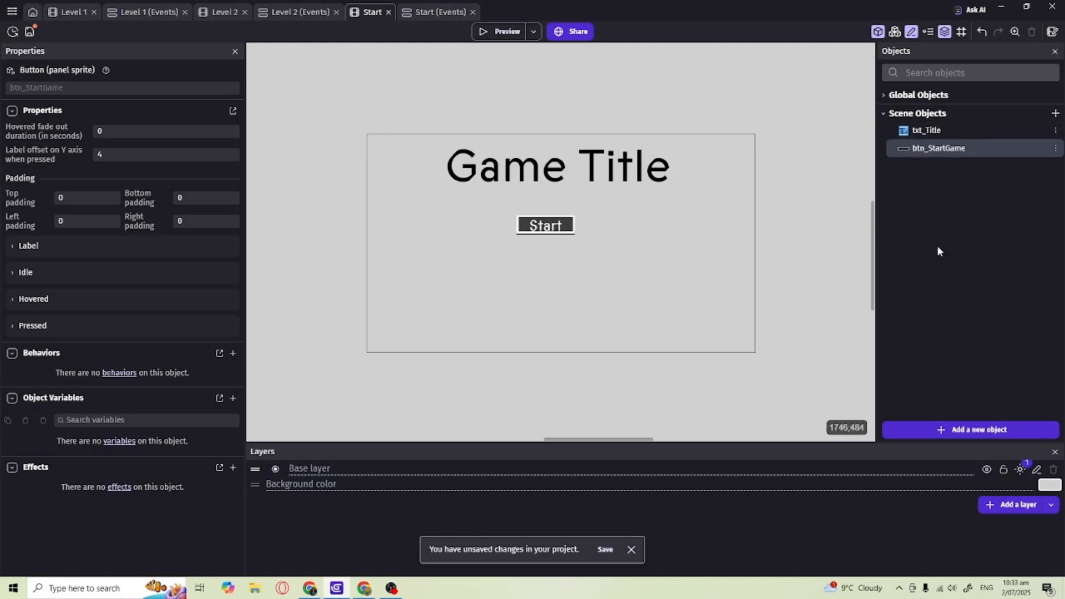
Duplicate the btn_StartGame object and rename the copy as btn_ExitGame.
{"action": "left_click", "coordinate": [1054, 148]}
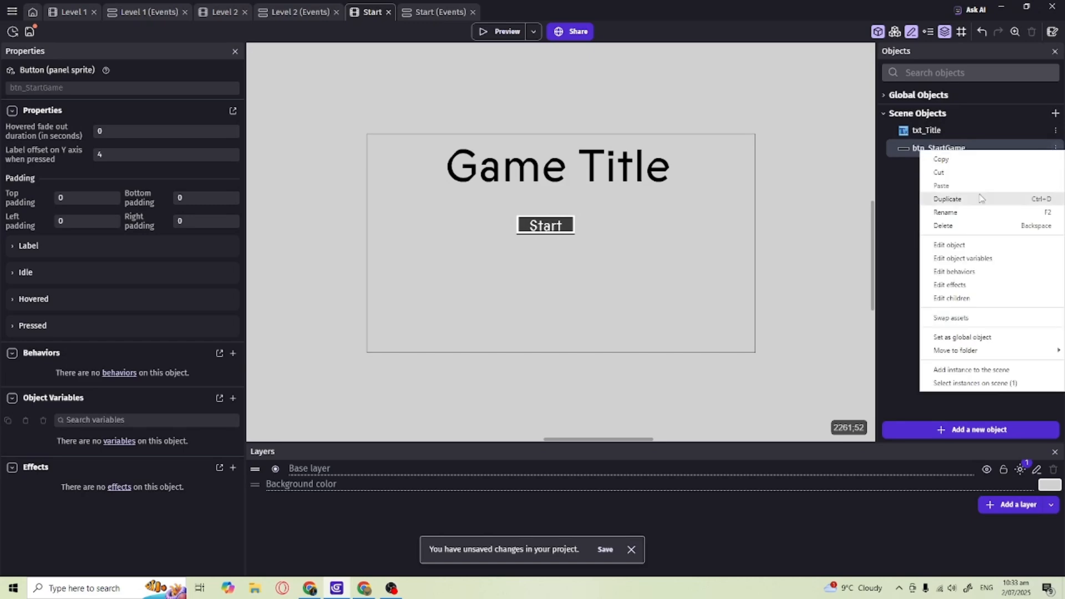
{"action": "left_click", "coordinate": [960, 201]}
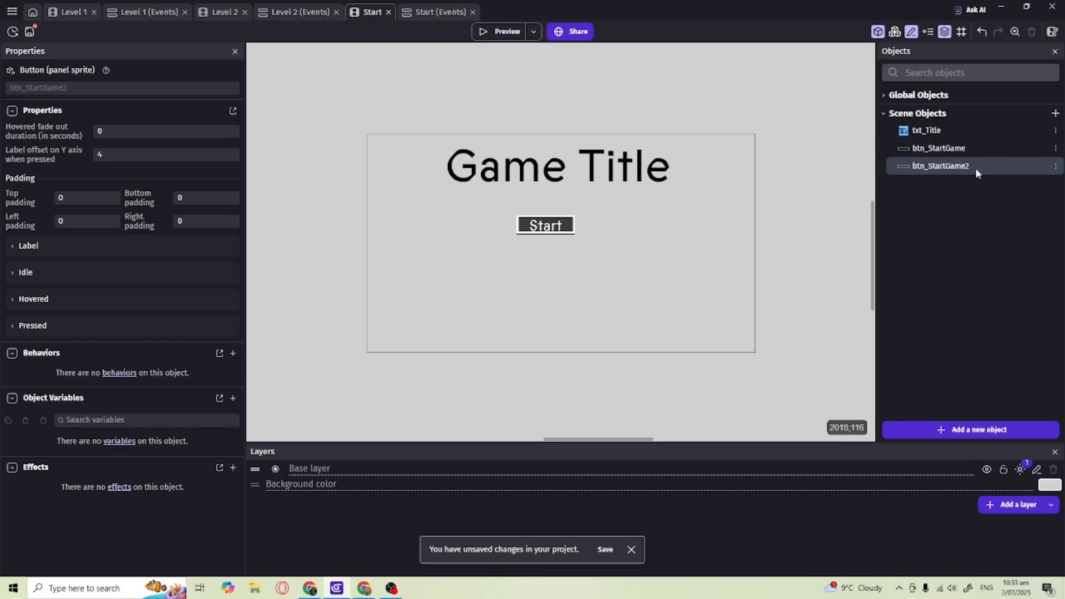
{"action": "double_click", "coordinate": [952, 166]}
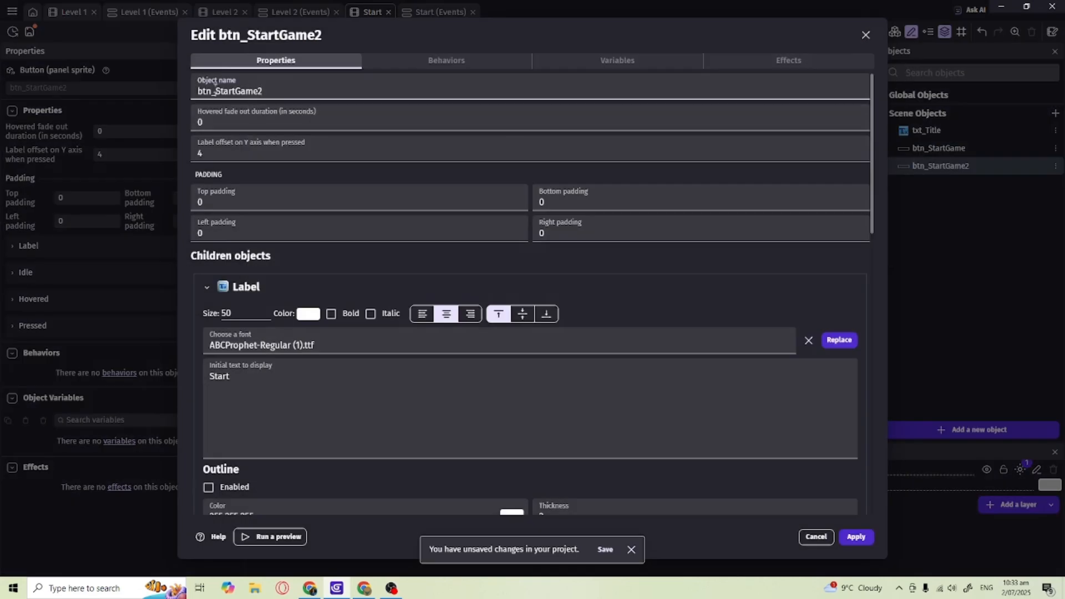
{"action": "left_click_drag", "start_coordinate": [215, 90], "coordinate": [291, 95]}
{"action": "type", "text": "ExitGame"}
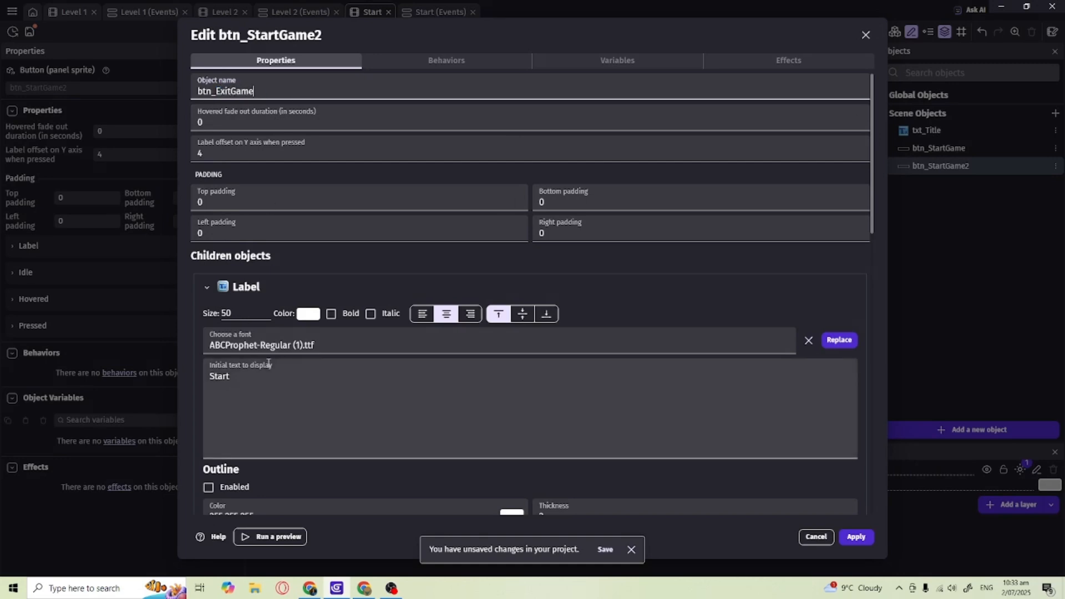
Set the btn_ExitGame label text to "Exit" and place the button directly below the Start button in the scene.
{"action": "double_click", "coordinate": [248, 376]}
{"action": "type", "text": "Exit"}
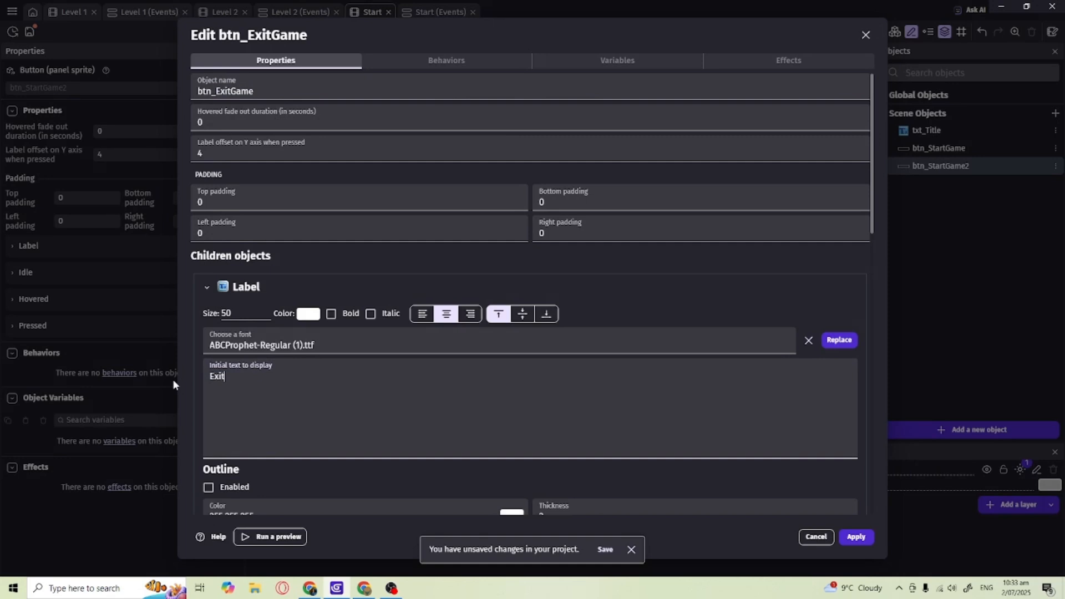
{"action": "left_click", "coordinate": [858, 537]}
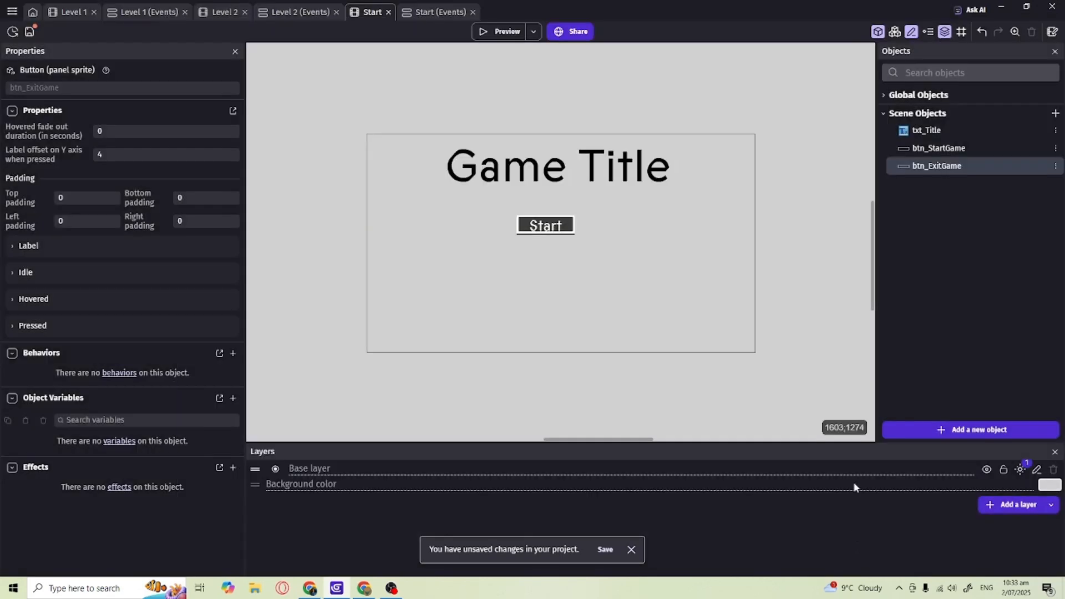
{"action": "left_click_drag", "start_coordinate": [950, 162], "coordinate": [517, 251]}
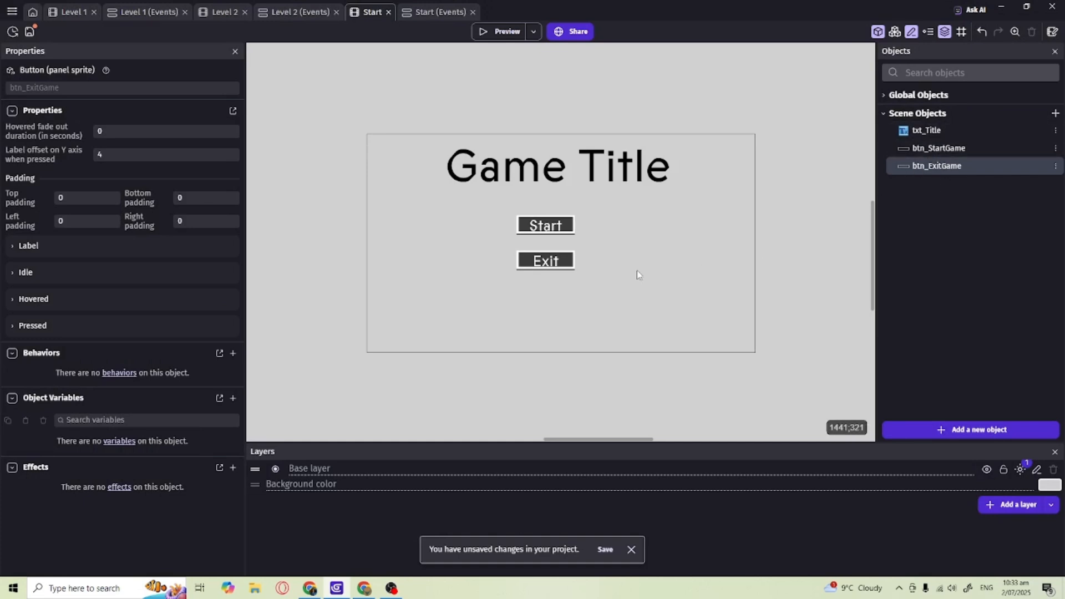
Add a first event to the Start scene's events with the condition that btn_StartGame is clicked.
{"action": "left_click", "coordinate": [427, 16]}
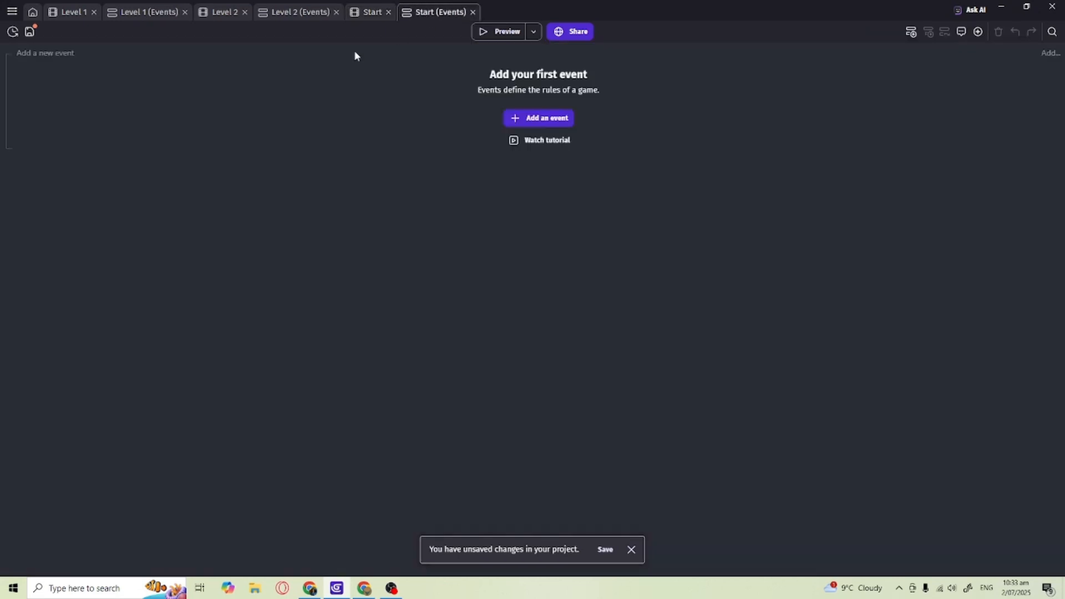
{"action": "left_click", "coordinate": [533, 118]}
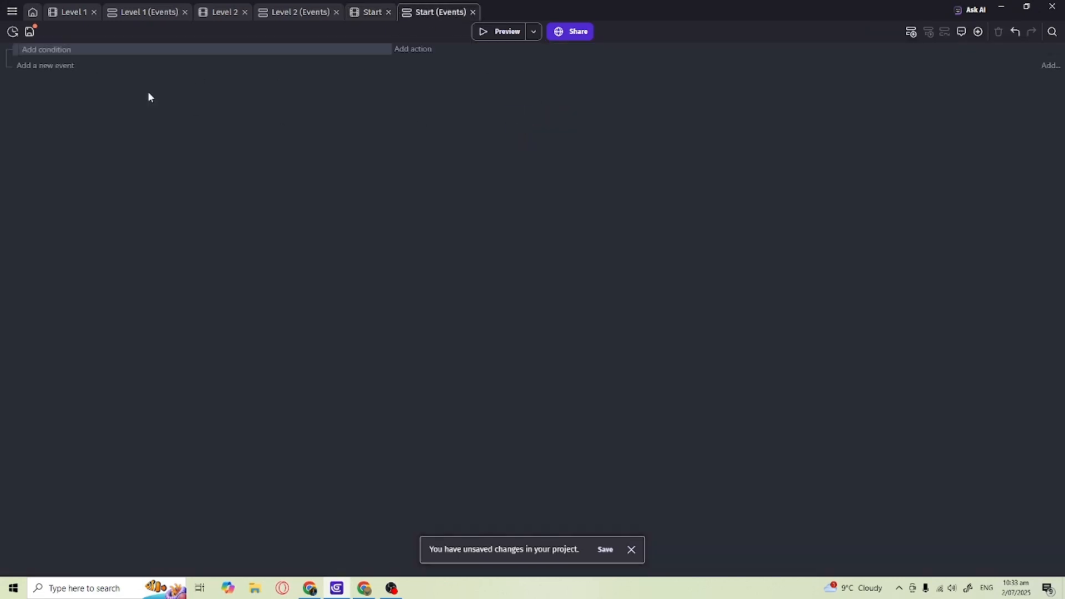
{"action": "left_click", "coordinate": [57, 48]}
{"action": "left_click", "coordinate": [101, 140]}
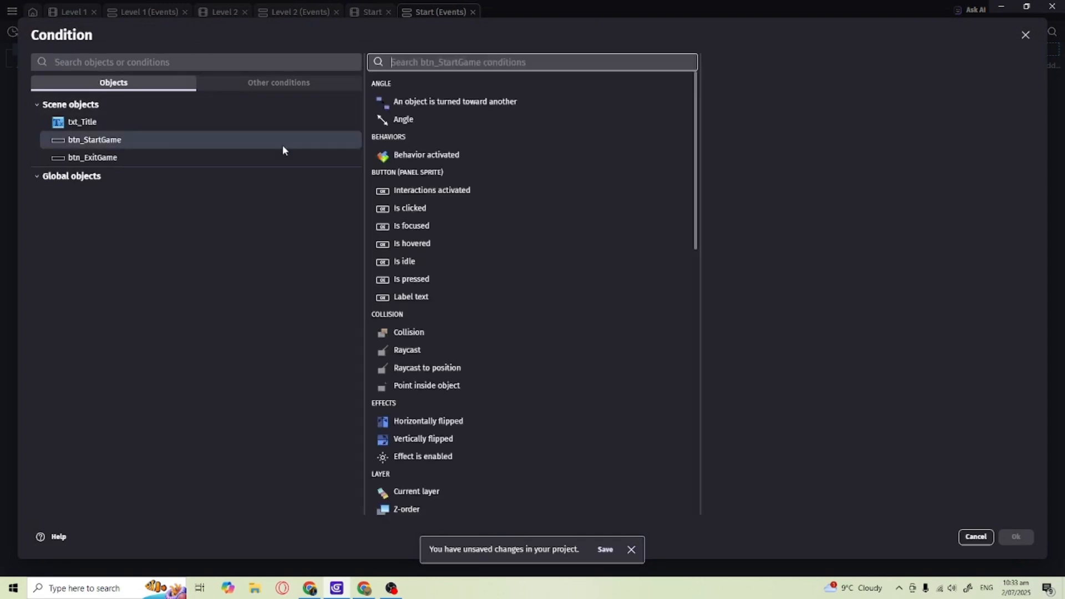
{"action": "scroll", "coordinate": [485, 269], "scroll_direction": "down", "scroll_amount": 7}
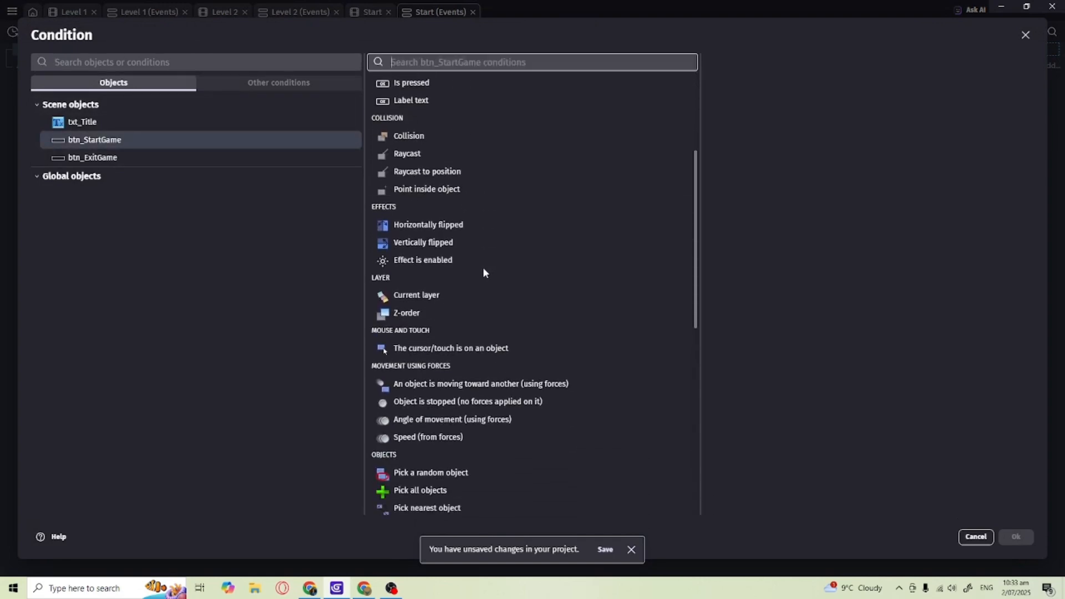
{"action": "scroll", "coordinate": [482, 272], "scroll_direction": "down", "scroll_amount": 3}
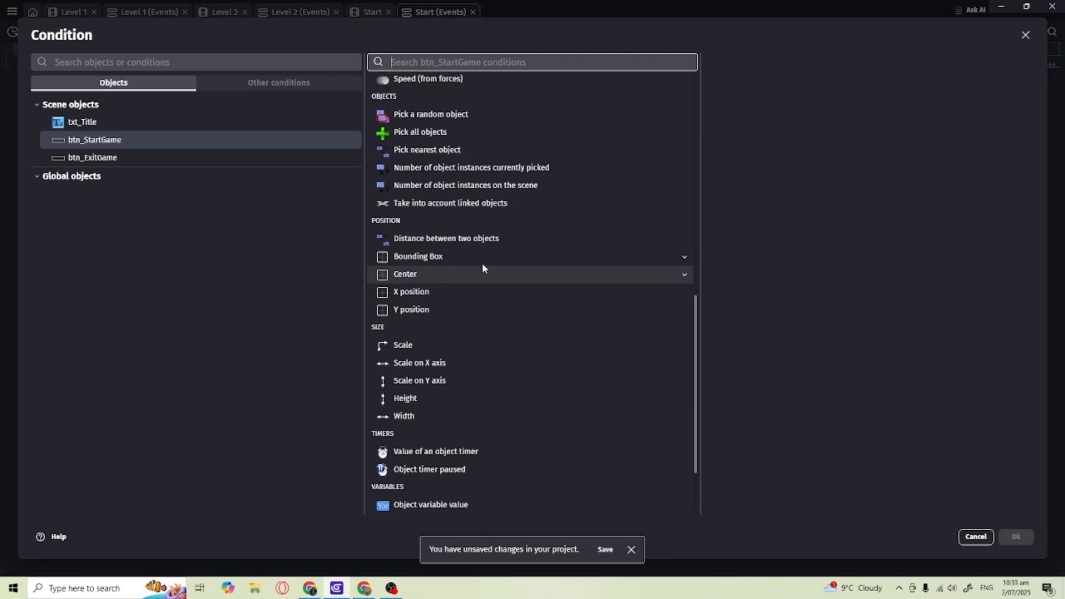
{"action": "type", "text": "cli"}
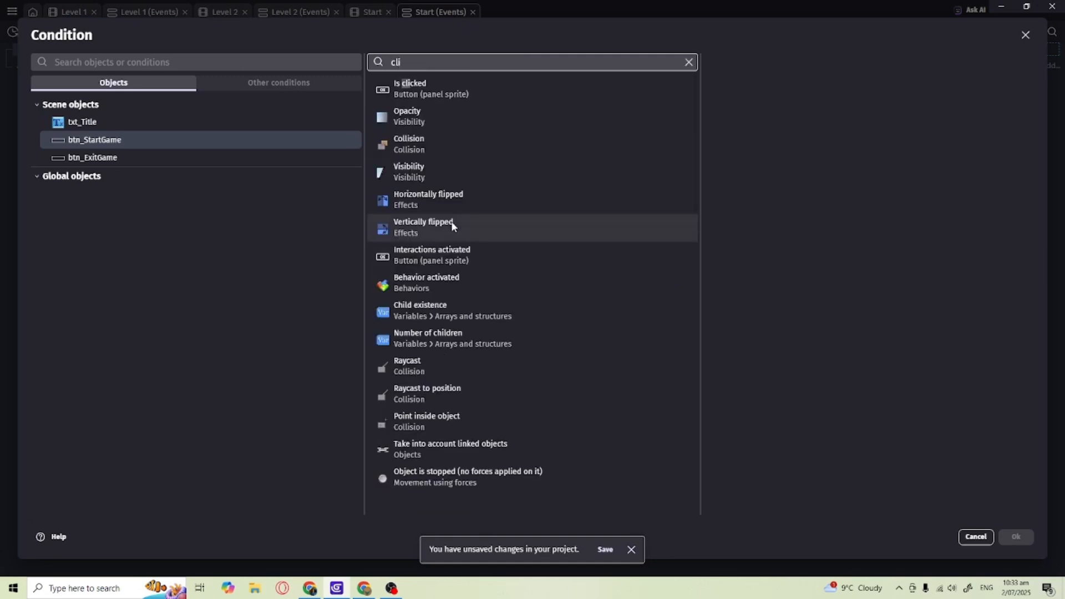
{"action": "left_click", "coordinate": [427, 94]}
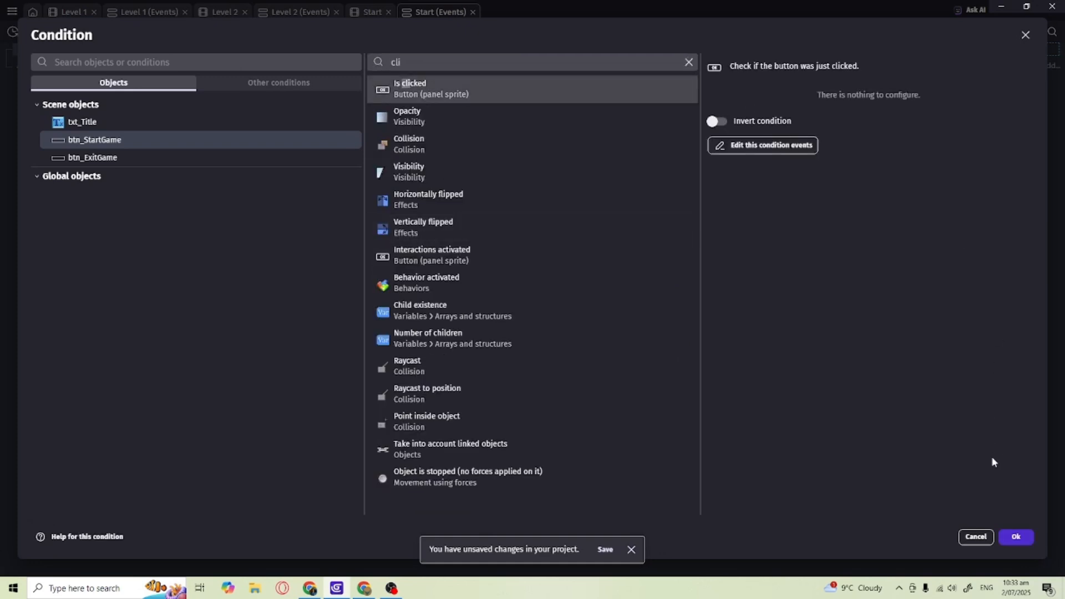
{"action": "left_click", "coordinate": [1013, 536]}
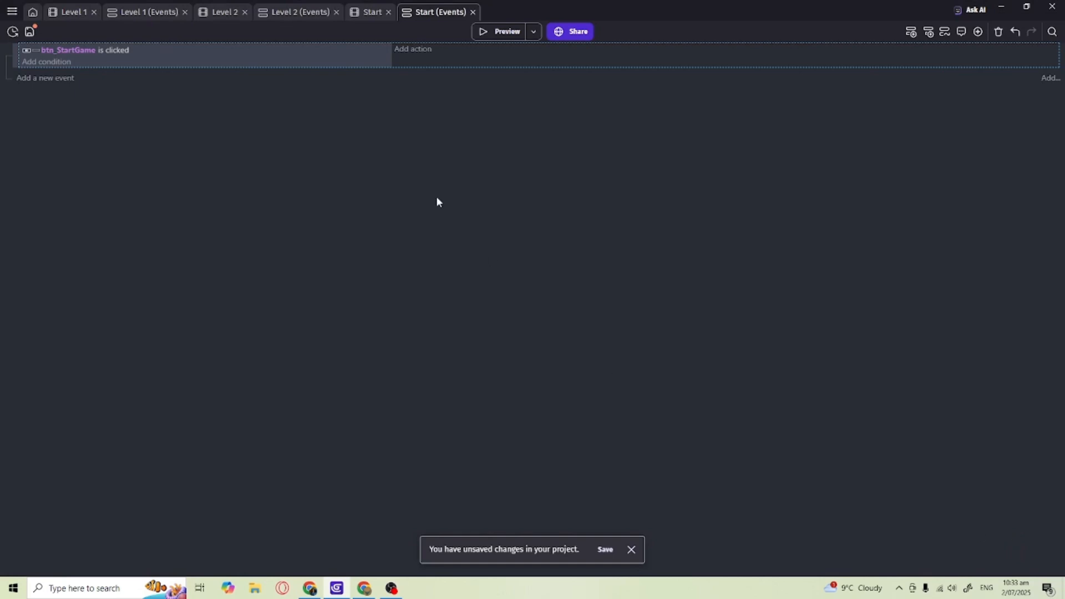
Add a Change the scene action to the btn_StartGame event, with Level 1 as the new scene.
{"action": "left_click", "coordinate": [415, 50]}
{"action": "type", "text": "chan"}
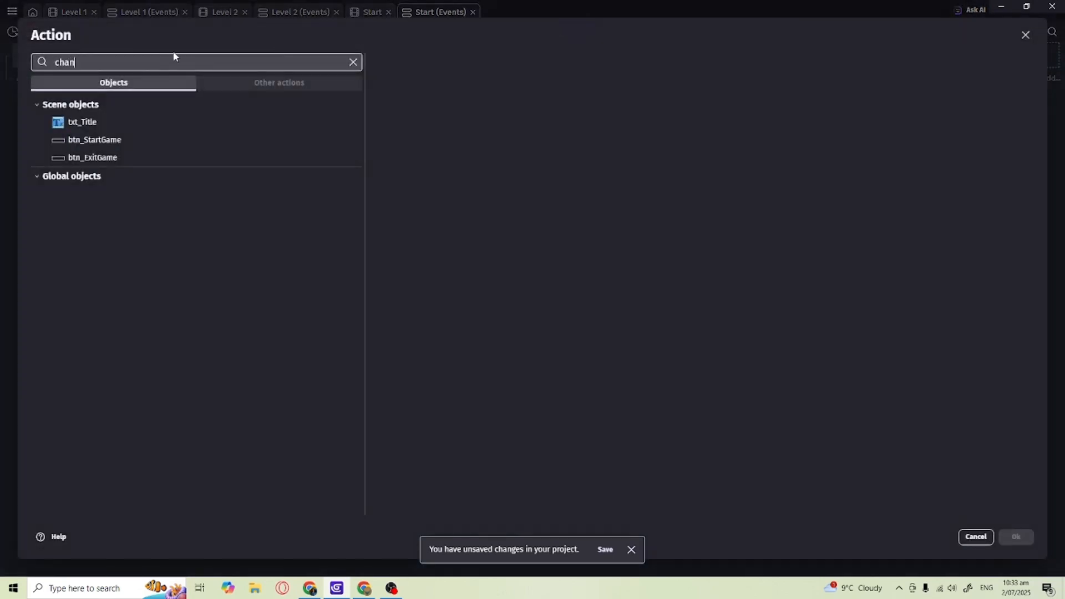
{"action": "type", "text": "ge"}
{"action": "left_click", "coordinate": [114, 127]}
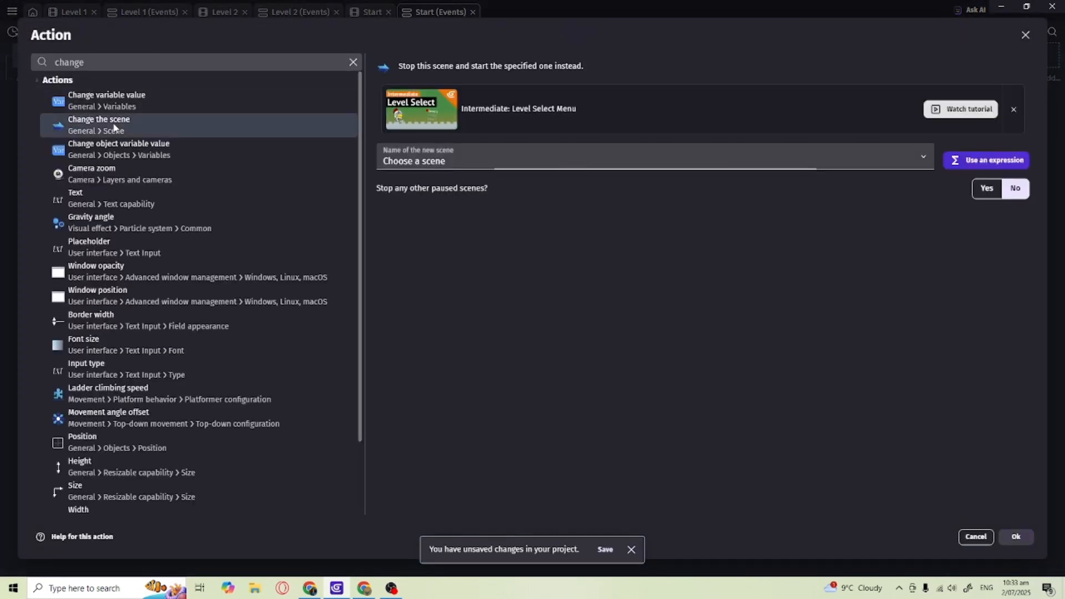
{"action": "left_click", "coordinate": [580, 155]}
{"action": "left_click", "coordinate": [404, 200]}
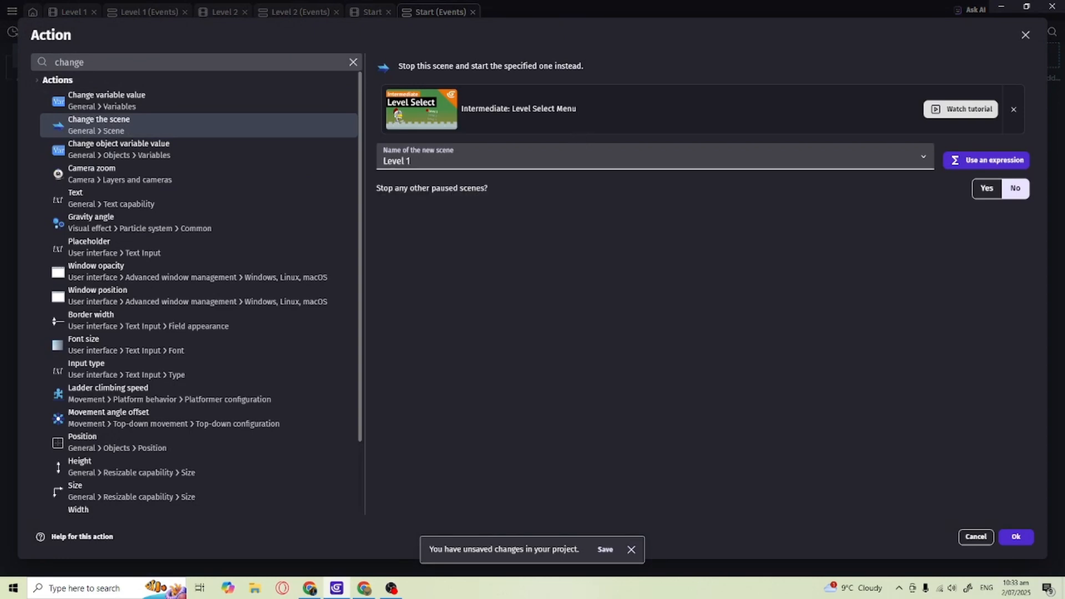
{"action": "left_click", "coordinate": [1015, 536]}
Add a second event to the Start scene with the condition that btn_ExitGame is clicked.
{"action": "left_click", "coordinate": [42, 84]}
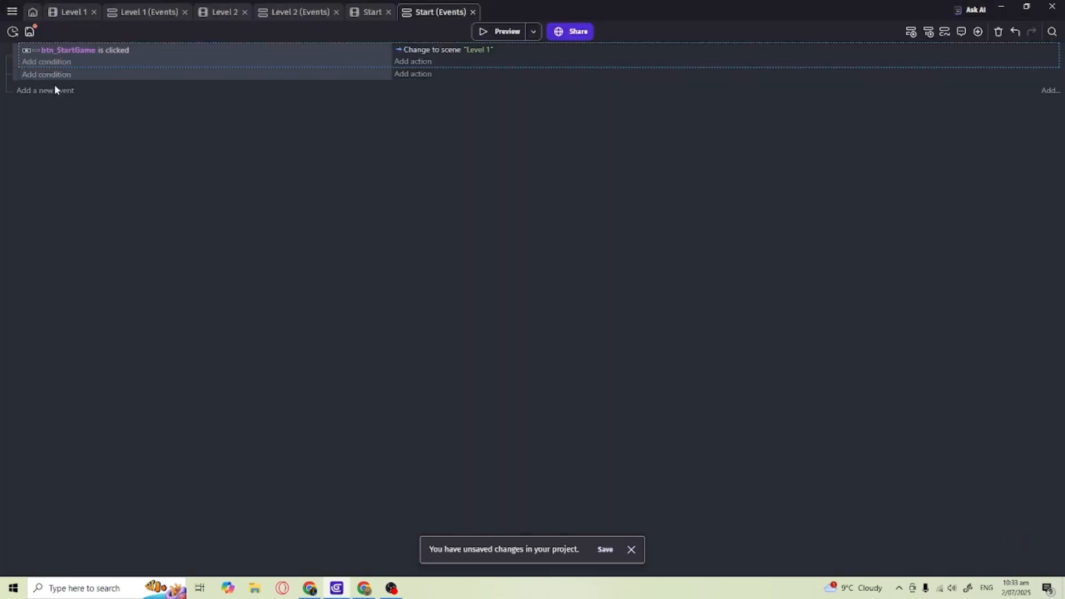
{"action": "left_click", "coordinate": [54, 73]}
{"action": "left_click", "coordinate": [92, 157]}
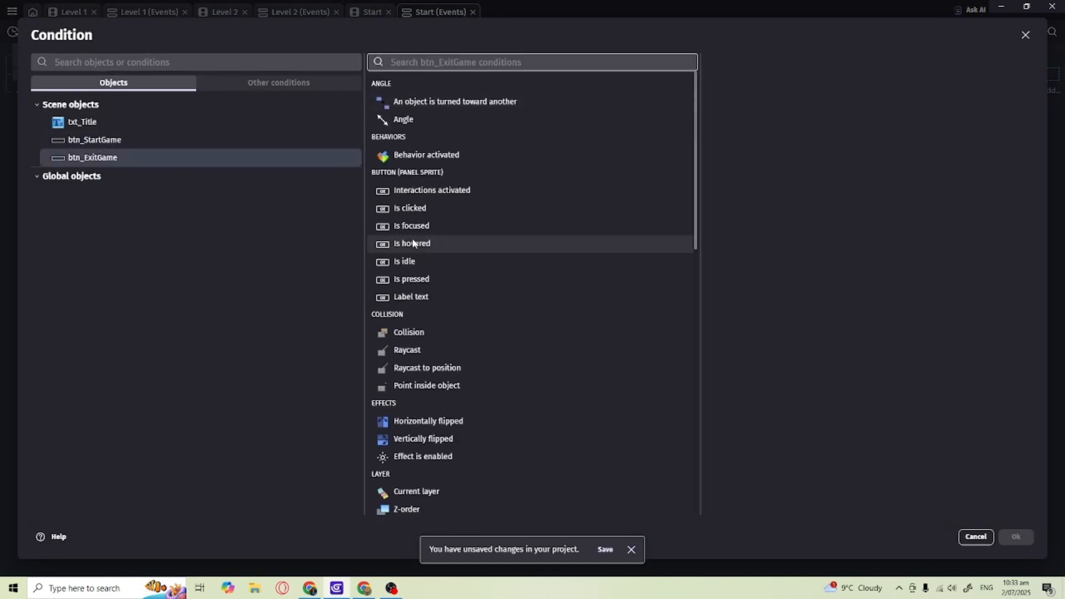
{"action": "left_click", "coordinate": [414, 209]}
{"action": "left_click", "coordinate": [1010, 541]}
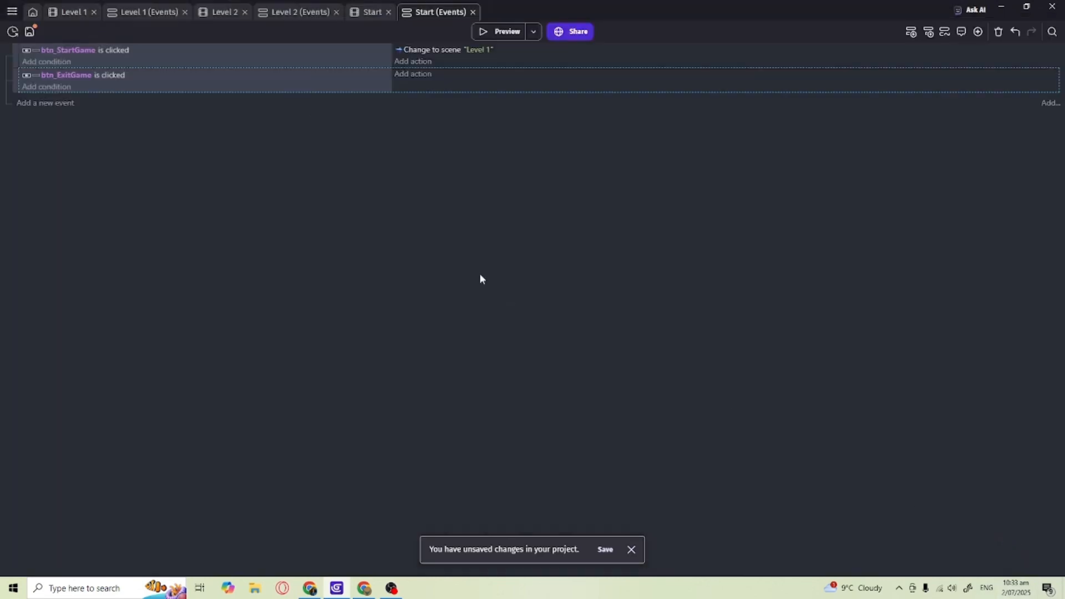
Add a Quit the game action to the btn_ExitGame clicked event.
{"action": "left_click", "coordinate": [413, 75]}
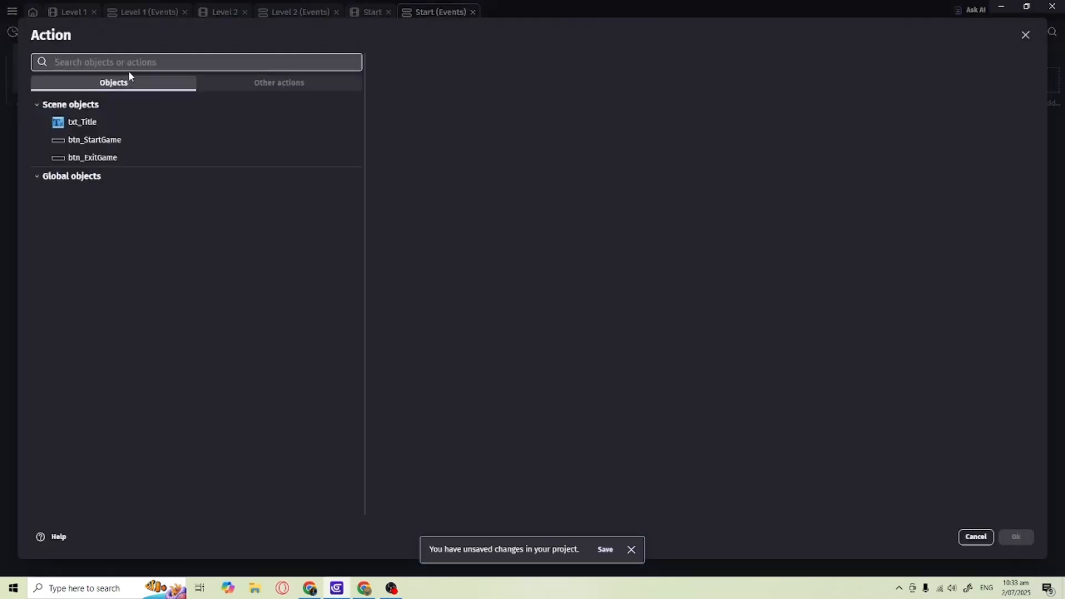
{"action": "type", "text": "quit"}
{"action": "left_click", "coordinate": [89, 99]}
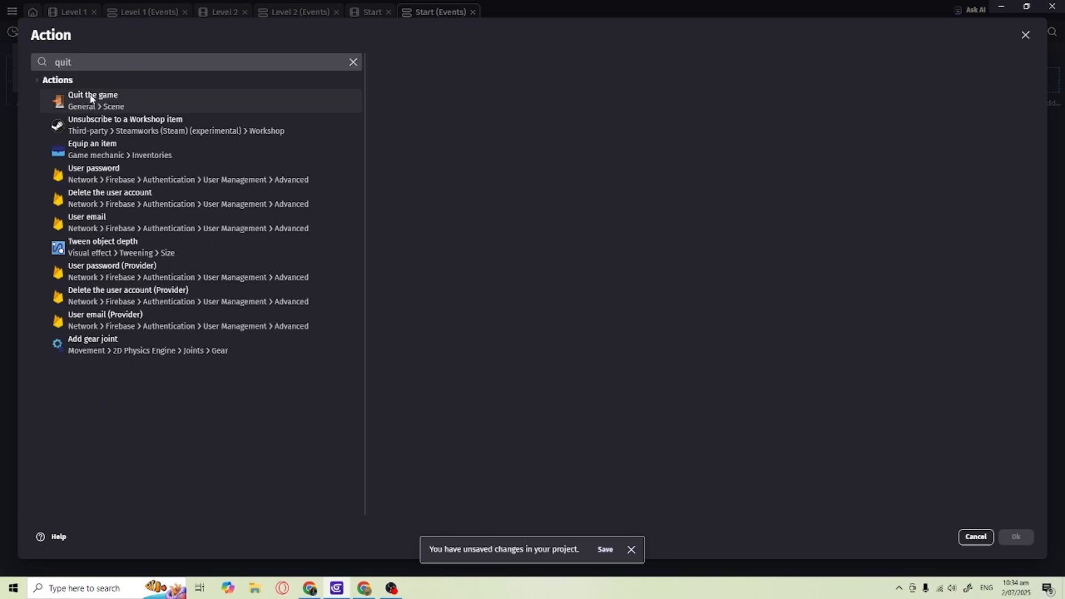
{"action": "left_click", "coordinate": [1015, 536]}
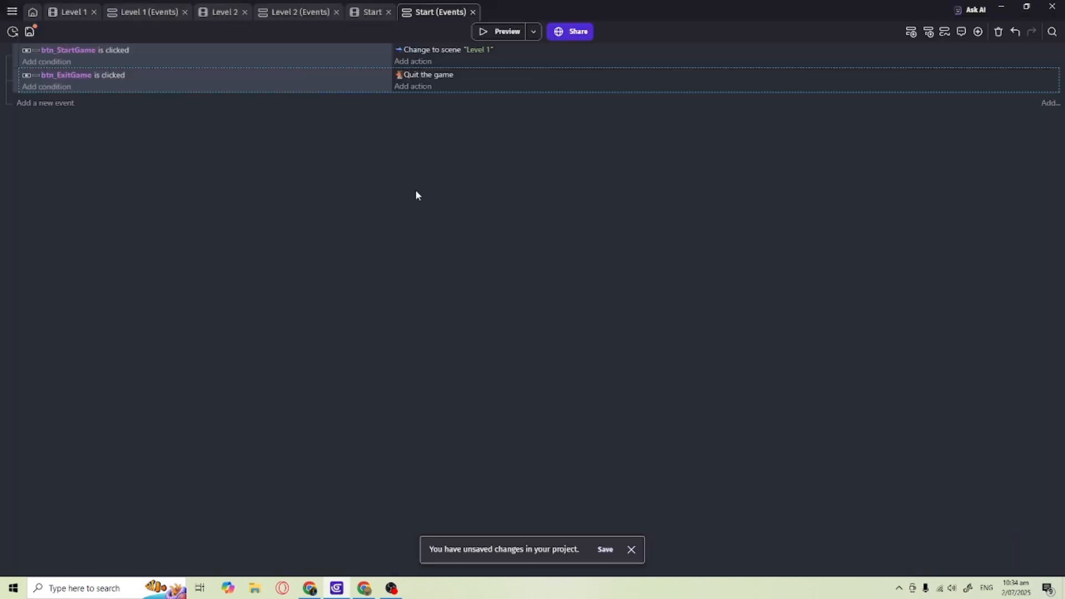
Preview the game to test the Exit button, preview it again to test the Start button, and close the preview.
{"action": "left_click", "coordinate": [494, 31]}
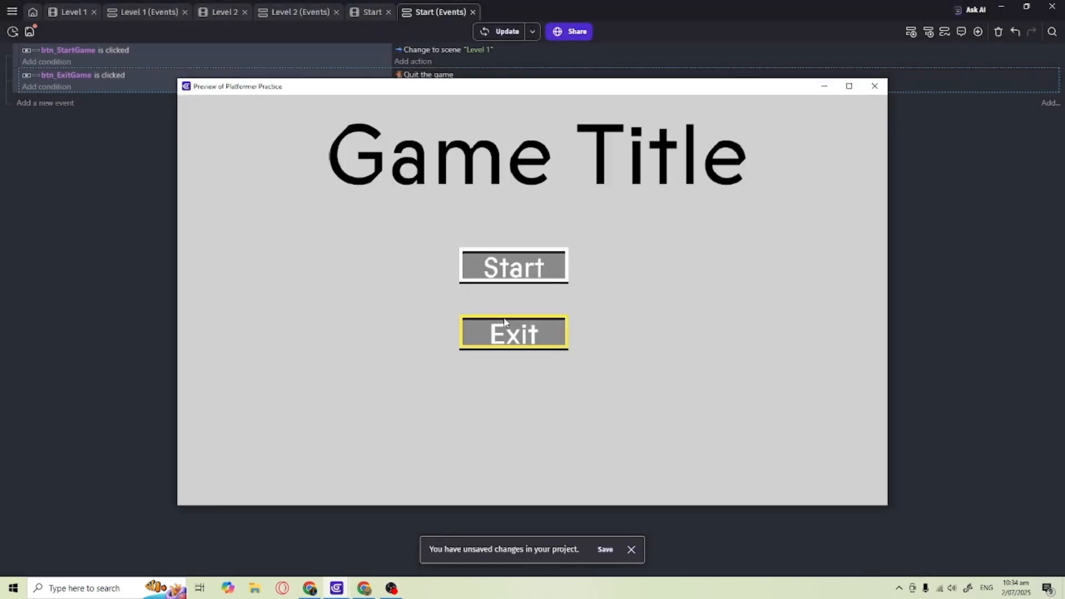
{"action": "left_click", "coordinate": [507, 332]}
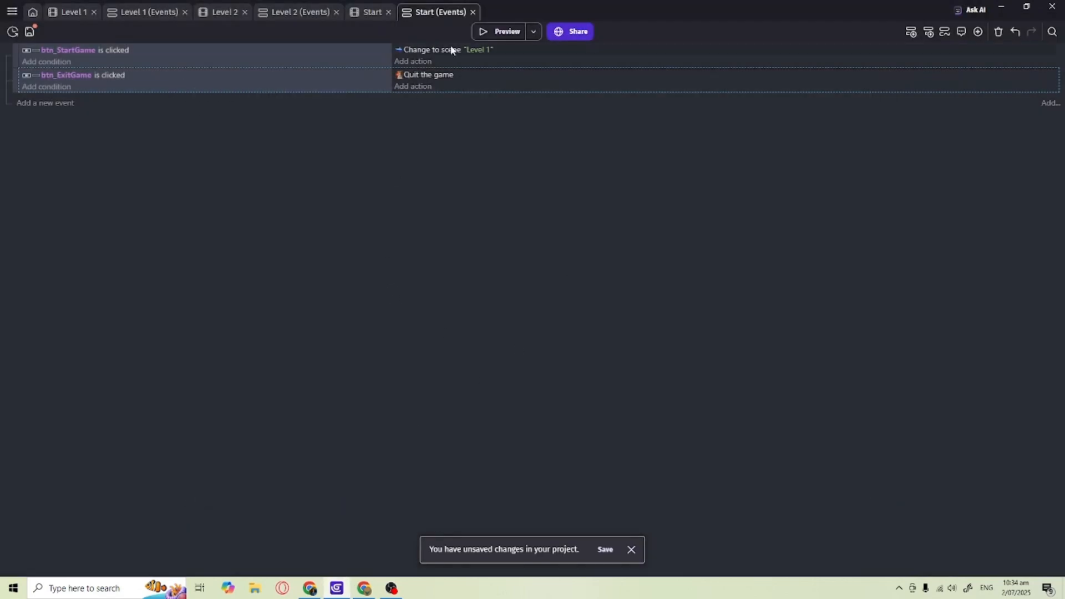
{"action": "left_click", "coordinate": [500, 31]}
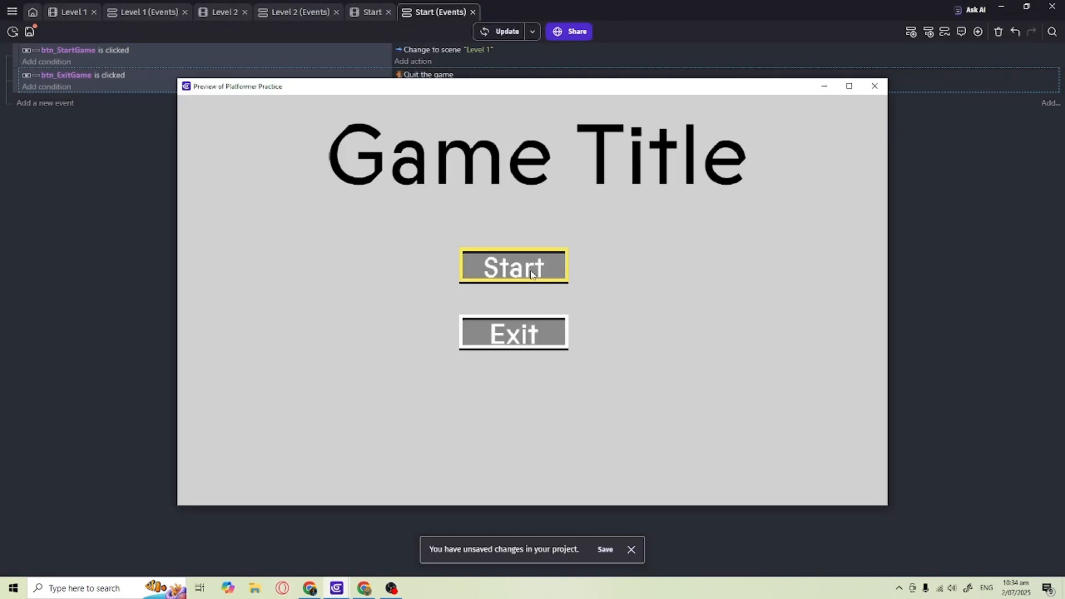
{"action": "left_click", "coordinate": [531, 273]}
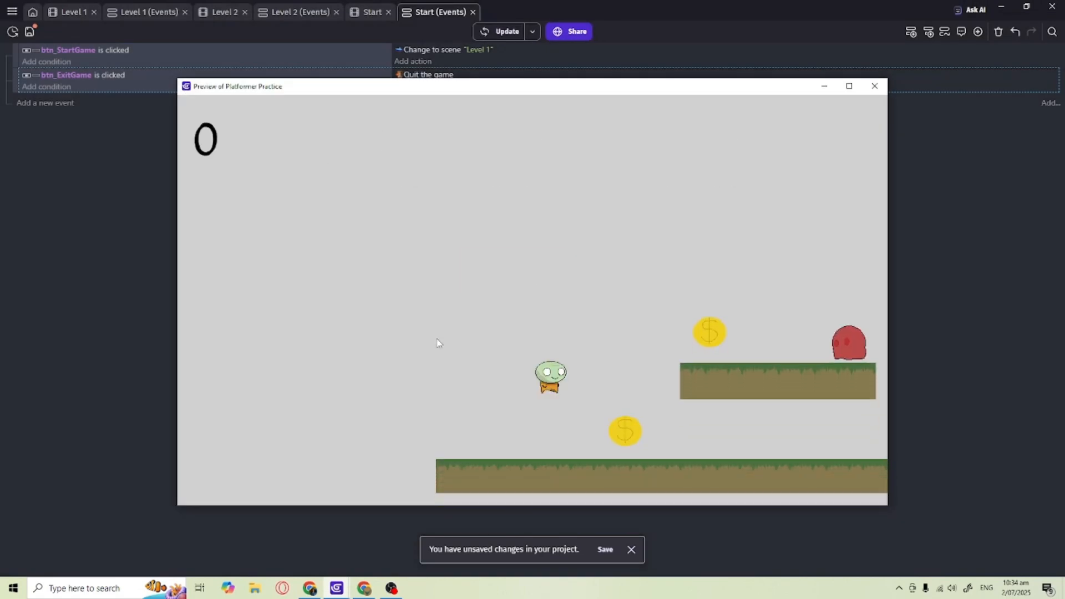
{"action": "left_click", "coordinate": [875, 86]}
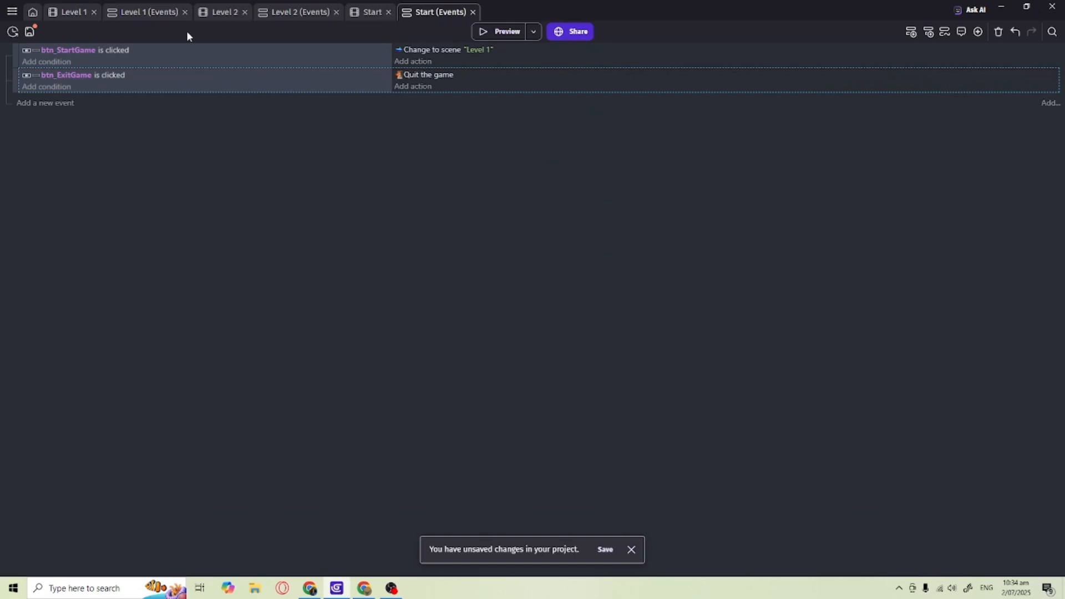
{"action": "left_click", "coordinate": [65, 14]}
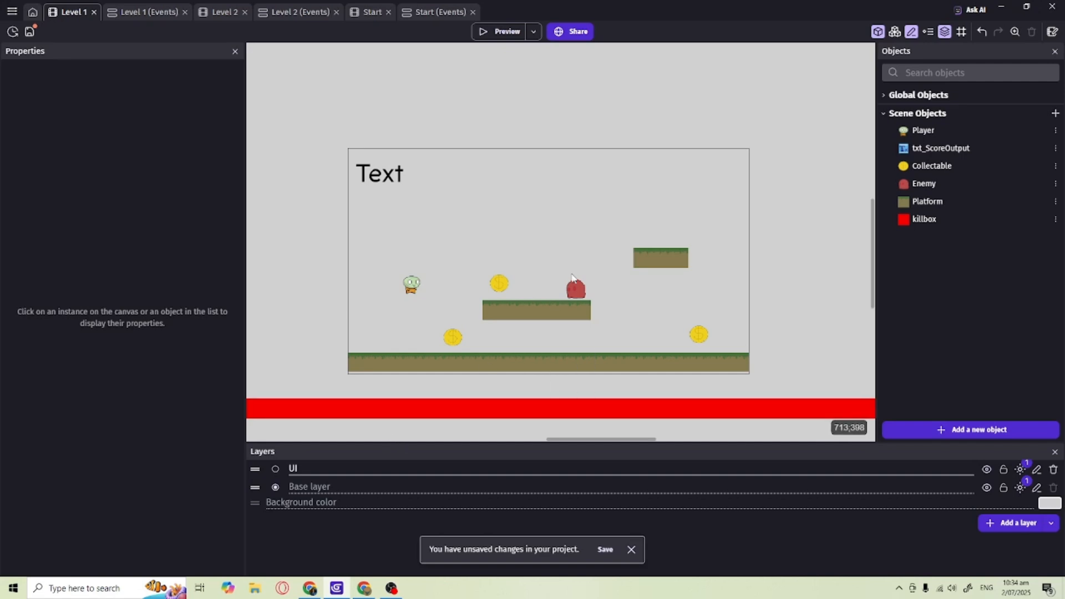
{"action": "left_click", "coordinate": [367, 12]}
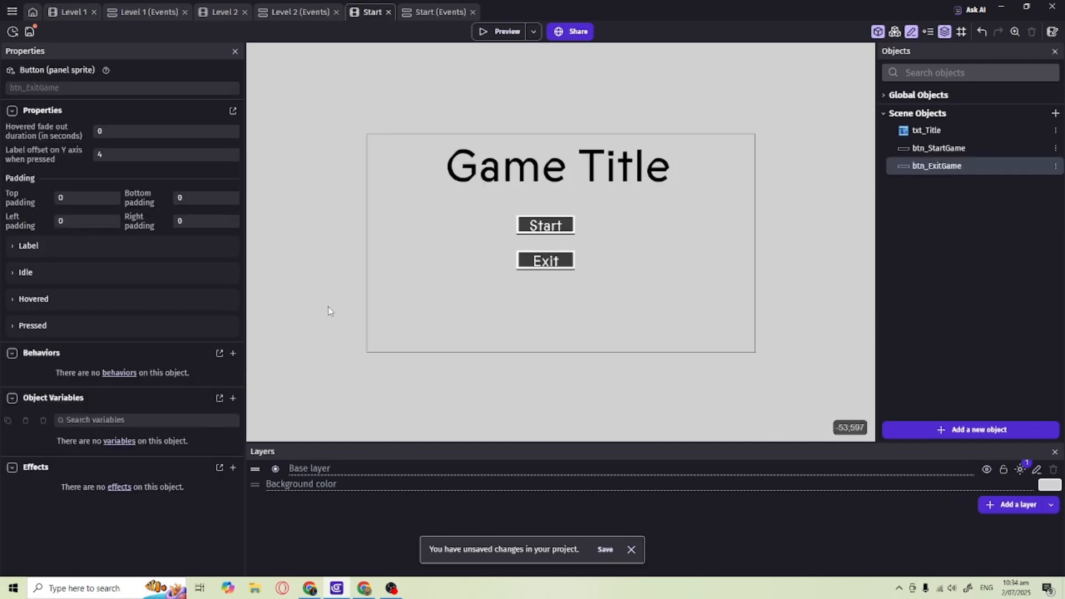
{"action": "left_click", "coordinate": [71, 13]}
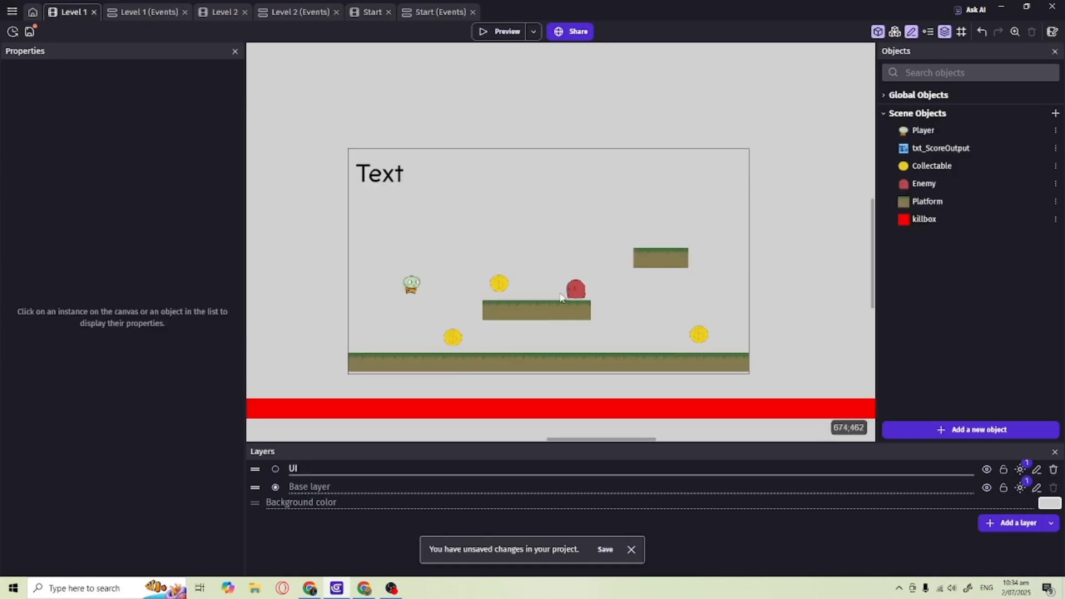